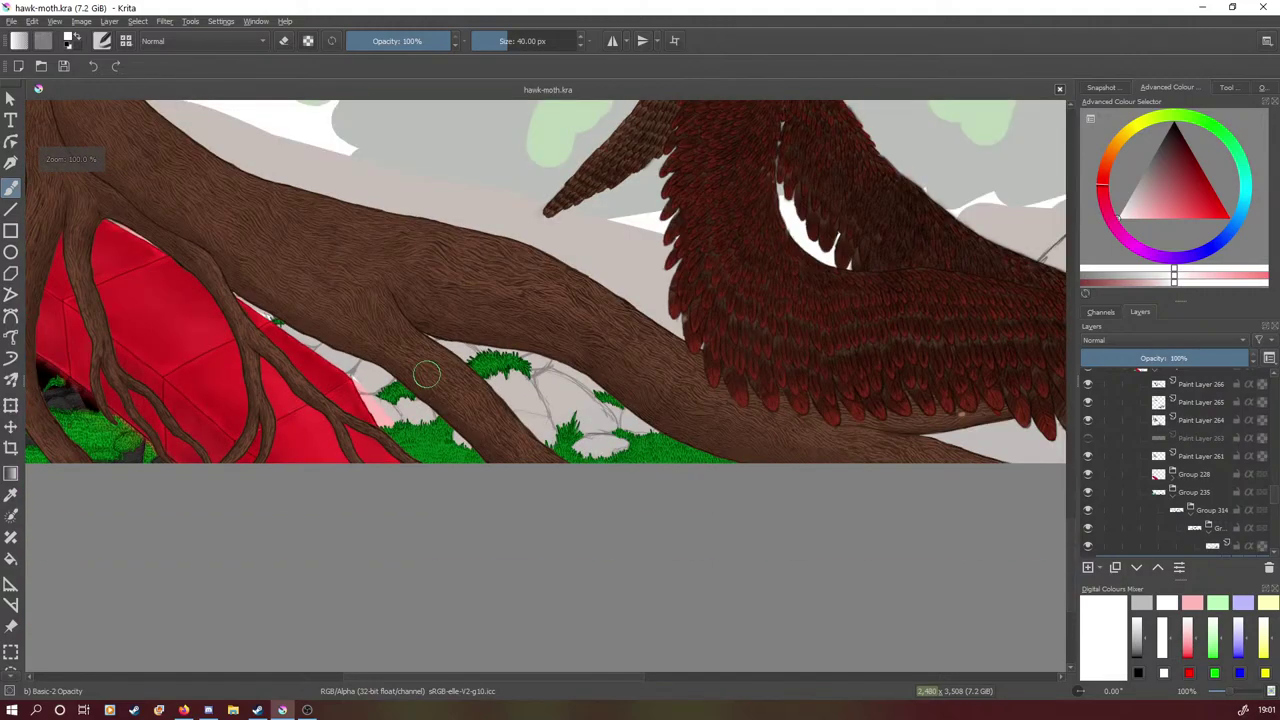
Examine the grass clumps, stones and tree roots along the lower edge of the painting at several zoom levels
scroll(428, 374, "up", 2)
scroll(440, 380, "down", 5)
scroll(443, 380, "up", 7)
scroll(441, 380, "down", 3)
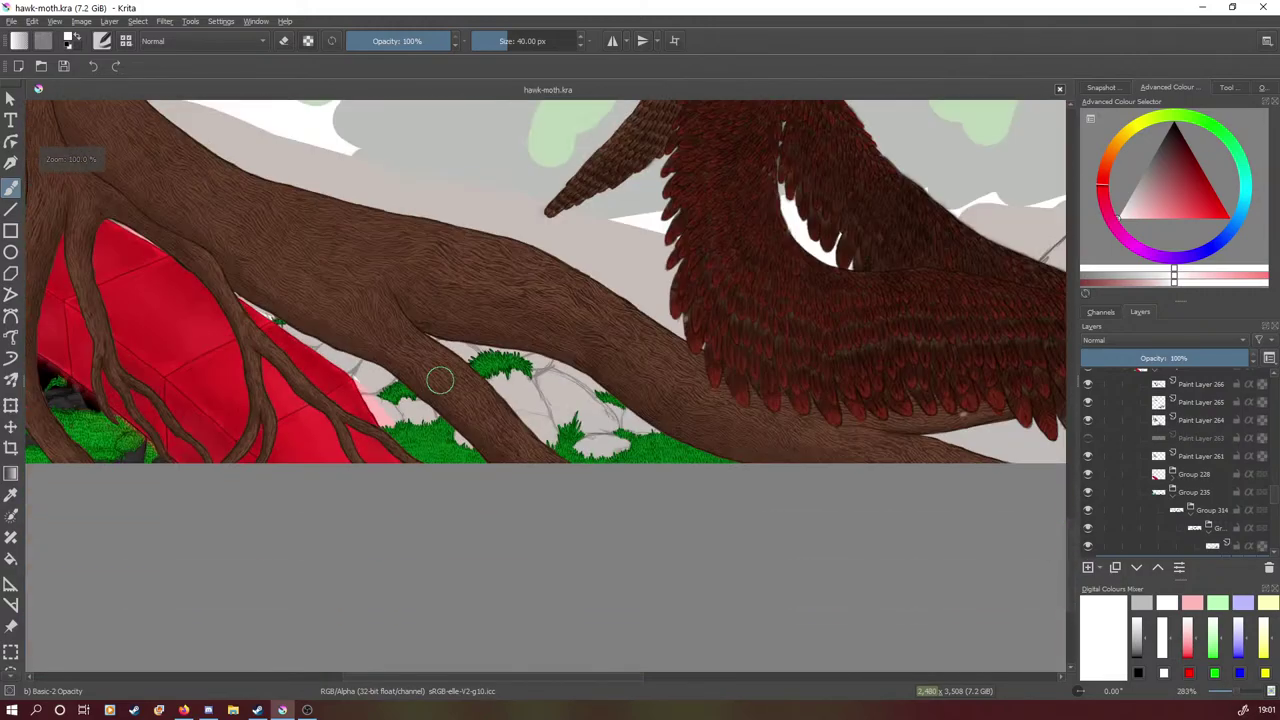
scroll(381, 376, "up", 3)
scroll(377, 376, "down", 4)
scroll(367, 373, "up", 2)
scroll(367, 374, "up", 2)
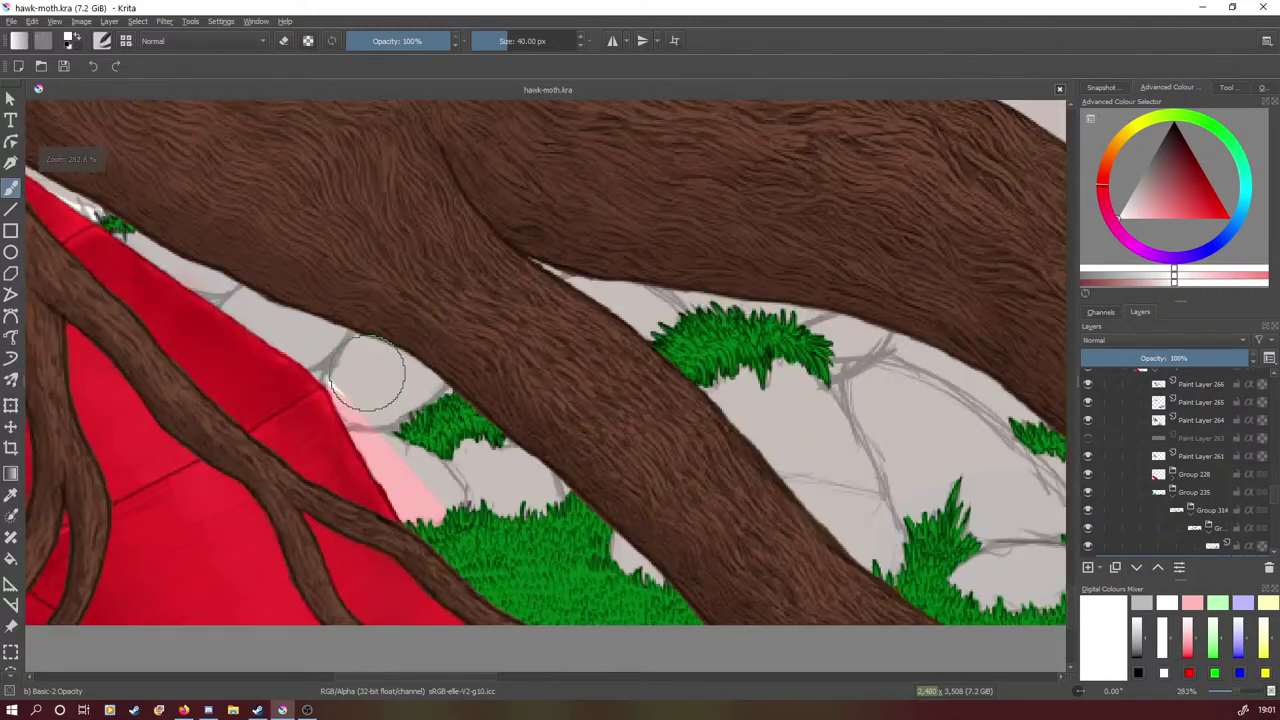
scroll(367, 374, "down", 2)
scroll(367, 374, "up", 1)
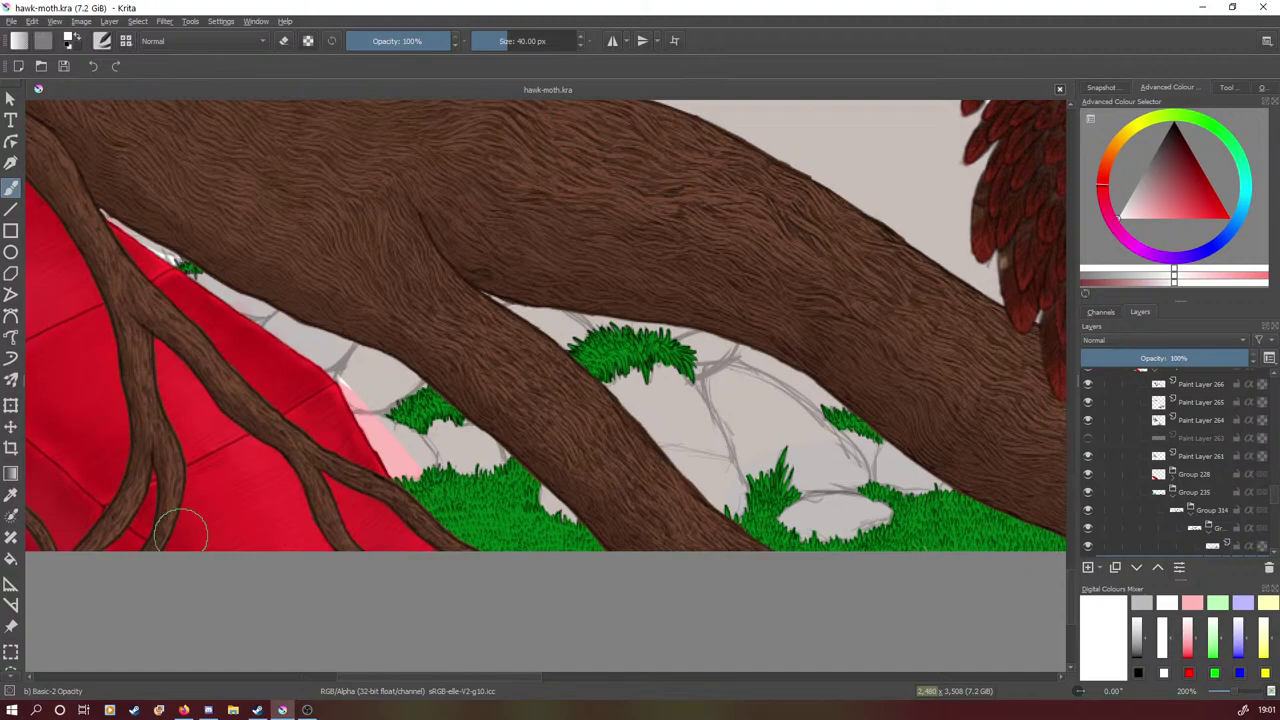
scroll(184, 526, "down", 2)
scroll(298, 444, "up", 2)
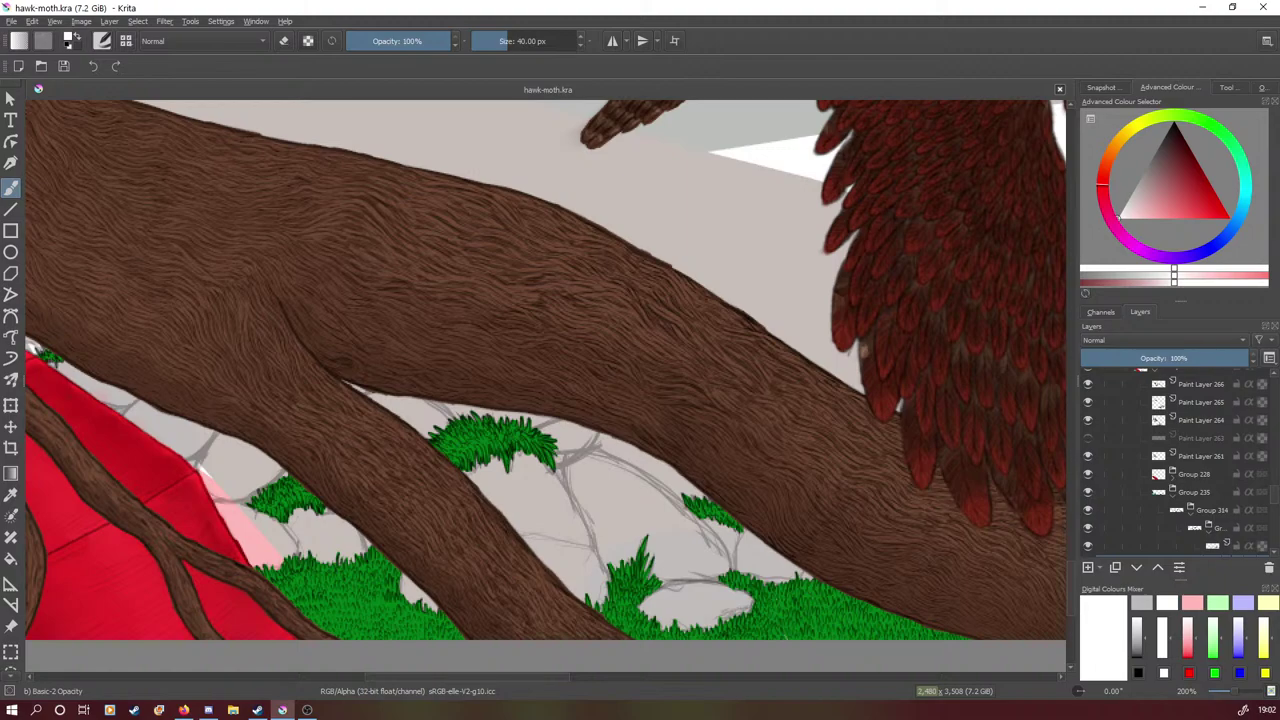
Sample the dark green from the grass beside the thick root and return to the Brush tool
left_click(9, 497)
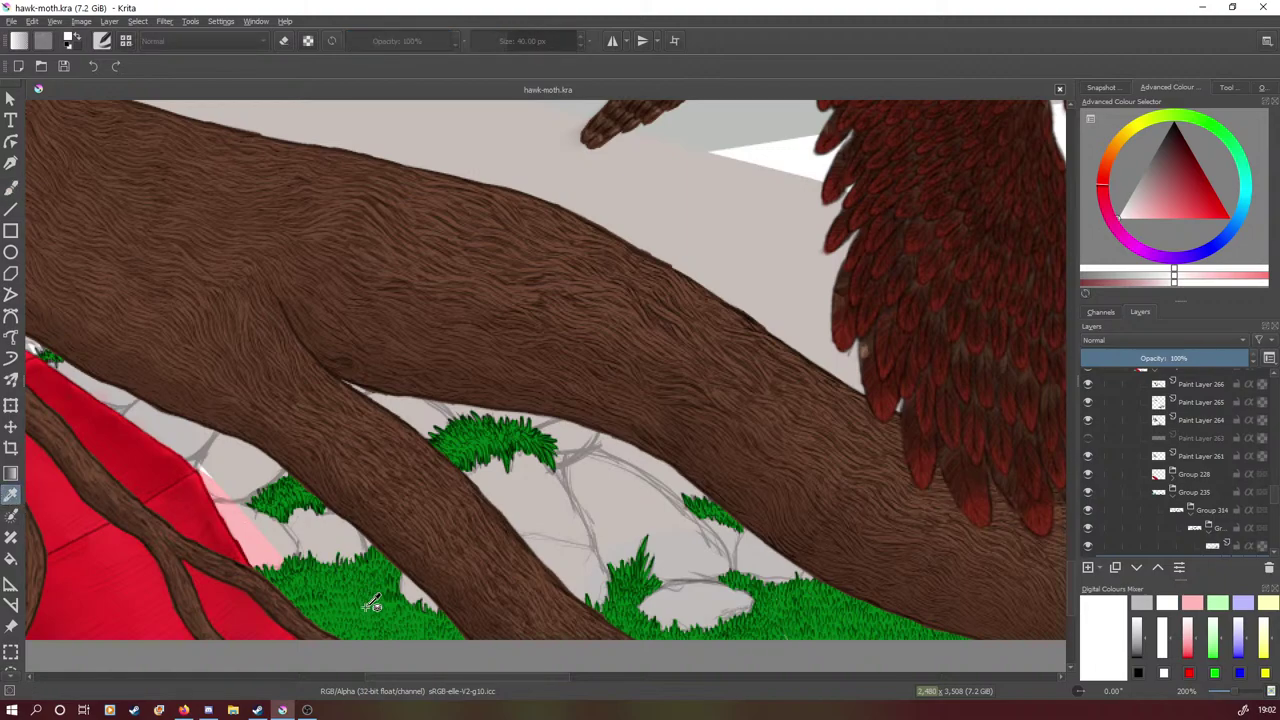
left_click(434, 614)
left_click(9, 185)
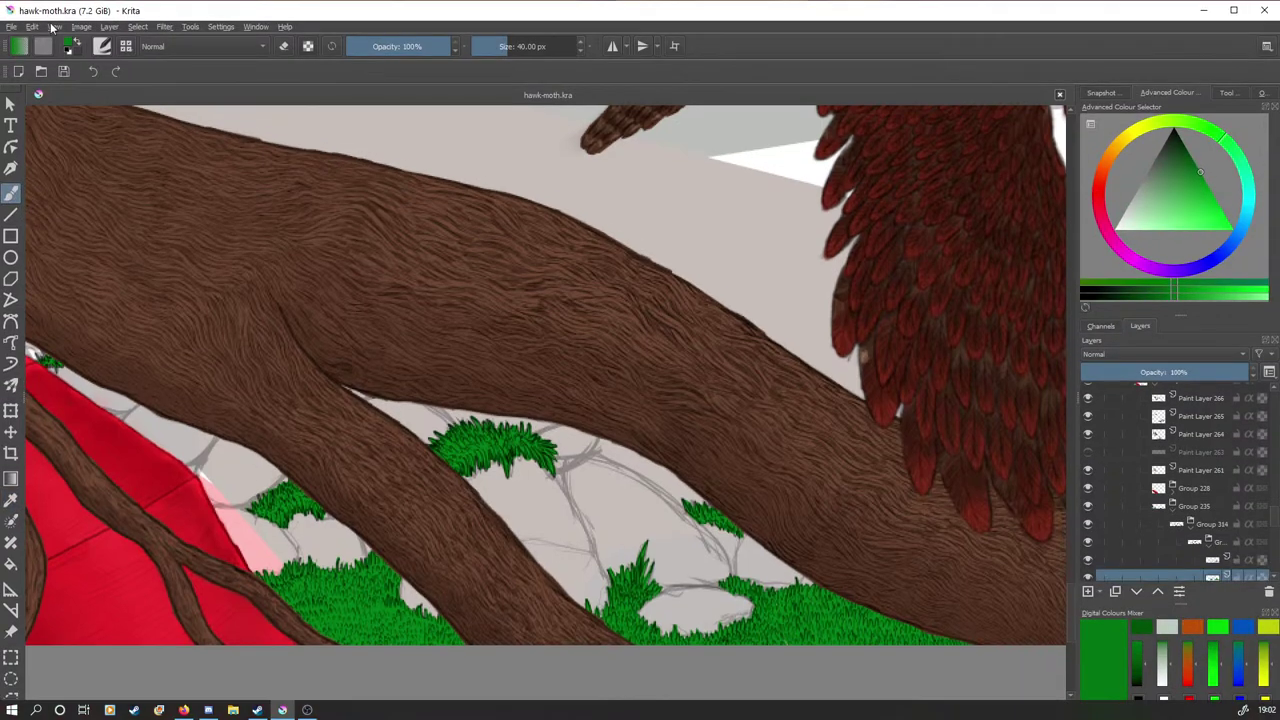
Hide and reshow the flat green layer beneath the grass blades to check what it covers
left_click(54, 21)
left_click(56, 53)
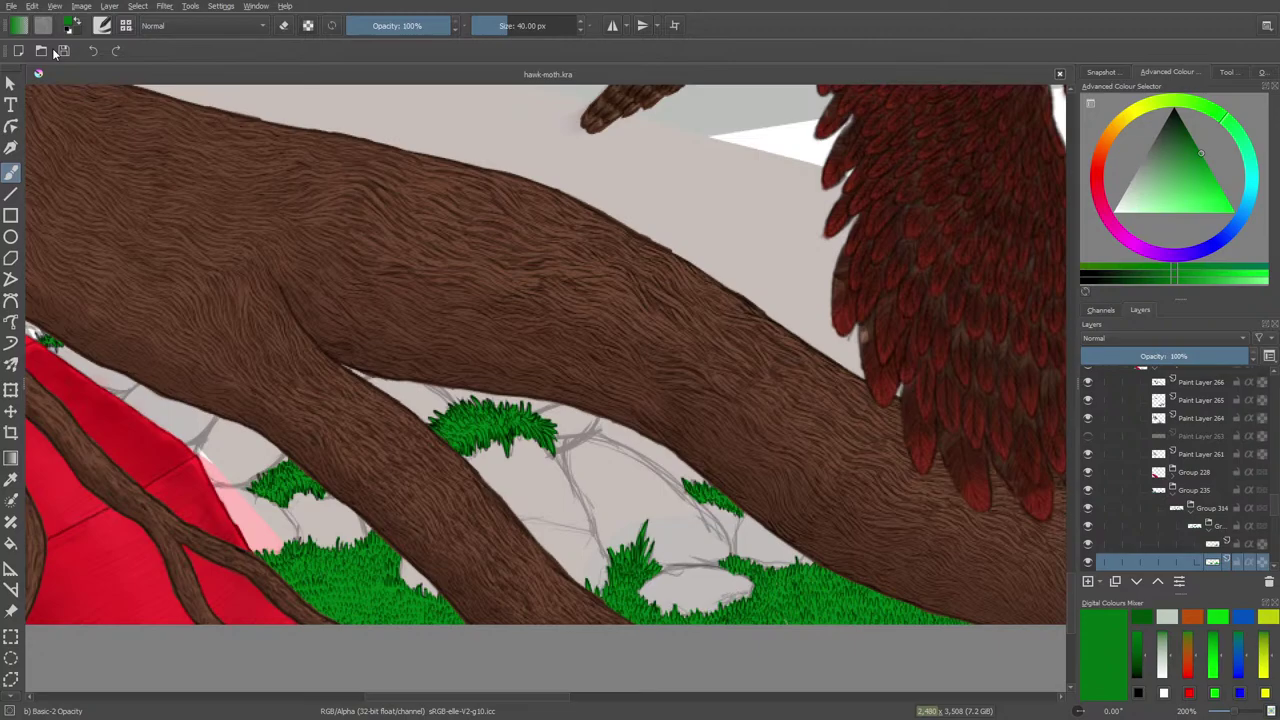
left_click_drag(1236, 712, 1236, 716)
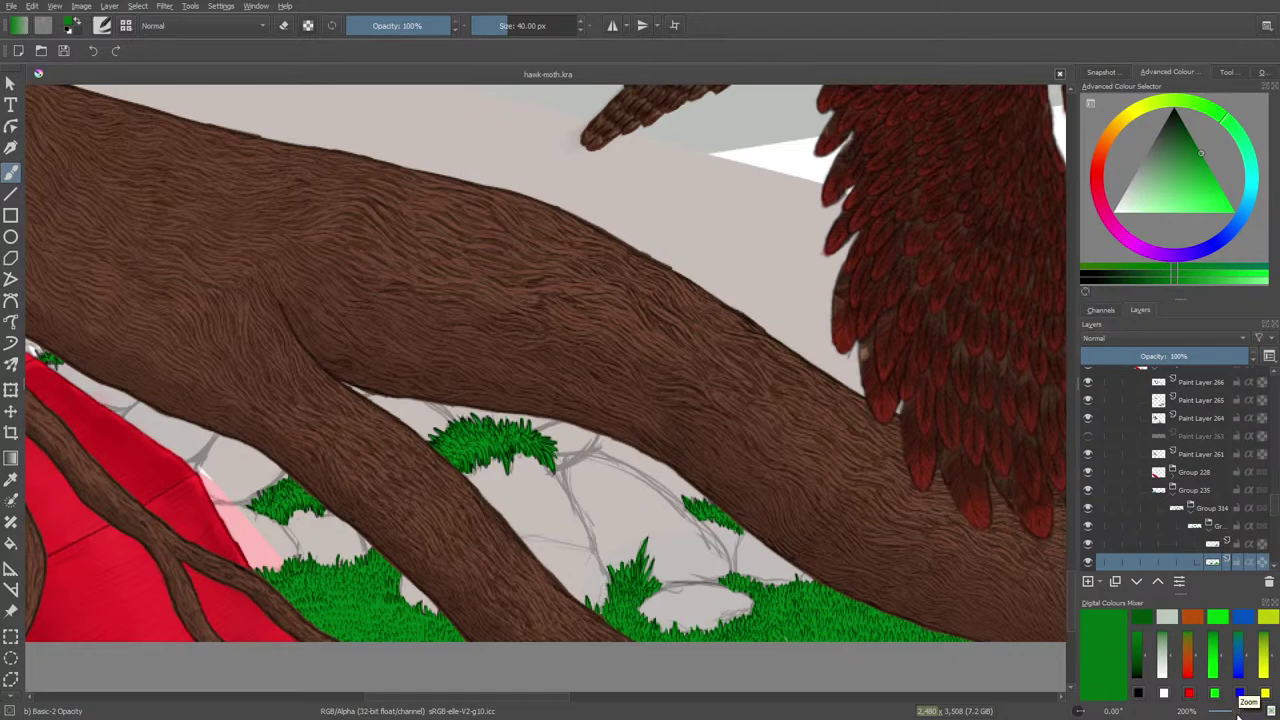
left_click(1089, 563)
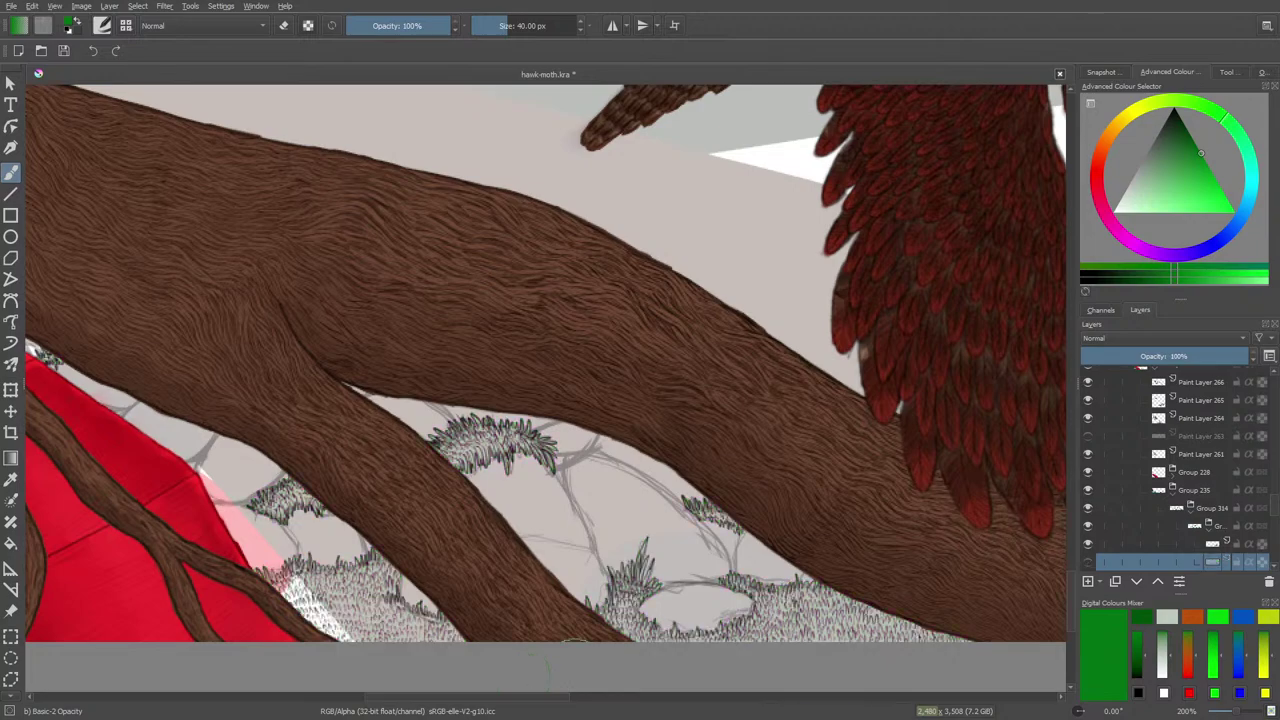
left_click(1088, 562)
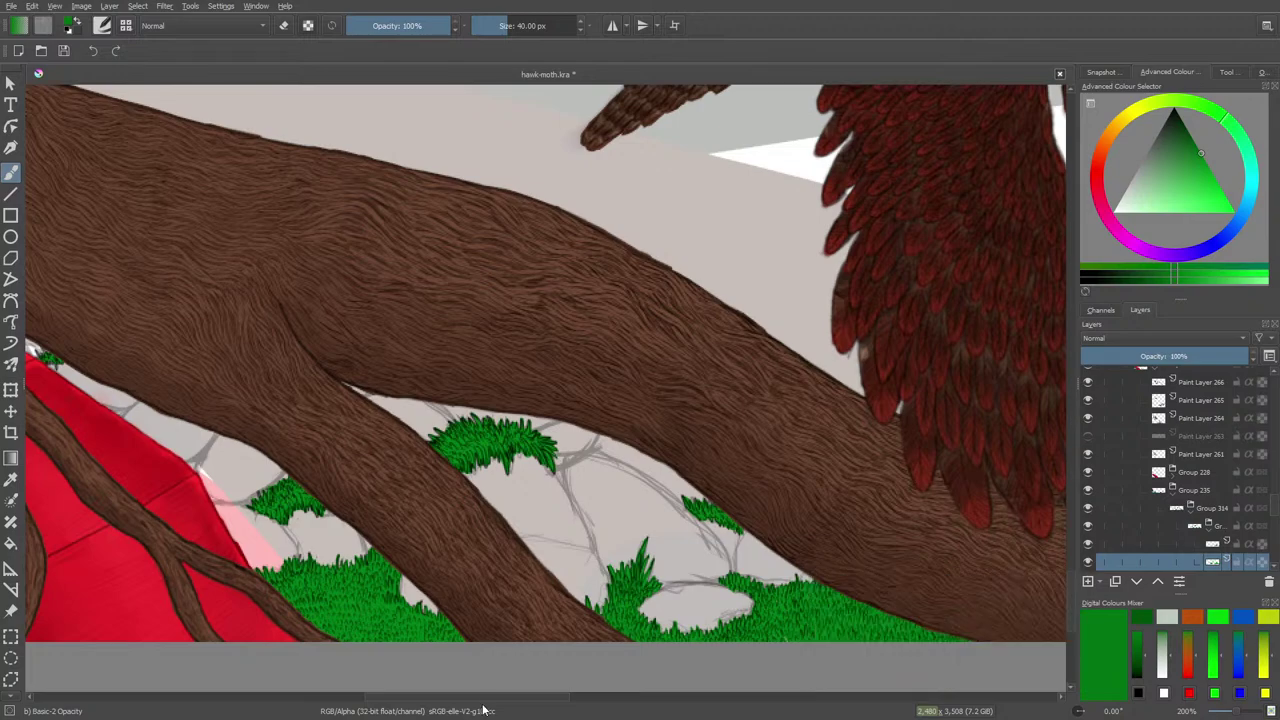
Set the Basic-2 Opacity brush size to 8.64 px and display the preset list in the brush editor
left_click_drag(483, 699, 286, 703)
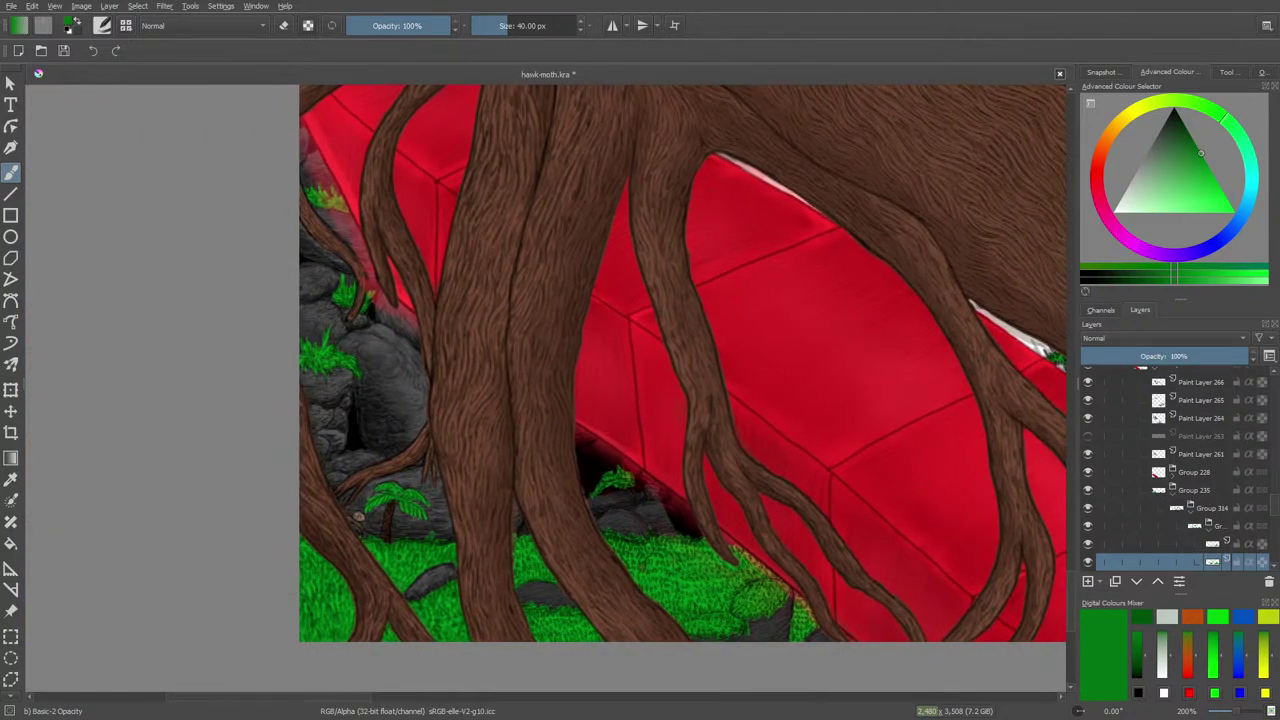
left_click(488, 20)
left_click(103, 25)
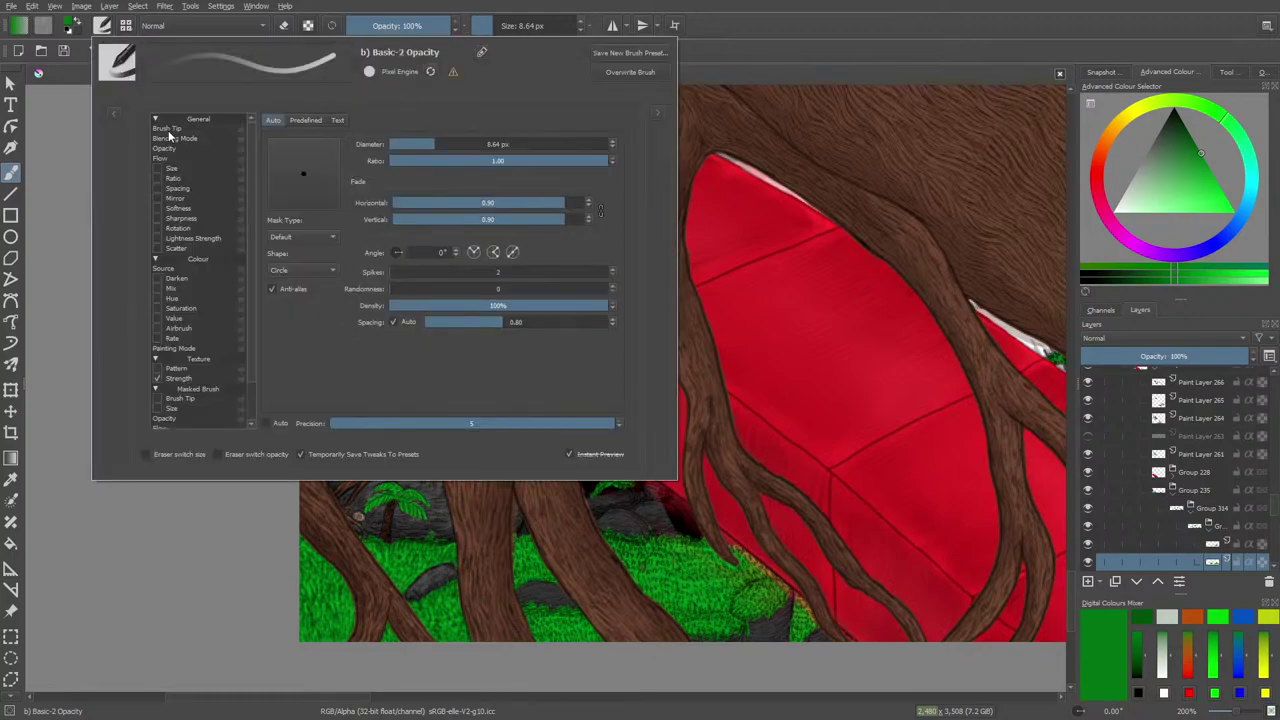
left_click(116, 113)
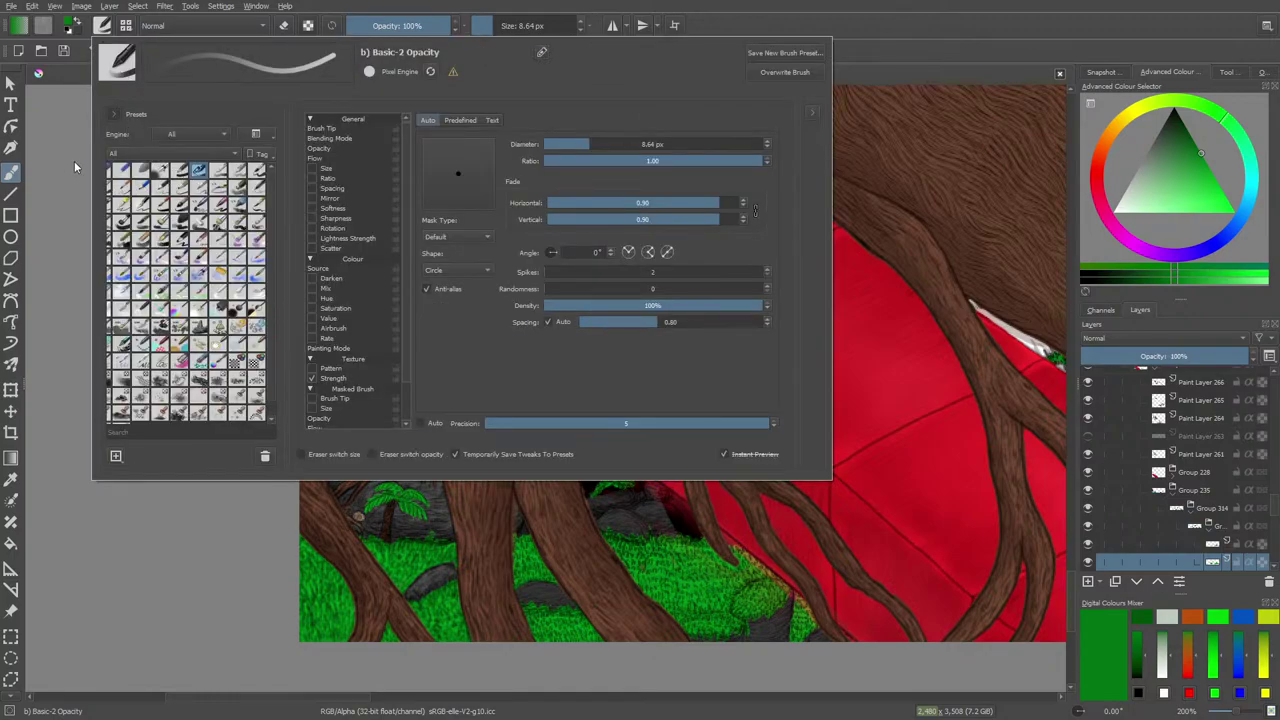
right_click(74, 161)
left_click(632, 520)
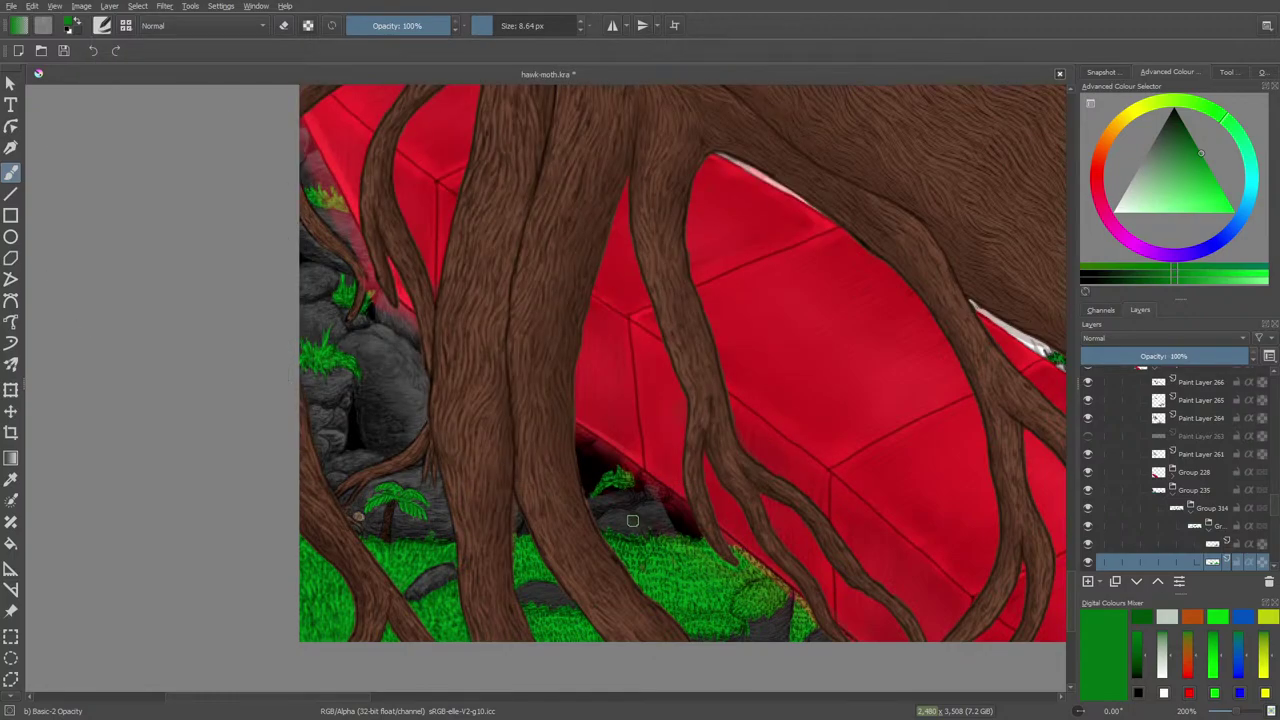
Sample a mid green from the finished grass between the roots and return to the Brush tool
left_click(14, 456)
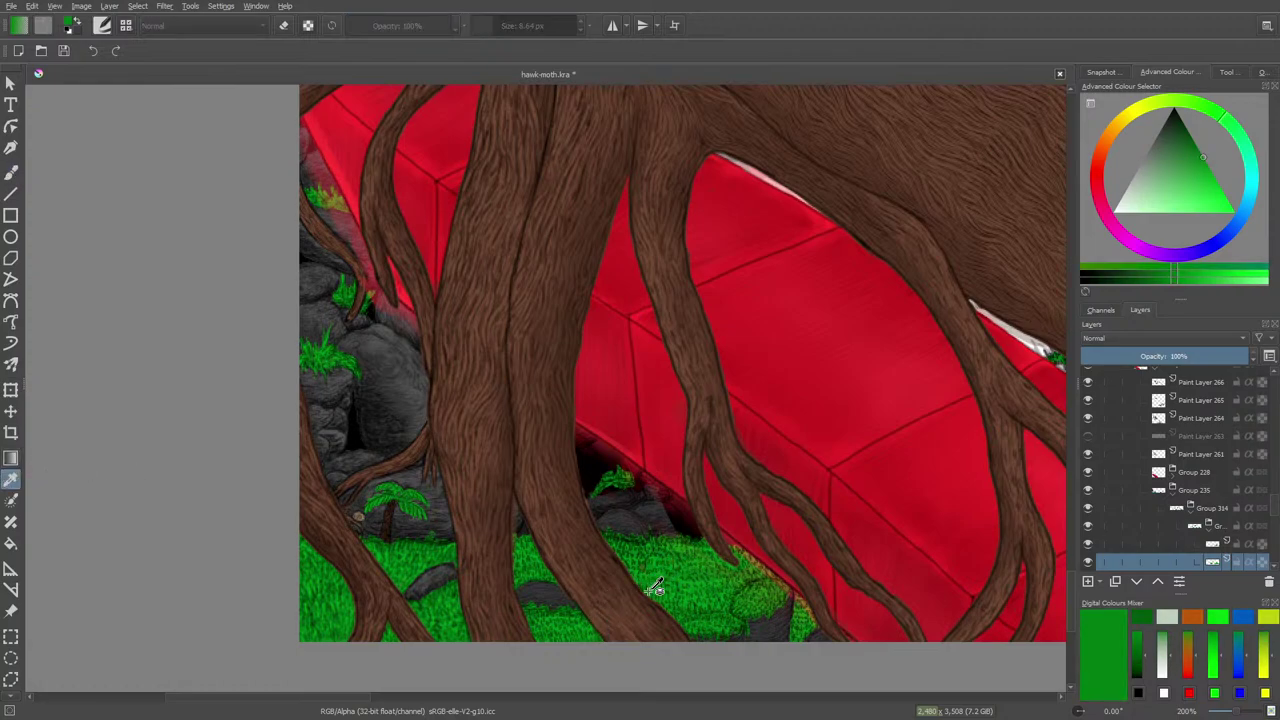
left_click(1234, 716)
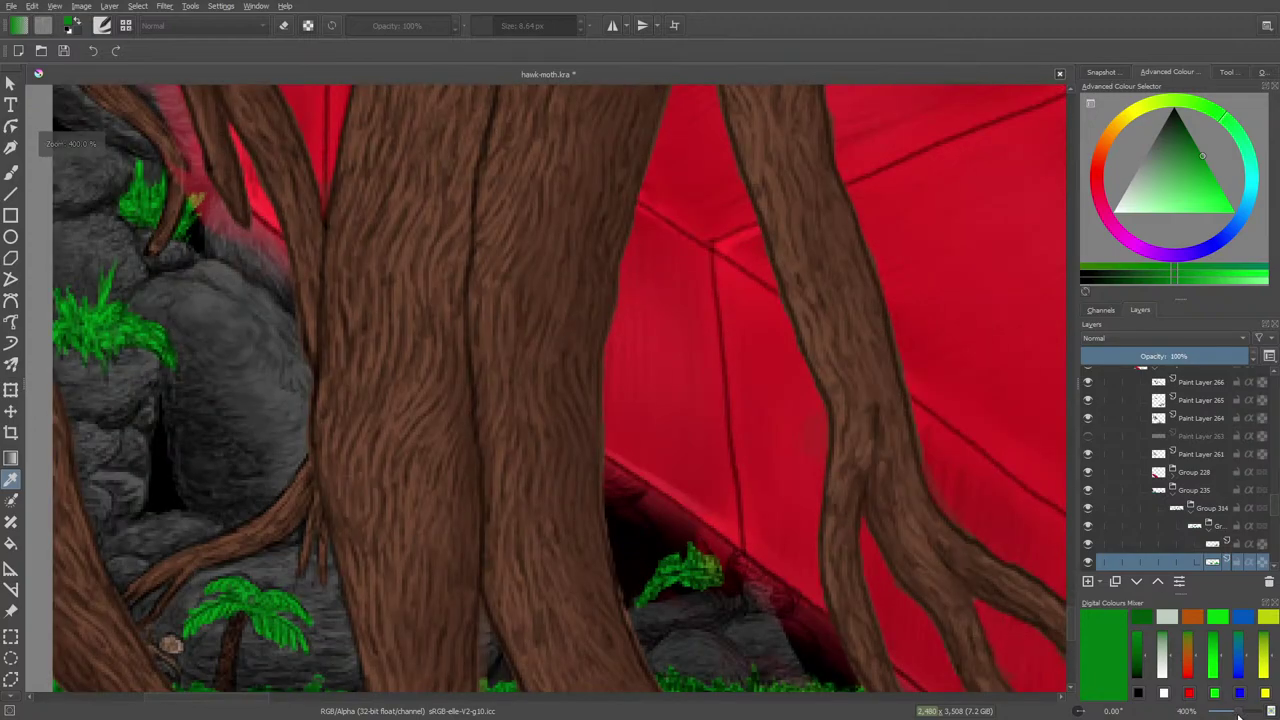
left_click_drag(1069, 612, 1072, 633)
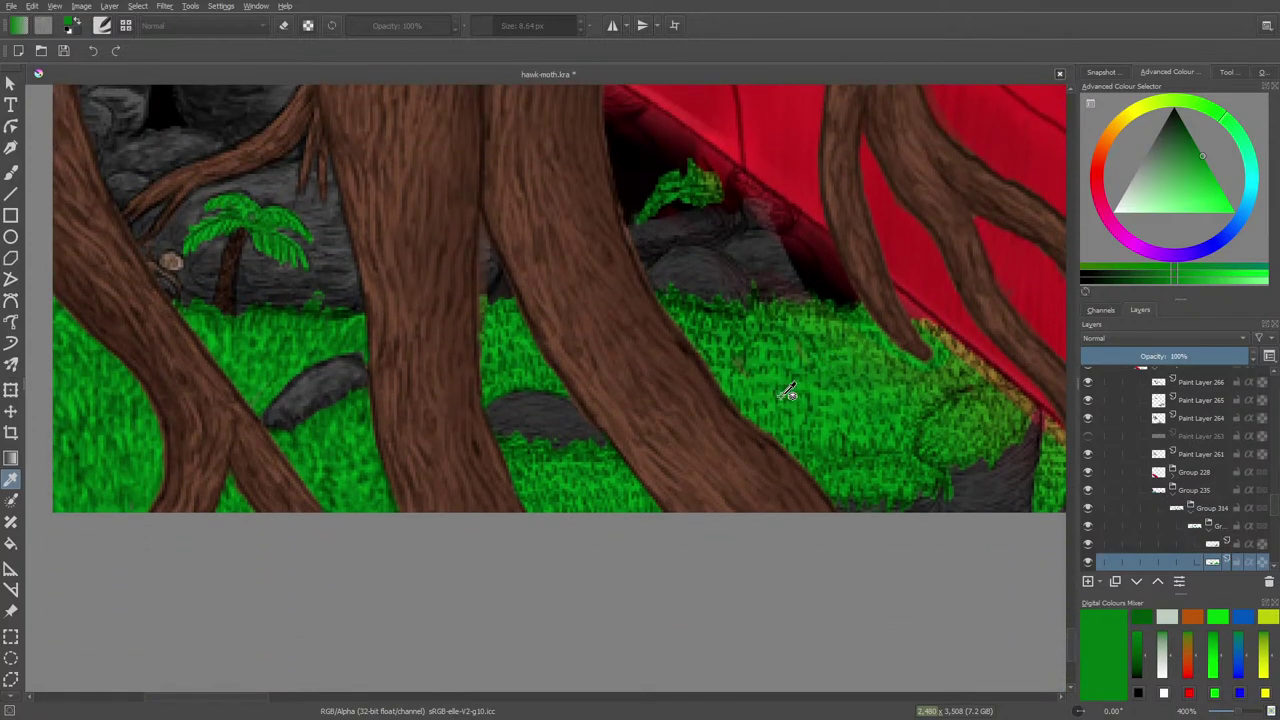
left_click(617, 487)
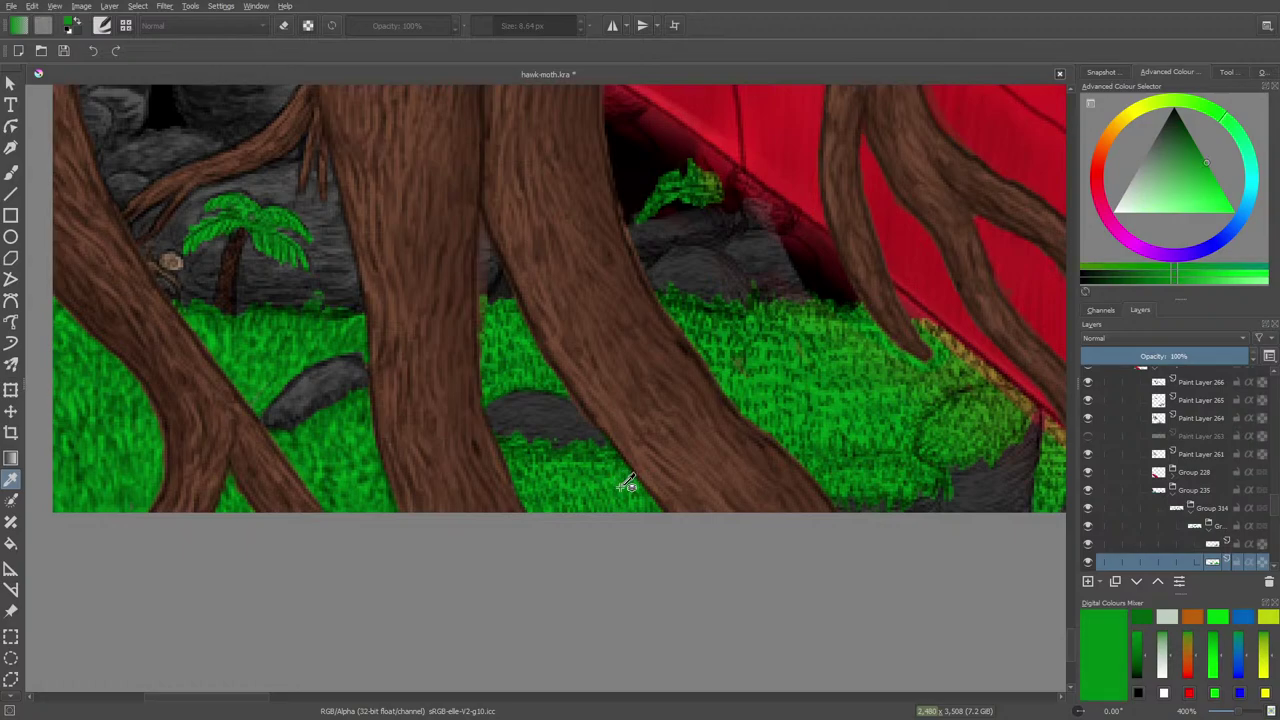
left_click(4, 166)
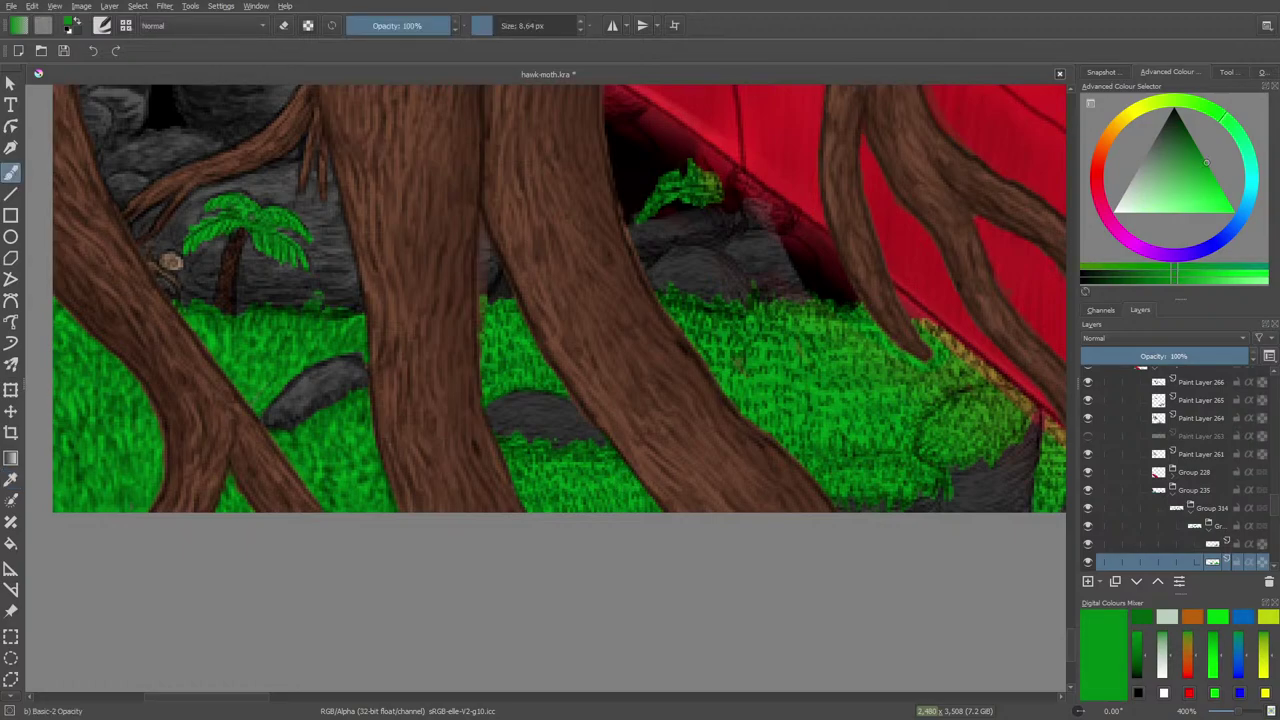
Set the brush size to 5.79 px and switch to the Eraser Circle preset over the unfinished grass
left_click_drag(214, 700, 487, 686)
left_click_drag(509, 22, 490, 25)
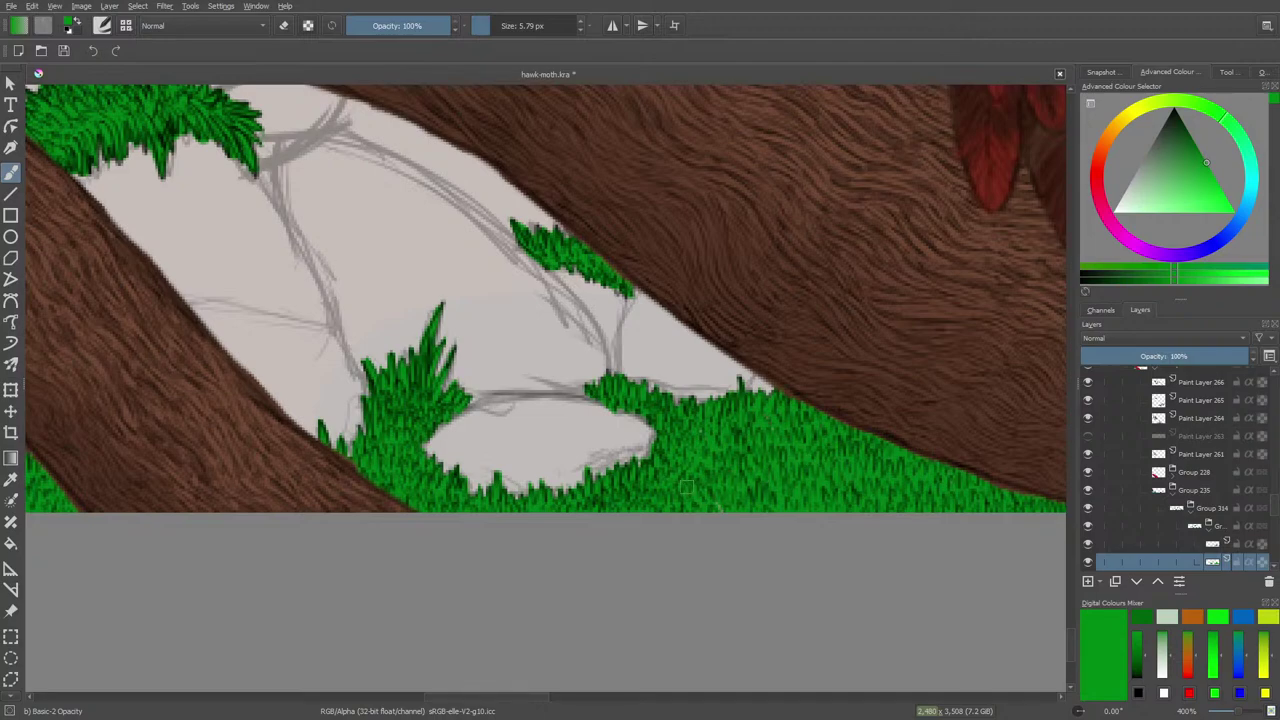
key("e")
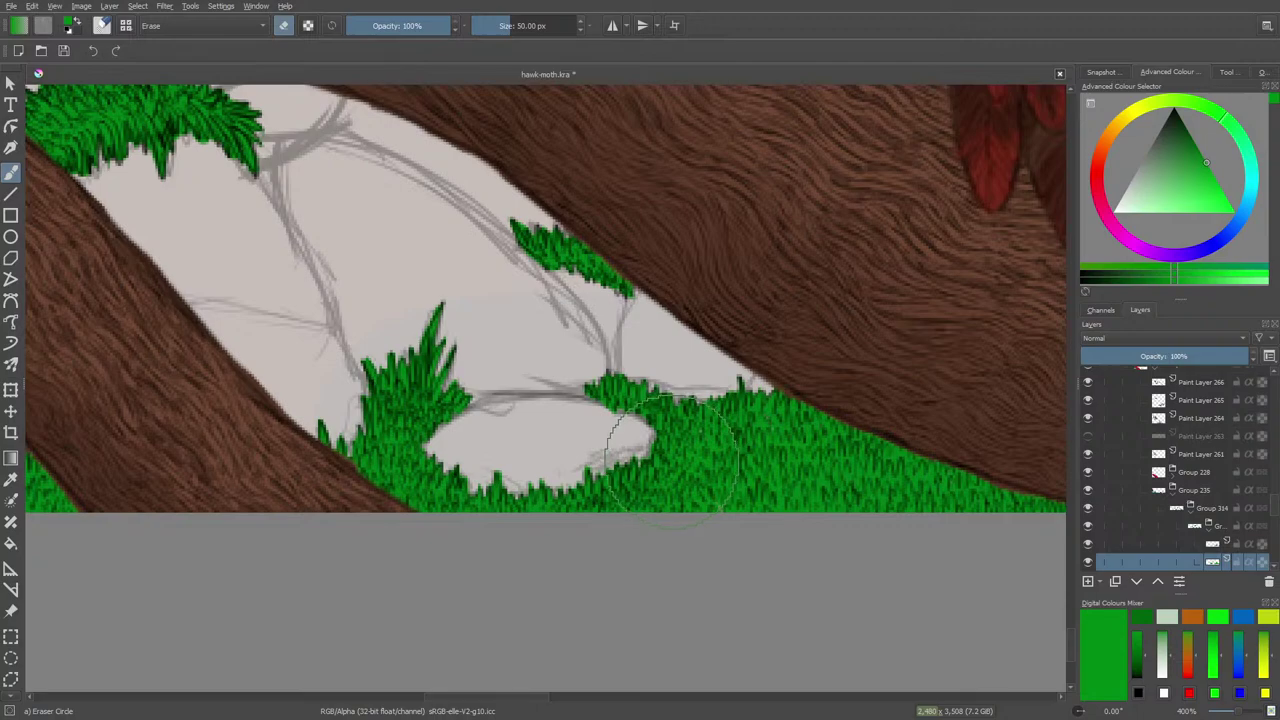
key("ctrl")
Toggle the visibility of Paint Layer 316 and Paint Layer 319 to check which grass parts each holds
left_click(1211, 544)
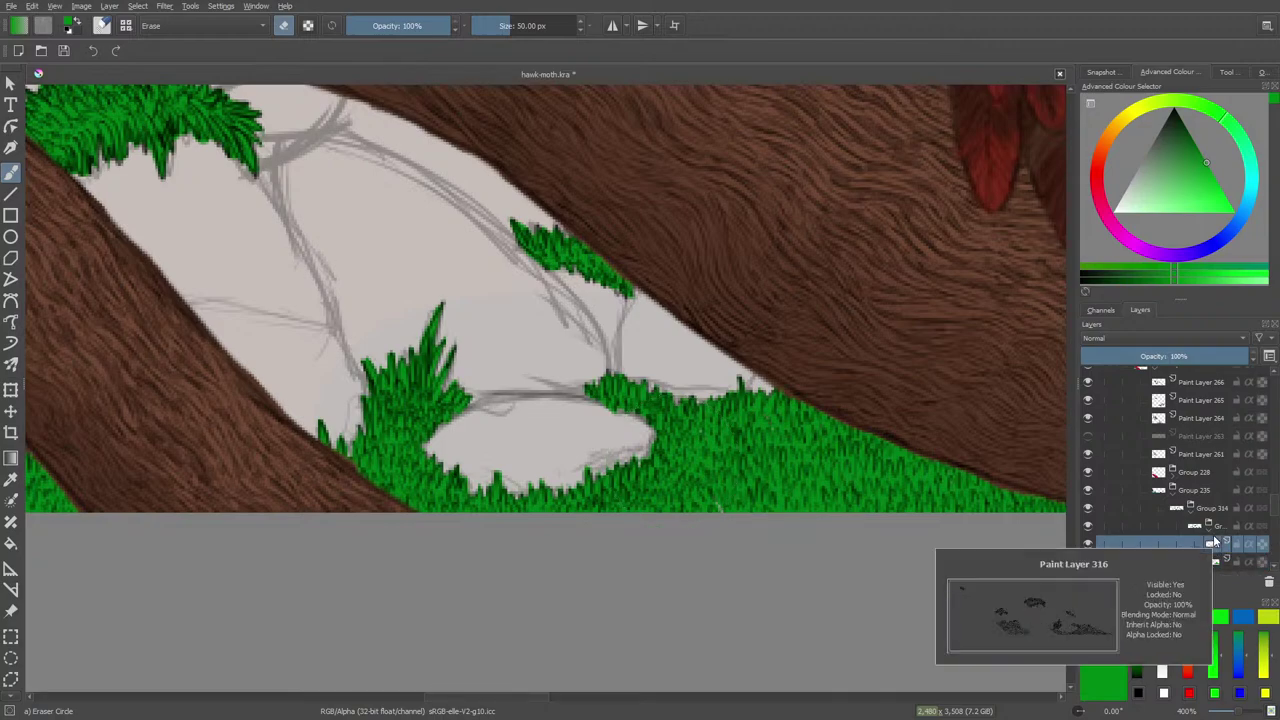
left_click(1088, 546)
left_click(1088, 547)
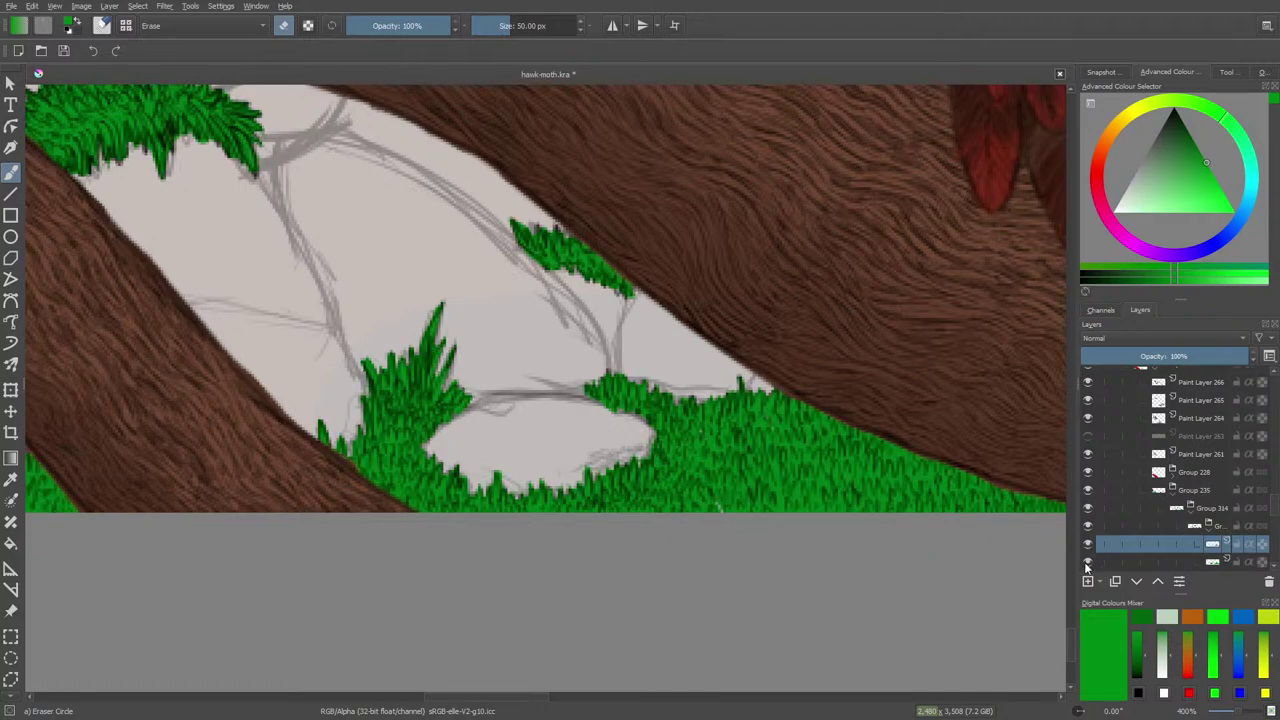
left_click(1089, 564)
left_click(1090, 560)
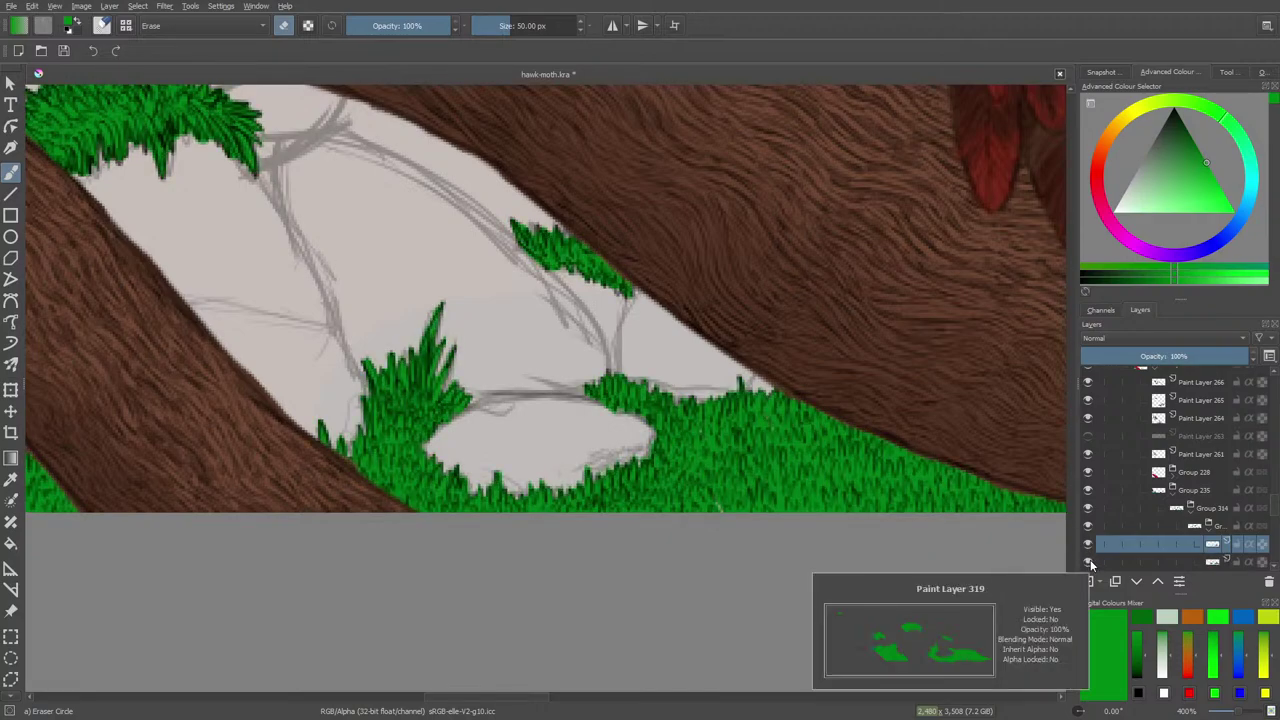
Switch back to the Basic-2 Opacity brush and add a new paint layer directly above Paint Layer 319
key("/")
left_click(1198, 564)
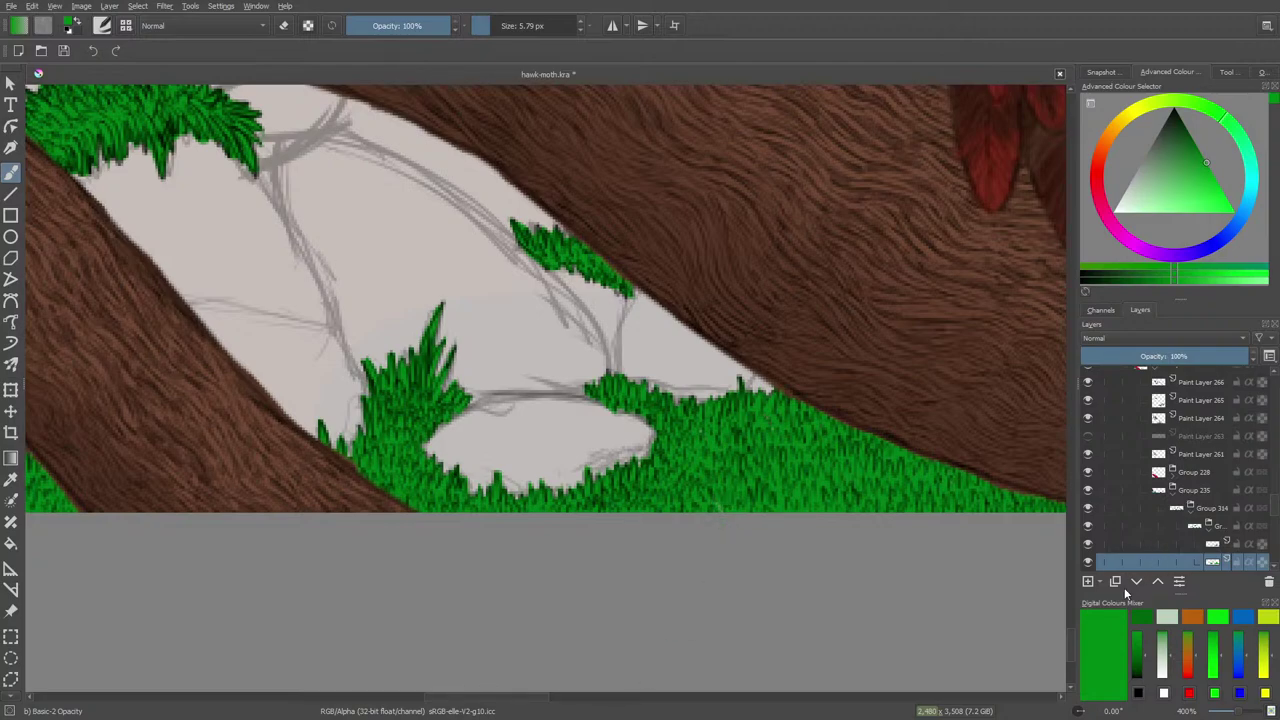
left_click(1088, 581)
Choose the Basic-1 brush preset and set its size to 8.64 px
left_click(102, 27)
left_click(179, 172)
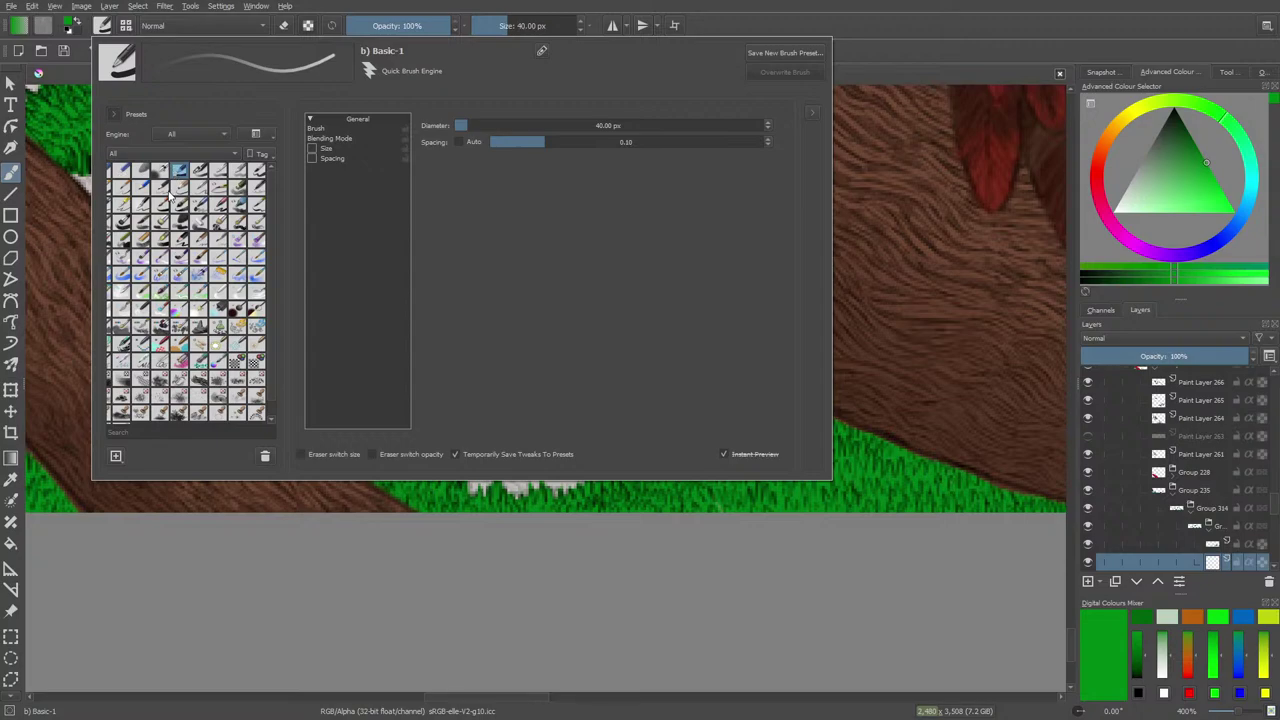
right_click(737, 516)
left_click(804, 336)
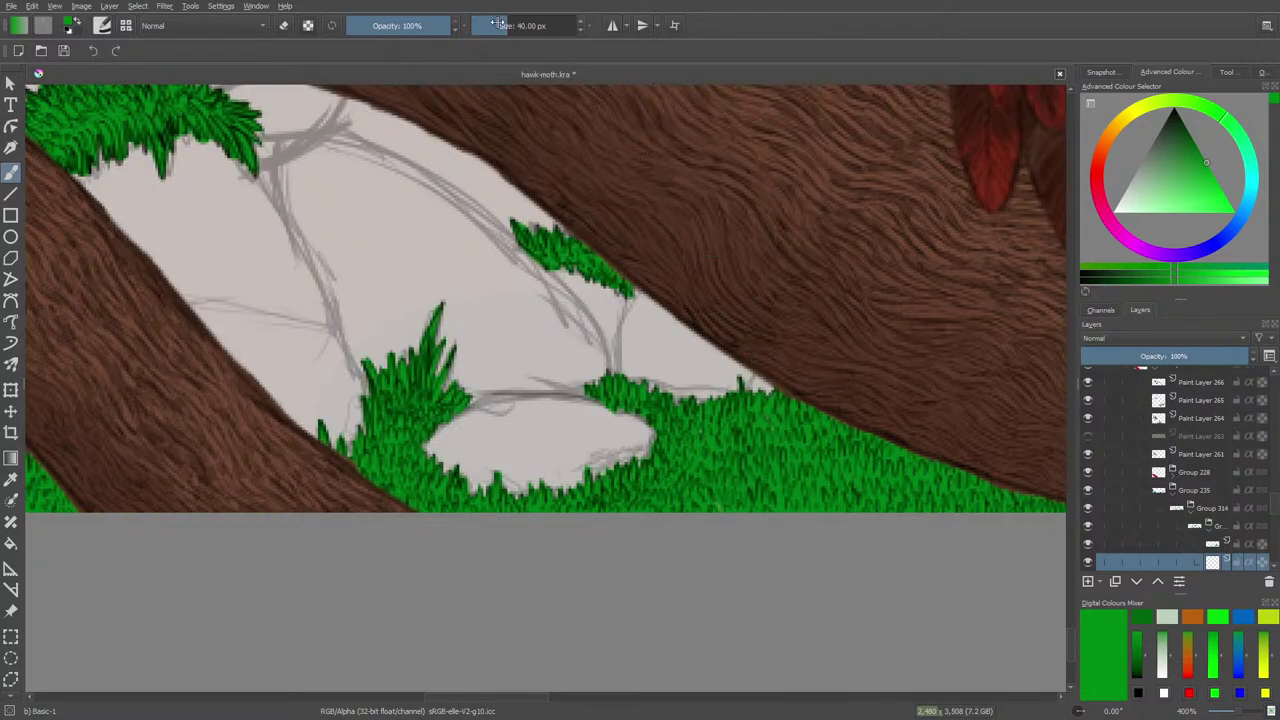
left_click_drag(505, 27, 495, 29)
Pick a slightly brighter green and paint it over the grass beside the oval stone on the new layer
right_click(721, 388)
left_click_drag(717, 371, 726, 373)
right_click(712, 386)
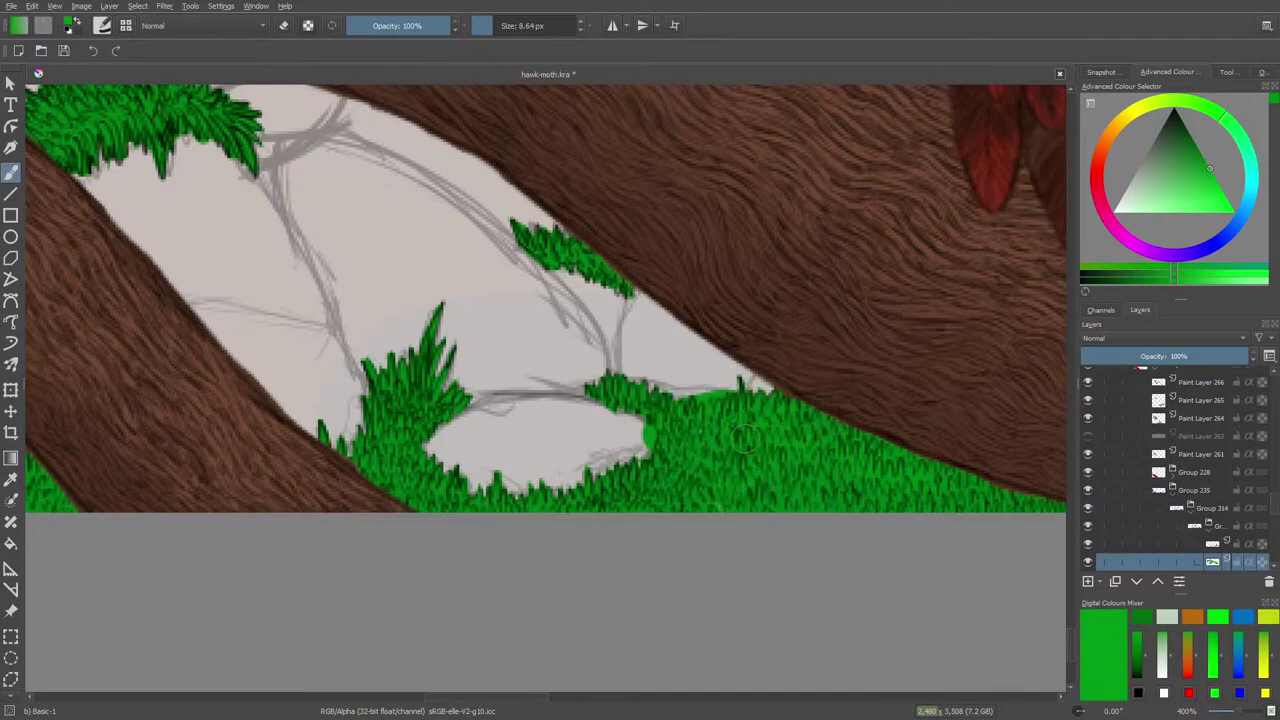
Vary the grass beside the oval stone with patches of a slightly darker green and a brighter green
right_click(682, 427)
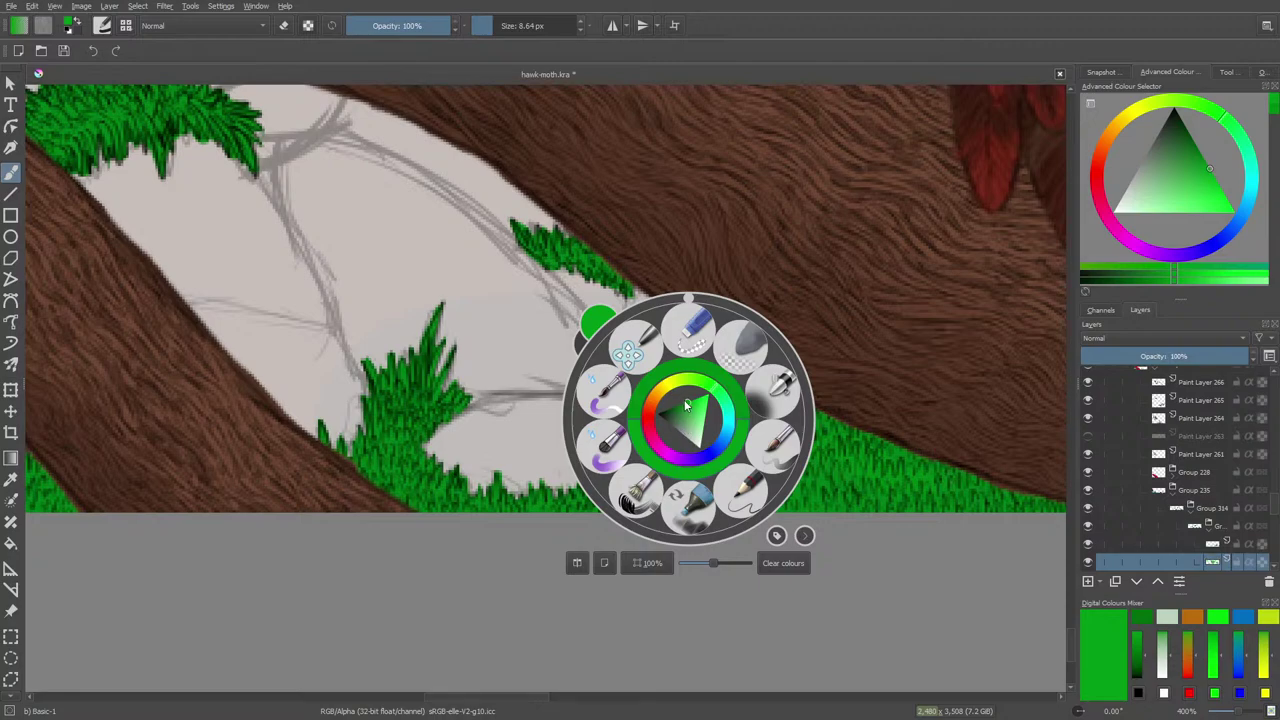
left_click_drag(687, 405, 688, 404)
right_click(687, 405)
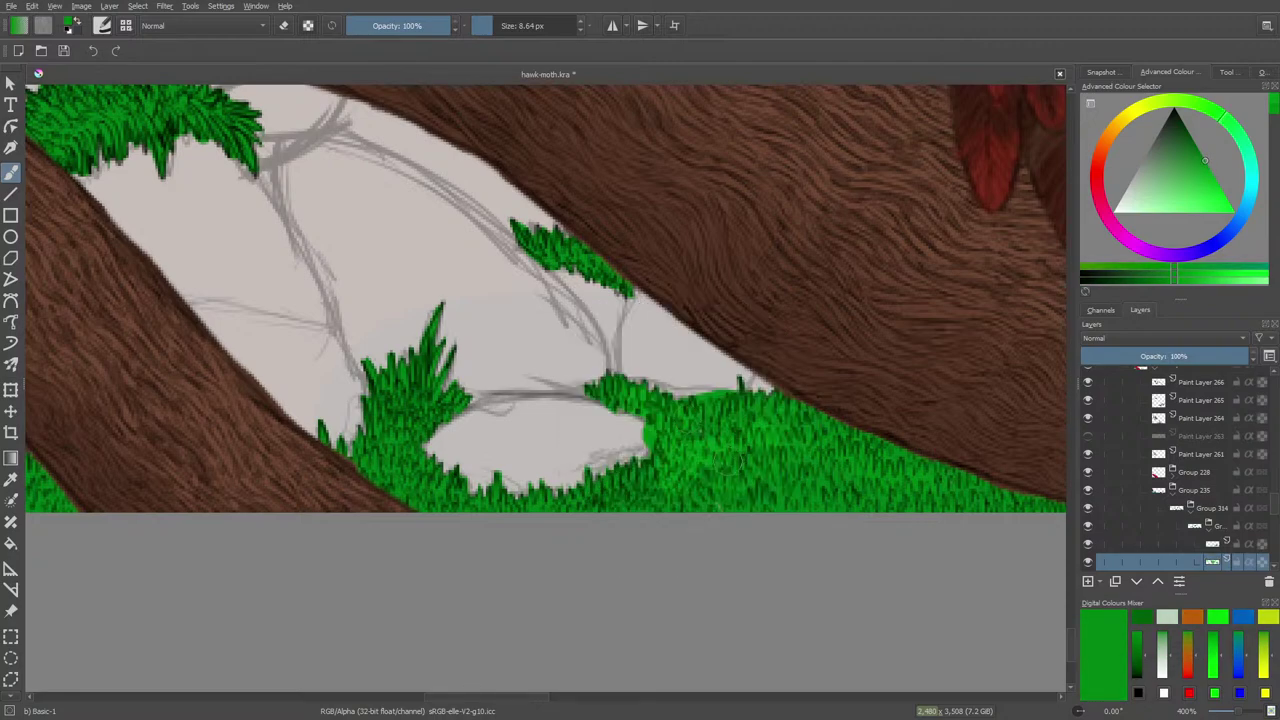
right_click(734, 466)
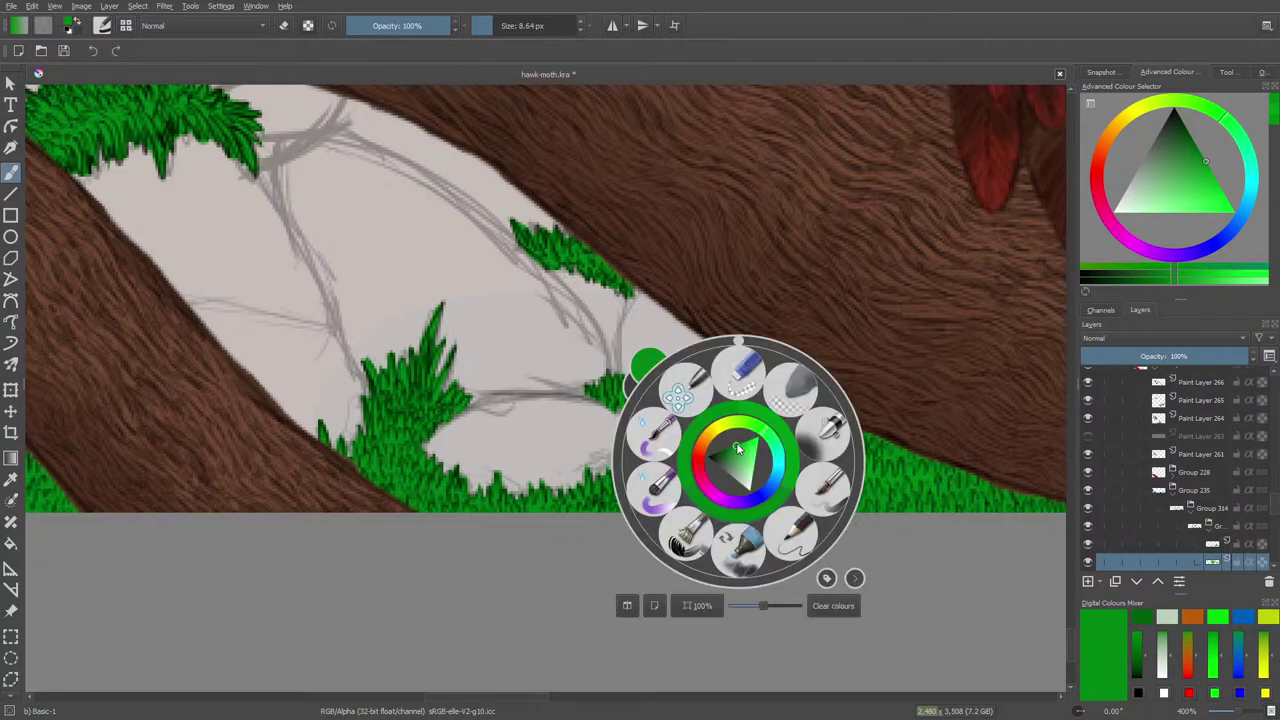
left_click(738, 446)
right_click(743, 450)
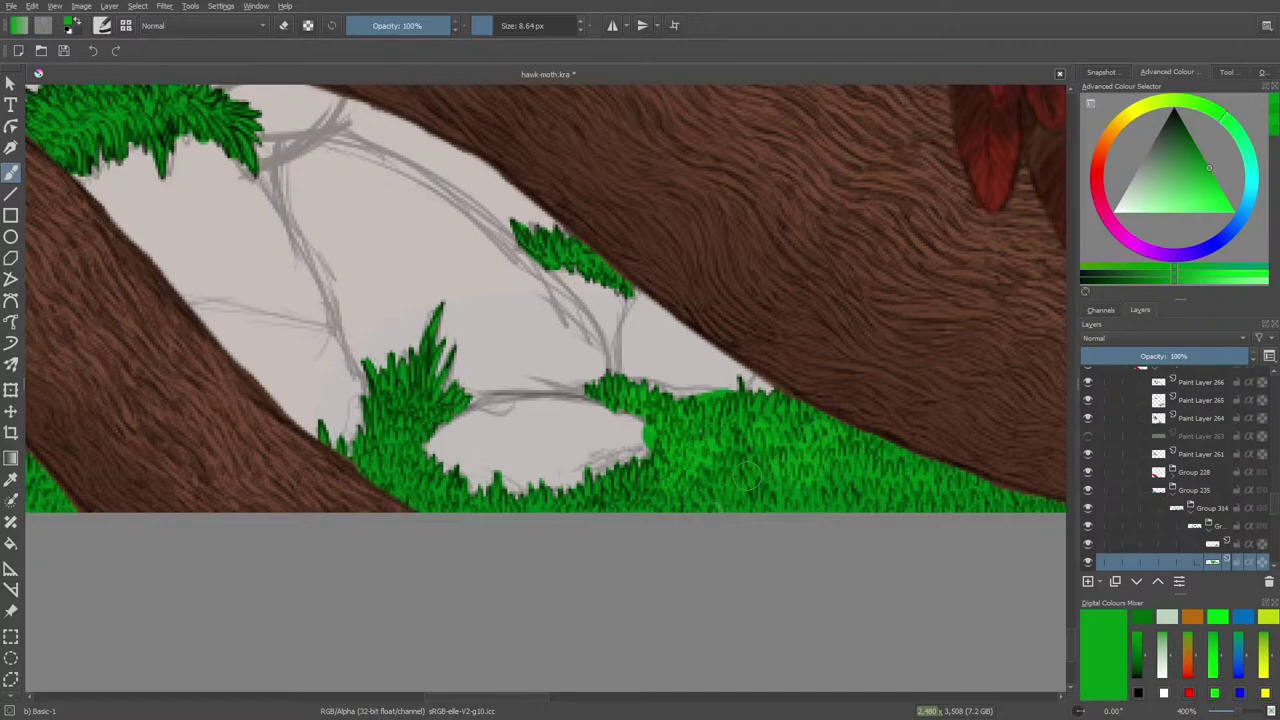
Pick a vivid light green and paint a highlight patch along the canvas's lower edge in the grass
right_click(780, 487)
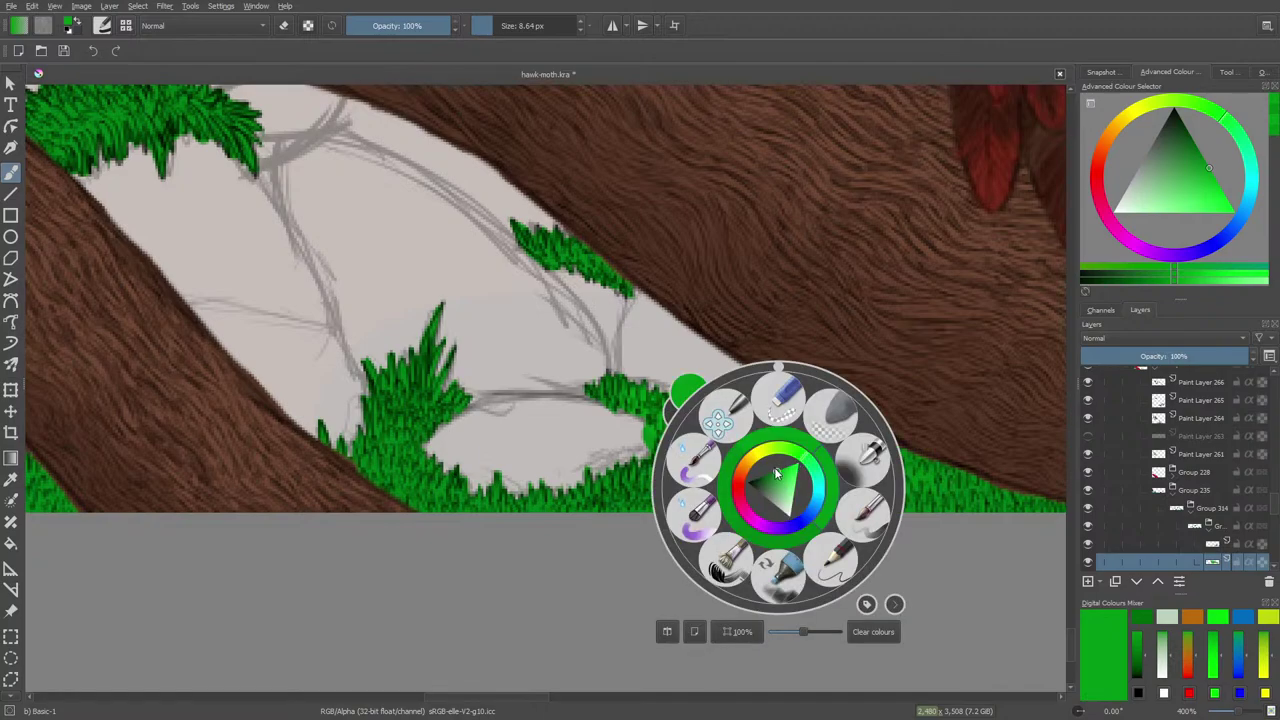
left_click(776, 472)
left_click_drag(775, 471, 788, 459)
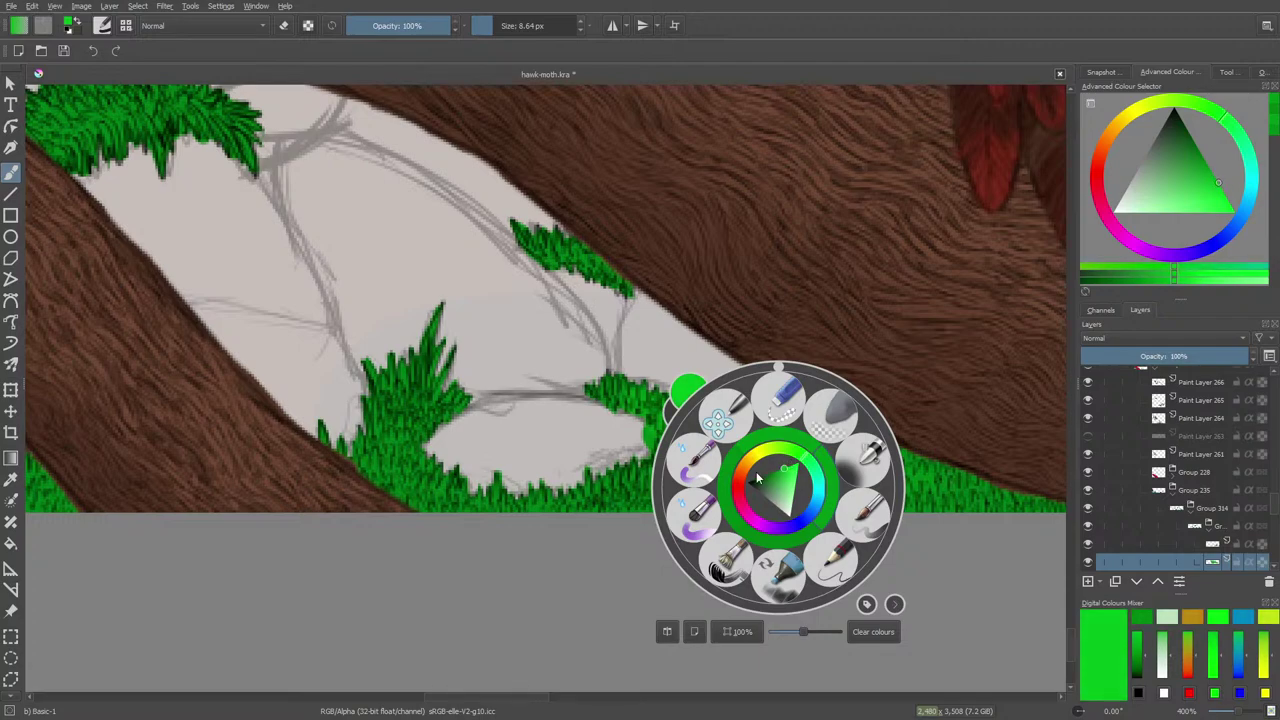
left_click(581, 344)
mouse_move(878, 498)
left_mouse_down()
mouse_move(725, 503)
mouse_move(716, 519)
left_mouse_up()
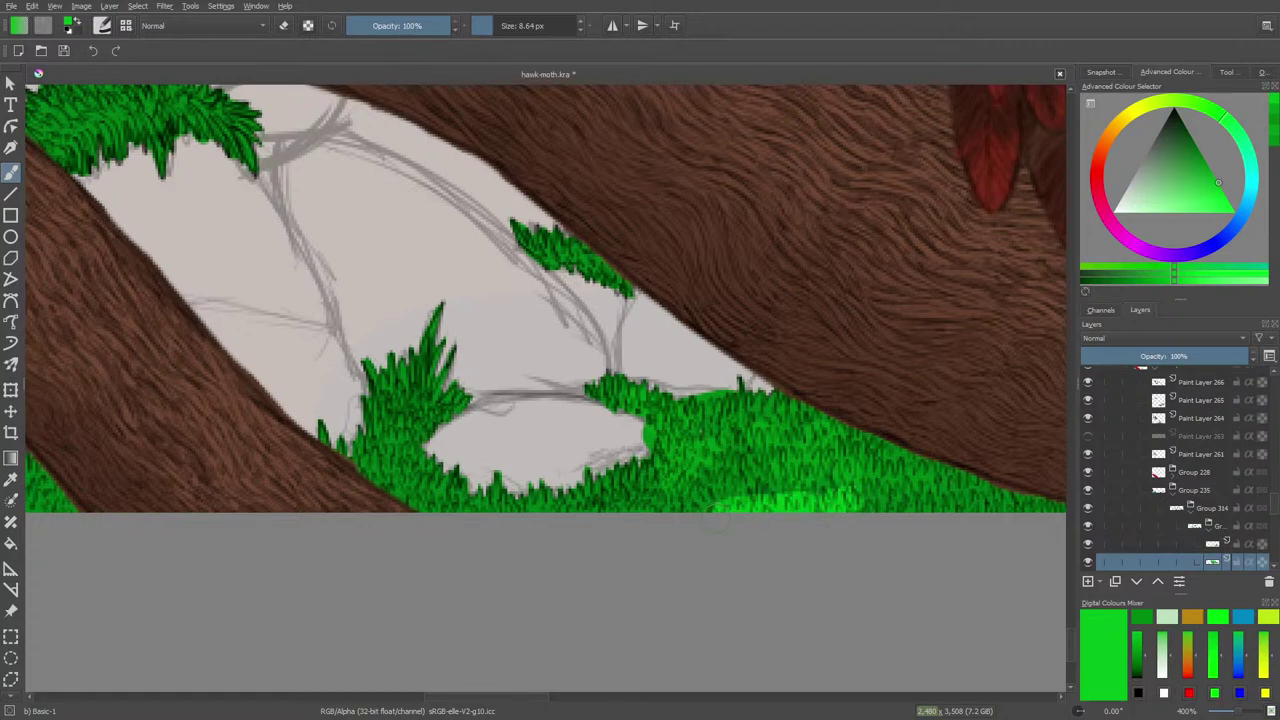
Pick a slightly darker green and erase the painted patches beside the oval stone with the 50 px Eraser Circle
right_click(770, 458)
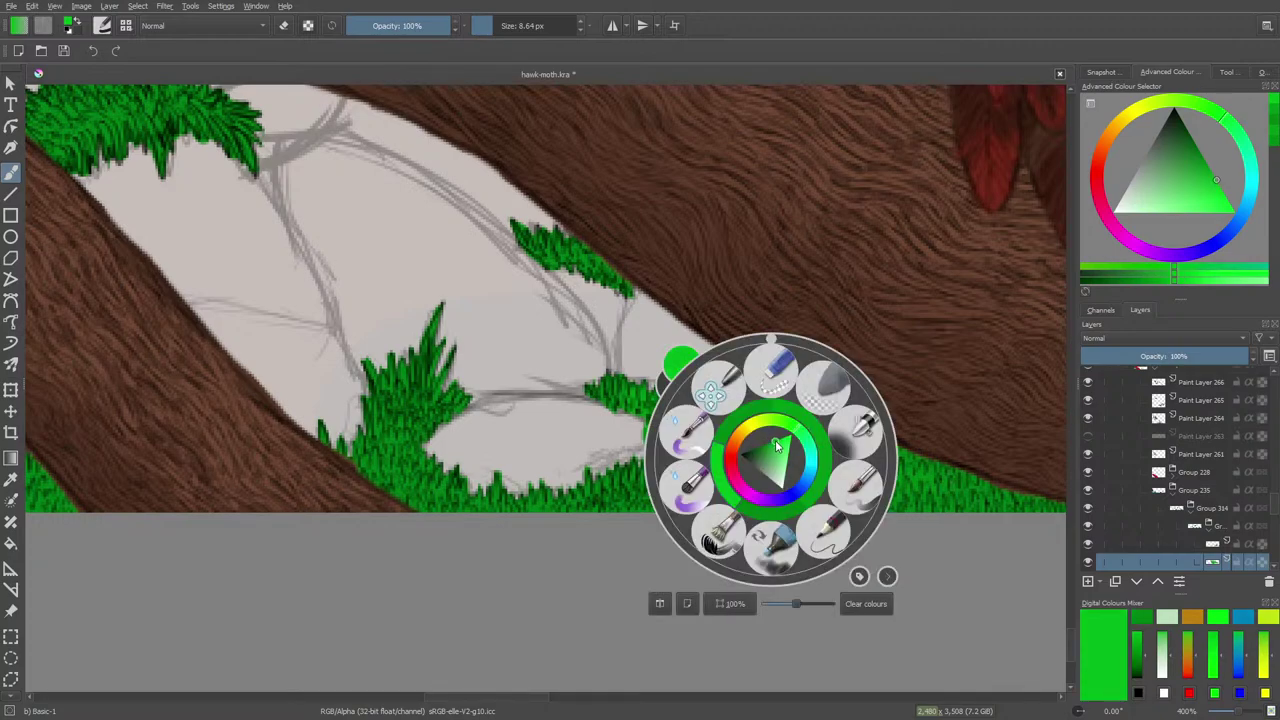
left_click(778, 446)
right_click(784, 456)
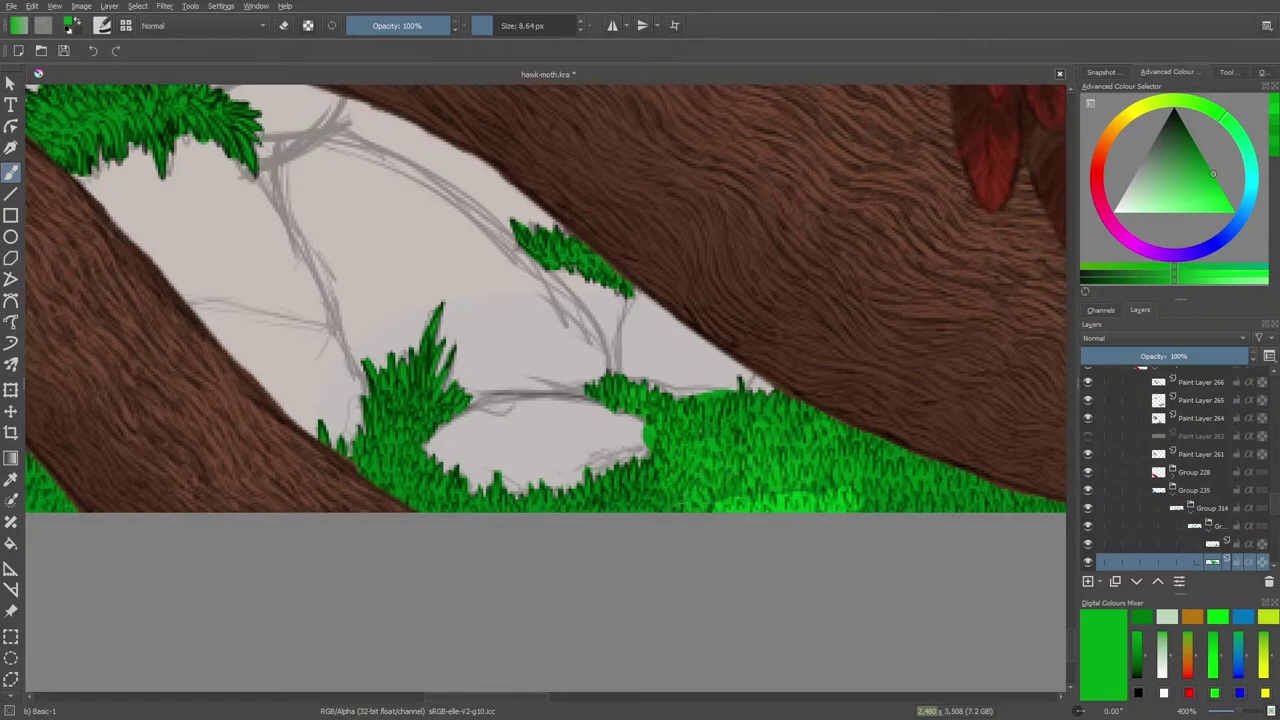
key("e")
mouse_move(620, 430)
left_mouse_down()
mouse_move(760, 470)
mouse_move(852, 432)
mouse_move(840, 490)
mouse_move(870, 490)
left_mouse_up()
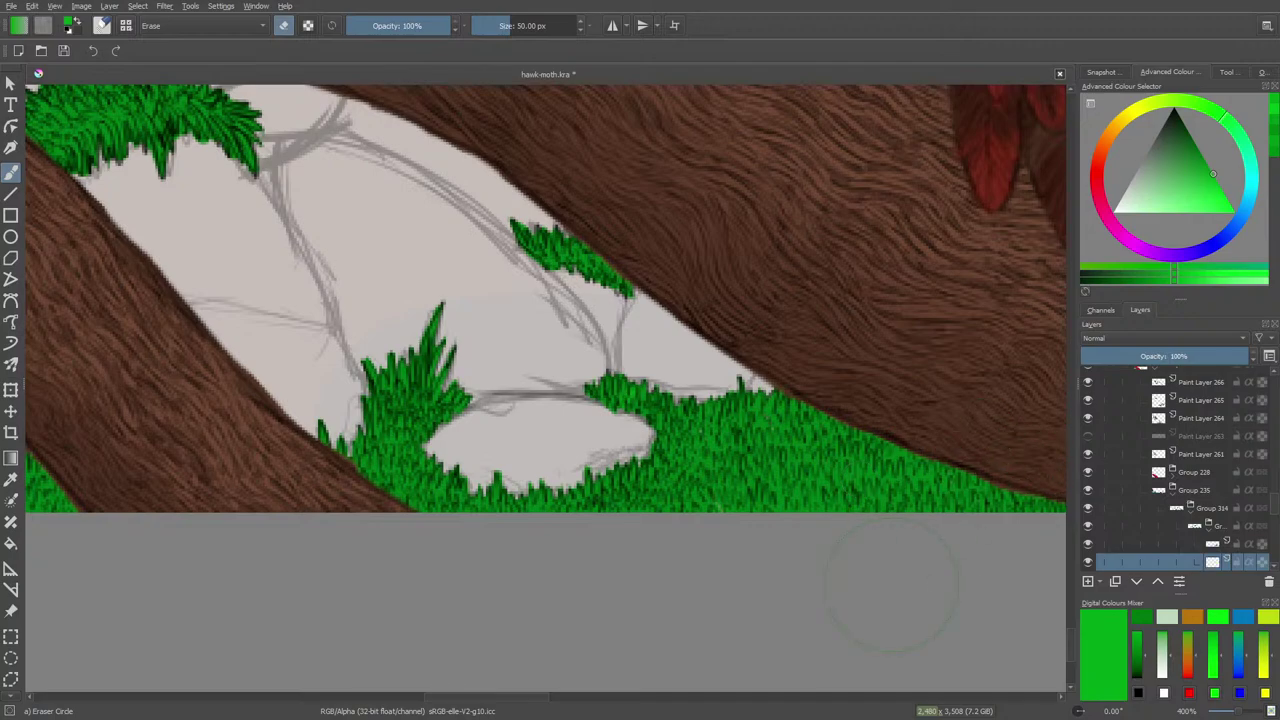
Return to the Basic-1 brush at 1.08 px and paint lighter blades in the tall tuft and around the oval stone
key("slash")
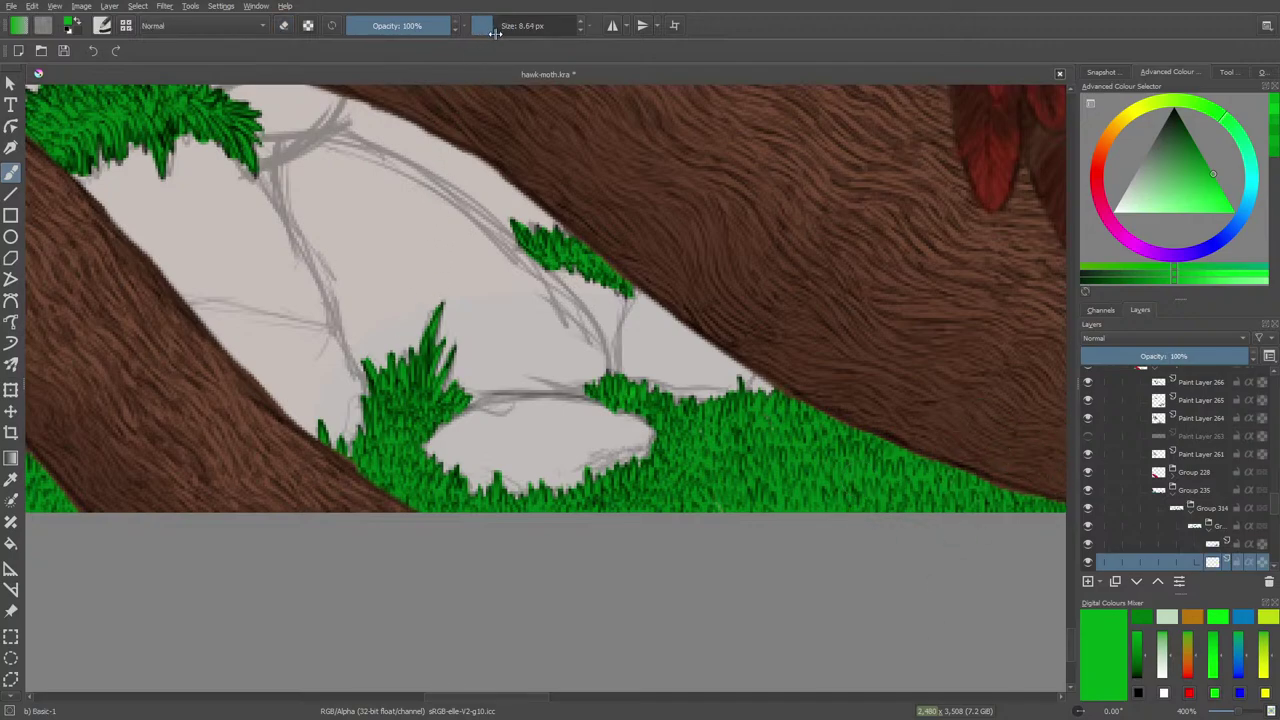
left_click_drag(491, 28, 477, 28)
mouse_move(432, 400)
left_mouse_down()
mouse_move(446, 370)
mouse_move(427, 396)
left_mouse_up()
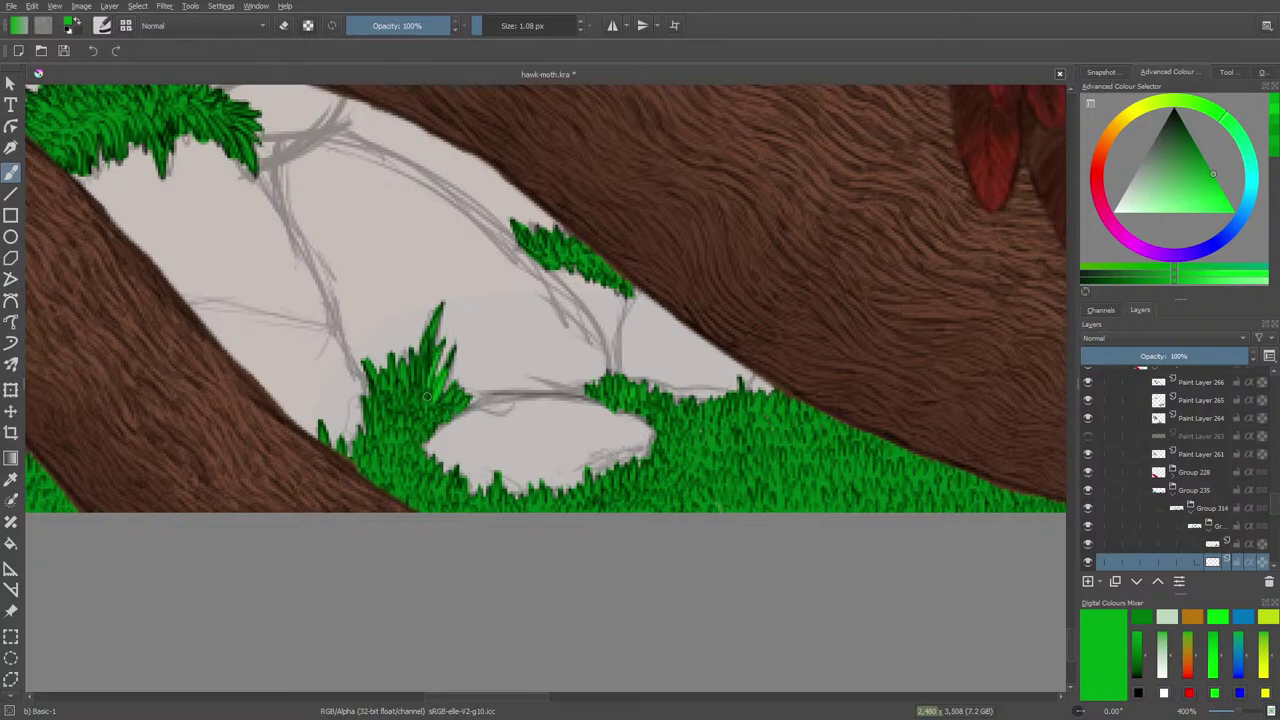
mouse_move(433, 336)
left_mouse_down()
mouse_move(417, 406)
mouse_move(414, 359)
mouse_move(407, 401)
left_mouse_up()
mouse_move(398, 375)
left_mouse_down()
mouse_move(375, 443)
mouse_move(370, 408)
mouse_move(412, 428)
left_mouse_up()
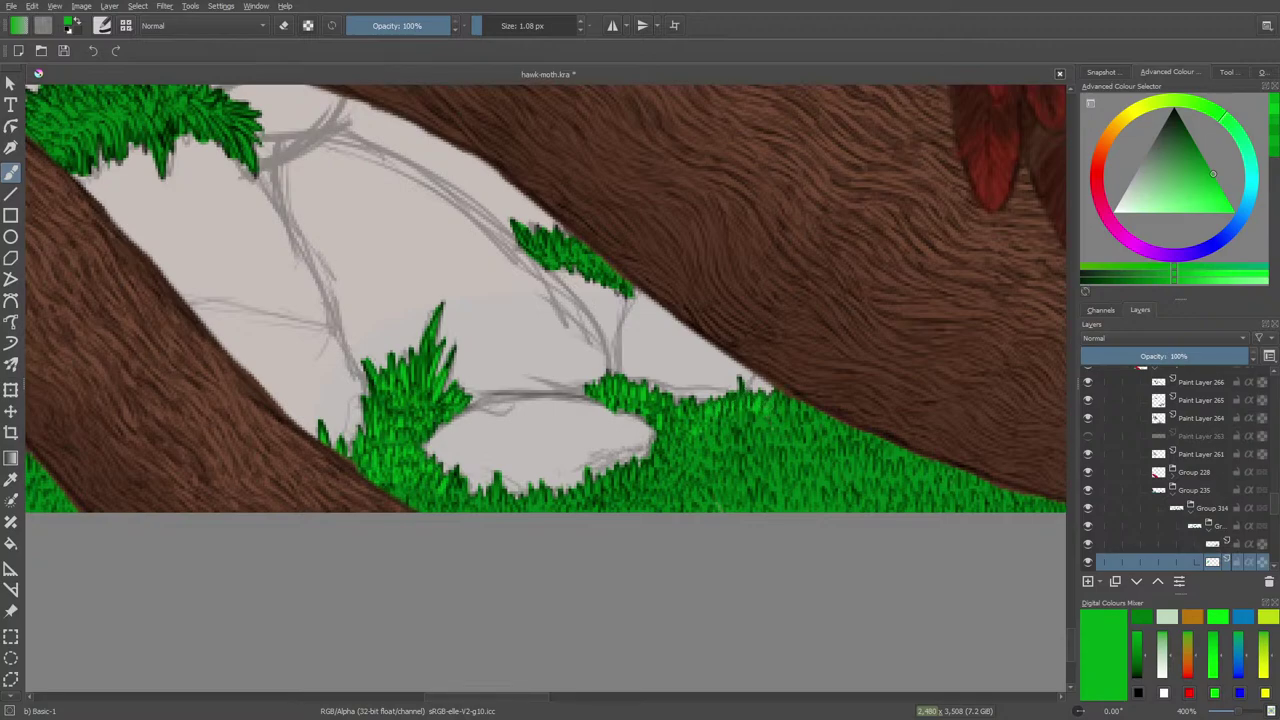
Paint short lighter green blades across the upper part of the grass between the oval stone and the large root
mouse_move(778, 427)
left_mouse_down()
mouse_move(776, 409)
mouse_move(797, 397)
left_mouse_up()
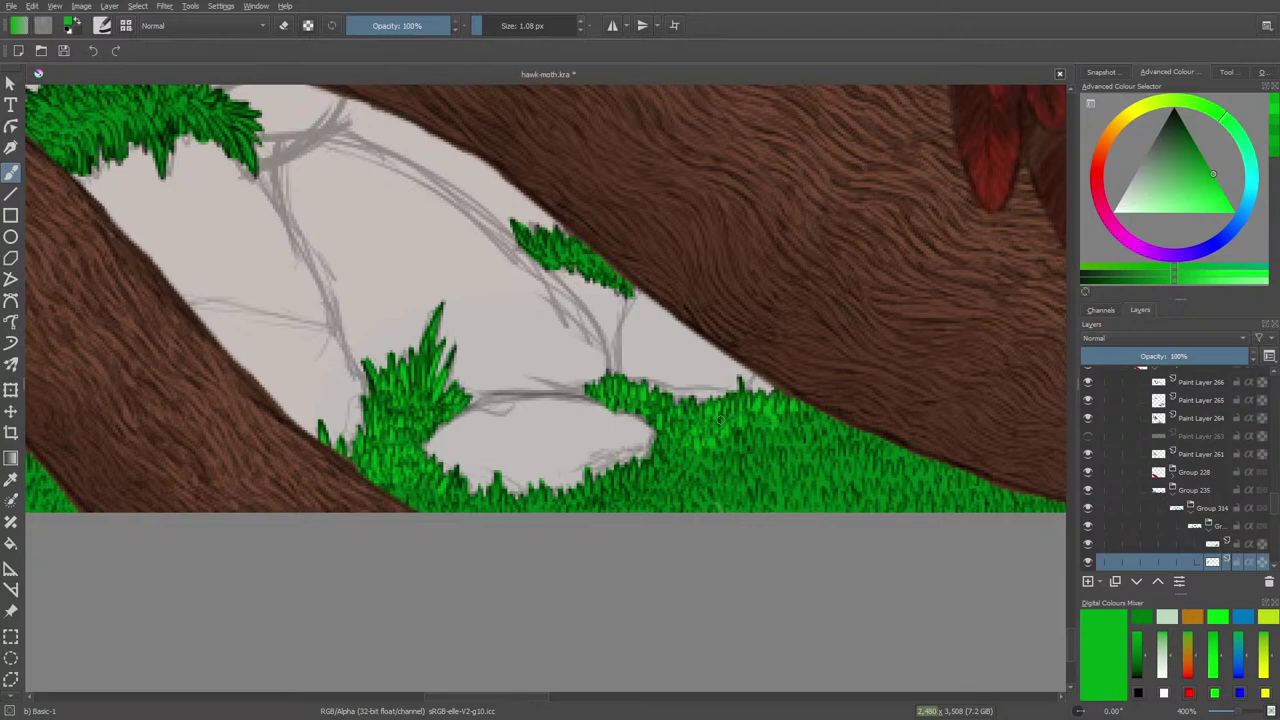
left_click_drag(747, 434, 787, 428)
left_click_drag(798, 436, 808, 422)
left_click_drag(816, 446, 822, 422)
left_click_drag(830, 440, 836, 422)
left_click_drag(842, 440, 826, 409)
left_click_drag(812, 424, 802, 412)
left_click_drag(794, 426, 796, 413)
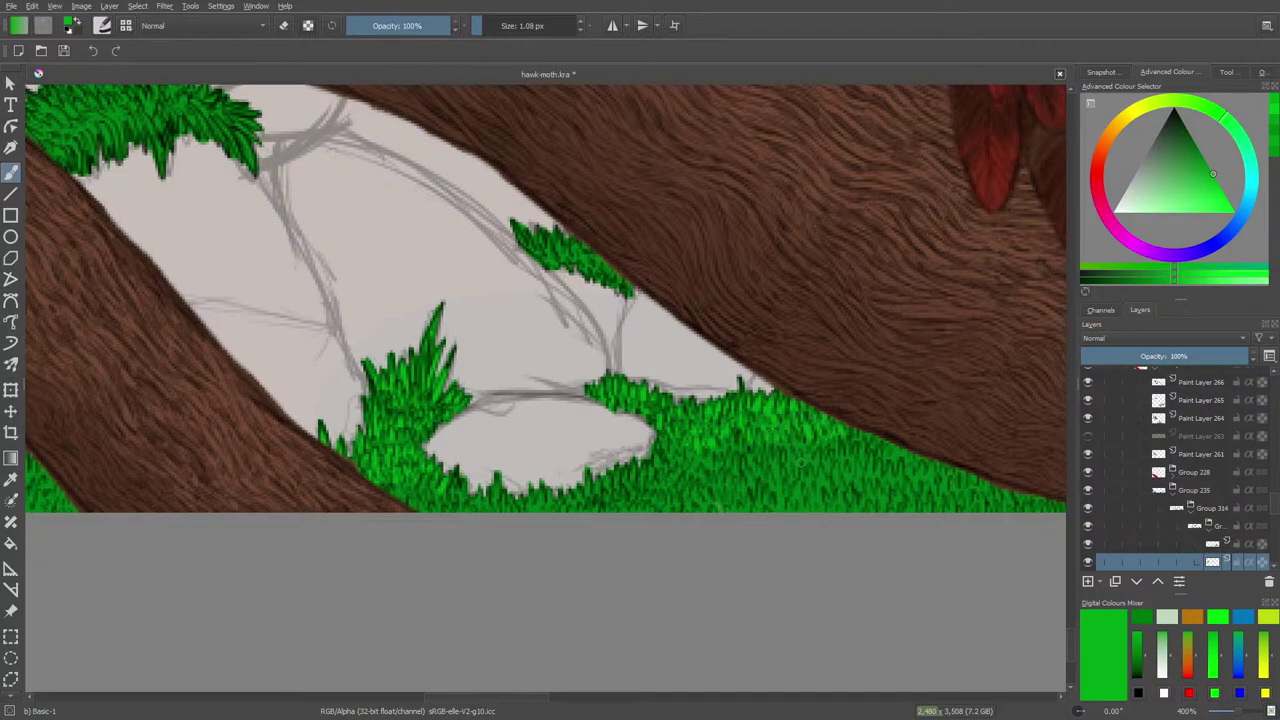
mouse_move(804, 458)
left_mouse_down()
mouse_move(891, 440)
mouse_move(887, 451)
mouse_move(855, 429)
left_mouse_up()
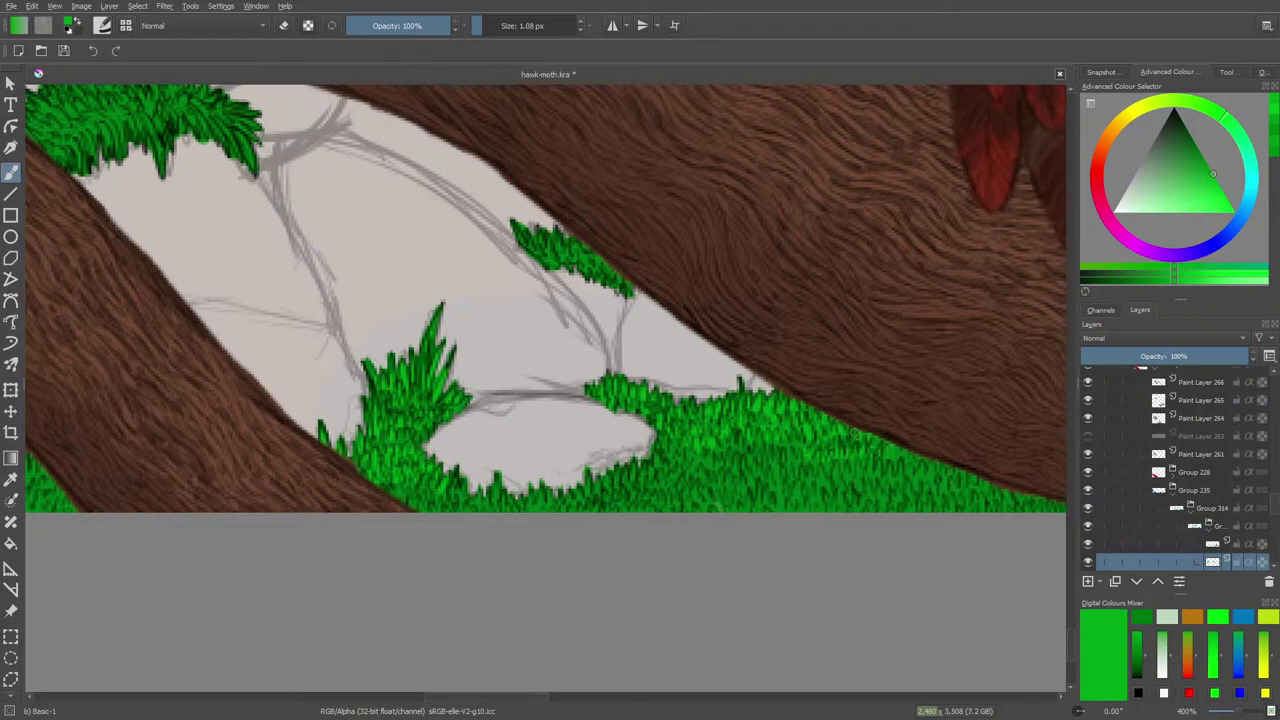
Extend the lighter blades along the underside of the large root to the narrow end of the grass
left_click_drag(881, 477, 894, 464)
left_click_drag(896, 474, 906, 460)
left_click_drag(910, 473, 923, 464)
left_click_drag(928, 471, 942, 465)
left_click_drag(945, 474, 918, 450)
left_click_drag(910, 457, 911, 452)
left_click_drag(486, 699, 523, 700)
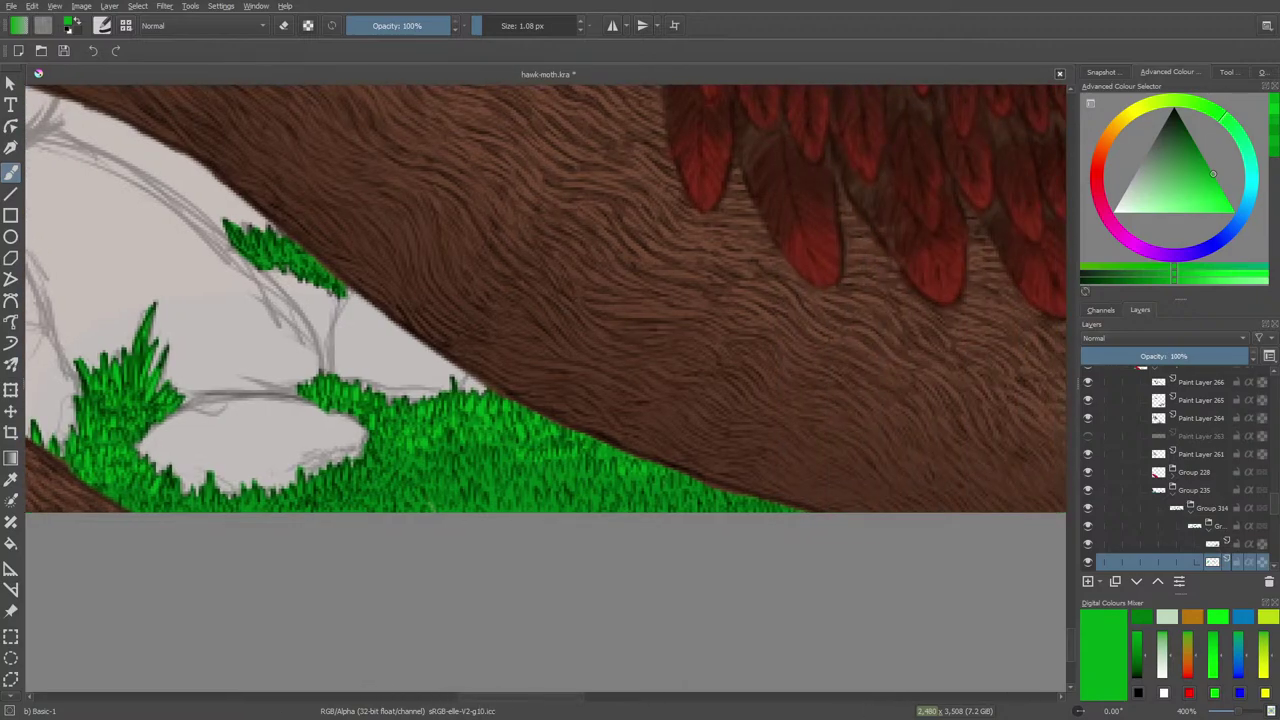
mouse_move(628, 493)
left_mouse_down()
mouse_move(702, 484)
mouse_move(702, 508)
mouse_move(780, 503)
left_mouse_up()
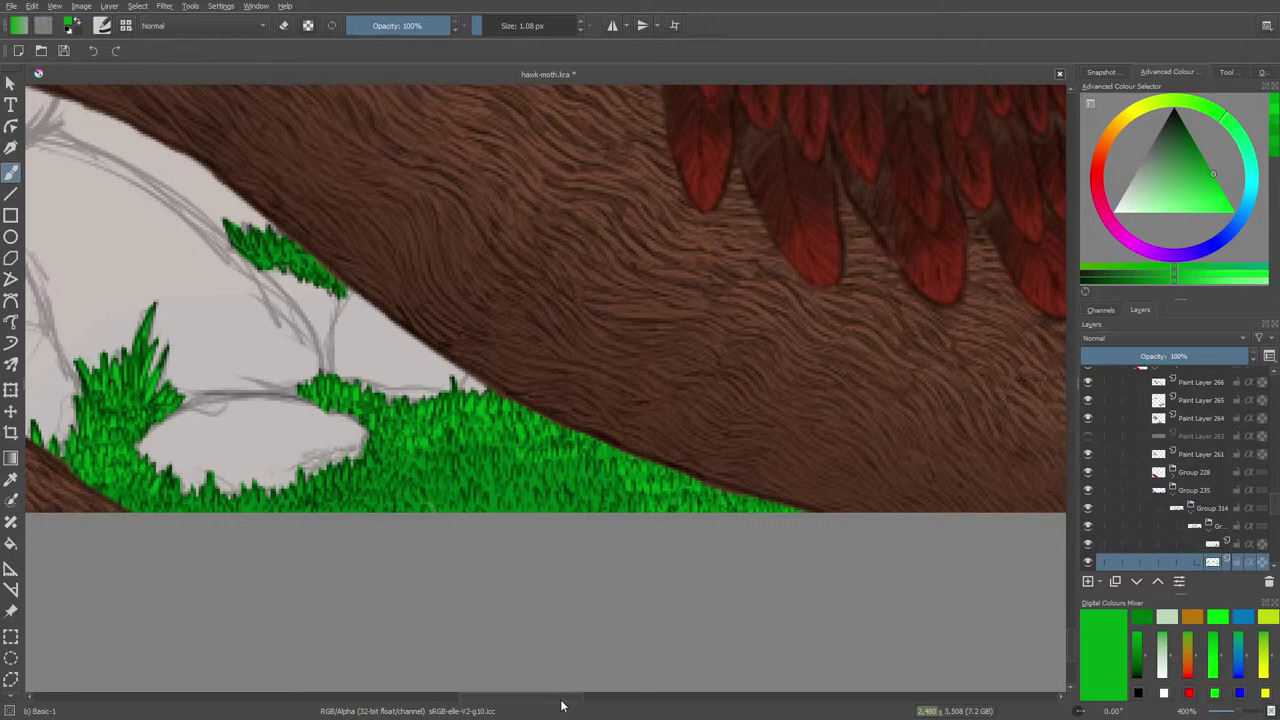
Fill the remaining grass beside the oval stone with lighter blades and highlight the small tuft against the large root
left_click_drag(562, 699, 543, 699)
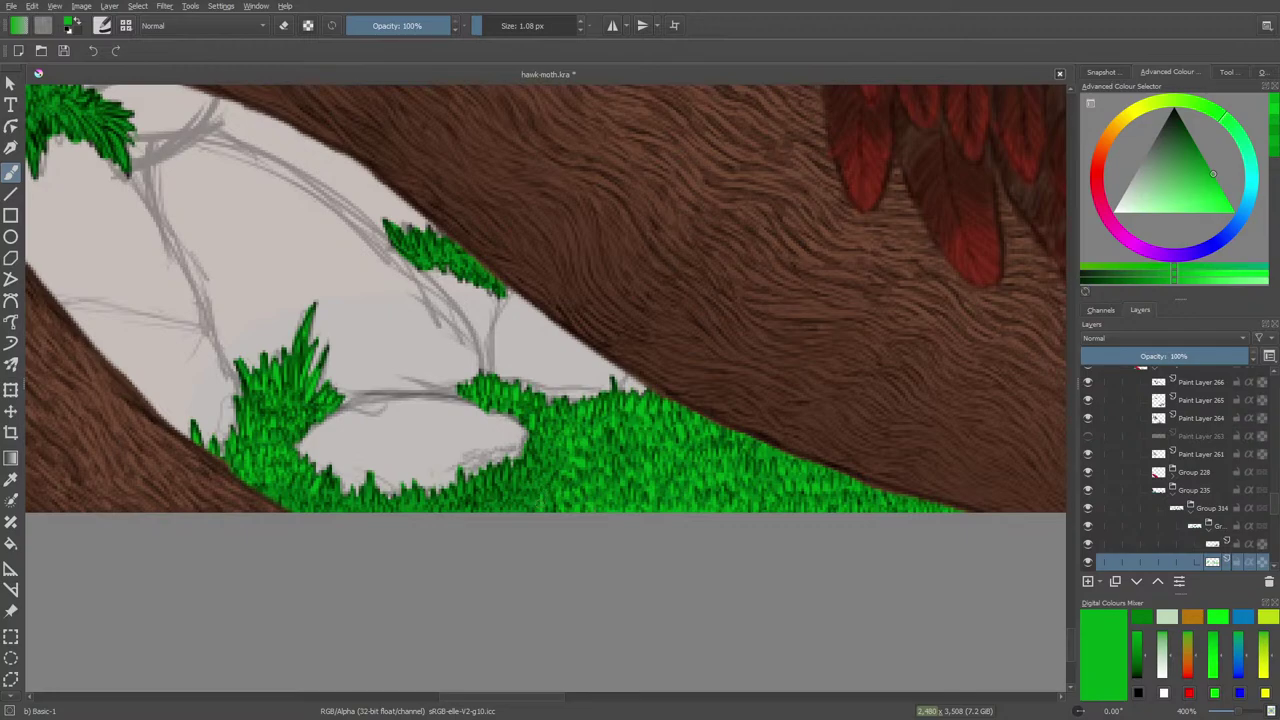
scroll(493, 708, "left", 3)
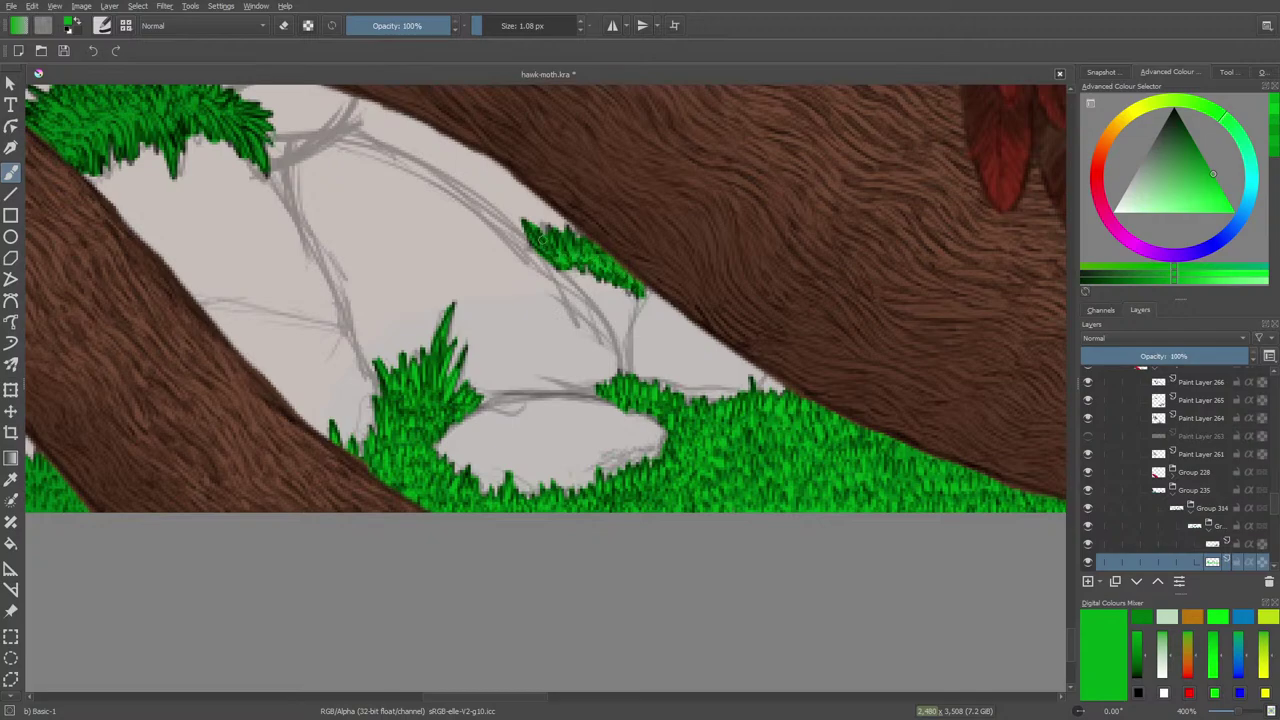
left_click_drag(568, 251, 564, 243)
Cover the grass patch between the red structure and the thick root with short lighter green blades
left_click_drag(524, 701, 450, 704)
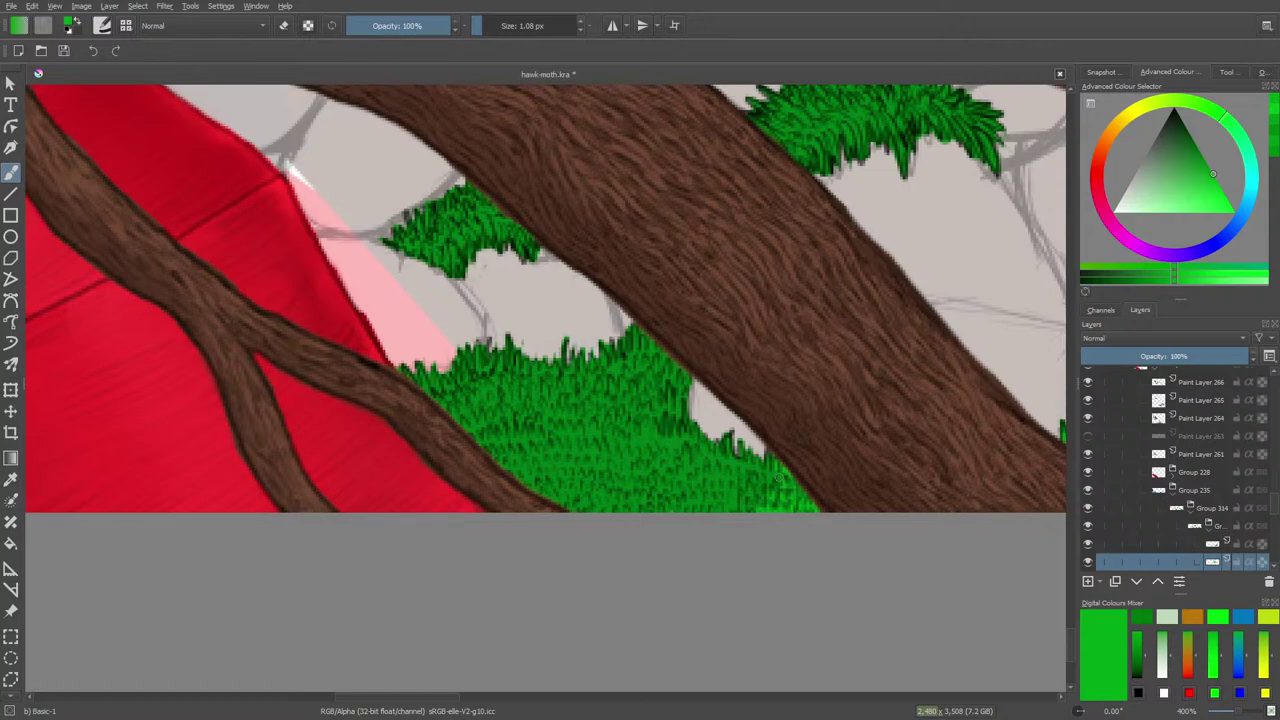
mouse_move(762, 495)
left_mouse_down()
mouse_move(759, 485)
mouse_move(746, 499)
left_mouse_up()
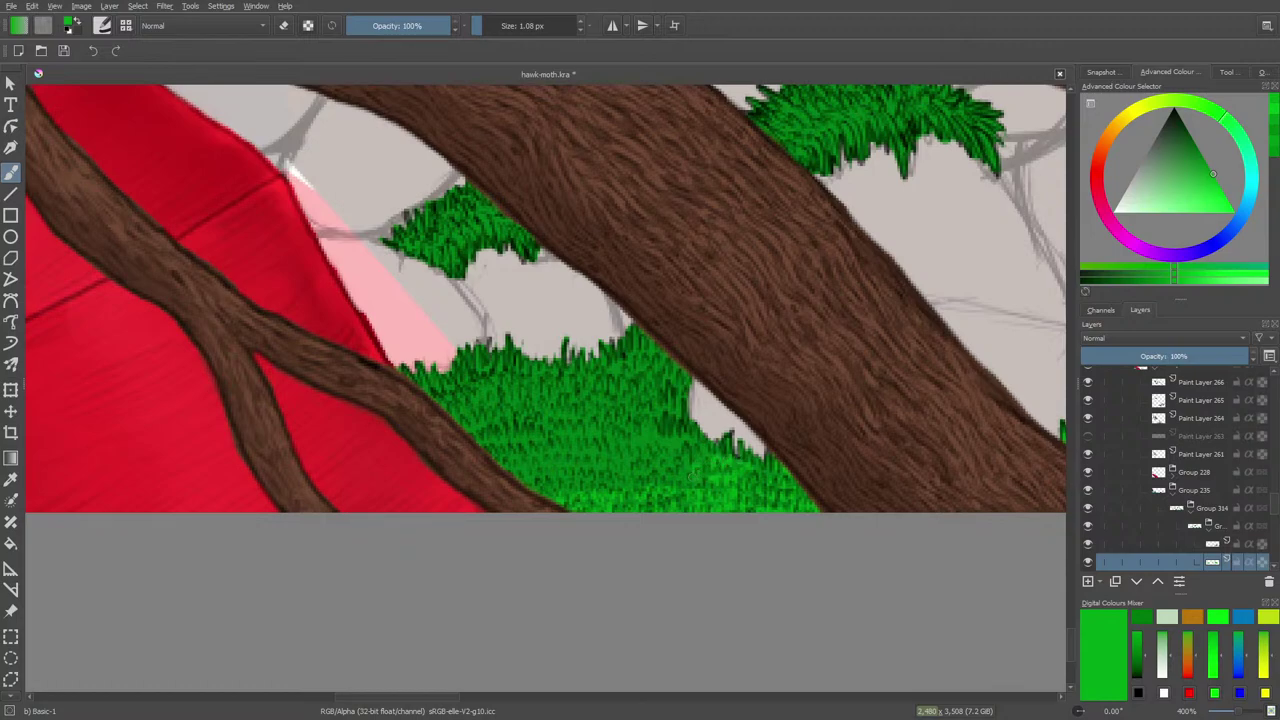
mouse_move(618, 490)
left_mouse_down()
mouse_move(604, 480)
mouse_move(628, 461)
mouse_move(706, 450)
mouse_move(638, 448)
mouse_move(660, 432)
mouse_move(644, 434)
left_mouse_up()
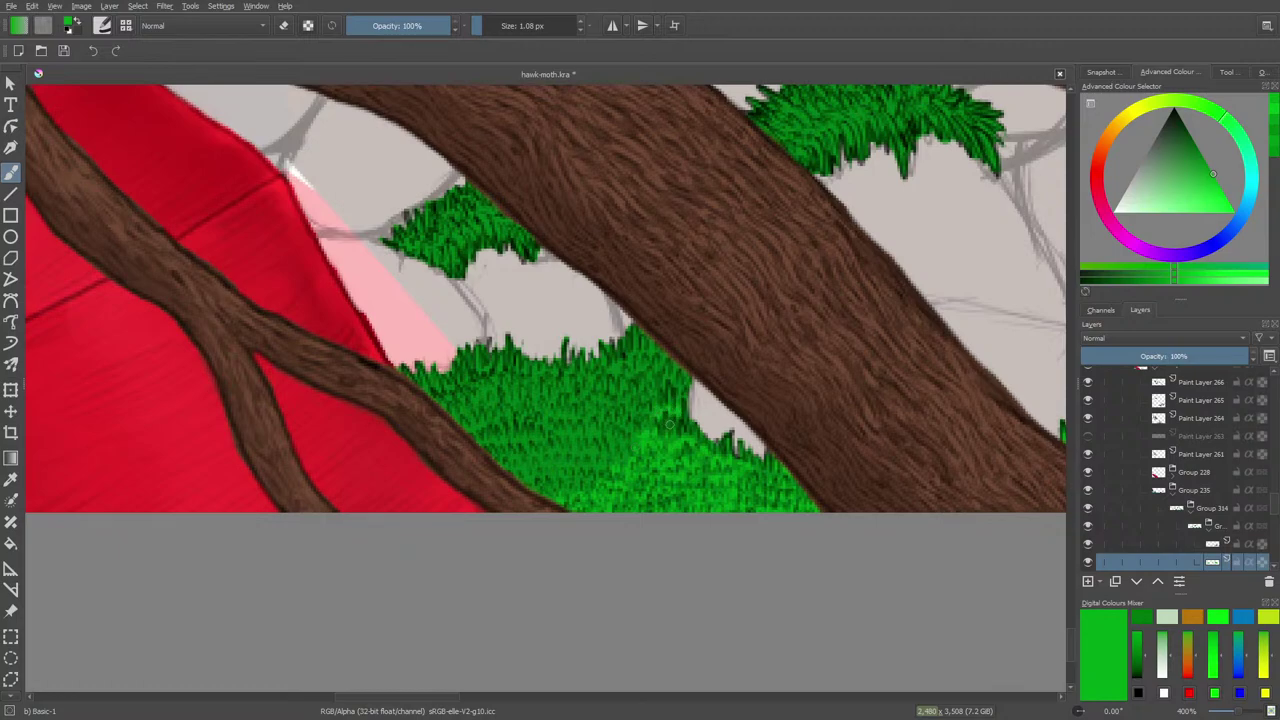
mouse_move(650, 404)
left_mouse_down()
mouse_move(610, 430)
mouse_move(601, 452)
mouse_move(617, 460)
left_mouse_up()
mouse_move(608, 452)
left_mouse_down()
mouse_move(550, 486)
mouse_move(530, 472)
mouse_move(568, 455)
mouse_move(504, 456)
mouse_move(544, 460)
left_mouse_up()
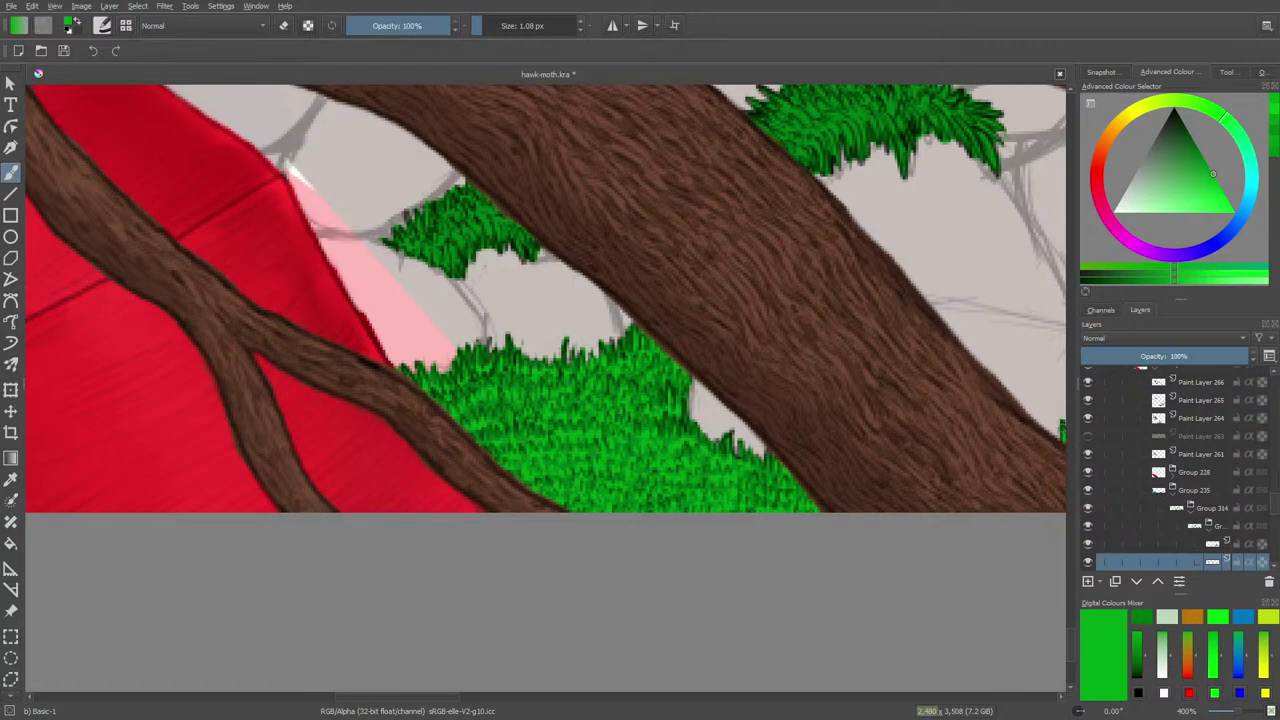
Paint lighter green blades in the remaining tufts on the rocks, including the tiny one at the red structure's edge
scroll(1070, 633, "up", 3)
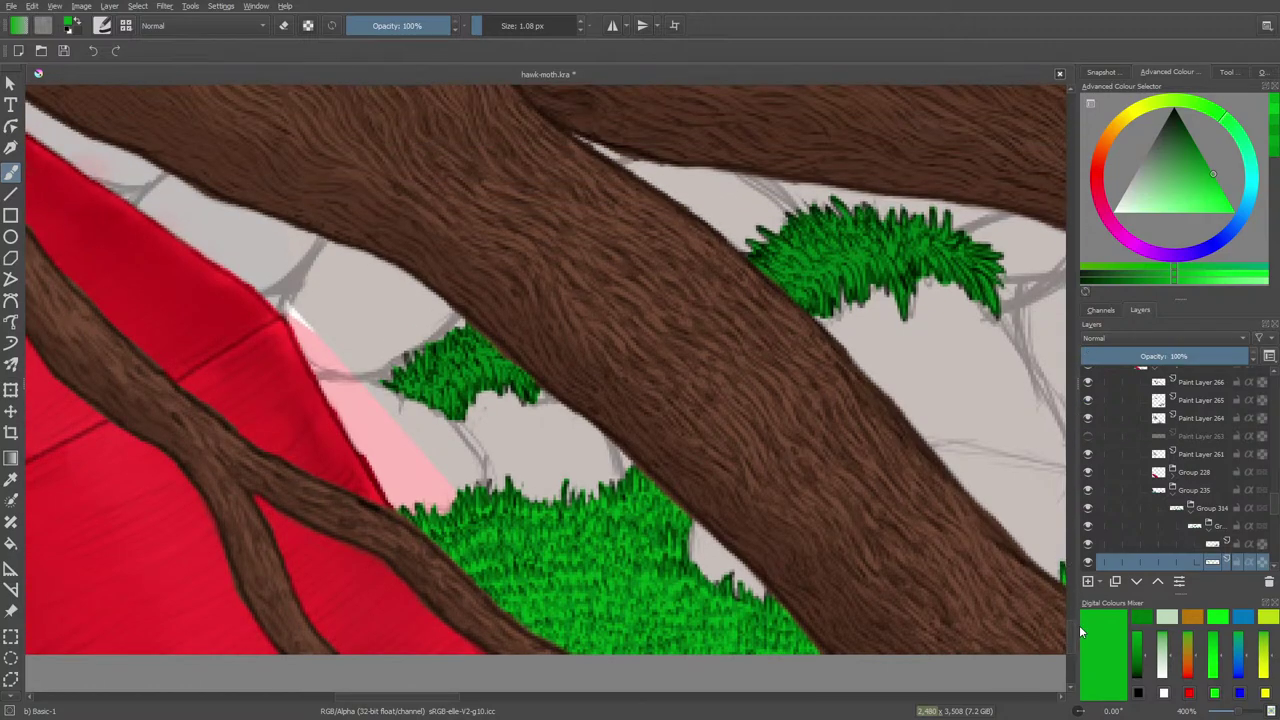
scroll(448, 703, "left", 3)
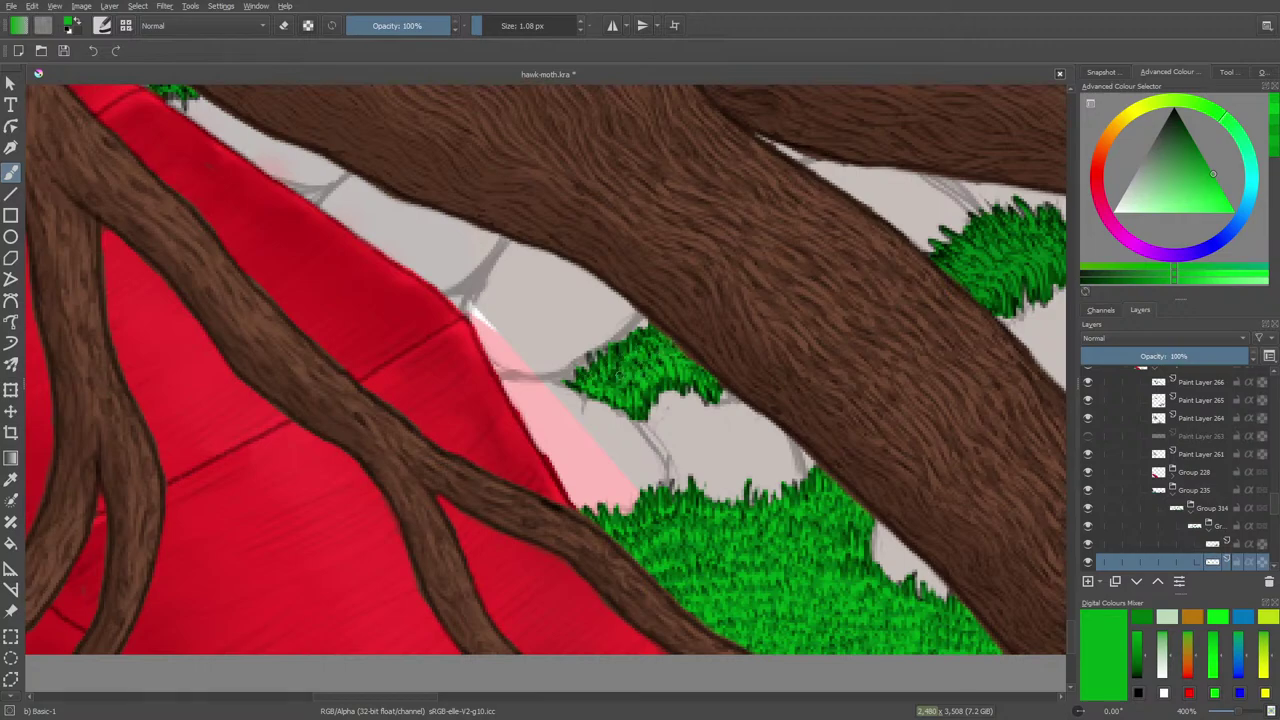
left_click_drag(420, 703, 481, 703)
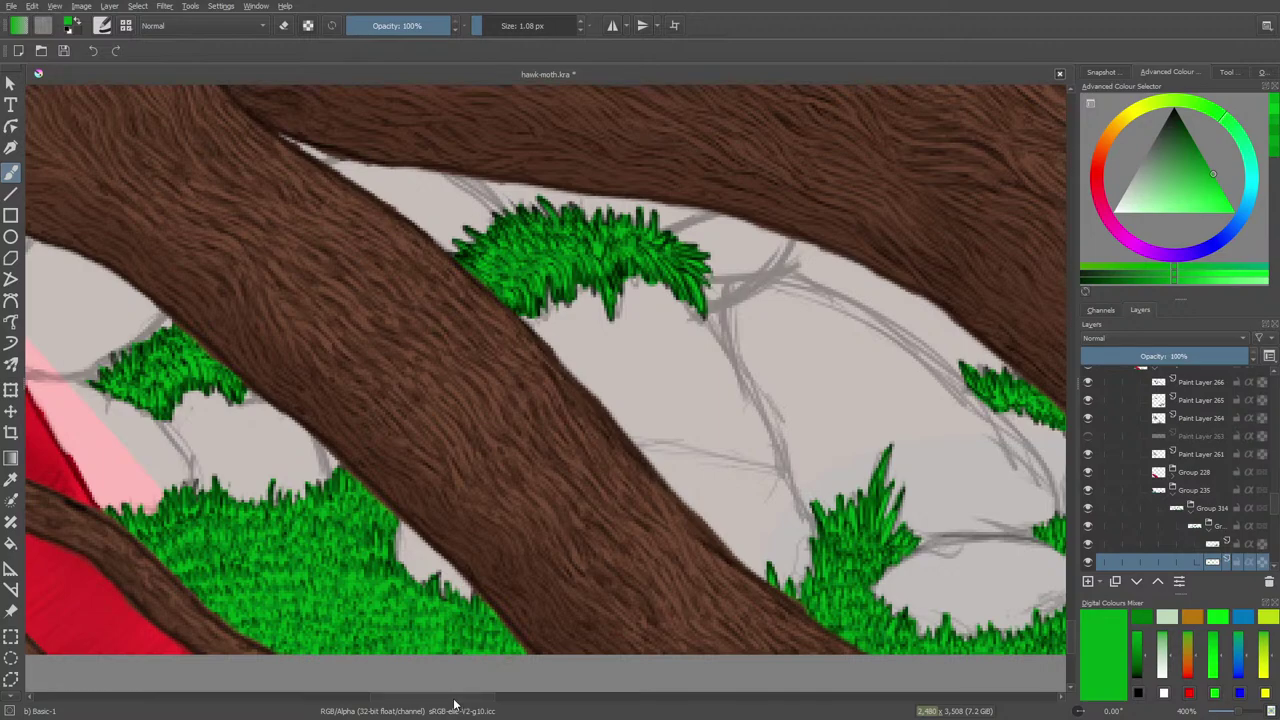
left_click_drag(454, 704, 342, 704)
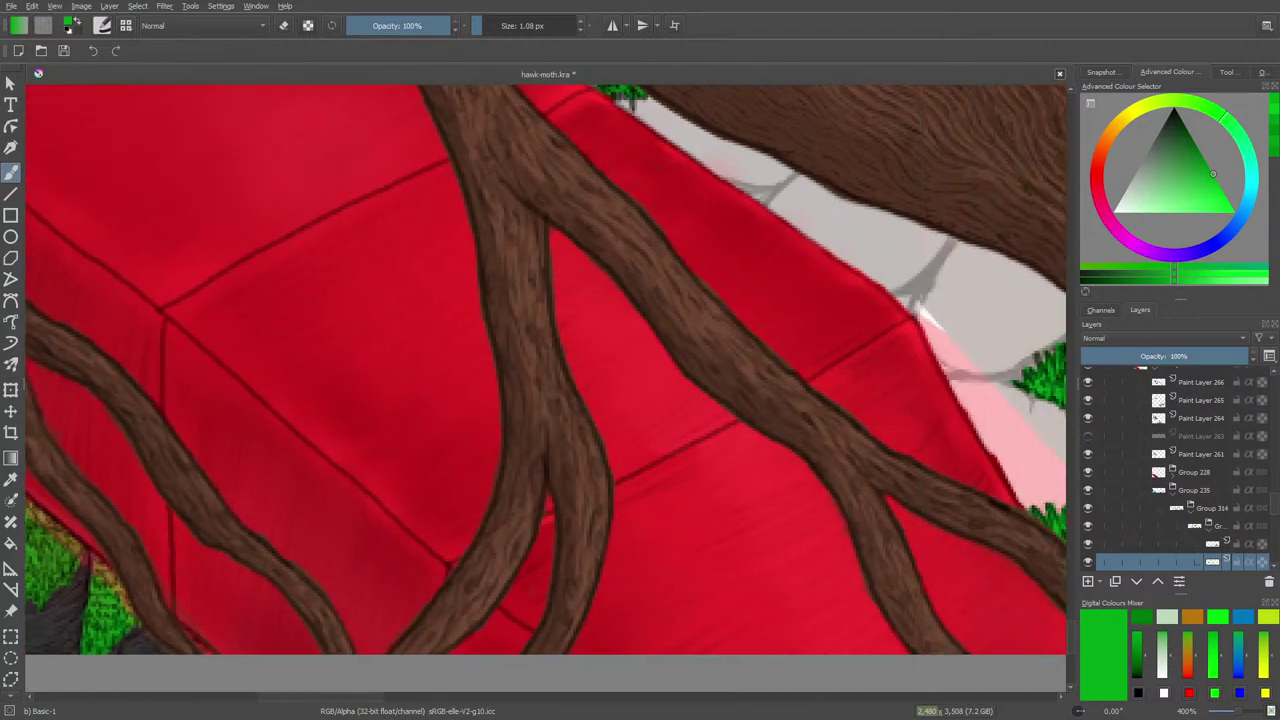
scroll(1072, 628, "up", 3)
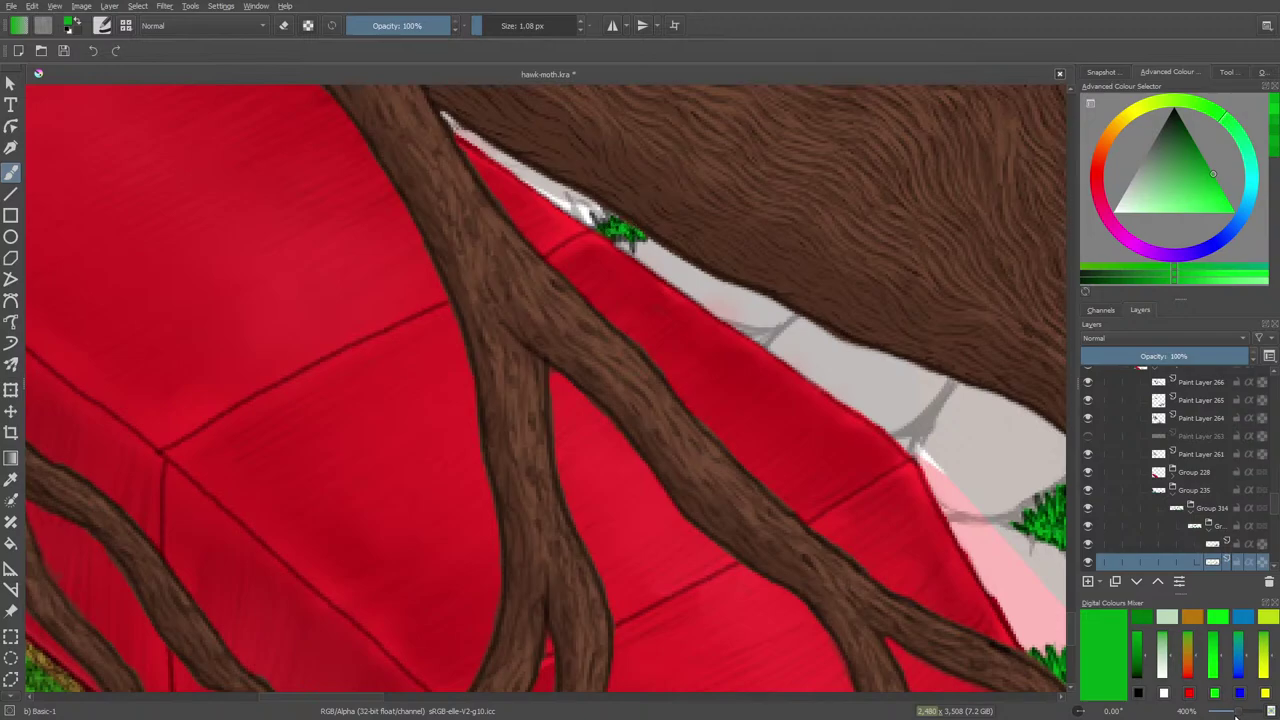
Examine the highlighted grass along the lower edge of the painting at 283% zoom
left_click_drag(1232, 709, 1238, 716)
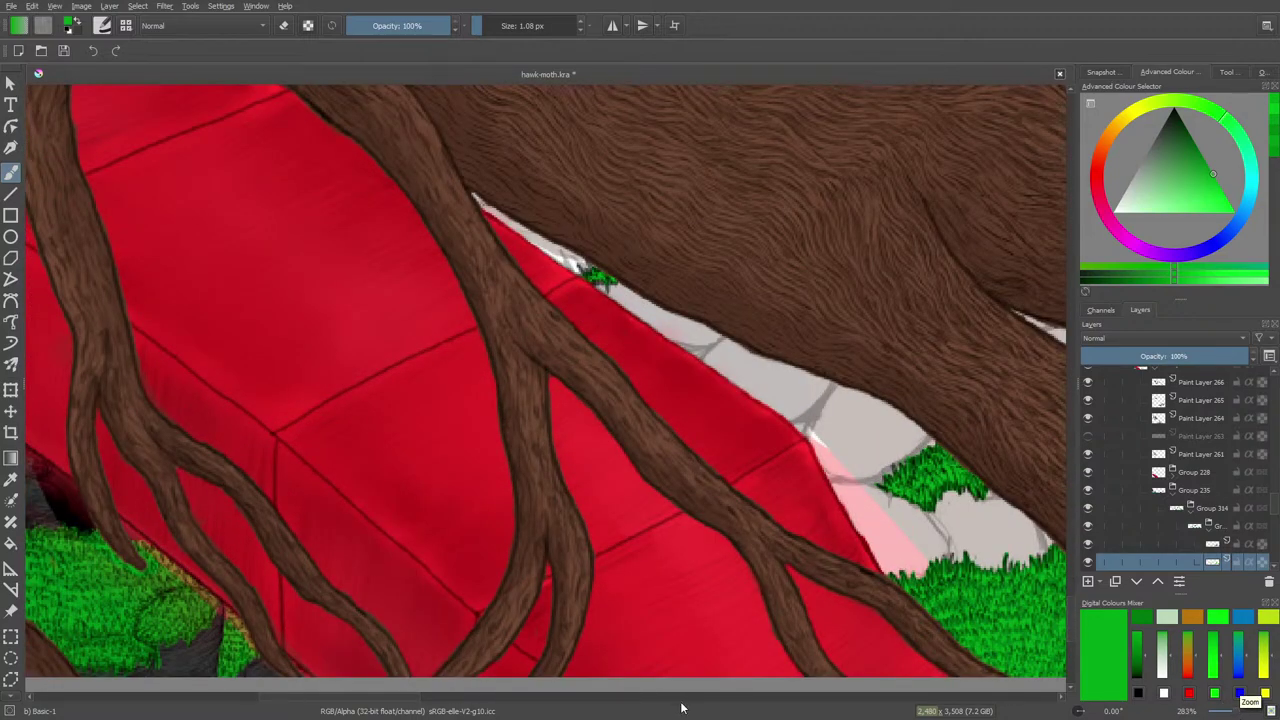
mouse_move(395, 700)
left_mouse_down()
mouse_move(630, 699)
mouse_move(406, 699)
left_mouse_up()
scroll(546, 381, "right", 10)
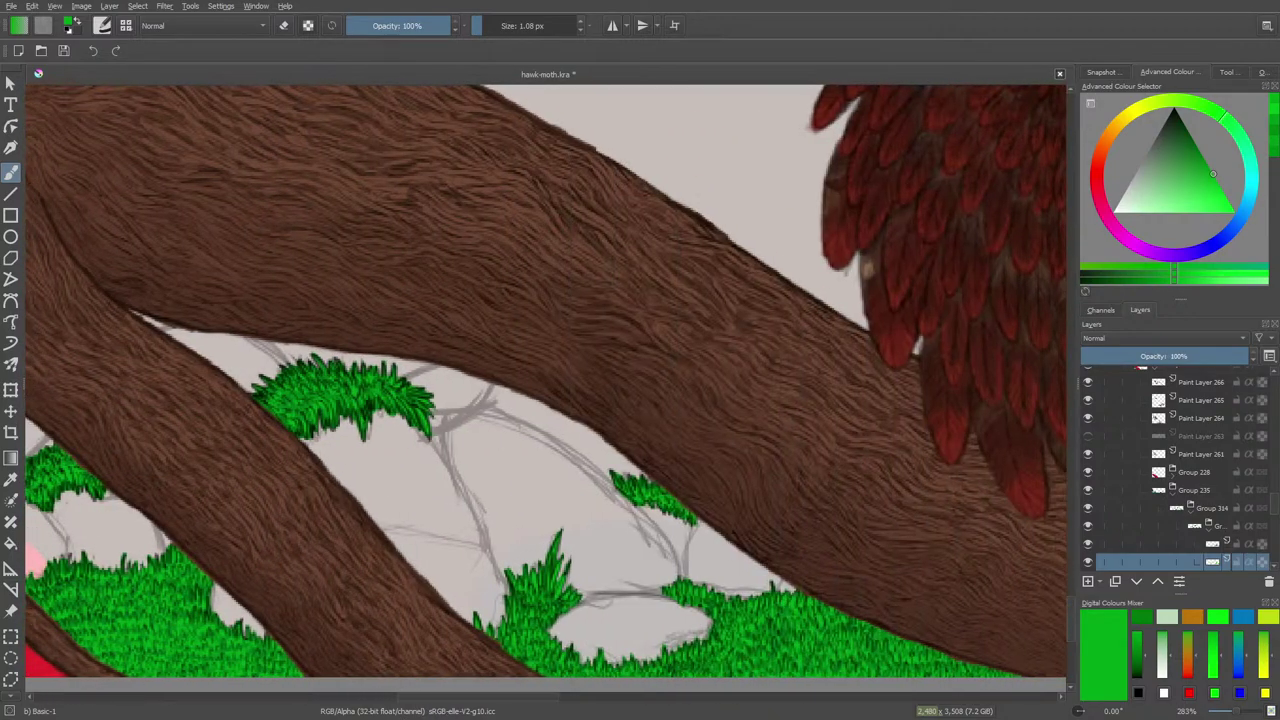
left_click_drag(1068, 615, 1072, 624)
left_click_drag(527, 700, 486, 705)
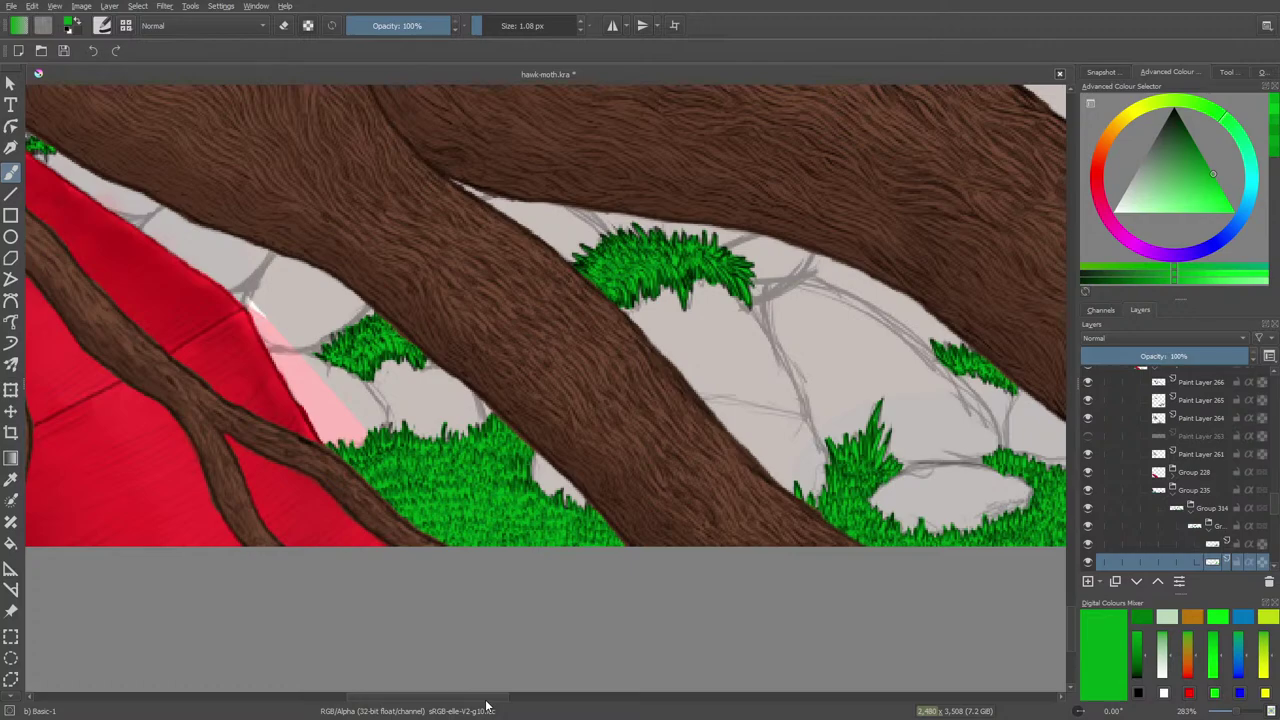
mouse_move(474, 697)
left_mouse_down()
mouse_move(455, 698)
mouse_move(575, 698)
mouse_move(309, 708)
mouse_move(489, 697)
left_mouse_up()
Compare the grass with and without the highlight layer and the base colour layer by toggling their visibility
scroll(1274, 505, "down", 2)
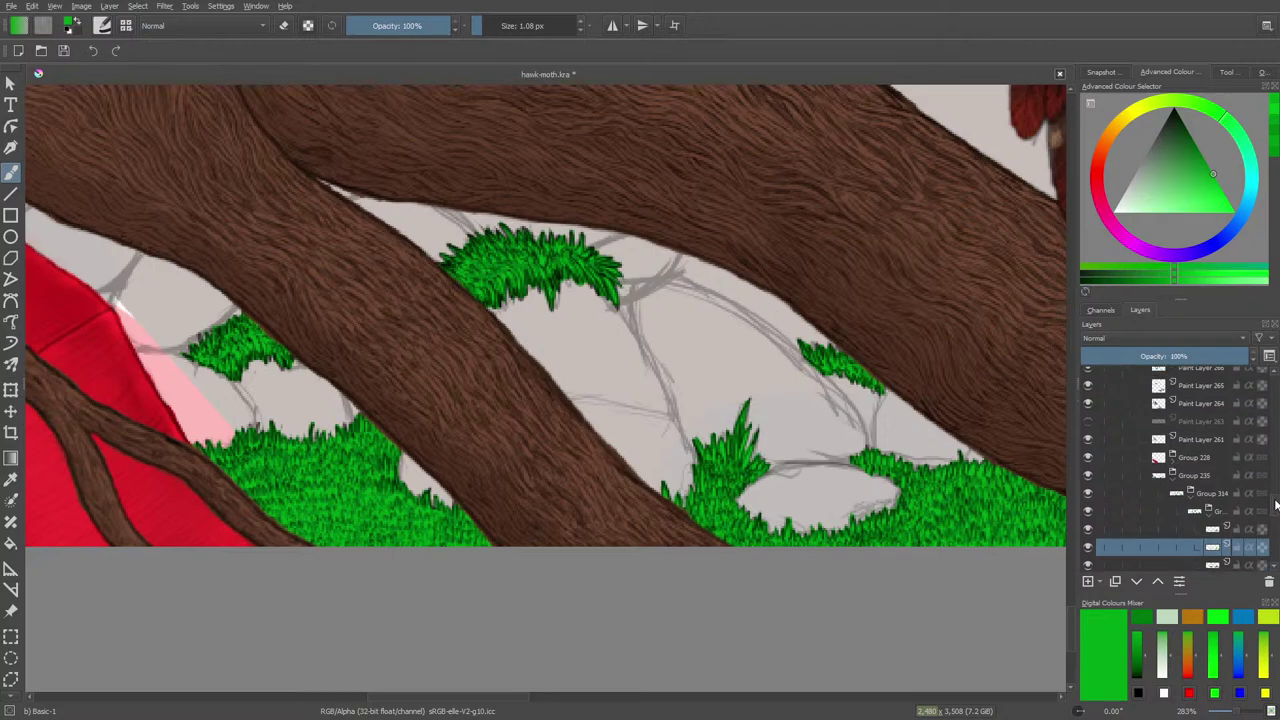
mouse_move(1270, 510)
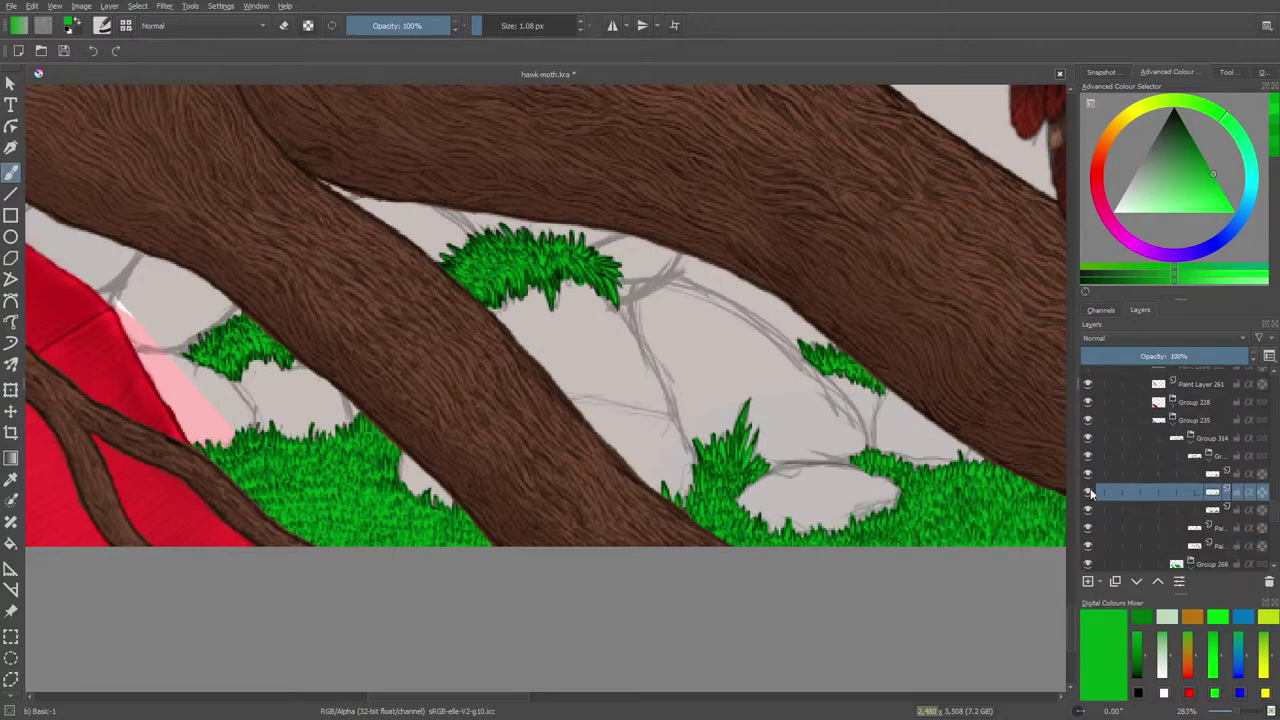
left_click(1090, 492)
left_click(1088, 510)
left_click(1089, 492)
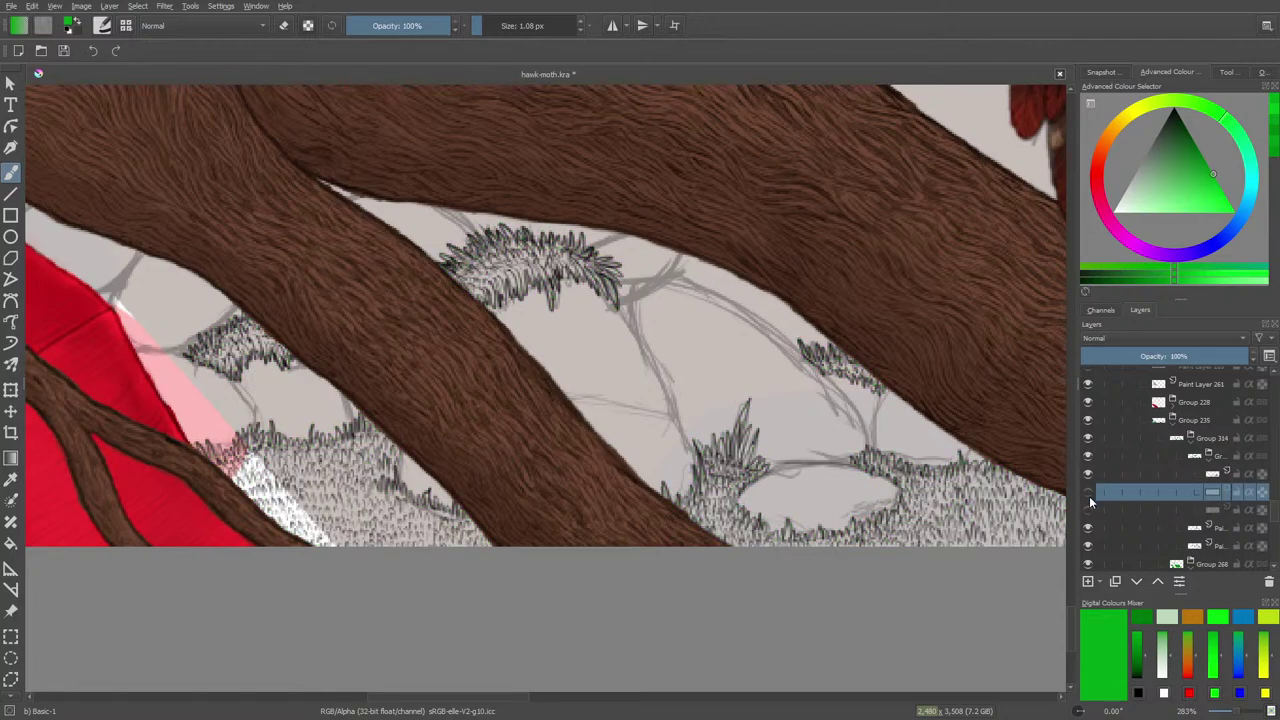
left_click(1088, 503)
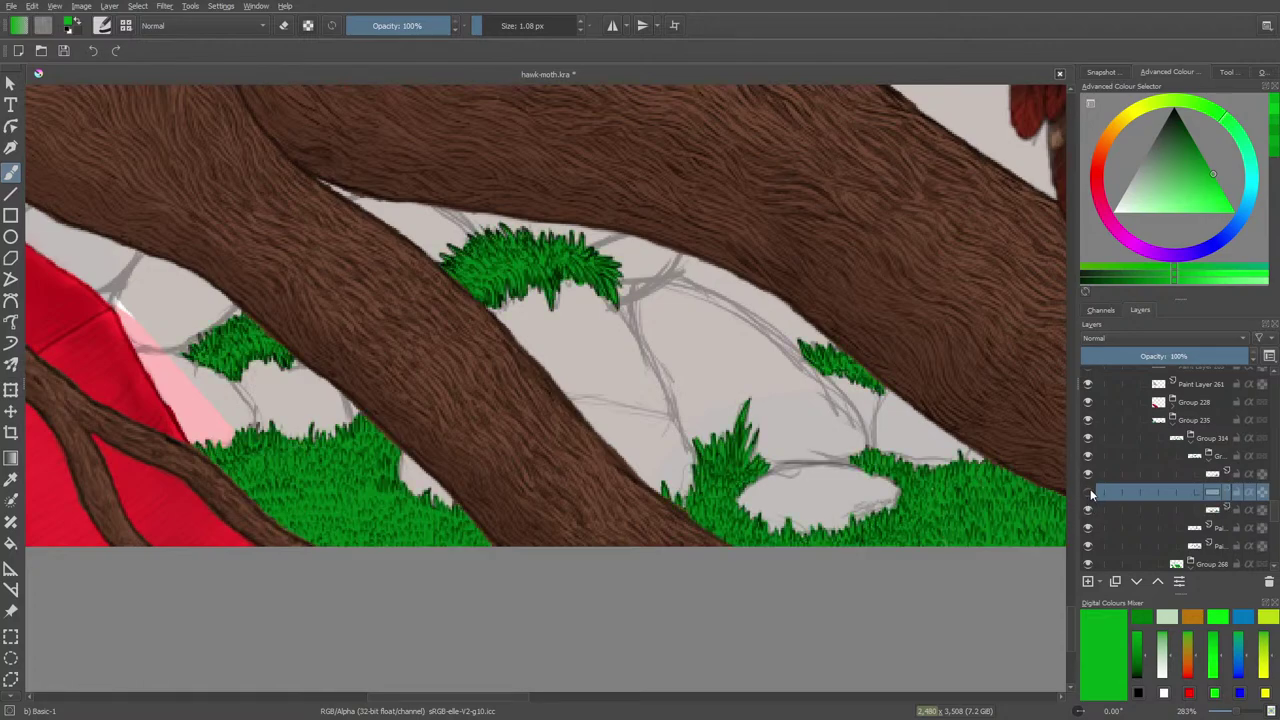
left_click(1092, 491)
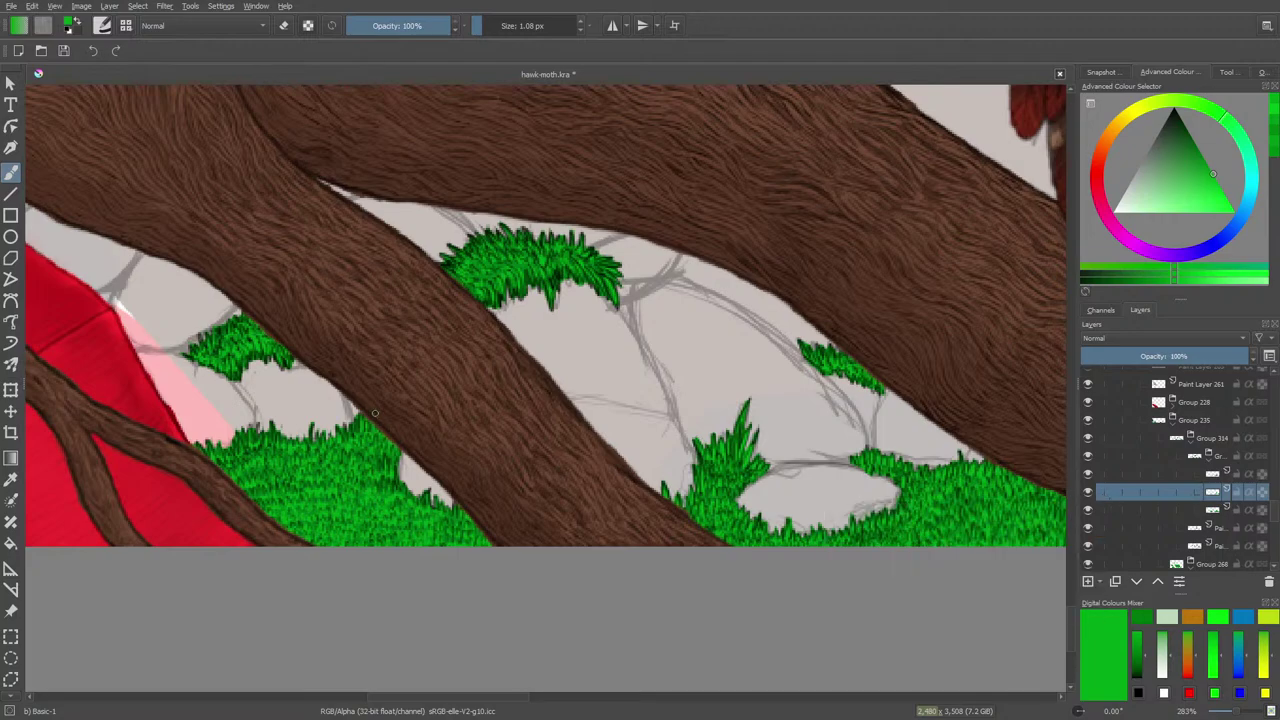
Turn on Preserve Alpha and choose the Blender Basic brush preset at 12.29 px
left_click(307, 25)
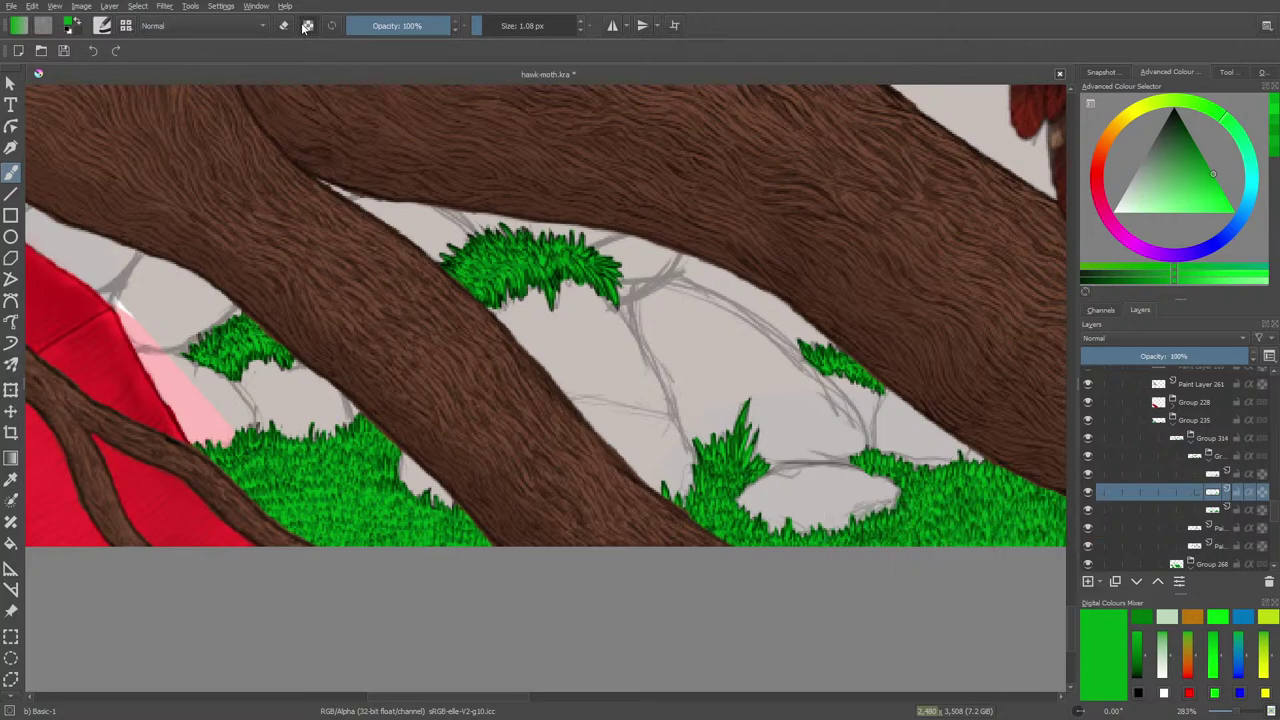
right_click(230, 224)
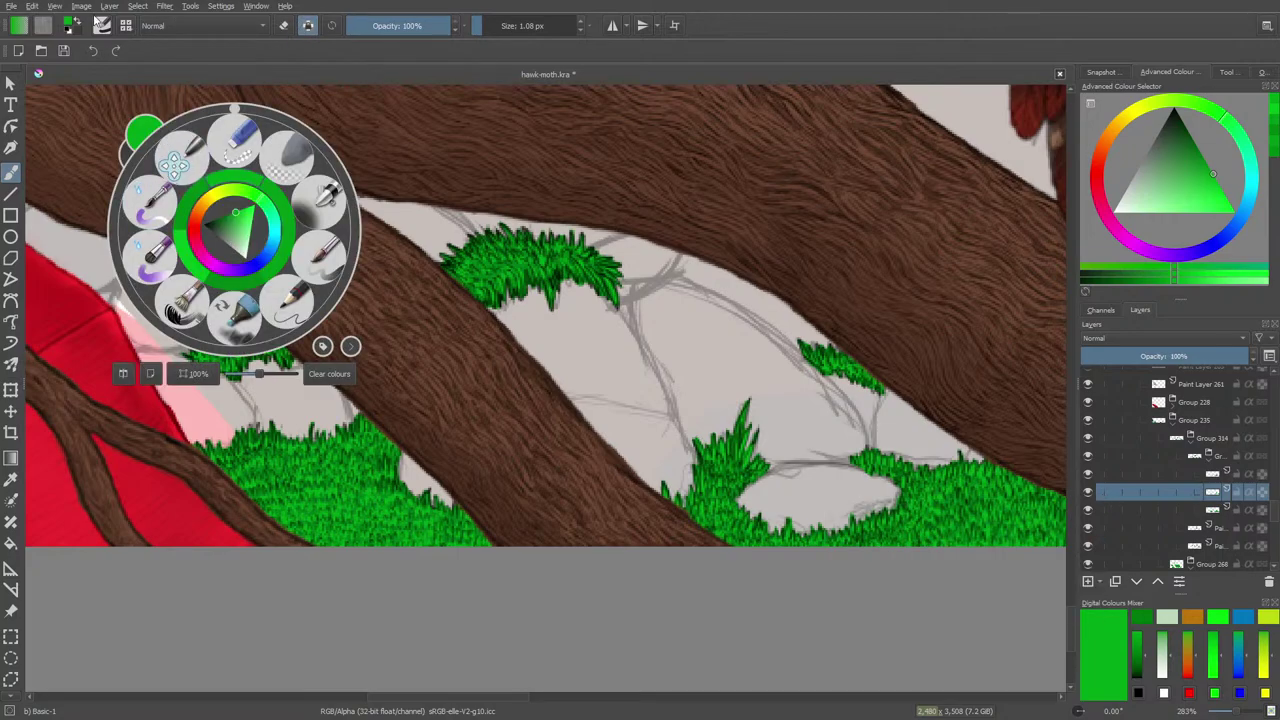
left_click(102, 25)
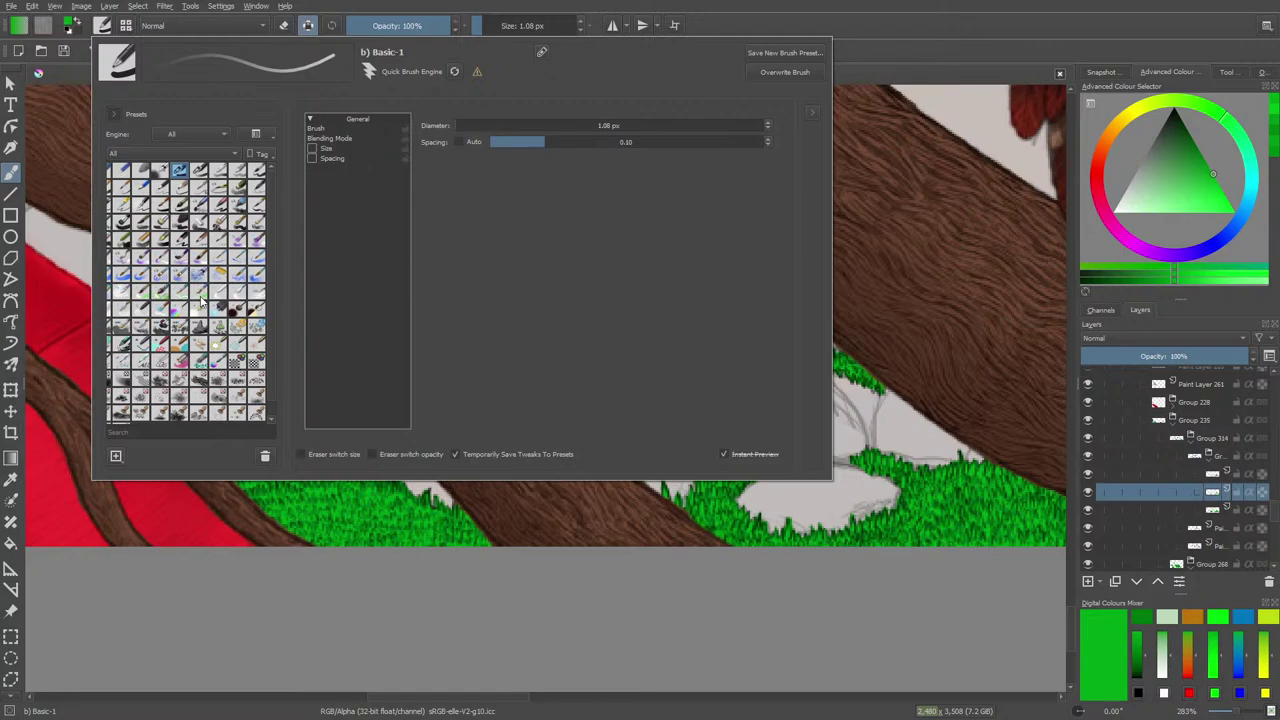
left_click(170, 243)
left_click(74, 134)
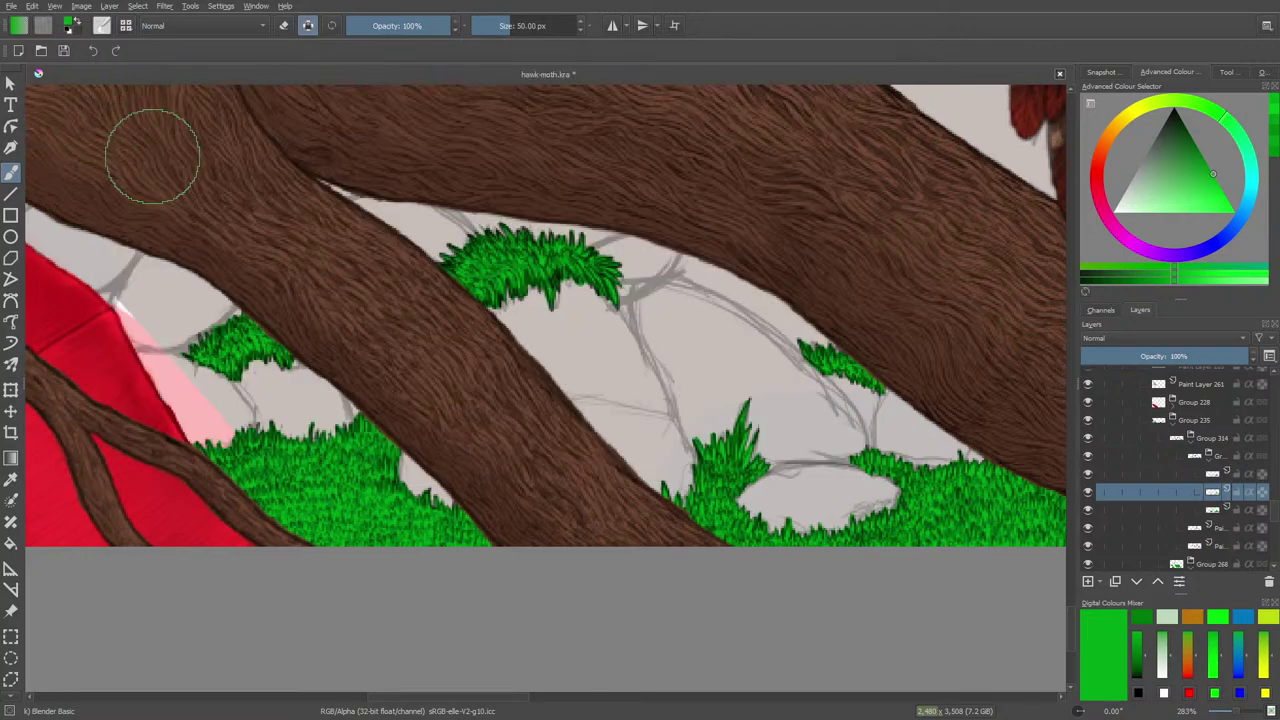
left_click_drag(512, 25, 493, 25)
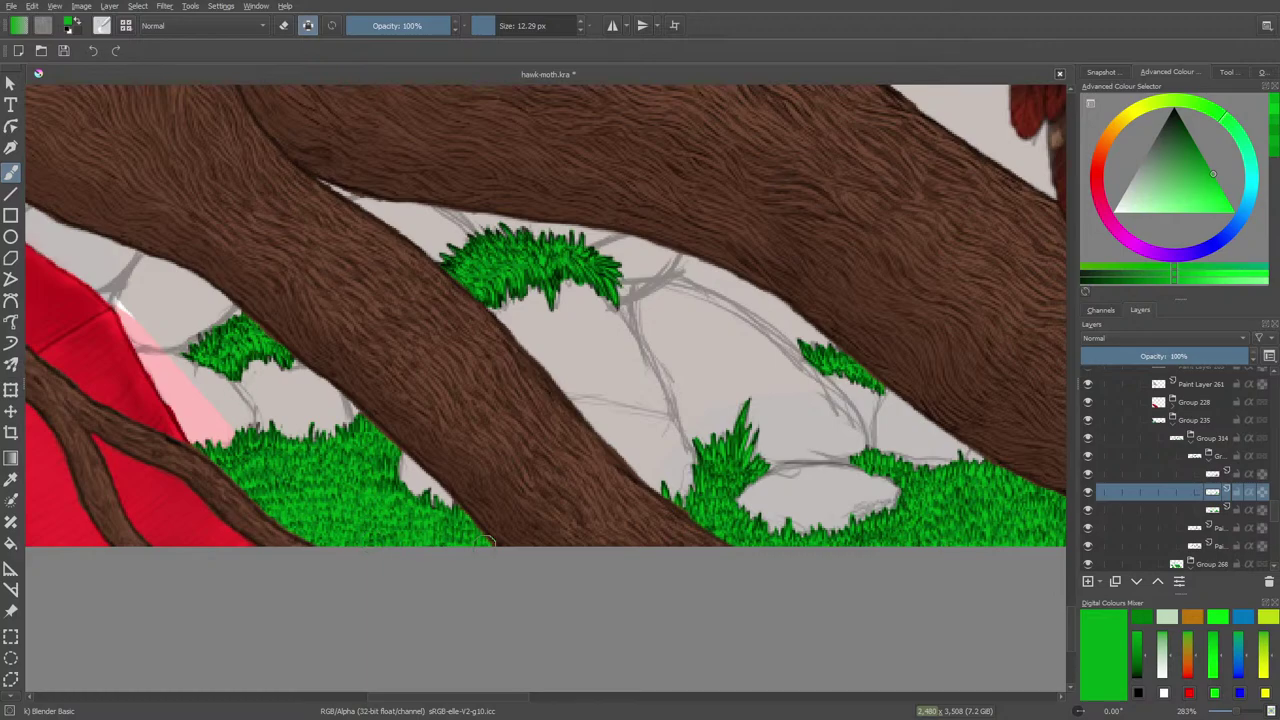
Darken the painting colour to a slightly deeper mid green for the grass
right_click(418, 476)
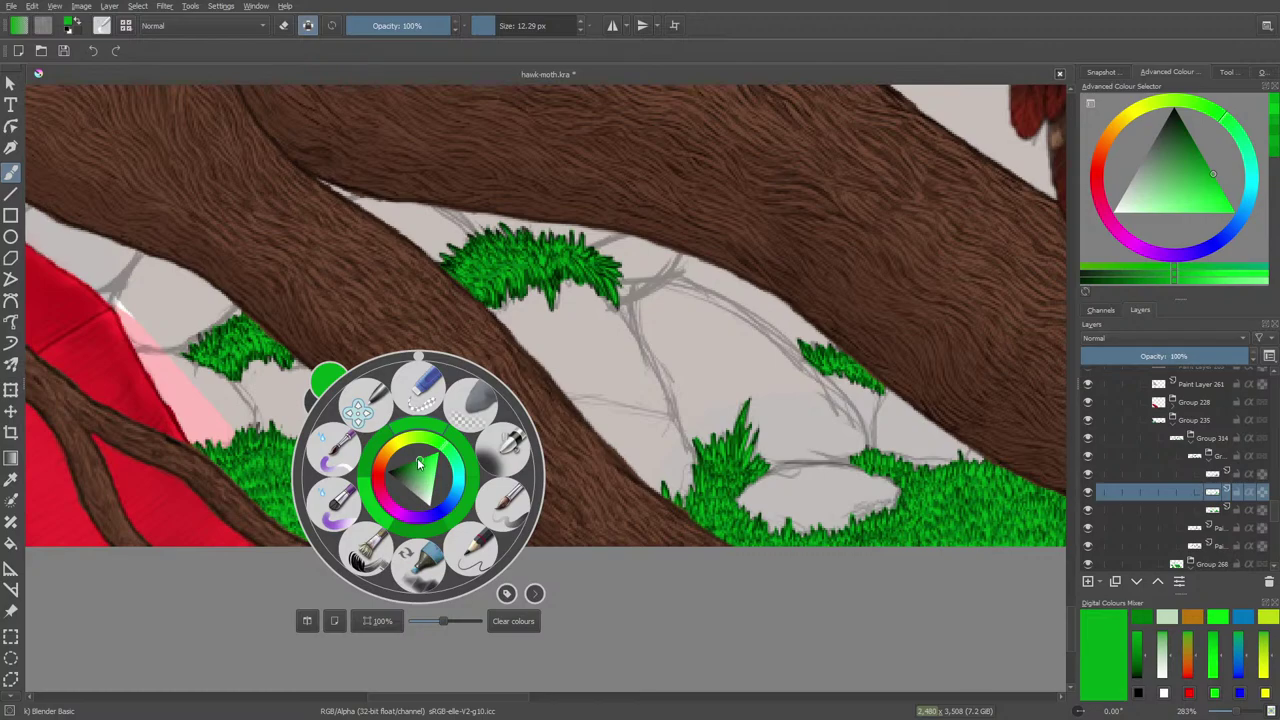
left_click(419, 463)
left_click_drag(419, 463, 414, 460)
left_click(318, 362)
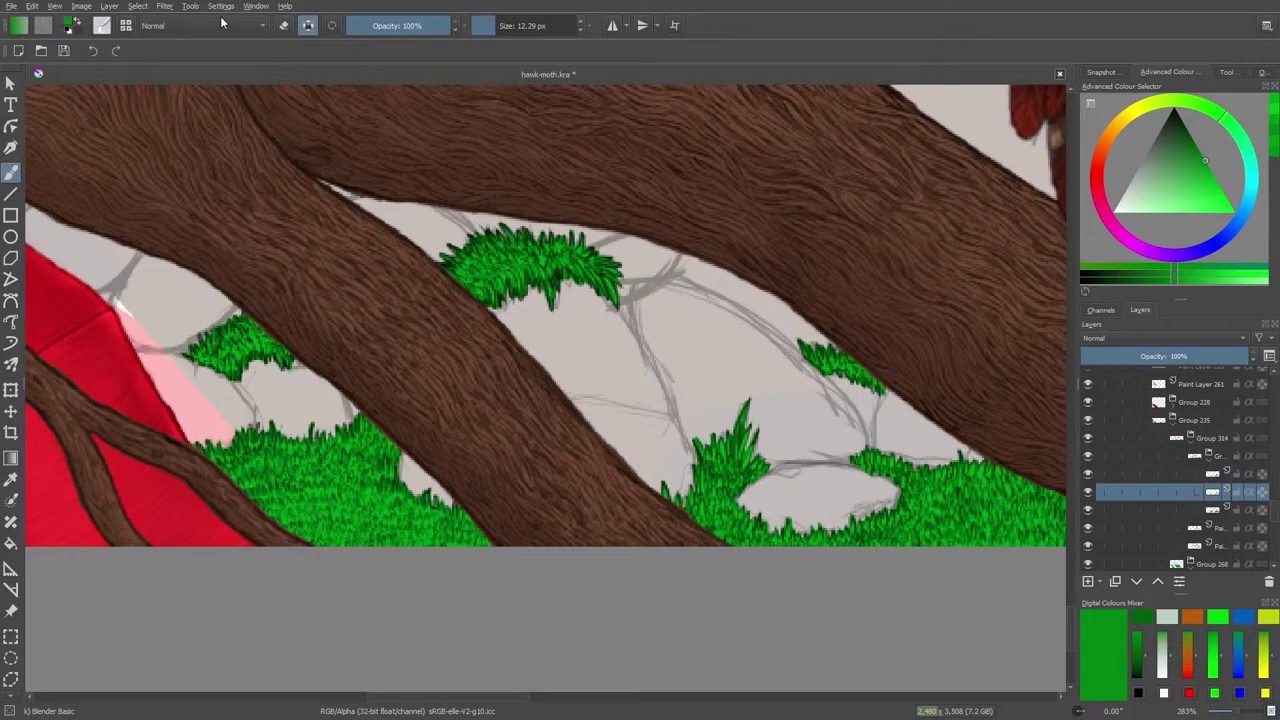
Switch to the Basic-1 brush preset at 1.08 px and keep Preserve Alpha on
left_click(102, 27)
left_click(168, 177)
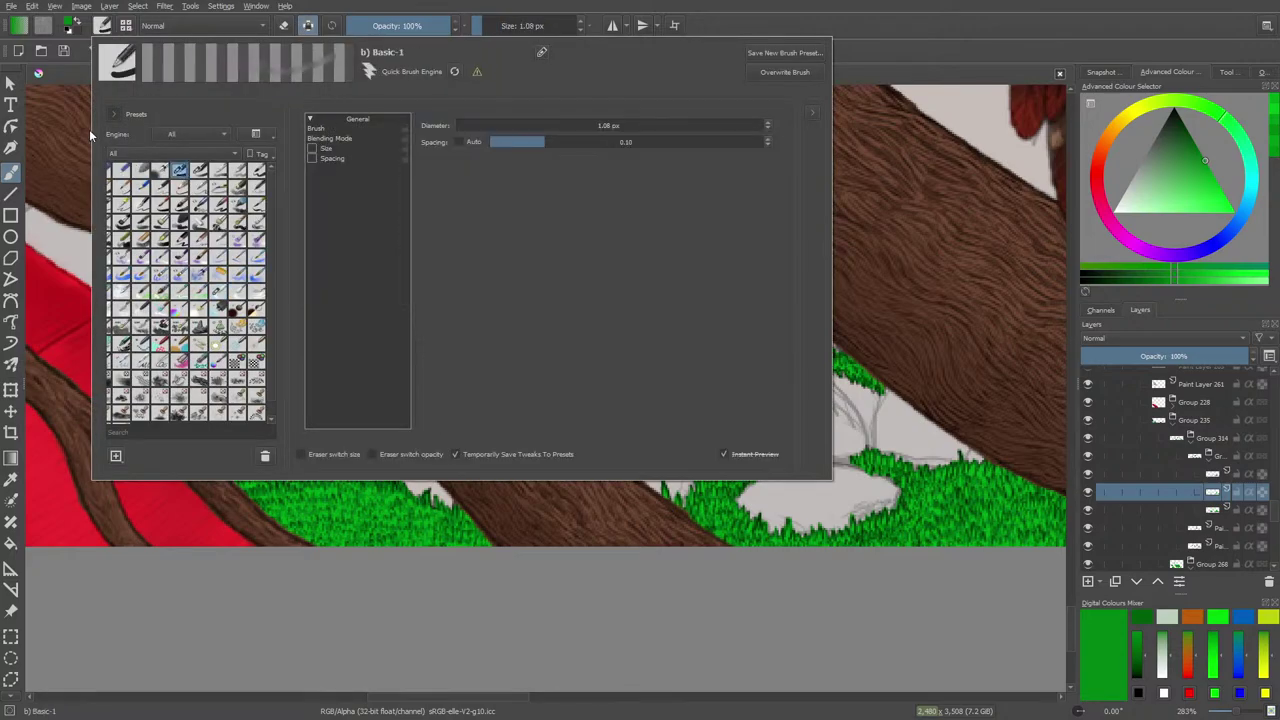
right_click(71, 114)
left_click(307, 22)
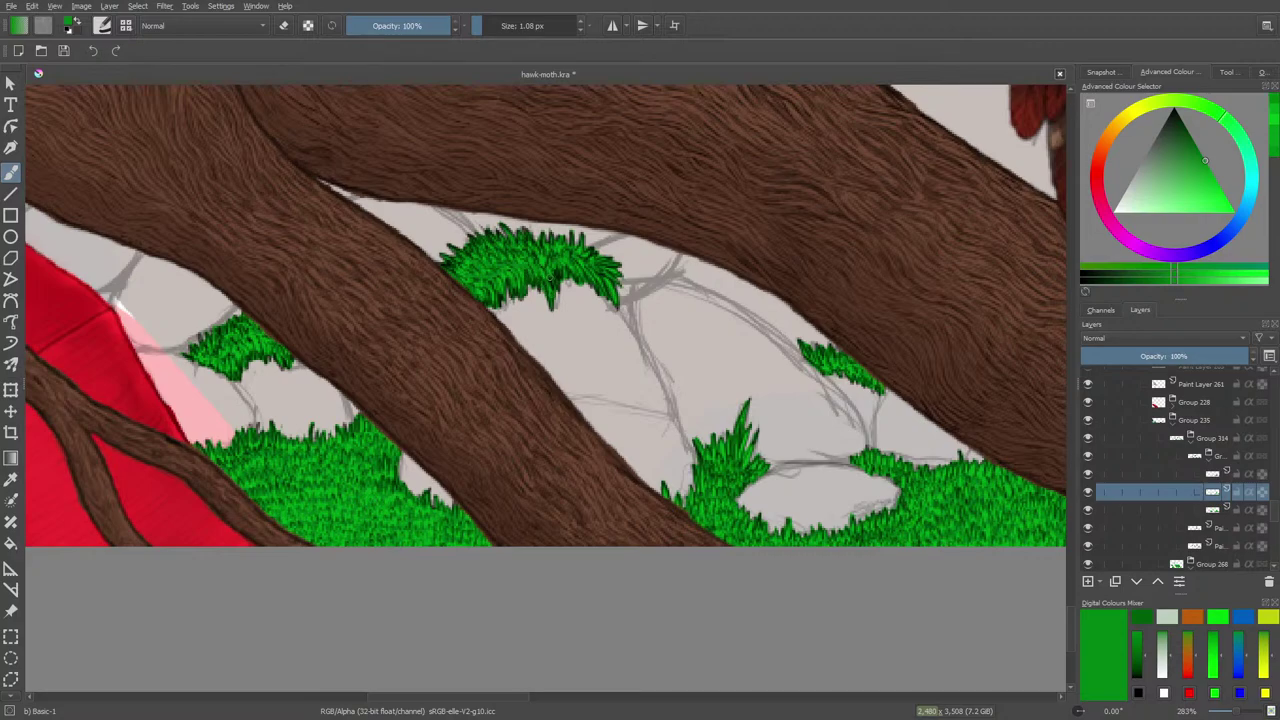
left_click(307, 25)
Fine-tune the mid-green shade and blend thin strokes into the grass along the painting's lower edge
right_click(540, 333)
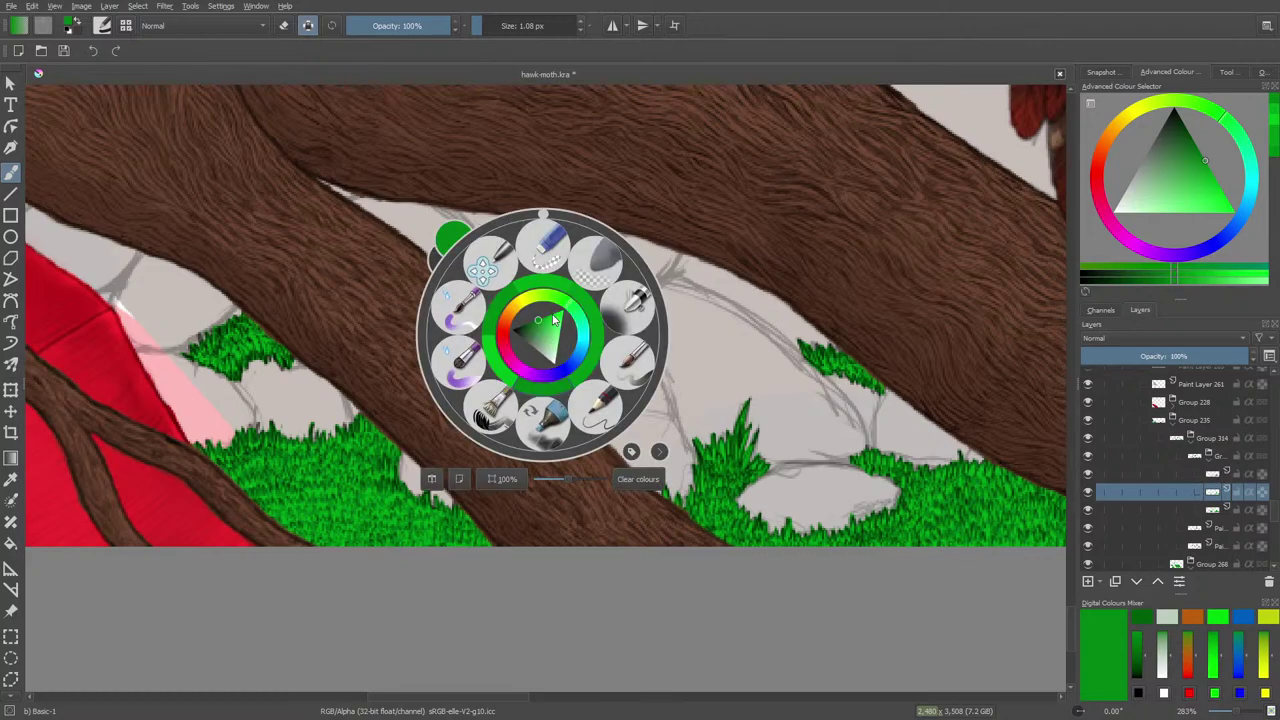
left_click(537, 322)
right_click(537, 322)
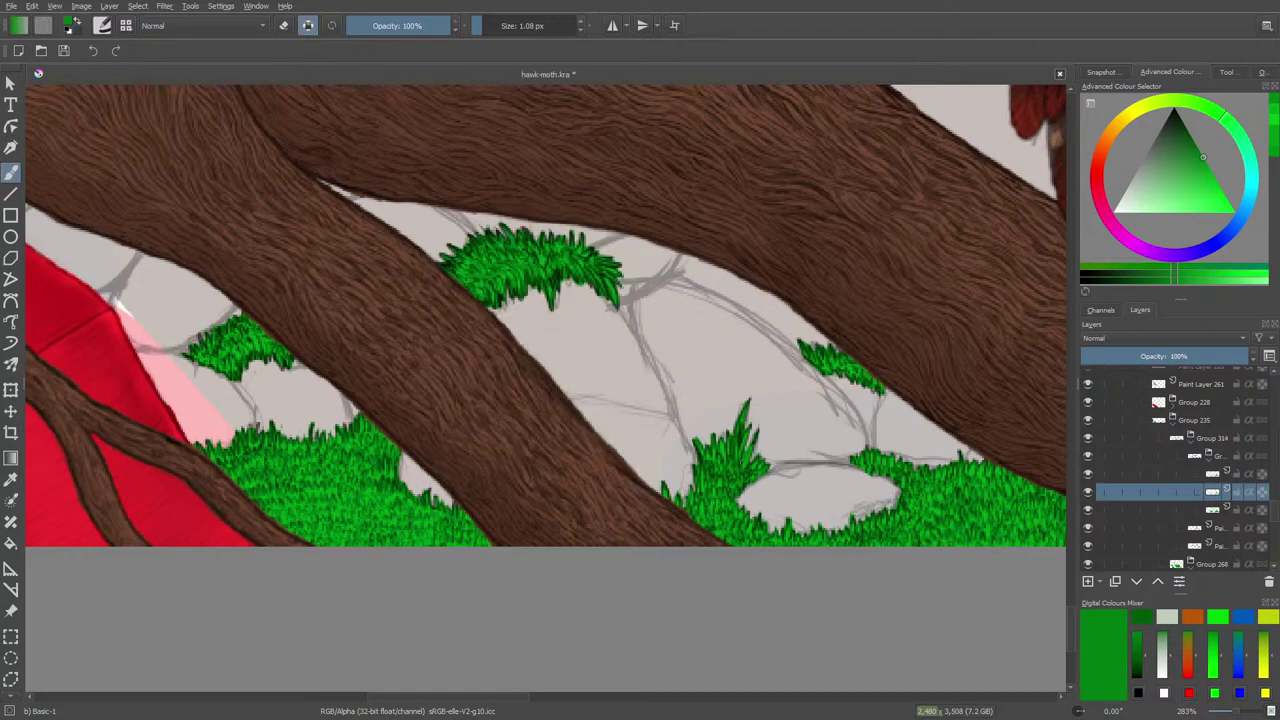
right_click(733, 468)
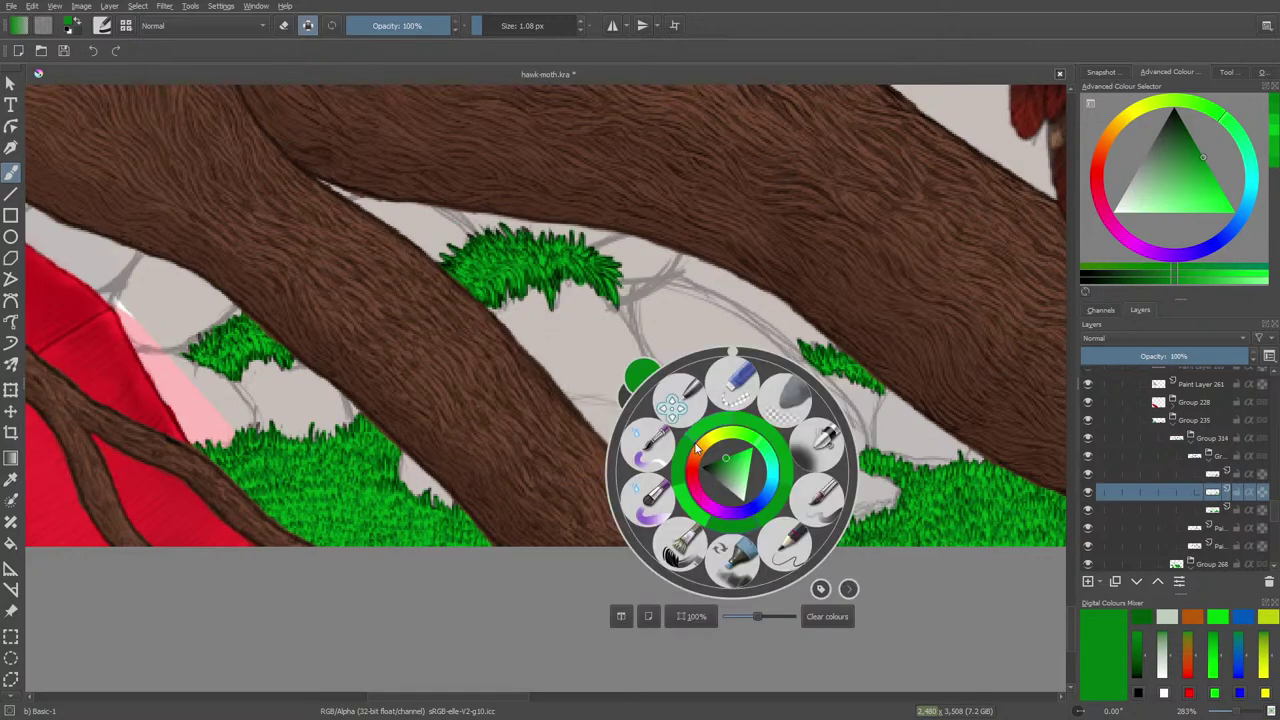
left_click_drag(724, 457, 730, 451)
right_click(730, 451)
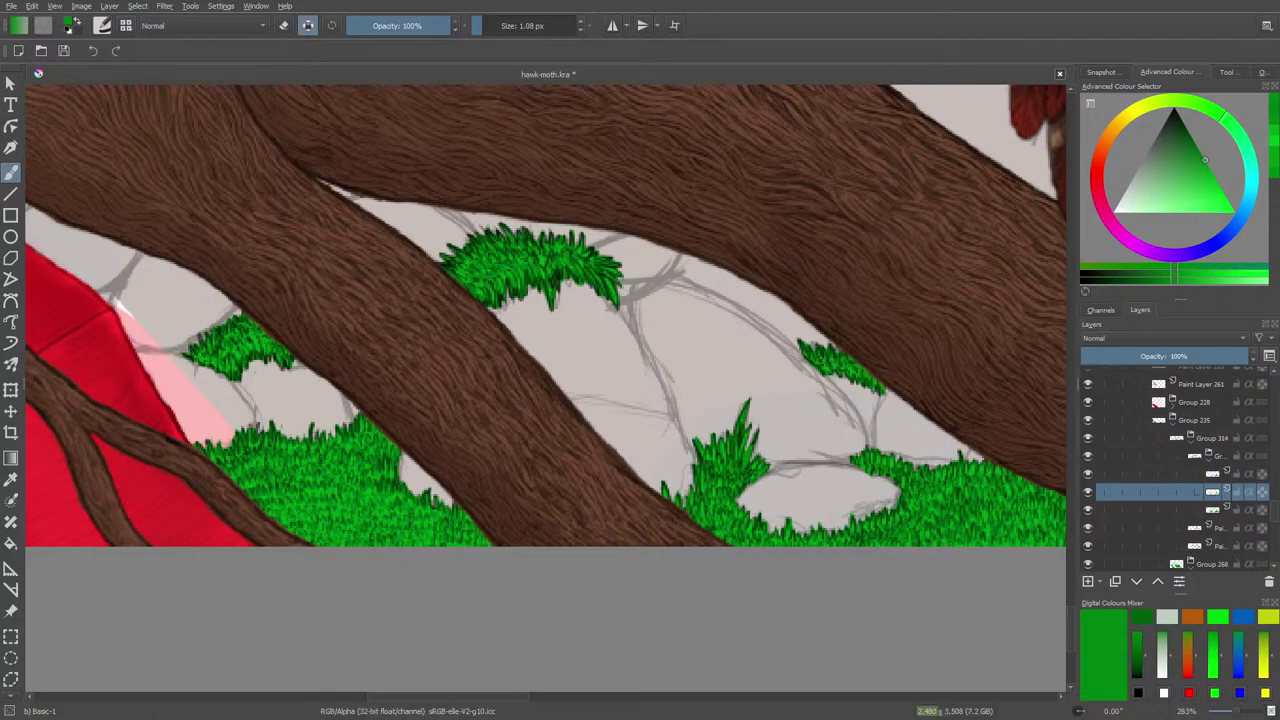
left_click_drag(668, 700, 463, 708)
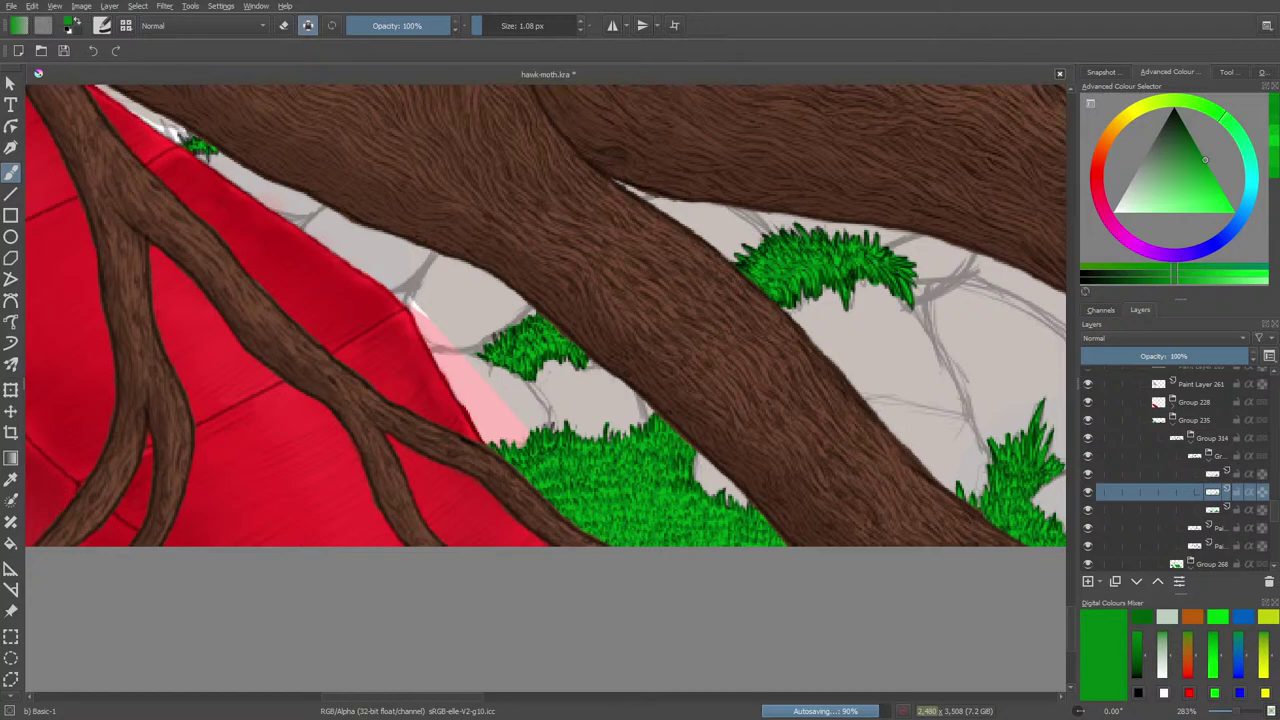
left_click_drag(454, 697, 553, 697)
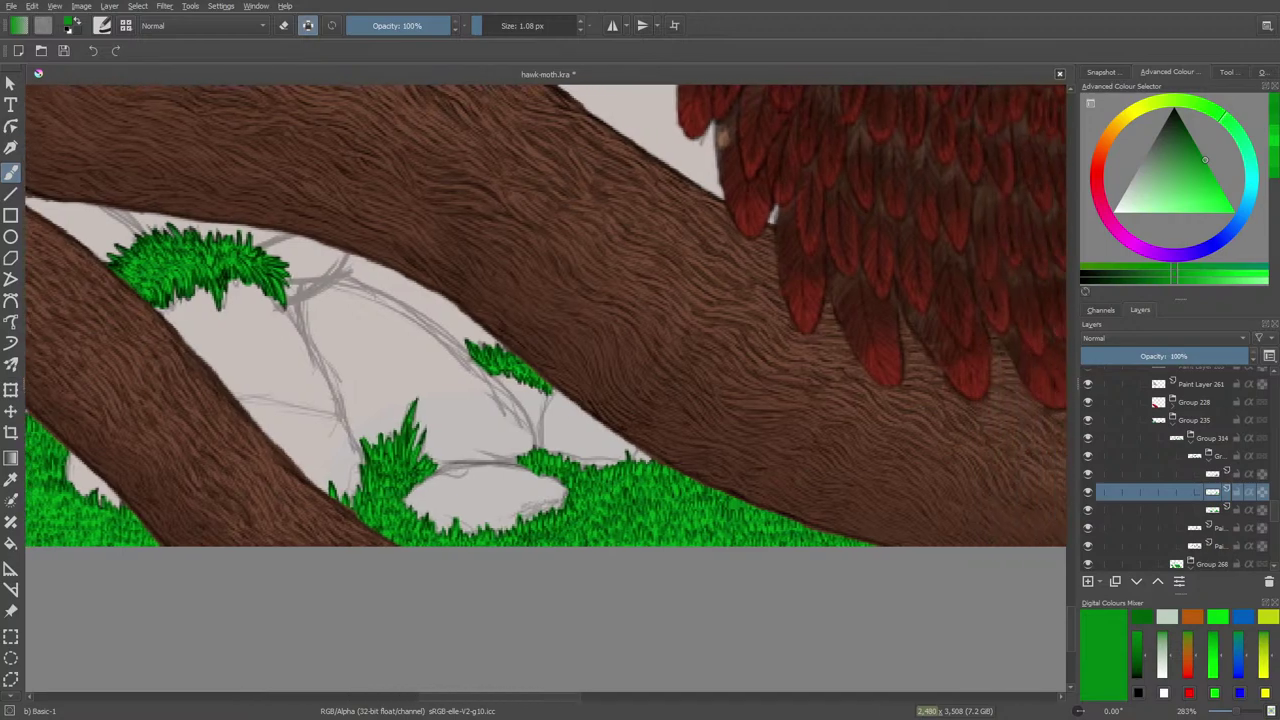
Switch to the Blender Basic preset at 12.29 px and soften the grass across to the tiny tuft beside the red structure
right_click(532, 370)
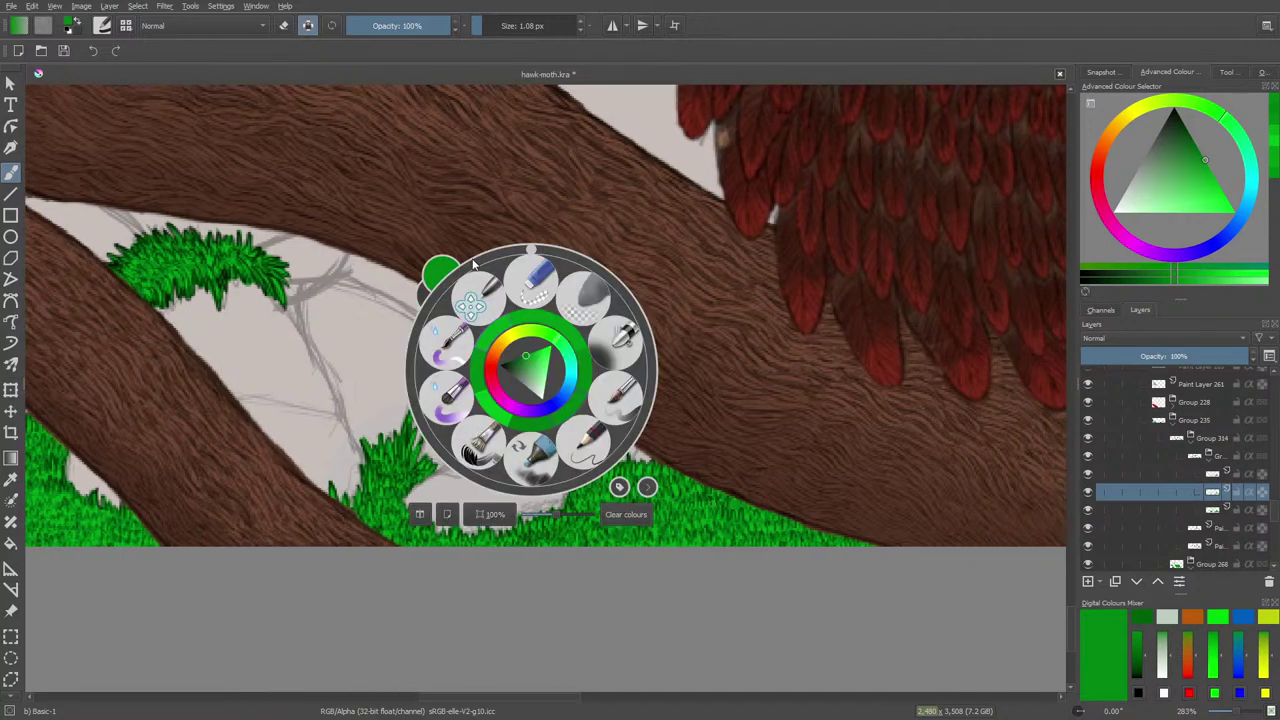
left_click(385, 255)
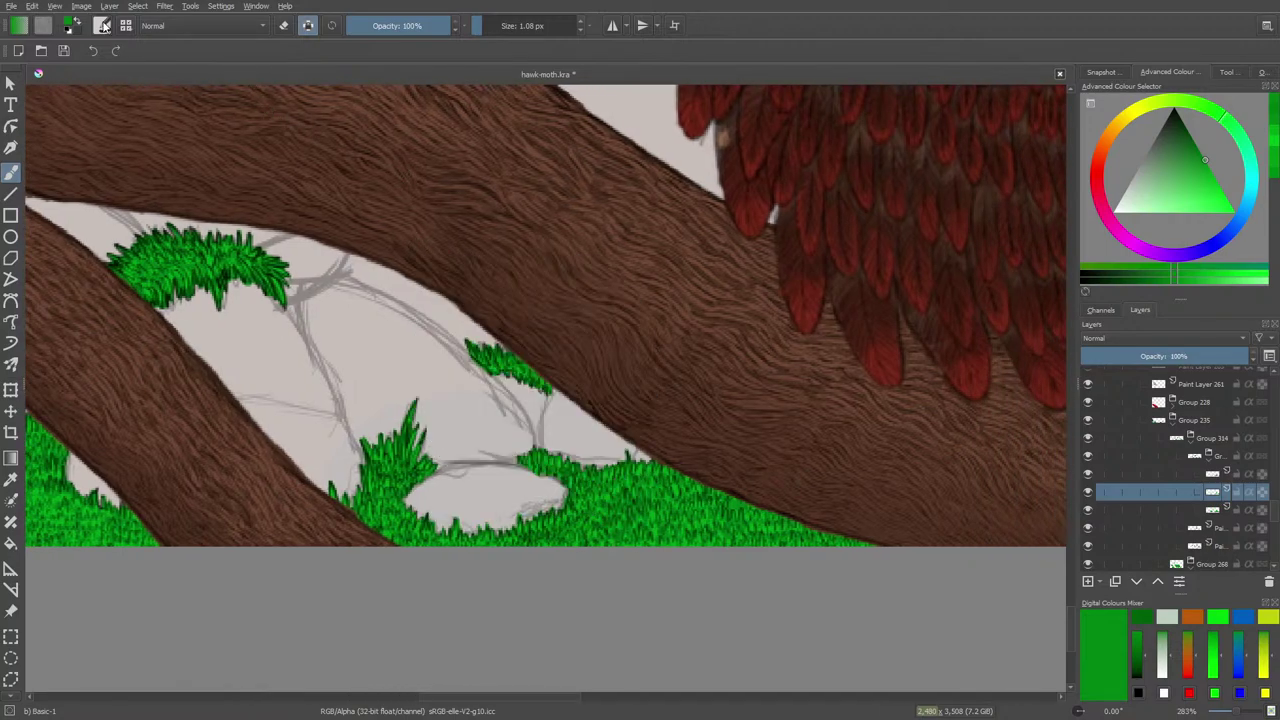
left_click(104, 26)
left_click(218, 294)
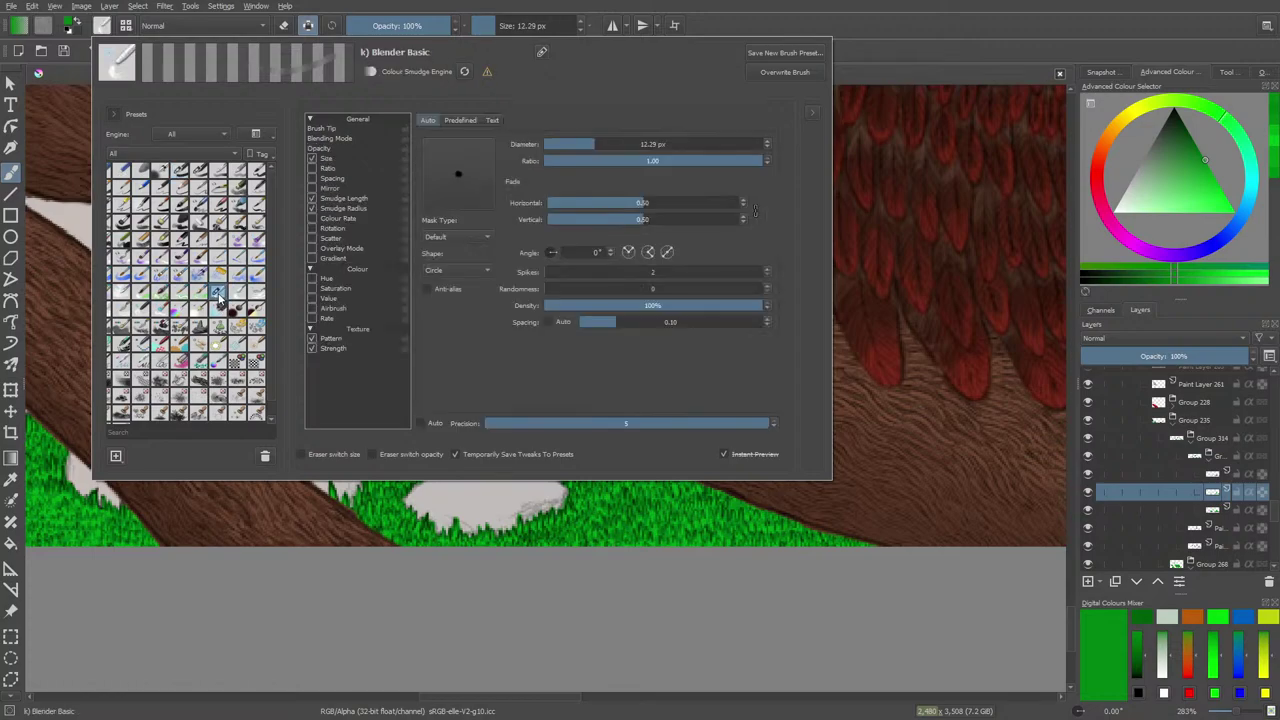
right_click(574, 516)
left_click(614, 369)
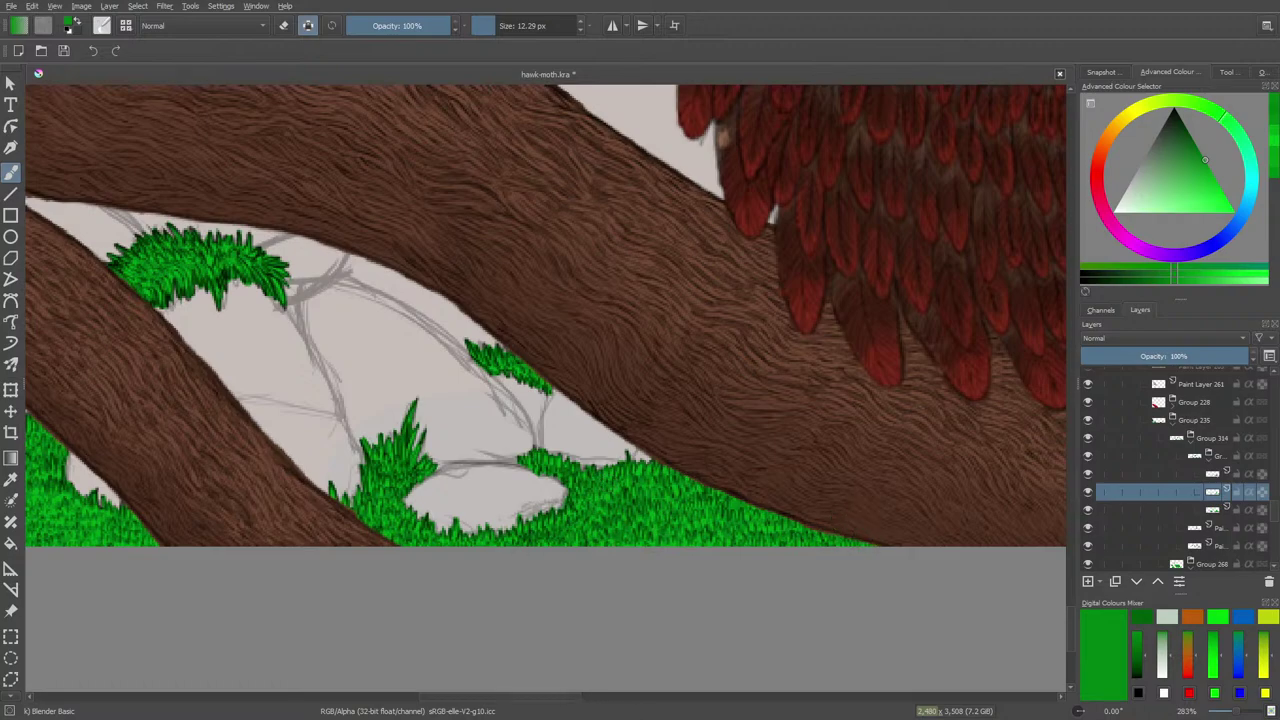
left_click_drag(541, 699, 432, 698)
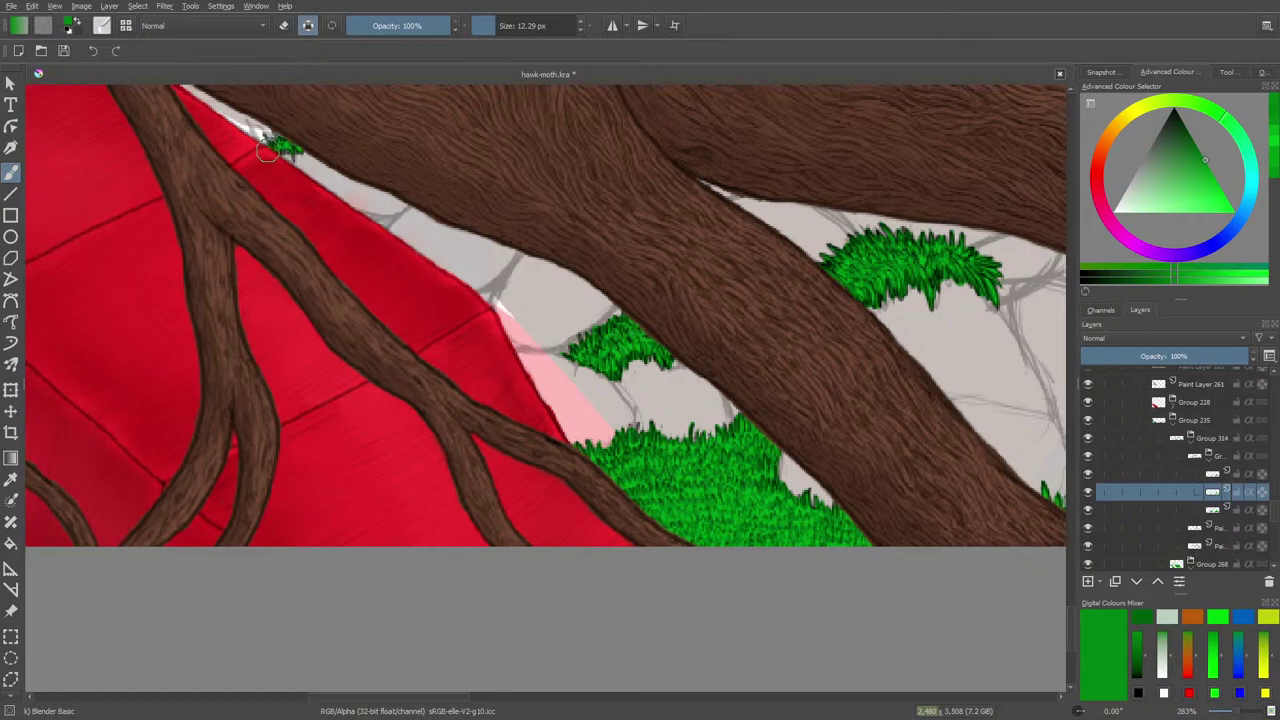
Collapse the grass subgroup and compare the layers of Group 314 by toggling their visibility one after another
left_click(1206, 455)
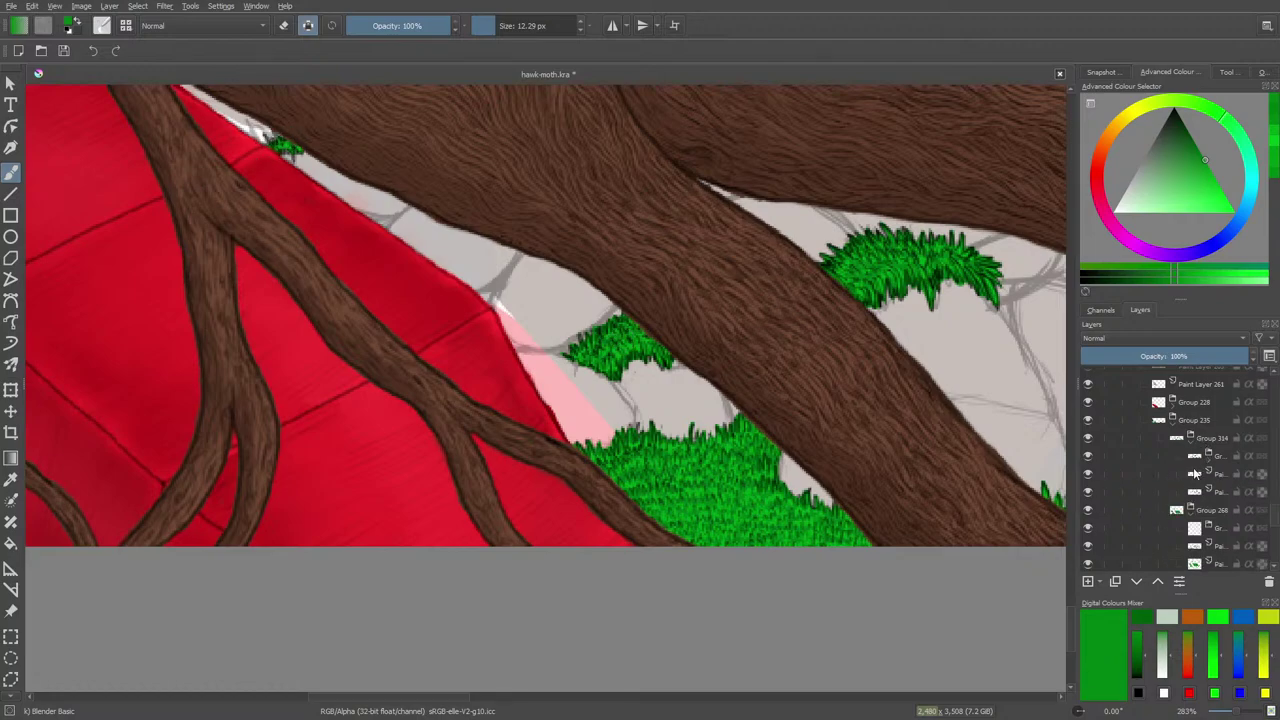
left_click(1217, 458)
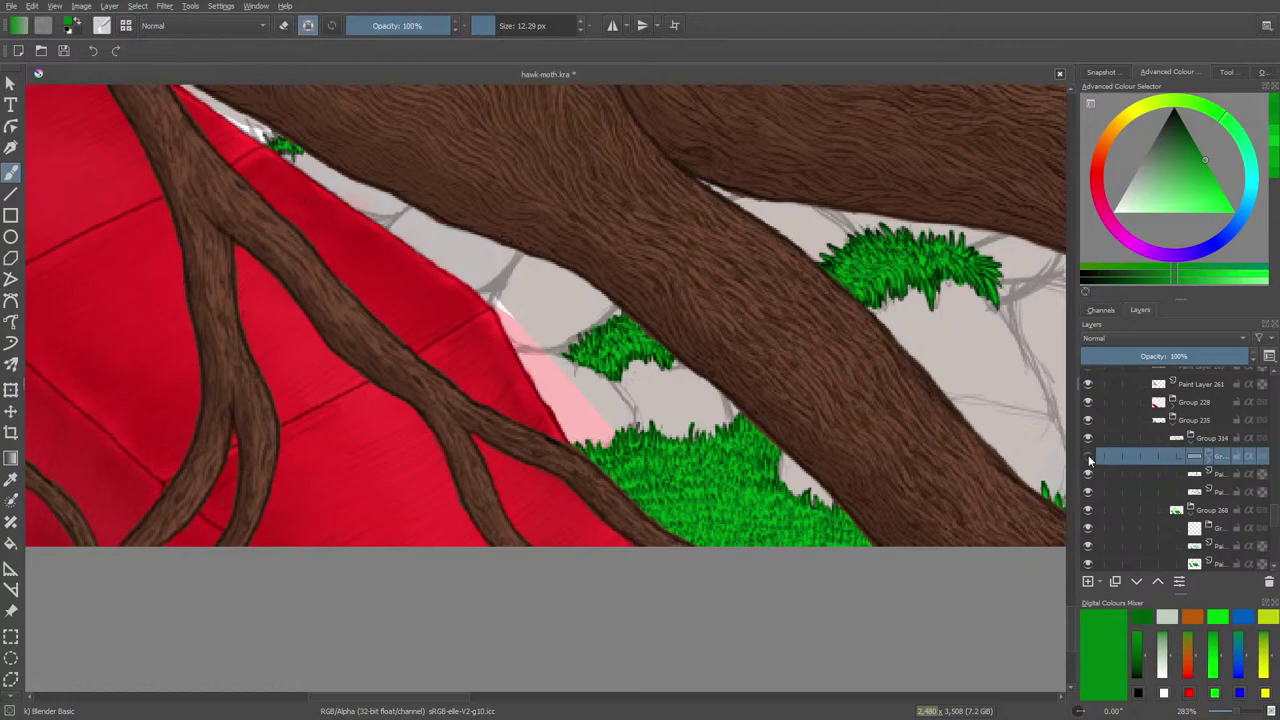
left_click(1089, 457)
left_click(1089, 457)
left_click(1088, 438)
left_click(1088, 438)
left_click(1195, 474)
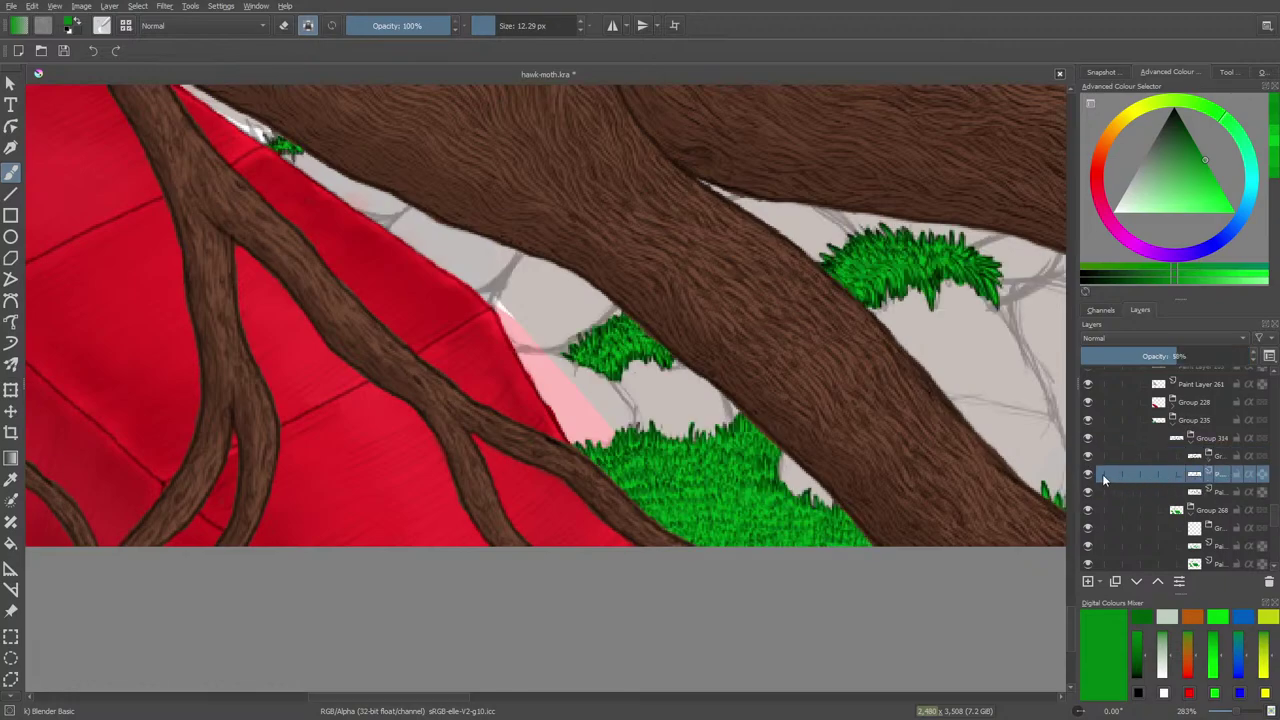
left_click(1088, 474)
left_click(1088, 474)
left_click(1089, 492)
left_click(1089, 492)
Put the lowest paint layer of Group 314 into its own group and add an empty paint layer above it
right_click(1148, 481)
mouse_move(1088, 400)
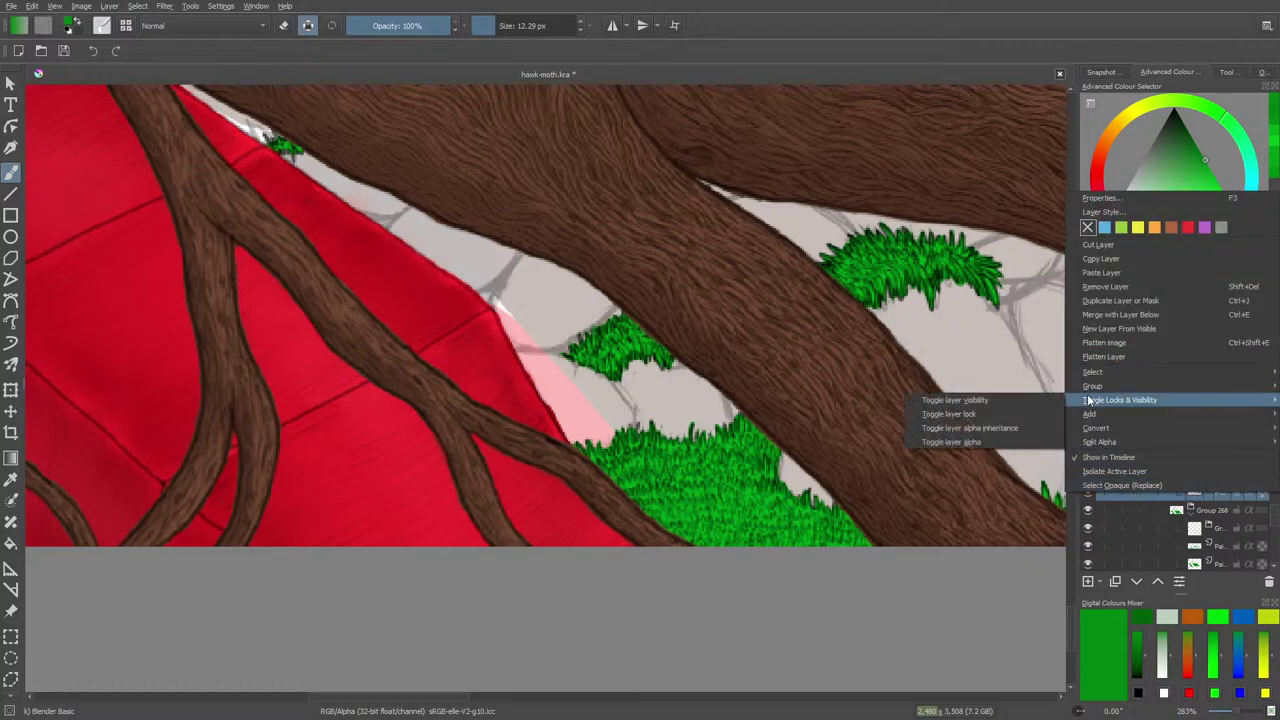
left_click(1052, 402)
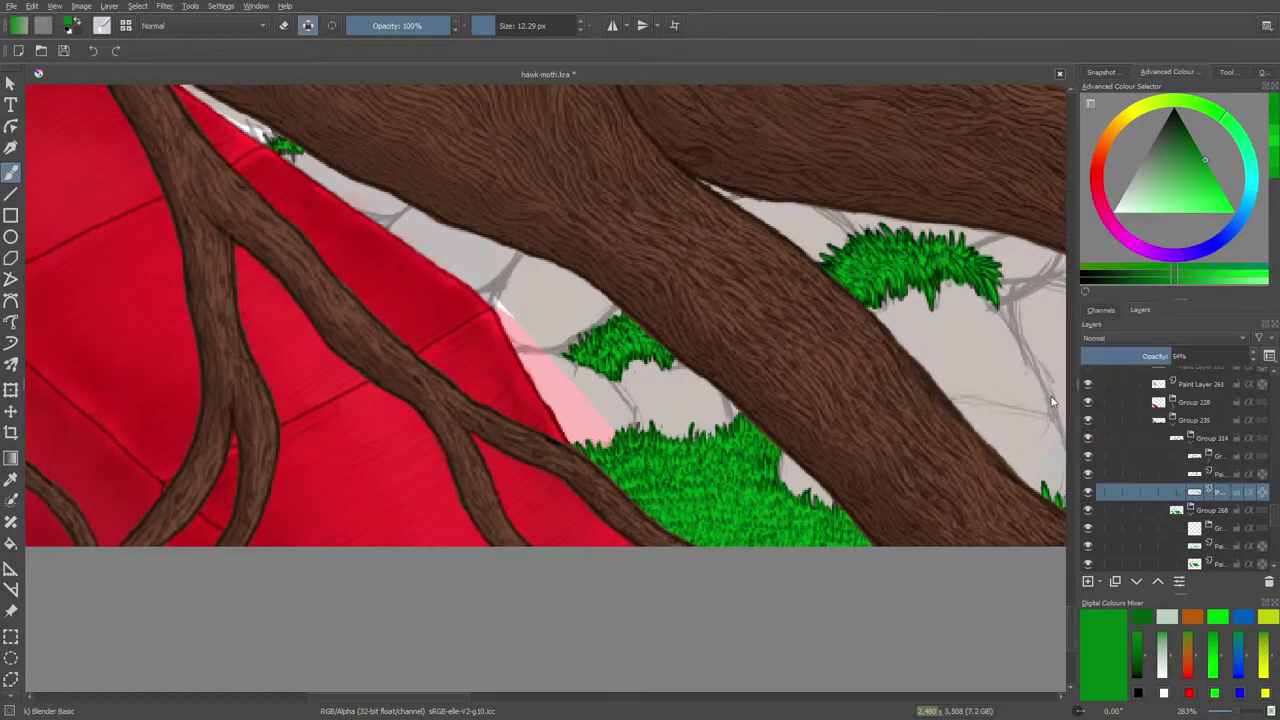
left_click(1090, 581)
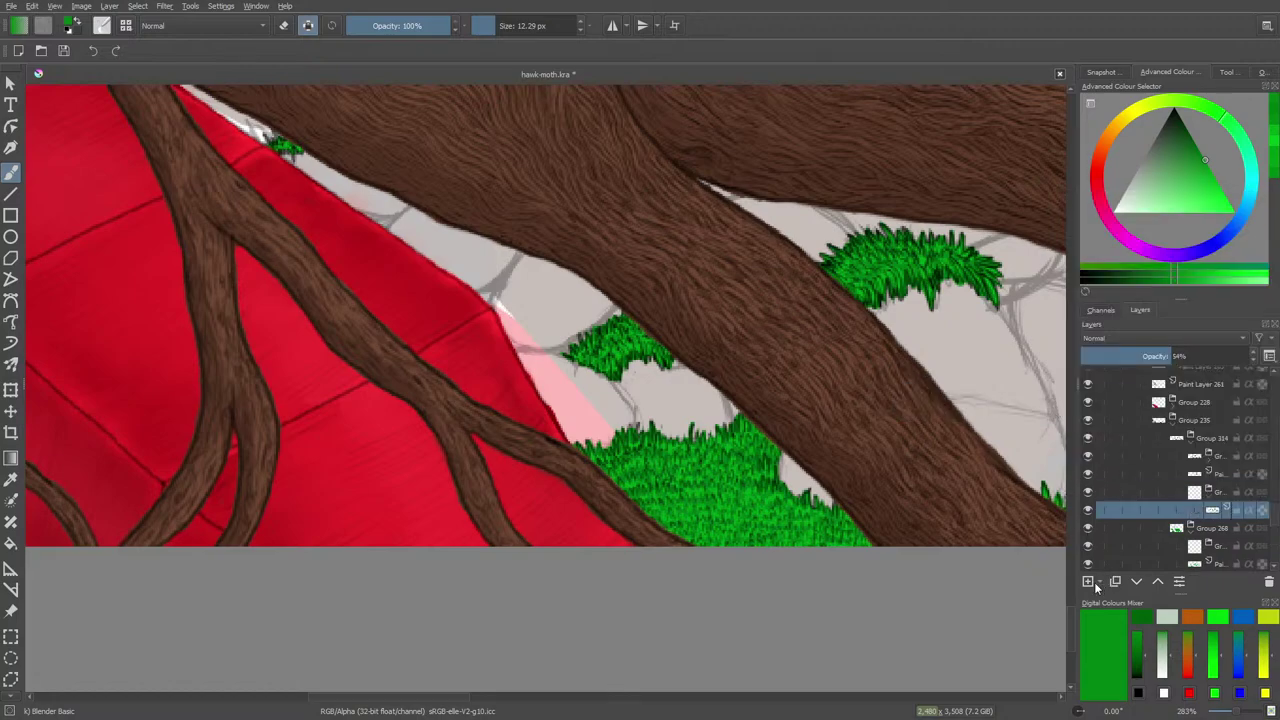
left_click(1093, 583)
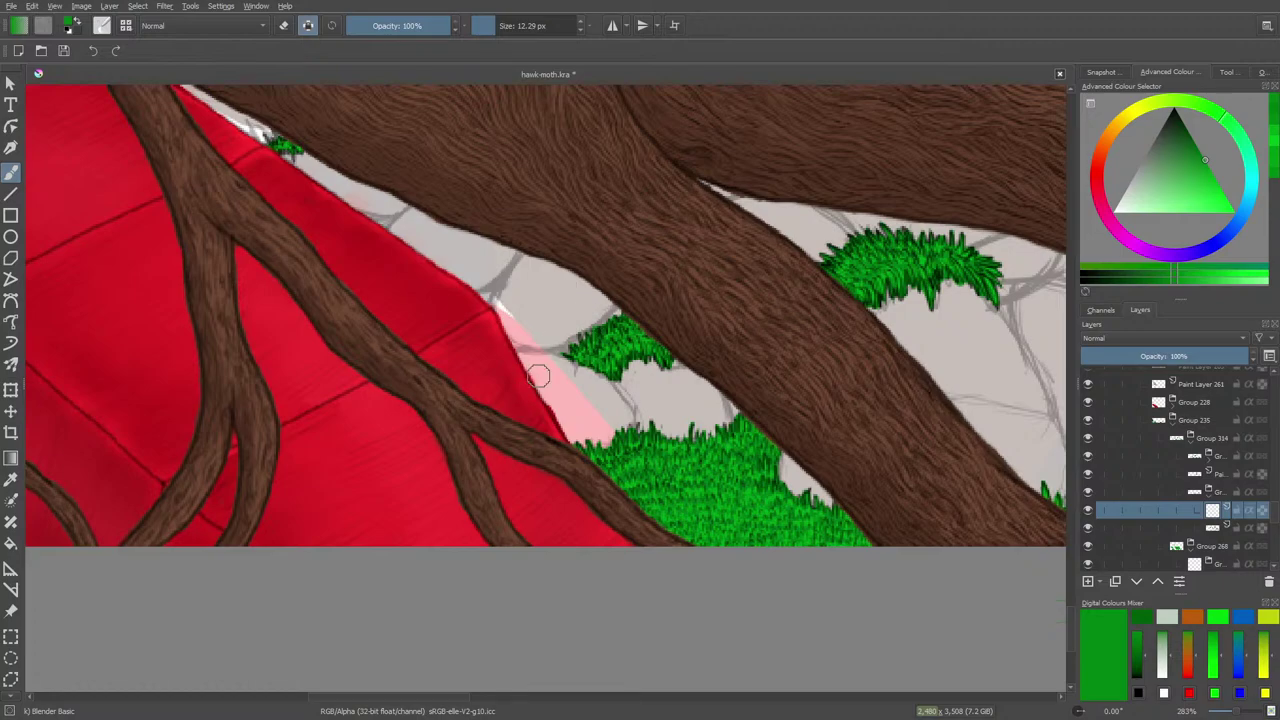
Set up the Ink-3 Gpen brush preset in black at 3.65 px with Preserve Alpha off
left_click(101, 26)
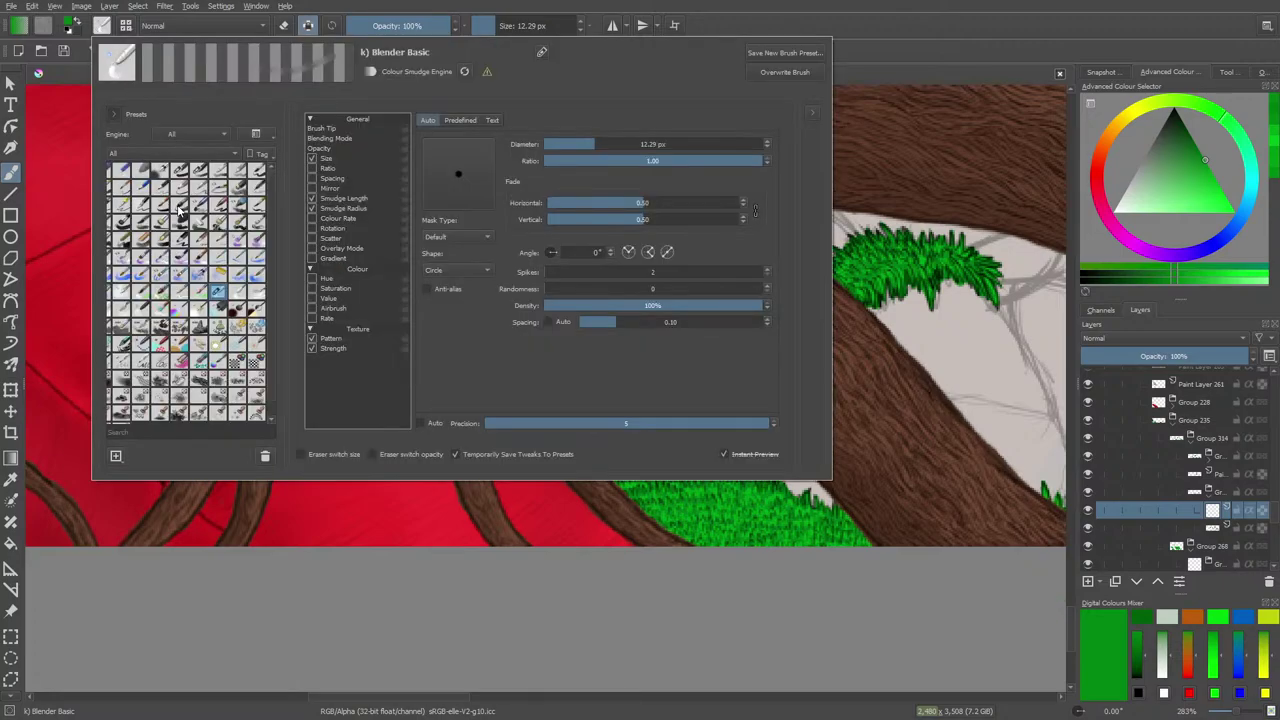
left_click(139, 225)
right_click(392, 508)
left_click(407, 400)
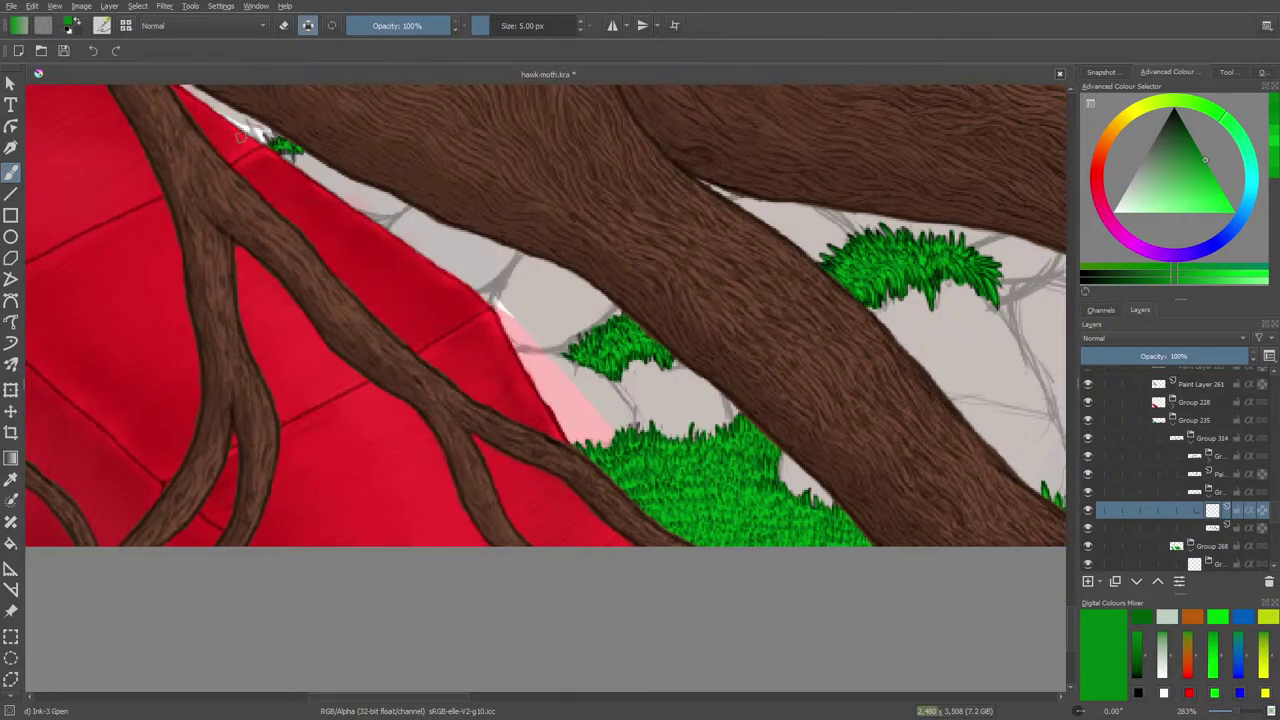
right_click(323, 260)
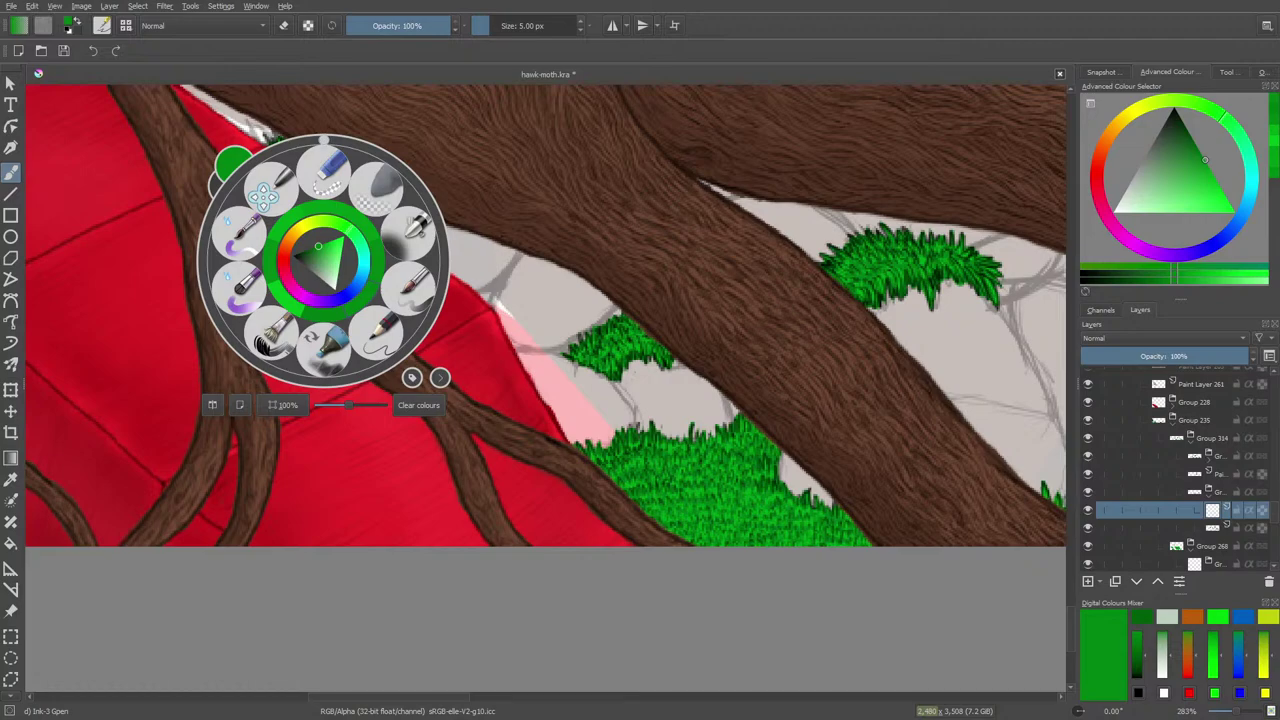
left_click_drag(317, 247, 293, 258)
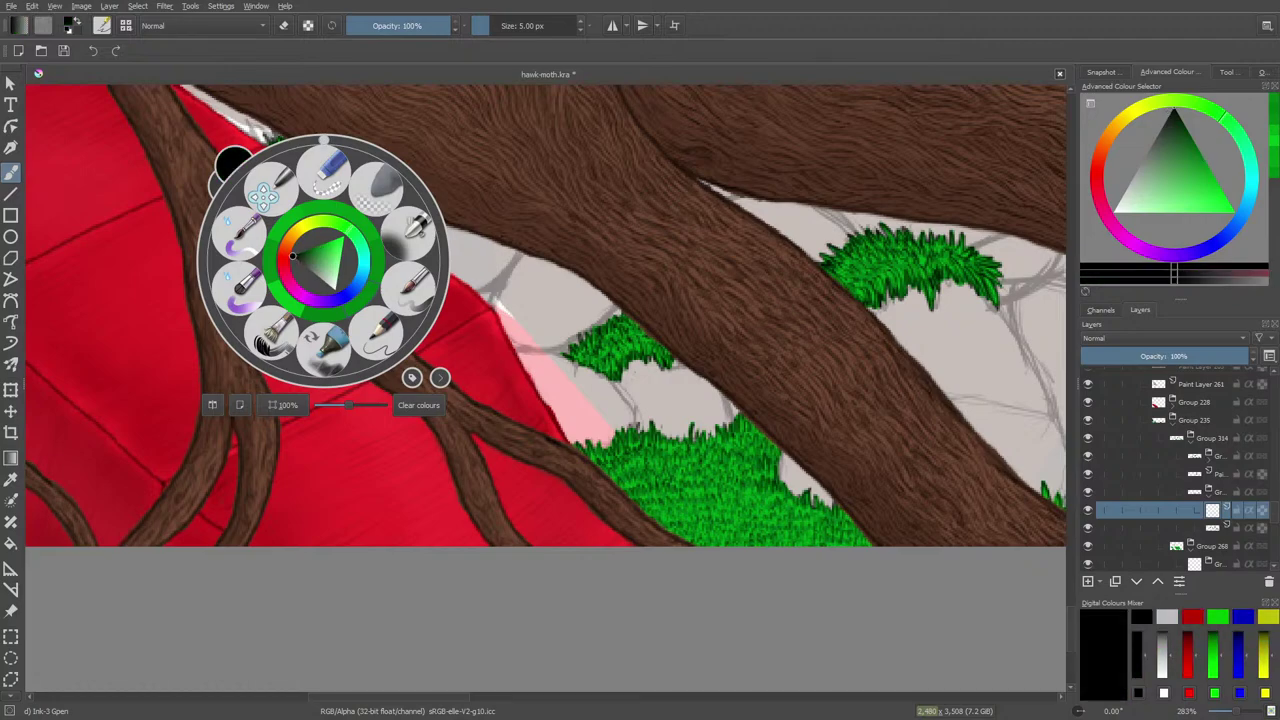
left_click(254, 135)
left_click(486, 27)
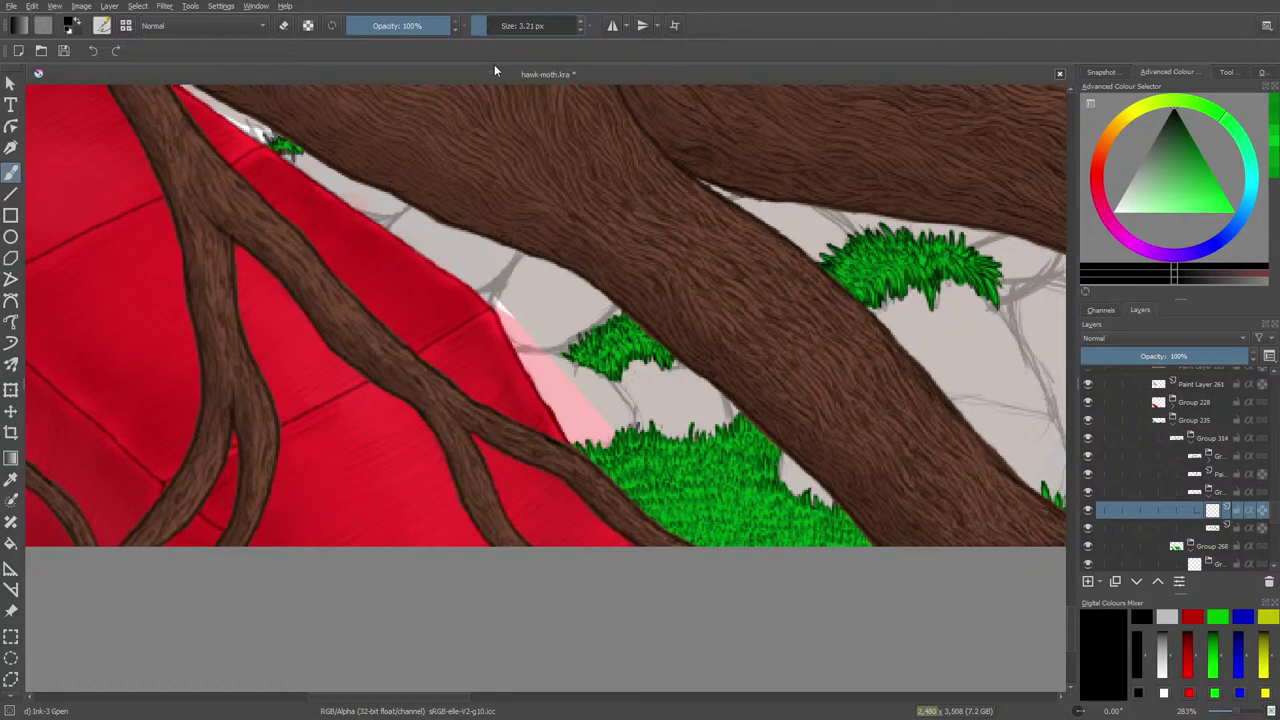
left_click(490, 25)
left_click(490, 28)
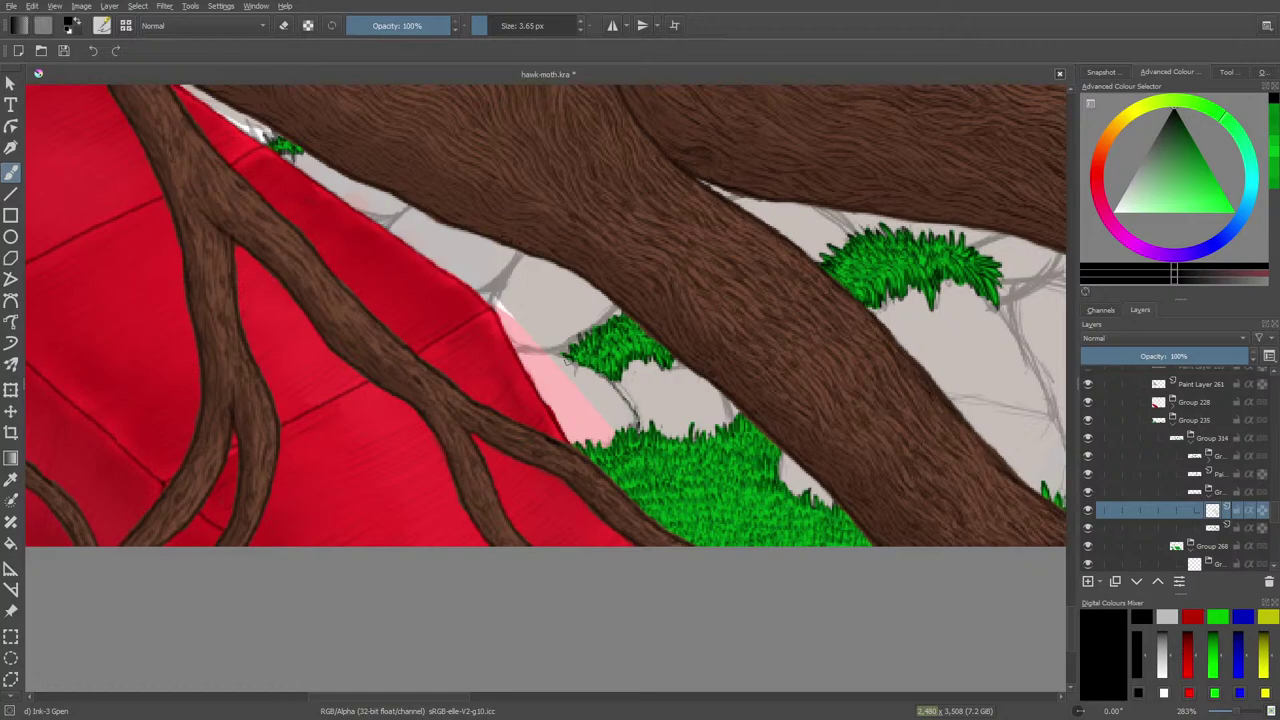
Outline the rock between the red structure and the grass in black and cover its surface with fine texture strokes
left_click_drag(570, 356, 522, 350)
left_click_drag(628, 424, 617, 432)
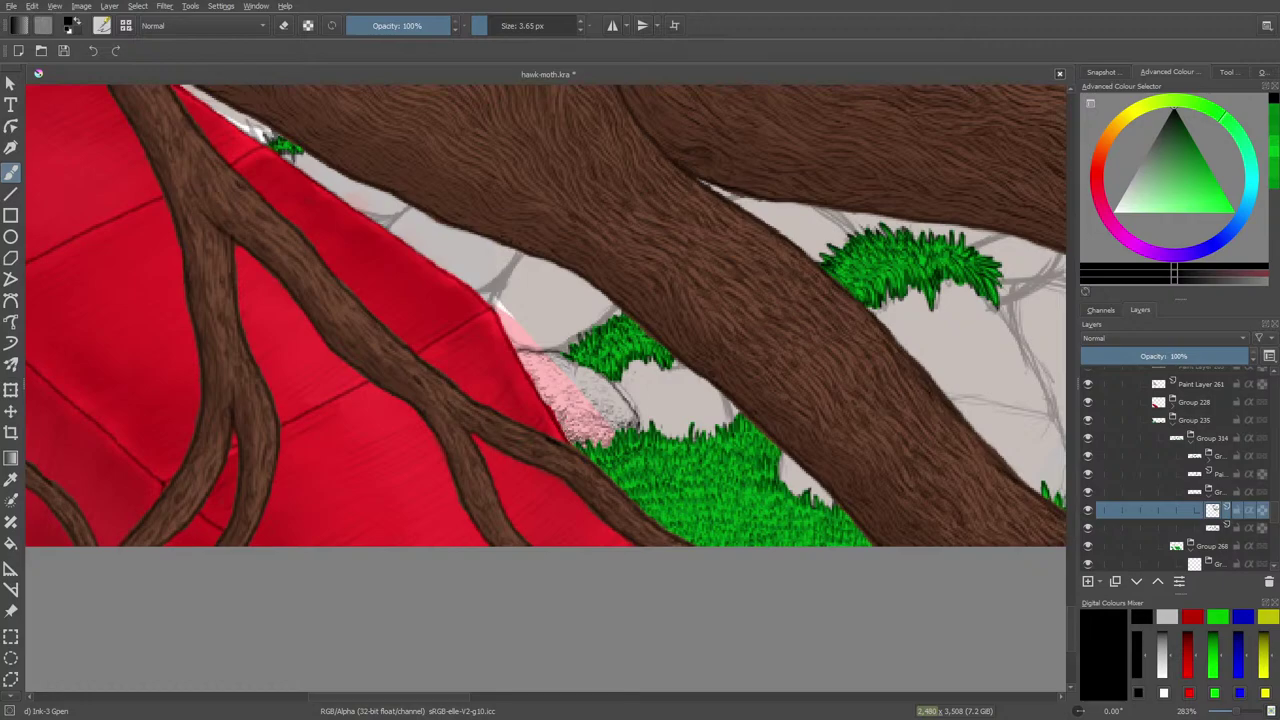
left_click_drag(584, 427, 596, 430)
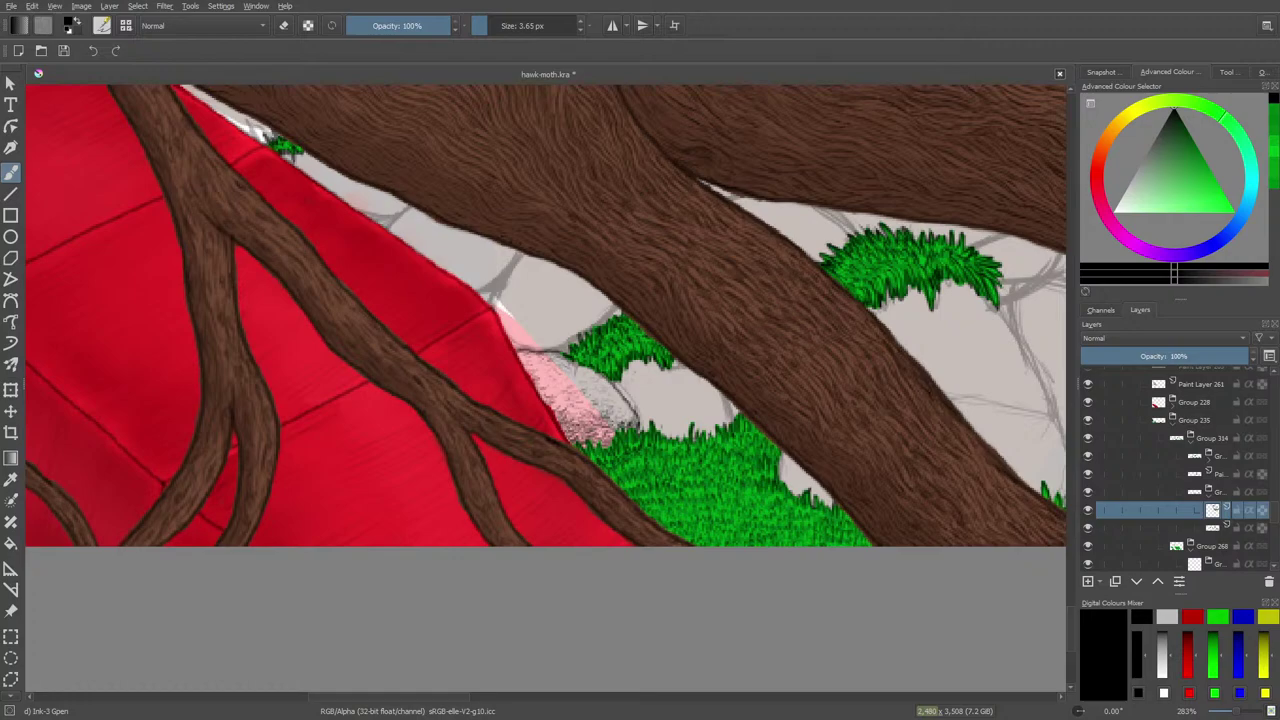
left_click(551, 399)
left_click(543, 382)
left_click(532, 380)
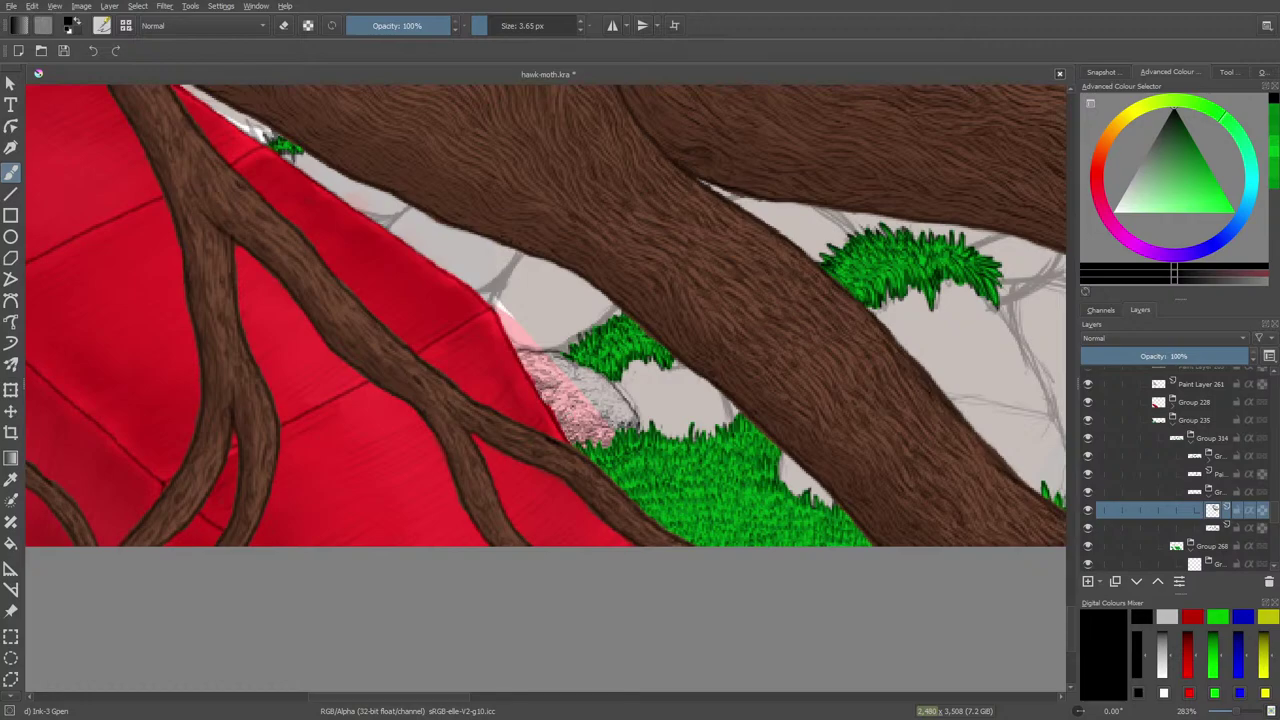
Switch to the Eraser Soft preset and set its size to 7.12 px
key("e")
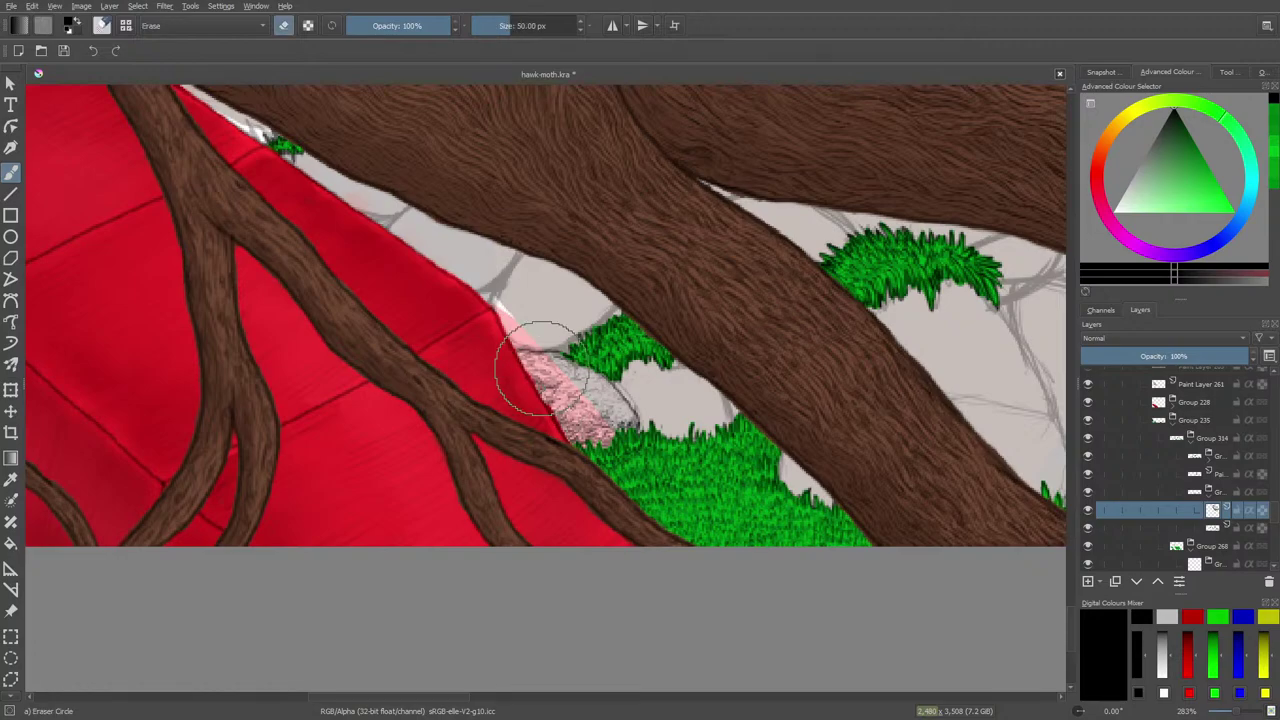
left_click(97, 25)
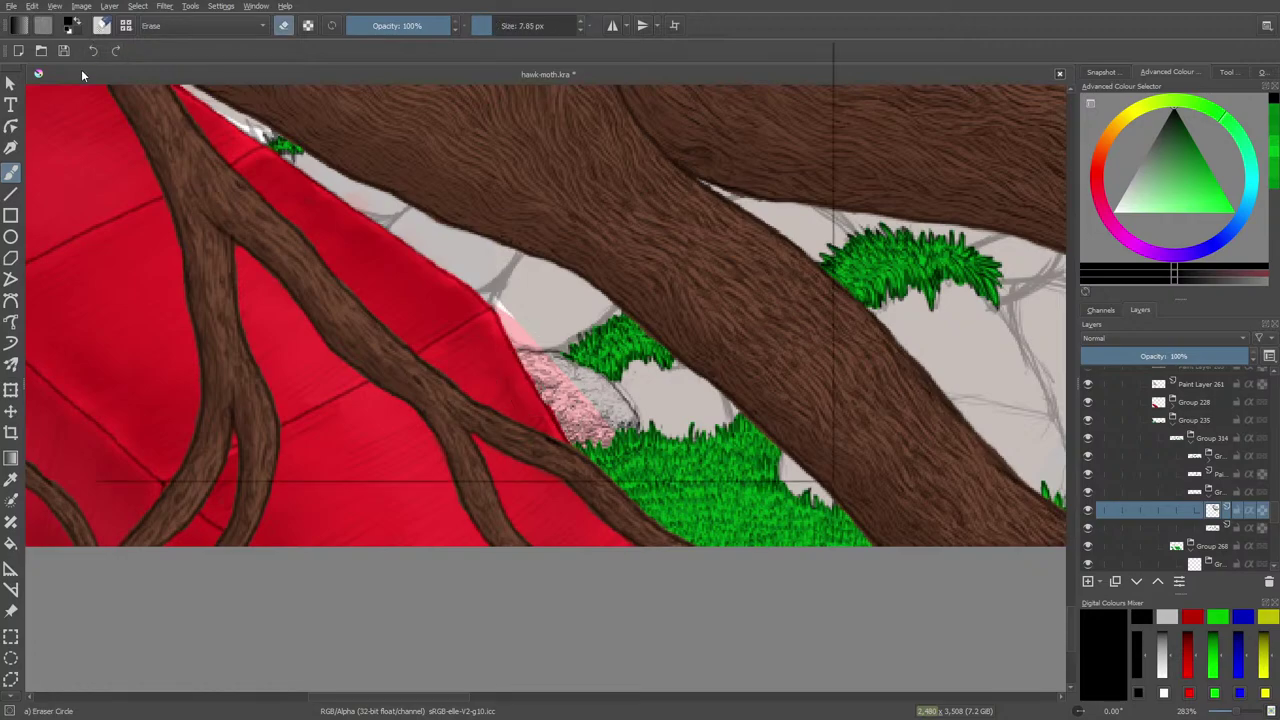
left_click(153, 174)
left_click(57, 126)
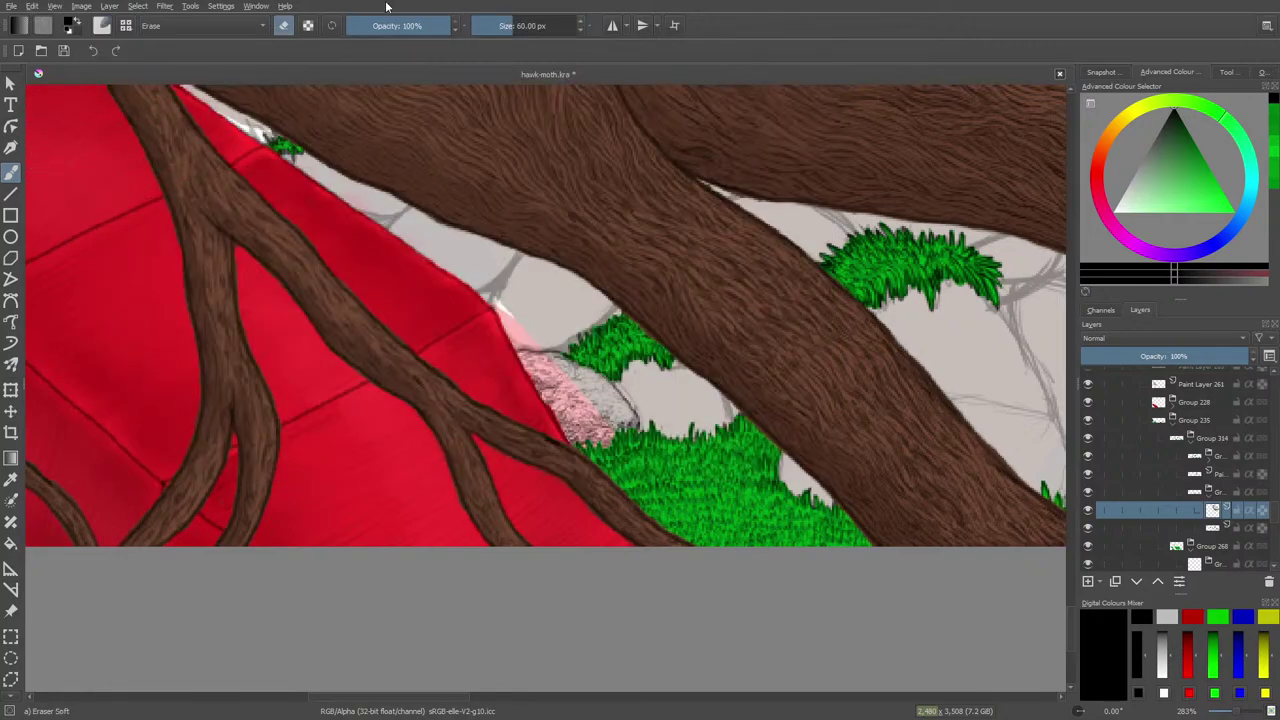
left_click_drag(503, 22, 492, 25)
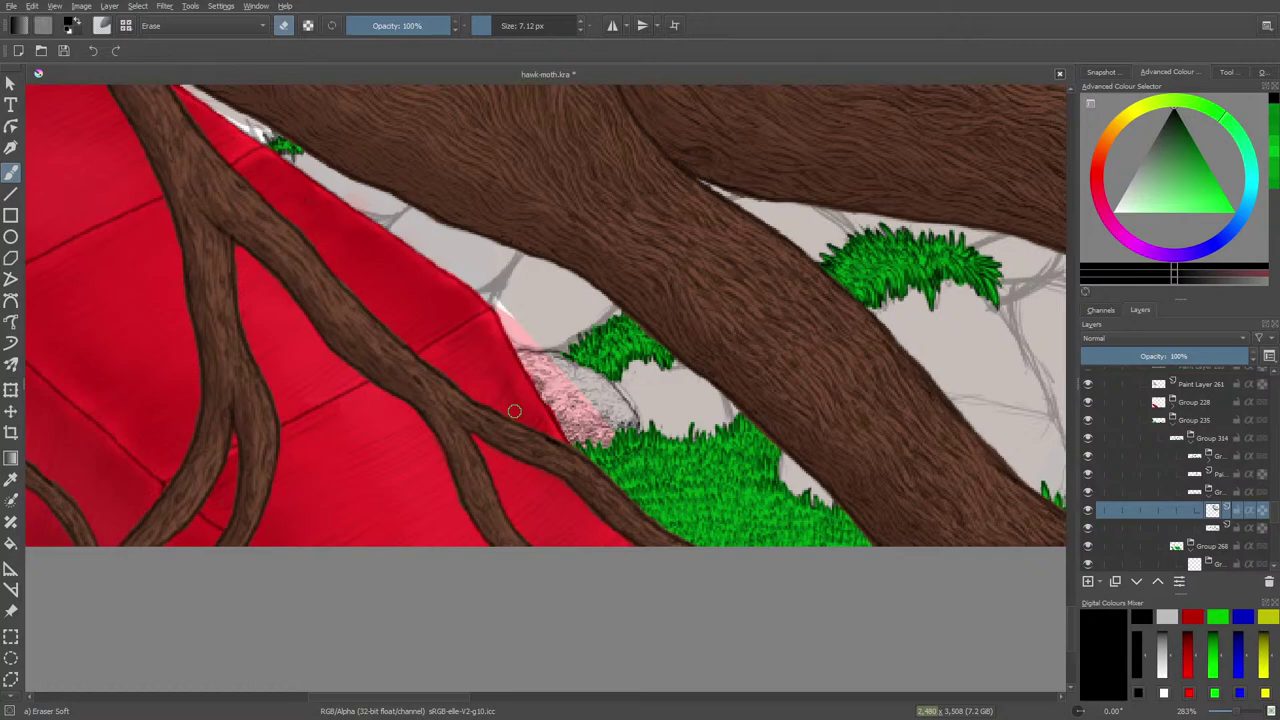
Return to the Ink-3 Gpen preset and cover the second rock, under the thick root, with fine black texture strokes
key("slash")
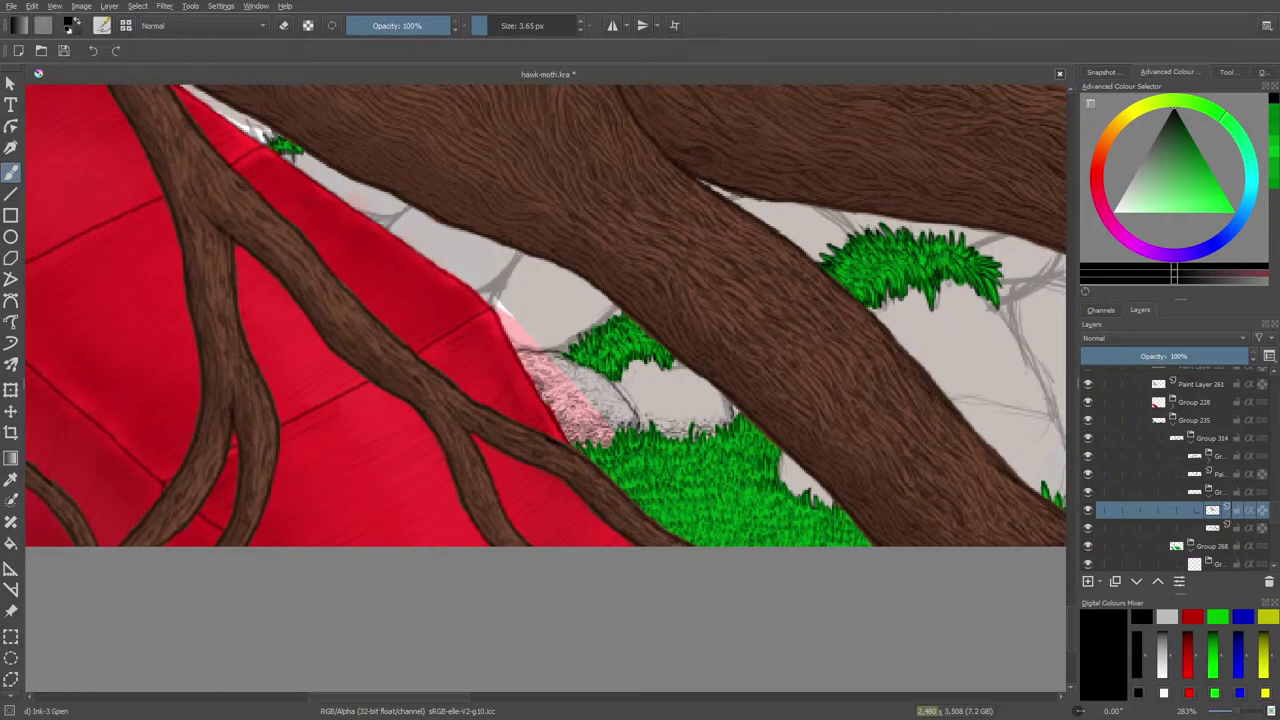
left_click(705, 413)
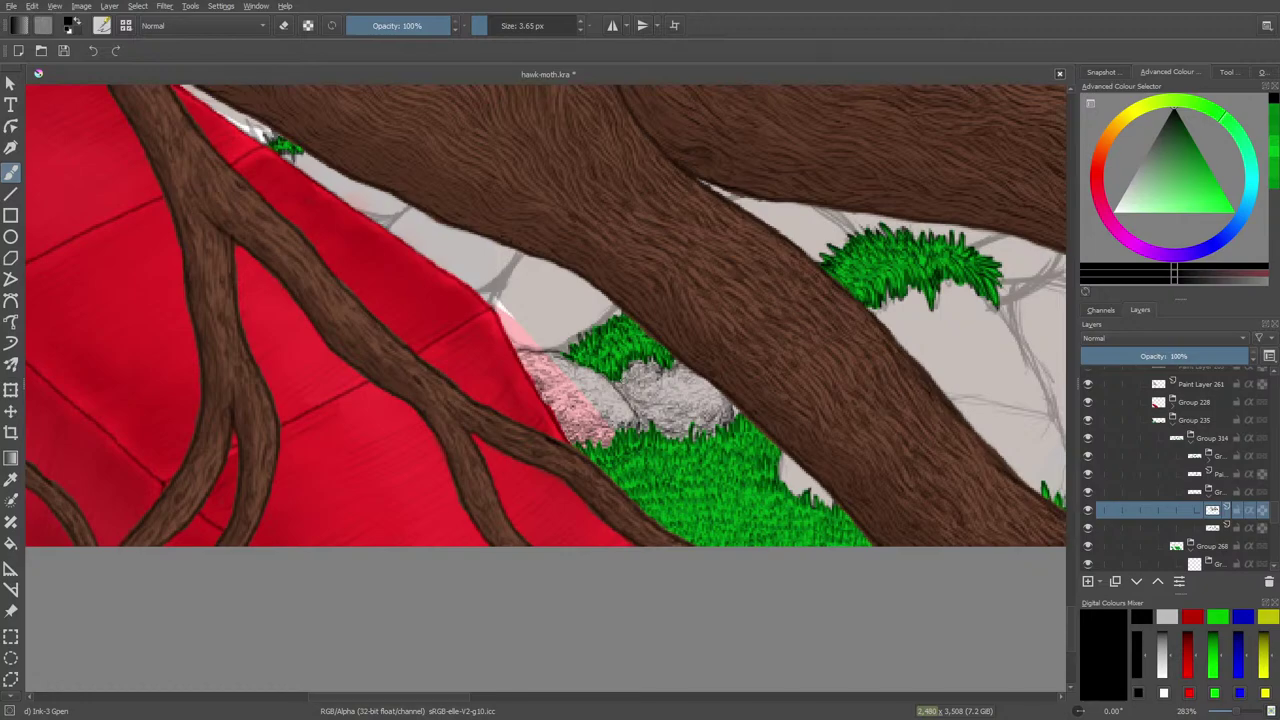
Add an empty paint layer directly below the rock ink layer and sample dark grey from the finished rocks beside the tree trunks
left_click(1088, 582)
key("ctrl+Page_Down")
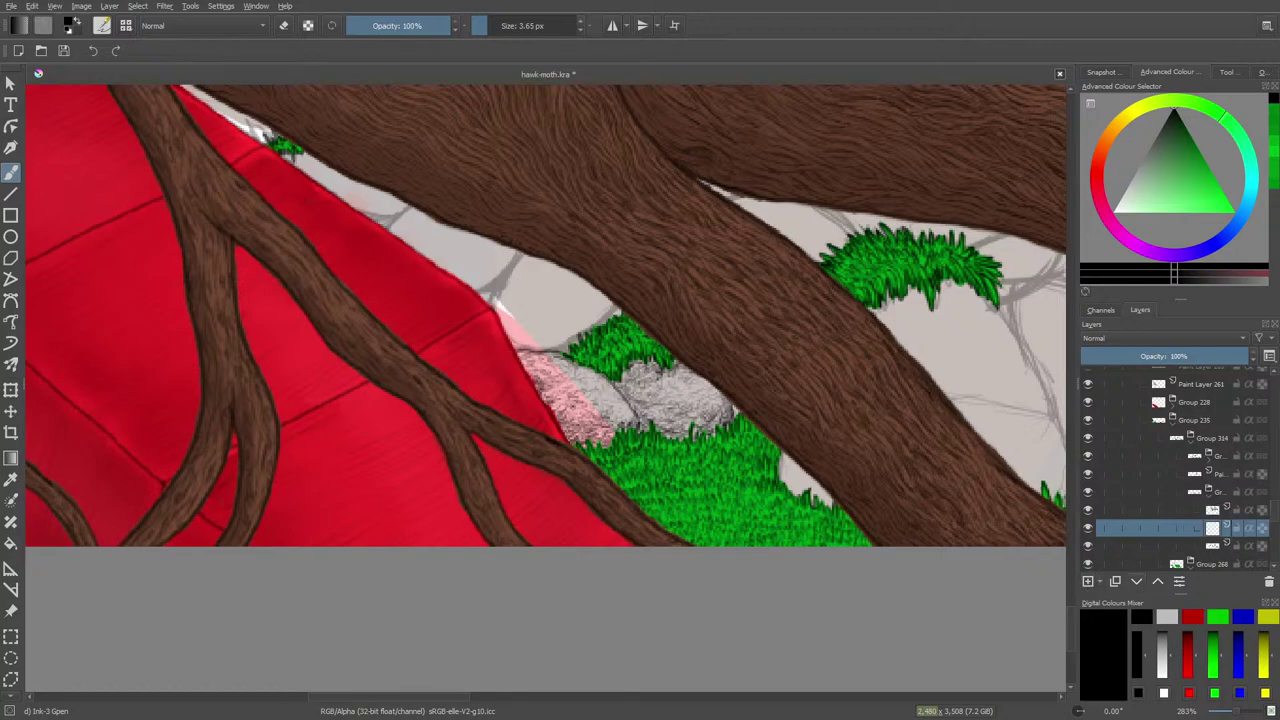
left_click_drag(362, 700, 208, 704)
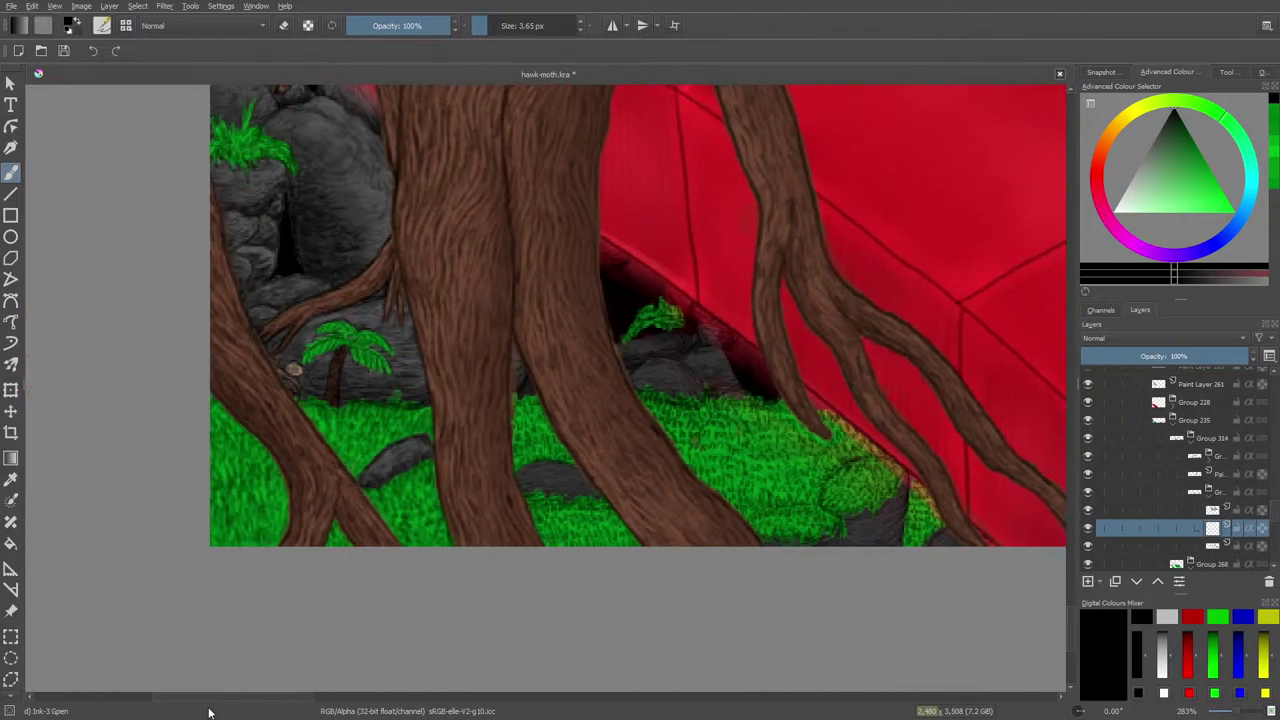
left_click(11, 478)
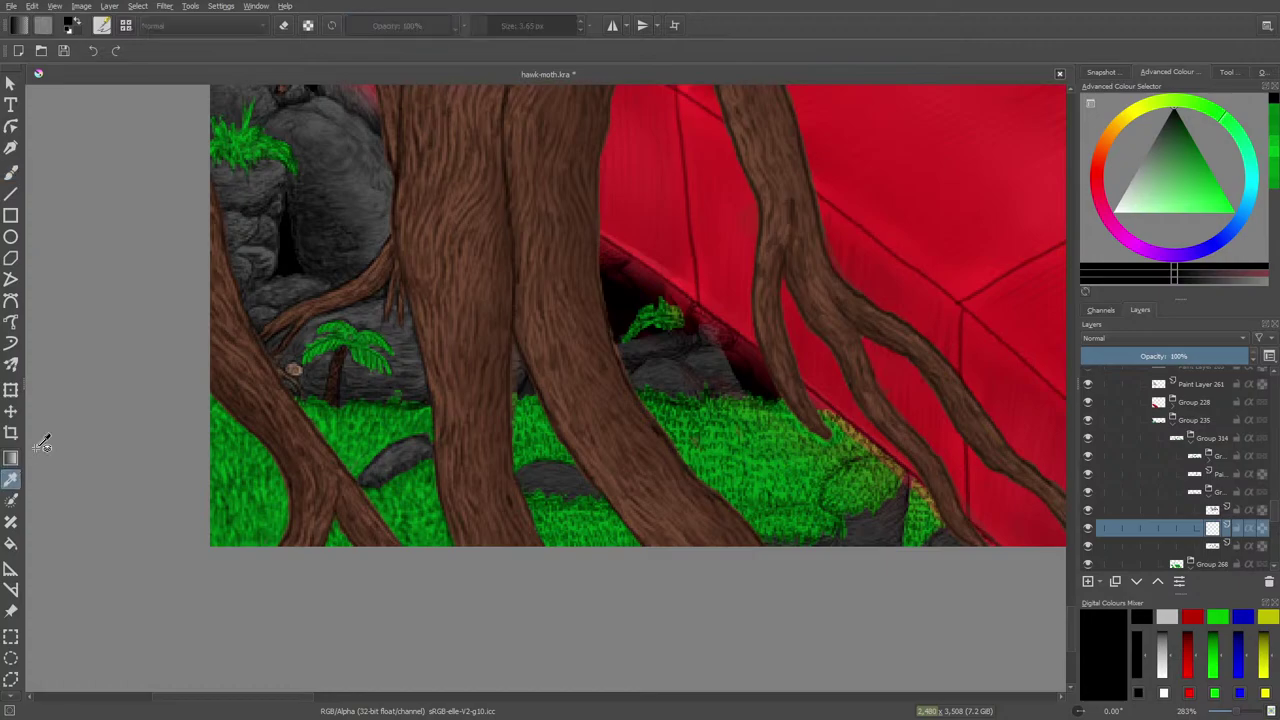
left_click(363, 203)
left_click(11, 172)
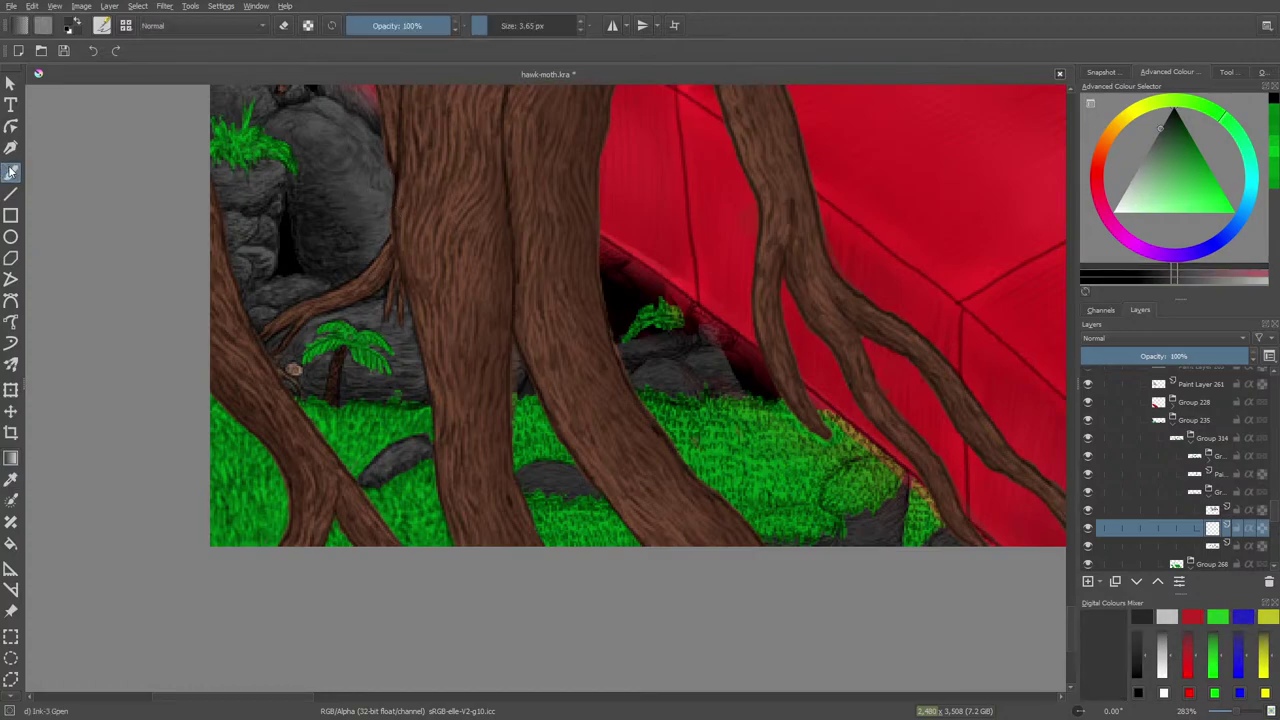
left_click_drag(286, 697, 499, 696)
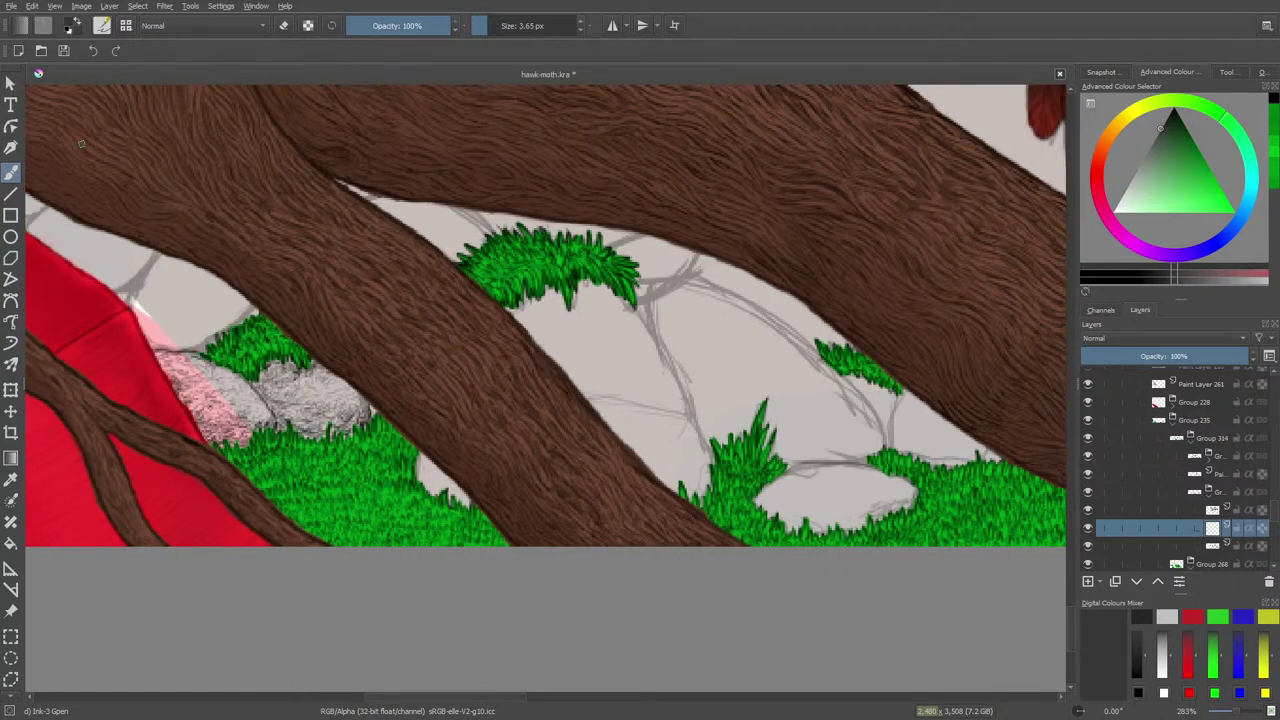
Fill the two inked rocks with dark grey using the Basic-1 preset at 1.81 px, and switch to Eraser Soft for their edges
left_click(101, 26)
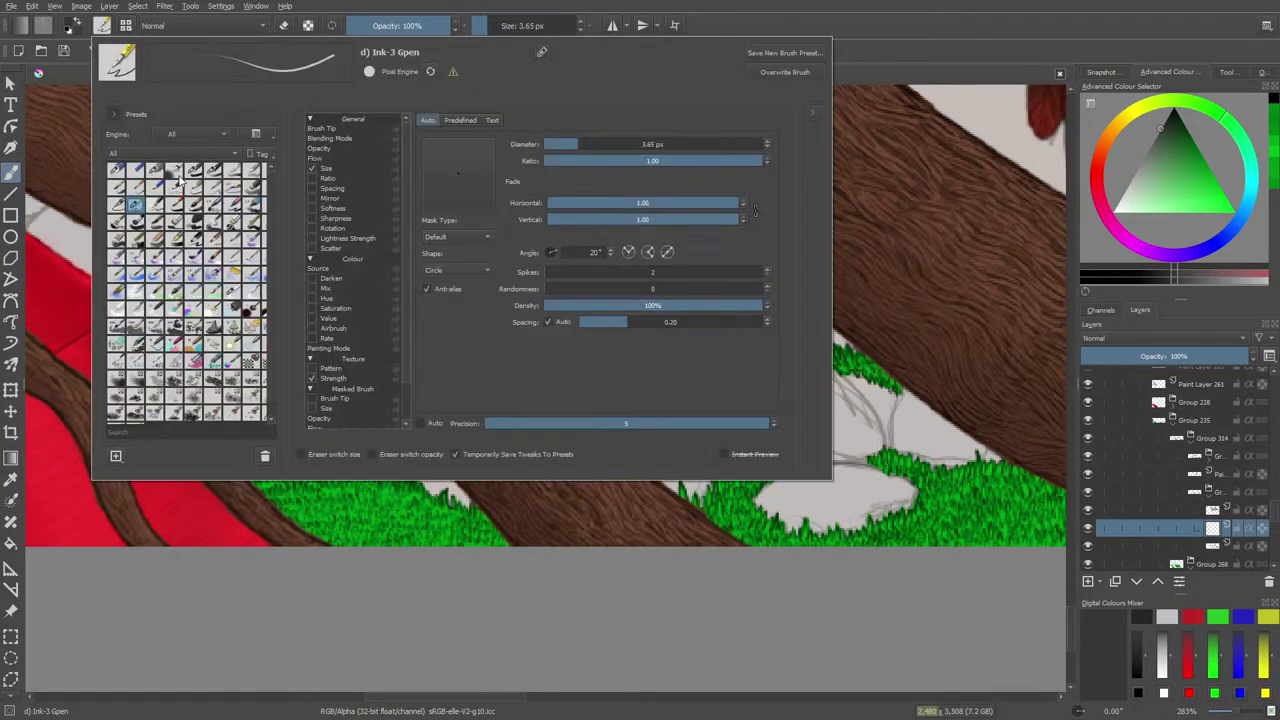
left_click(195, 169)
right_click(372, 517)
left_click(233, 366)
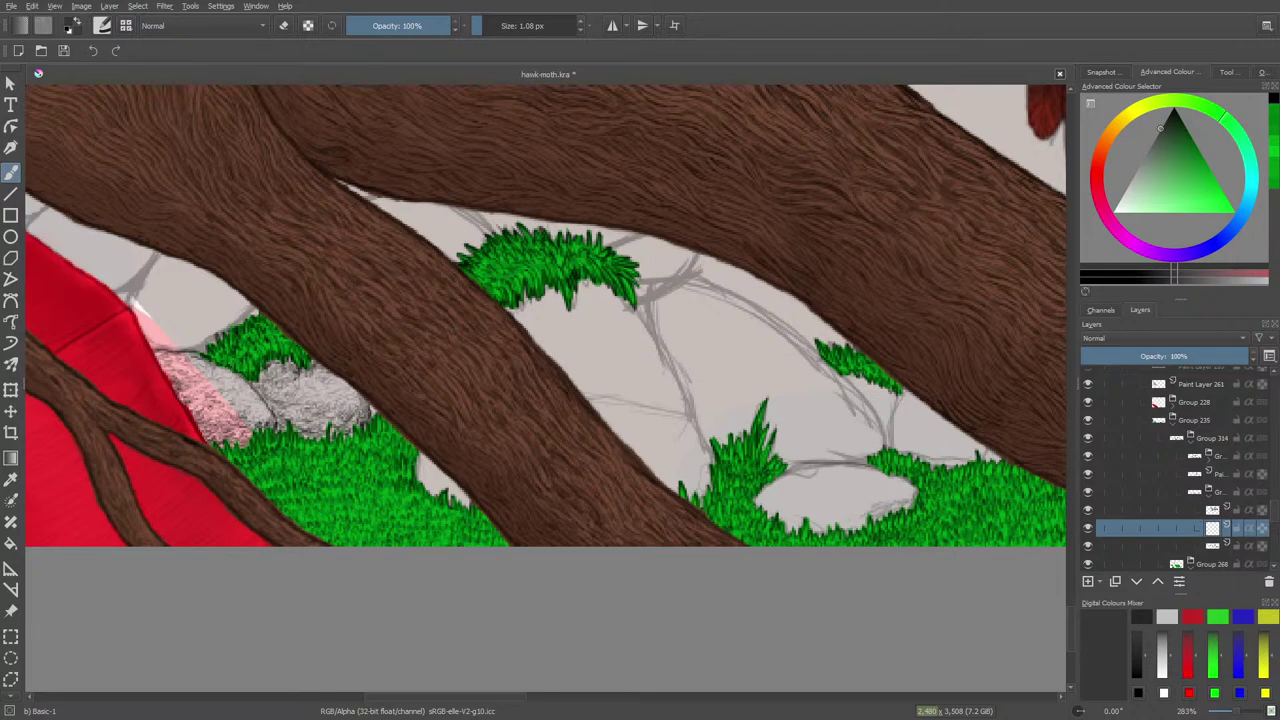
mouse_move(366, 392)
left_mouse_down()
mouse_move(362, 424)
mouse_move(367, 414)
mouse_move(358, 388)
mouse_move(351, 424)
mouse_move(354, 377)
mouse_move(344, 430)
mouse_move(334, 378)
mouse_move(326, 432)
mouse_move(318, 357)
mouse_move(320, 436)
left_mouse_up()
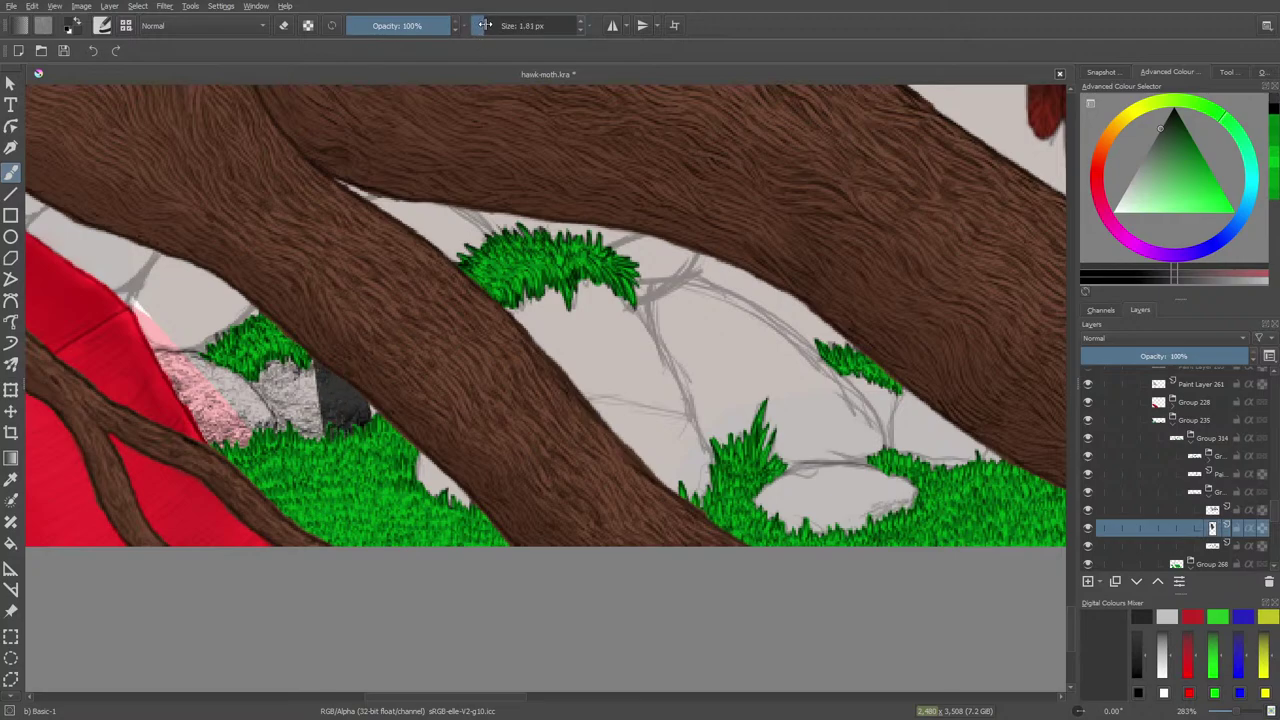
mouse_move(325, 343)
left_mouse_down()
mouse_move(320, 436)
mouse_move(312, 344)
mouse_move(305, 436)
left_mouse_up()
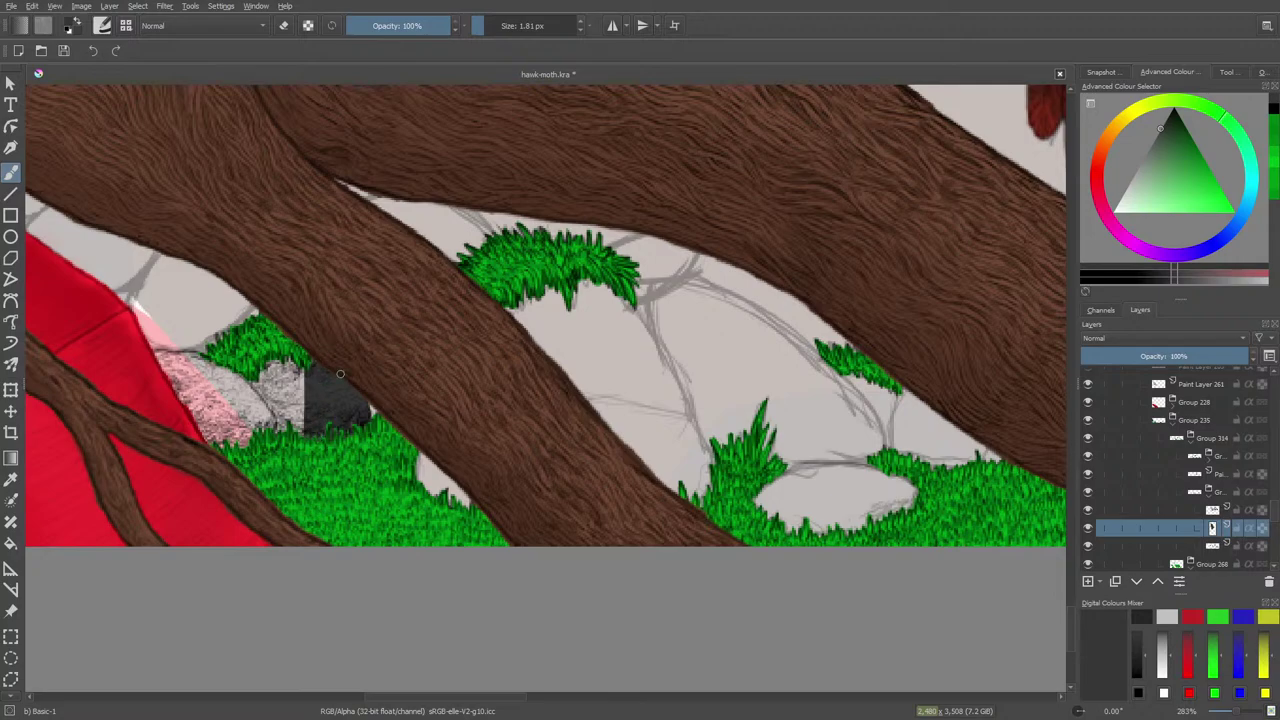
mouse_move(308, 358)
left_mouse_down()
mouse_move(302, 436)
mouse_move(285, 350)
mouse_move(276, 430)
mouse_move(262, 370)
mouse_move(270, 420)
mouse_move(258, 370)
mouse_move(246, 452)
mouse_move(240, 376)
mouse_move(236, 440)
mouse_move(234, 408)
left_mouse_up()
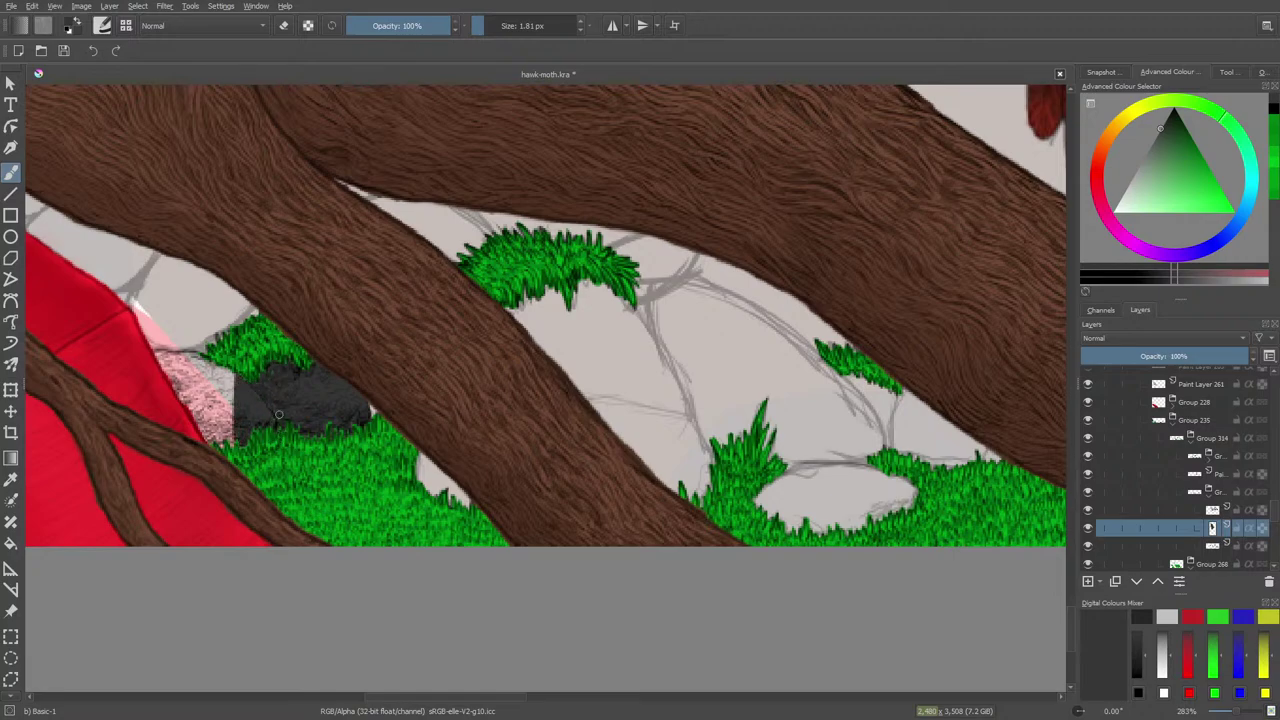
mouse_move(216, 366)
left_mouse_down()
mouse_move(277, 429)
mouse_move(212, 400)
mouse_move(205, 440)
mouse_move(236, 462)
mouse_move(186, 382)
mouse_move(210, 384)
mouse_move(186, 376)
mouse_move(180, 398)
mouse_move(176, 372)
mouse_move(155, 368)
mouse_move(244, 397)
mouse_move(230, 372)
mouse_move(172, 356)
mouse_move(205, 355)
left_mouse_up()
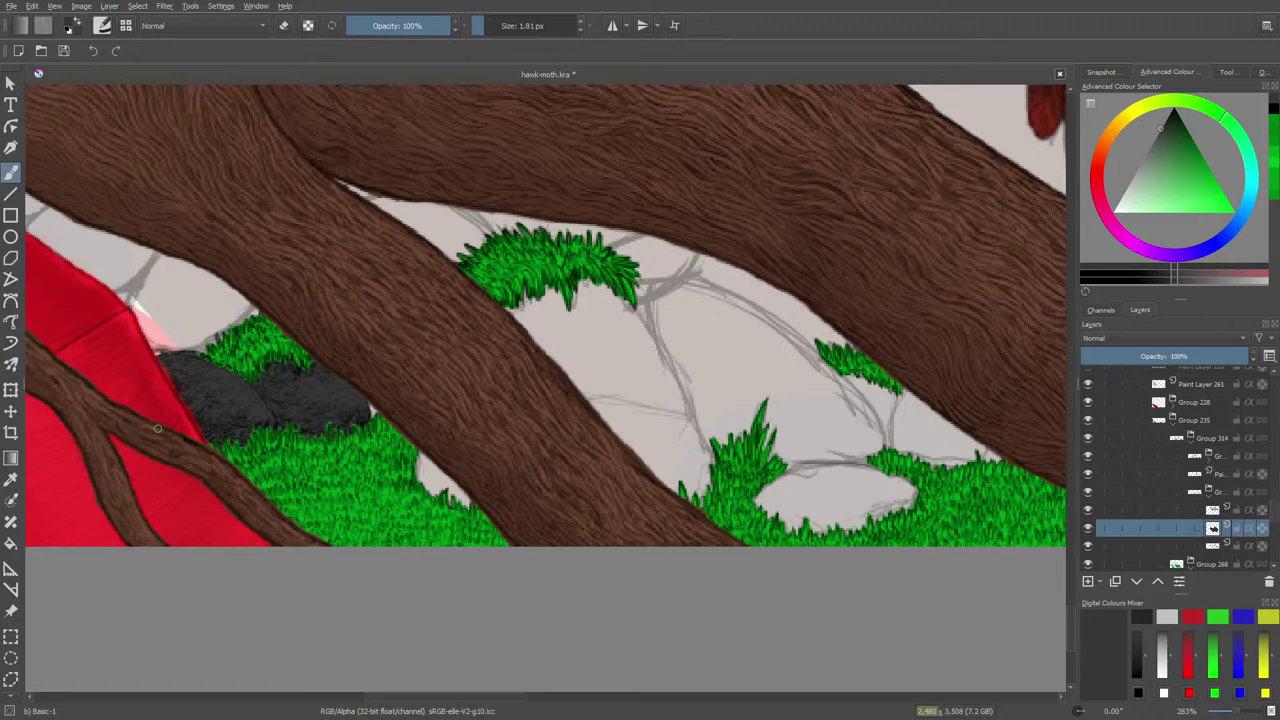
key("e")
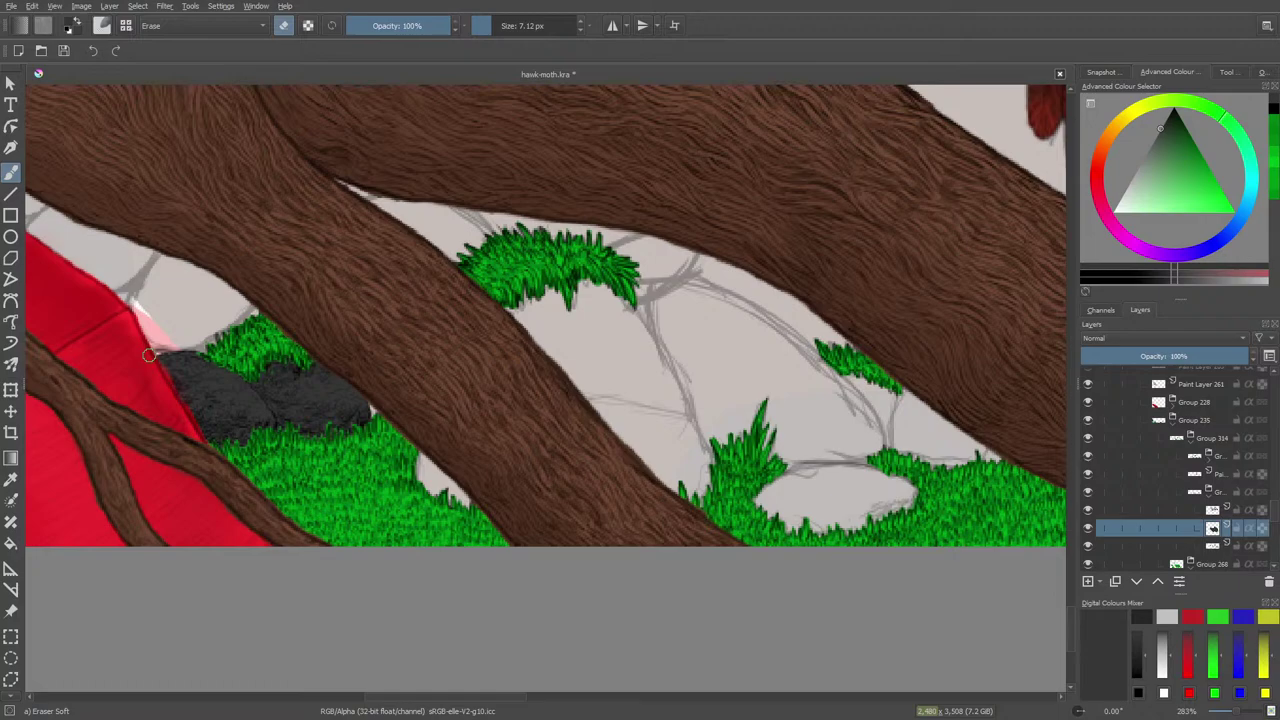
Select the rock ink layer again and set up the Ink-3 Gpen preset in black at 3.65 px
left_click(1176, 510)
right_click(288, 328)
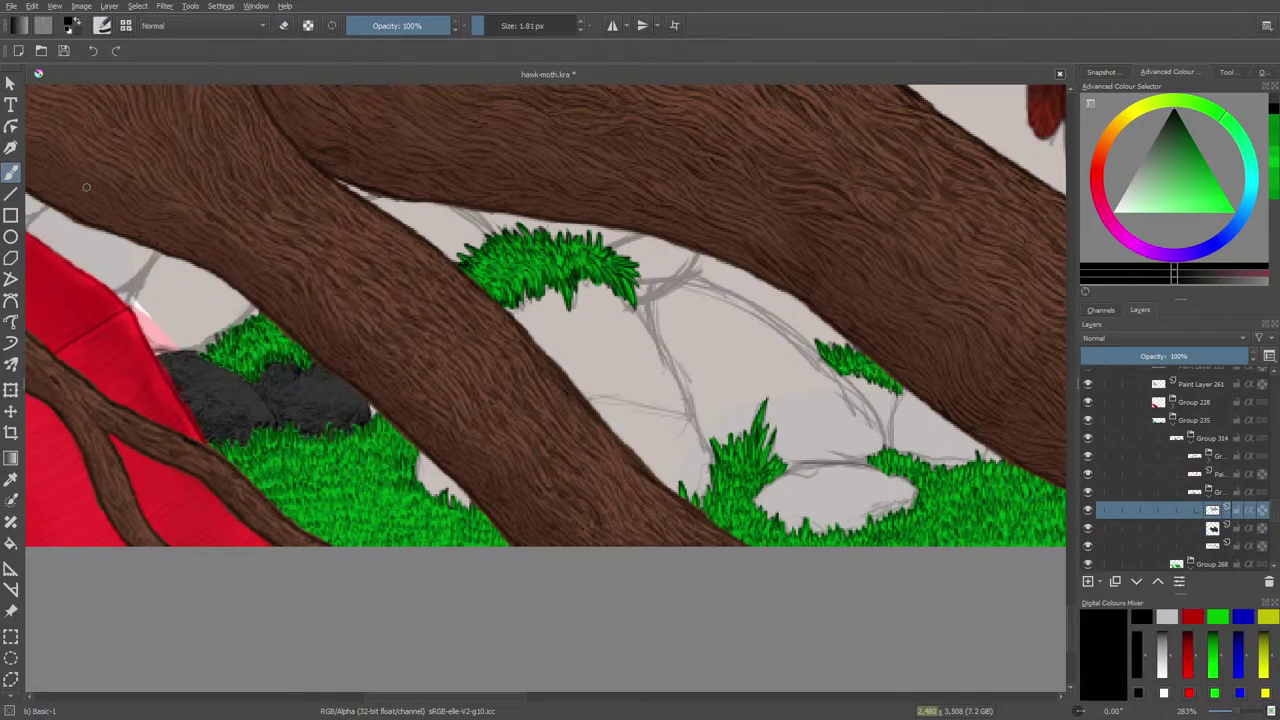
left_click(102, 25)
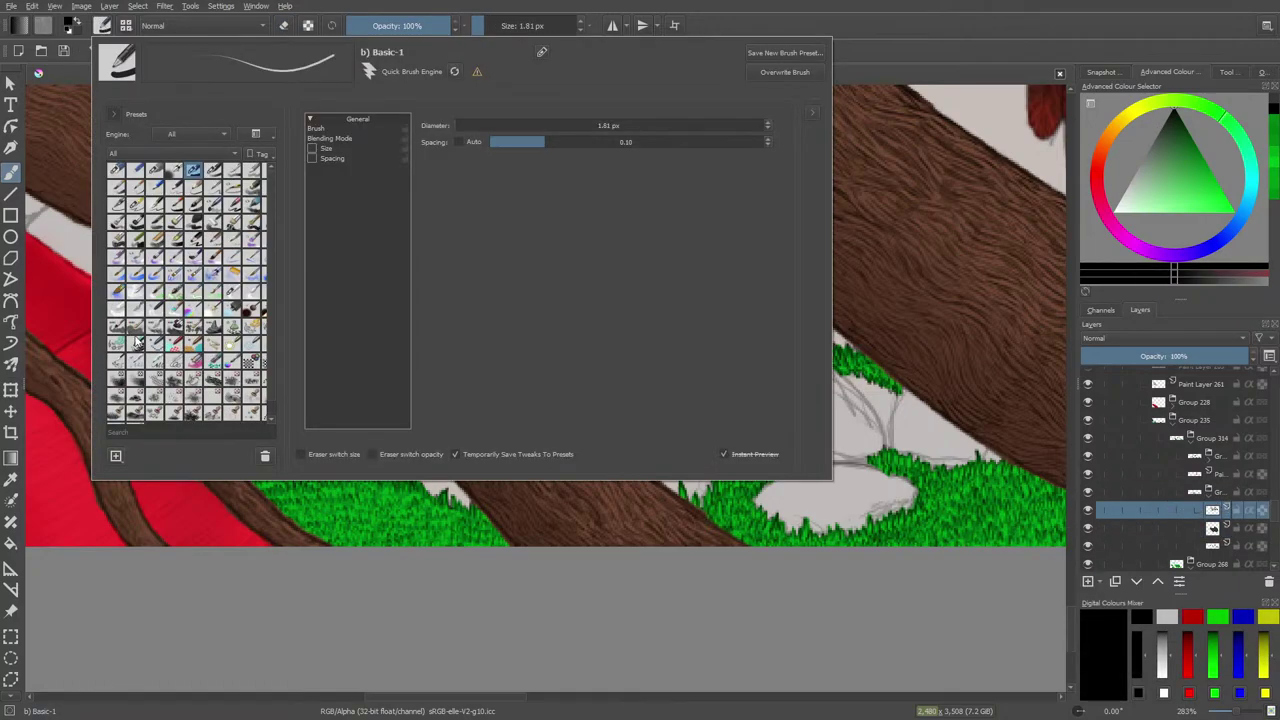
left_click(135, 205)
right_click(62, 219)
left_click(38, 138)
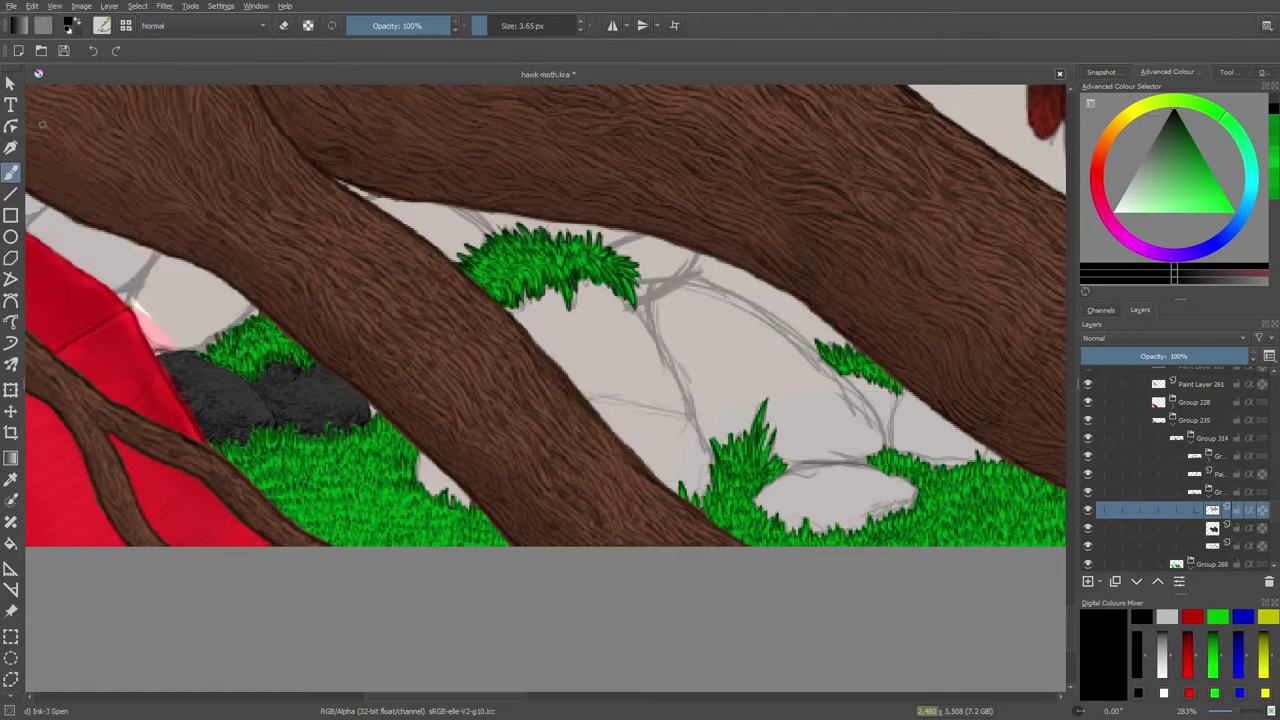
Outline the pale rock above the two dark rocks in black and begin texturing its edge along the grass tuft
left_click_drag(502, 700, 440, 705)
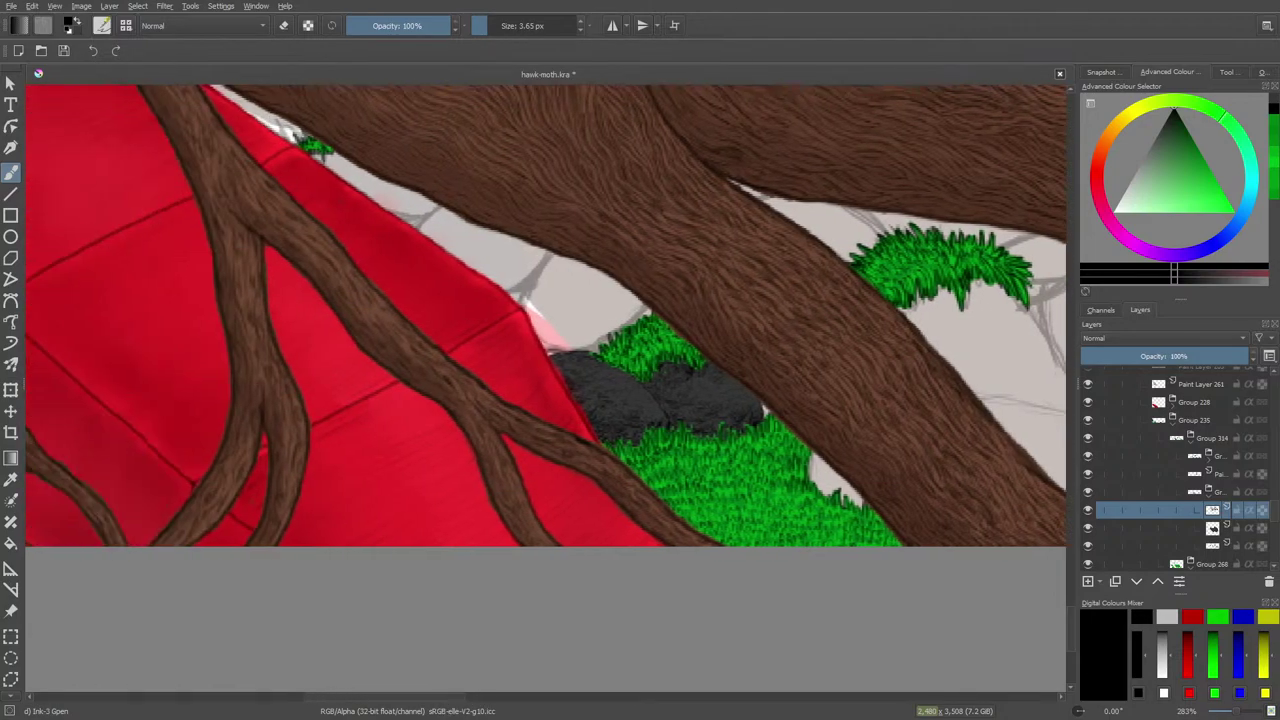
left_click_drag(1234, 710, 1242, 712)
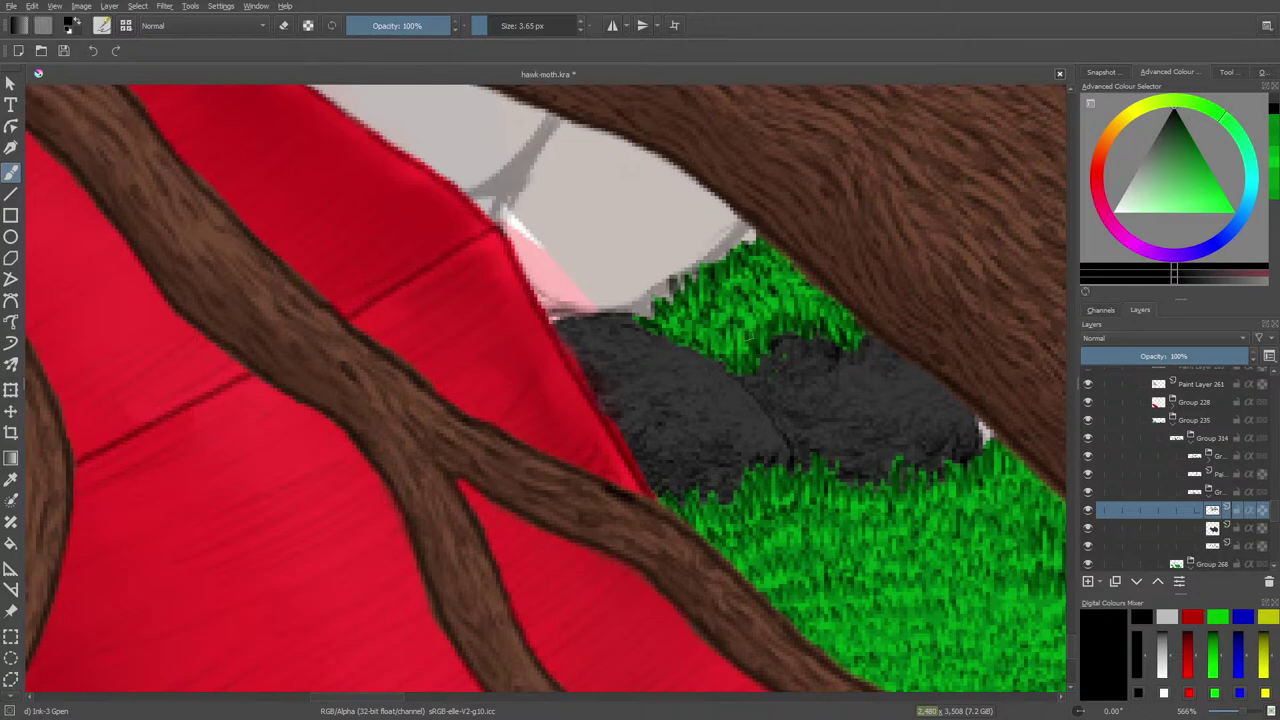
scroll(1068, 645, "up", 2)
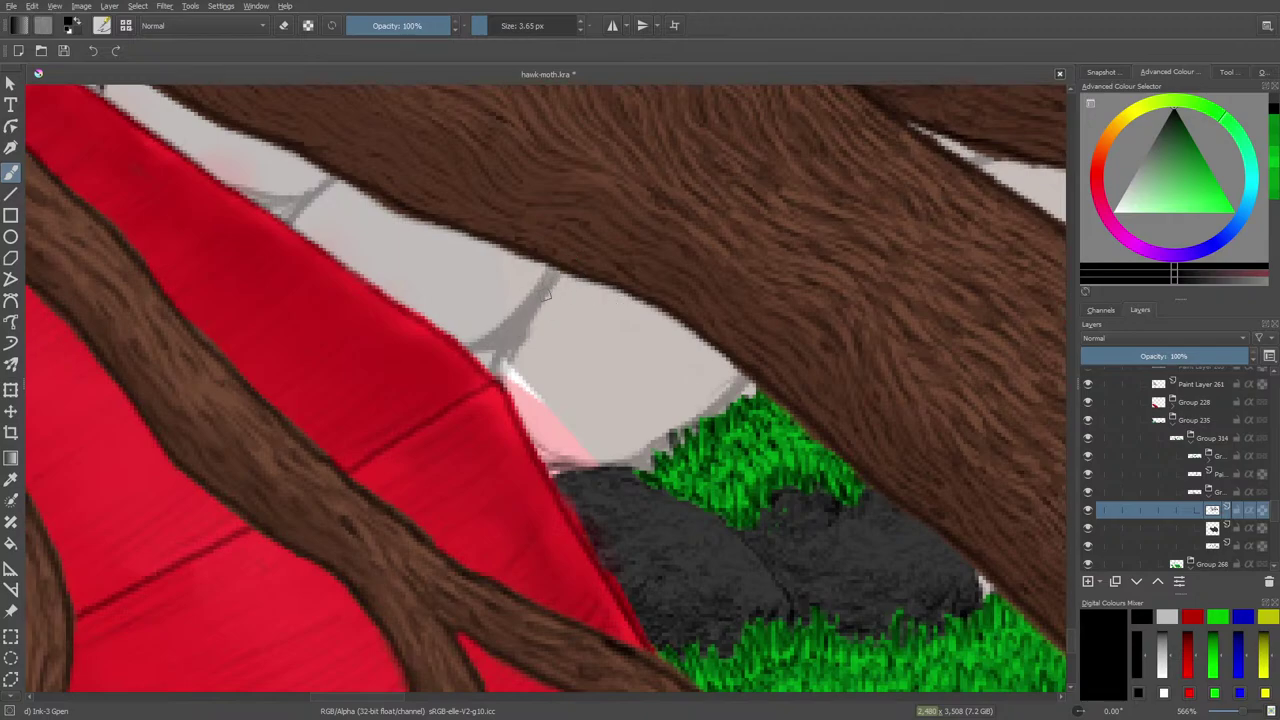
mouse_move(557, 268)
left_mouse_down()
mouse_move(544, 298)
mouse_move(530, 289)
mouse_move(497, 376)
left_mouse_up()
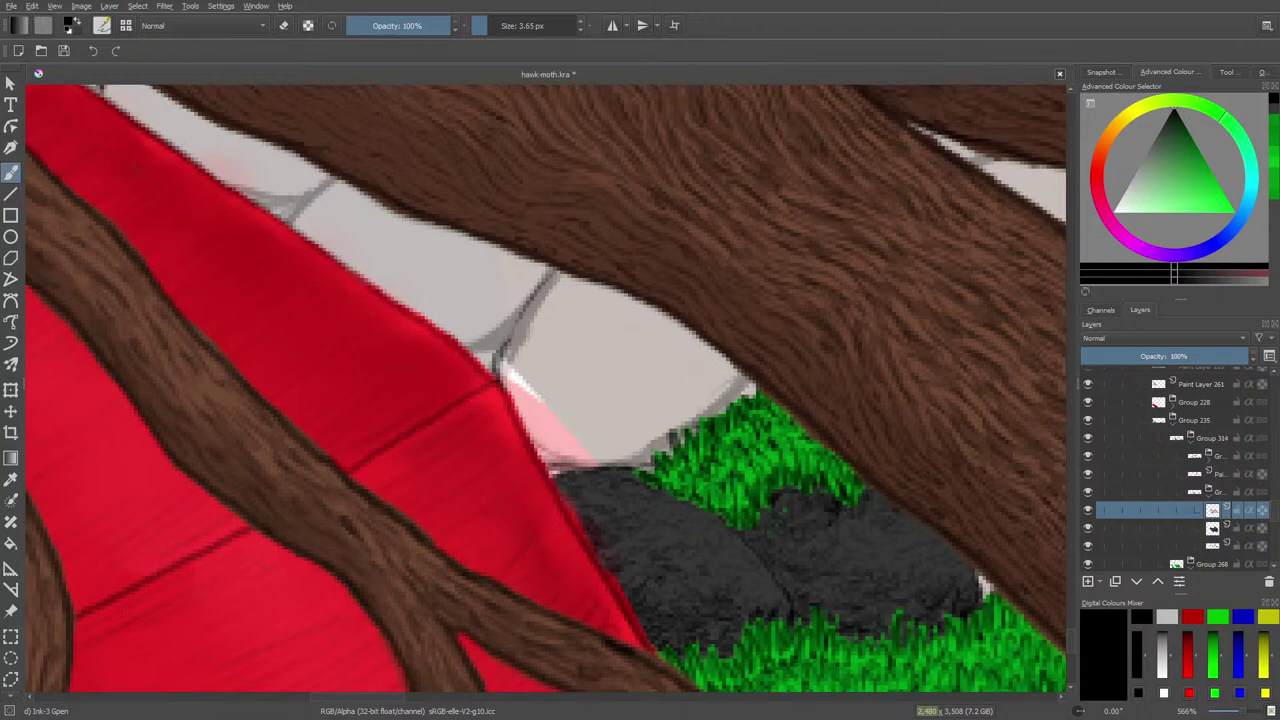
left_click_drag(650, 468, 528, 446)
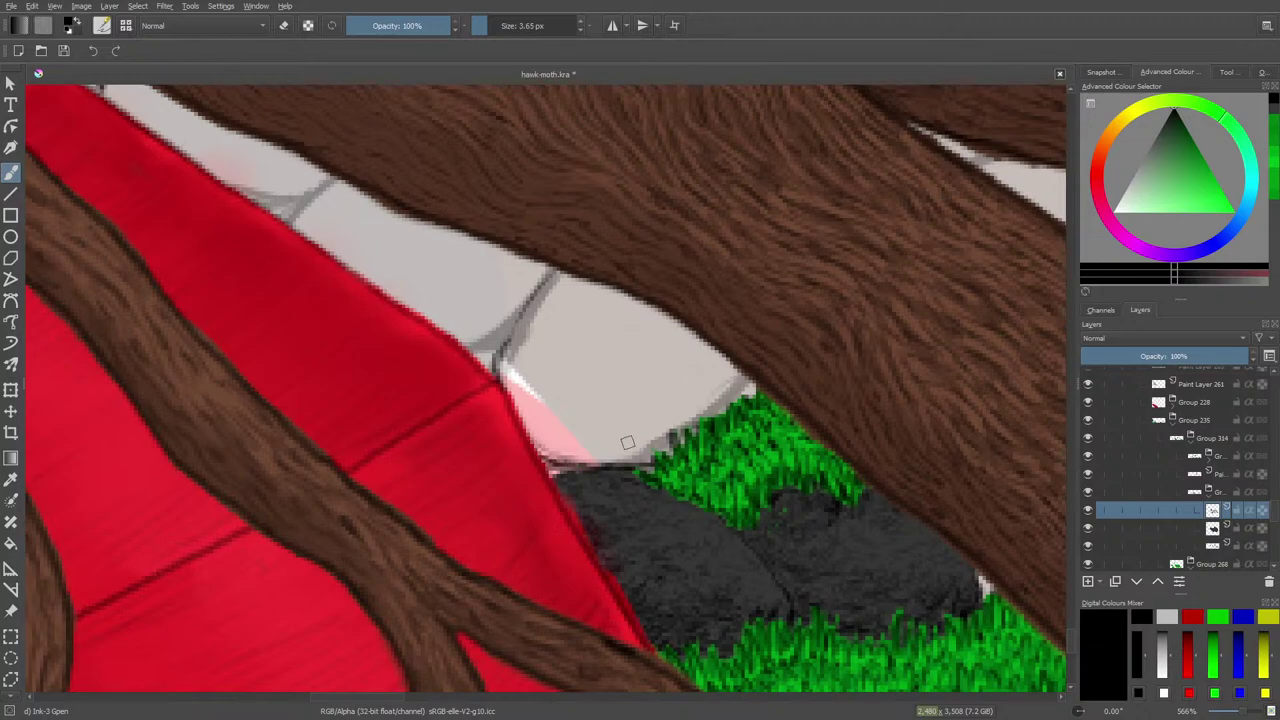
mouse_move(642, 462)
left_mouse_down()
mouse_move(542, 448)
mouse_move(650, 456)
mouse_move(603, 443)
mouse_move(722, 402)
mouse_move(700, 394)
mouse_move(722, 378)
mouse_move(738, 400)
mouse_move(612, 460)
mouse_move(610, 440)
mouse_move(692, 412)
mouse_move(682, 392)
mouse_move(708, 386)
mouse_move(704, 364)
mouse_move(689, 362)
mouse_move(708, 386)
left_mouse_up()
left_click_drag(724, 388, 648, 412)
Build up short black texture strokes along the pale rock's borders with the grass and the red structure, working in towards its middle
right_click(569, 378)
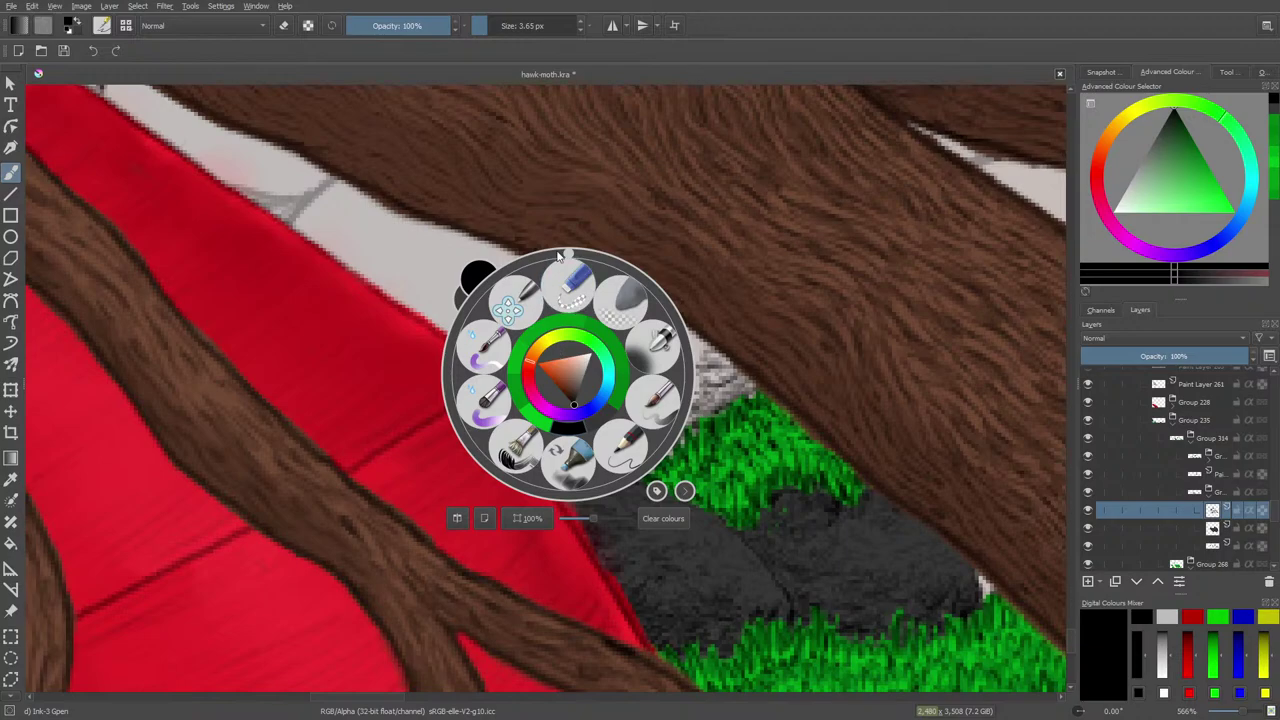
left_click_drag(567, 253, 459, 432)
right_click(456, 193)
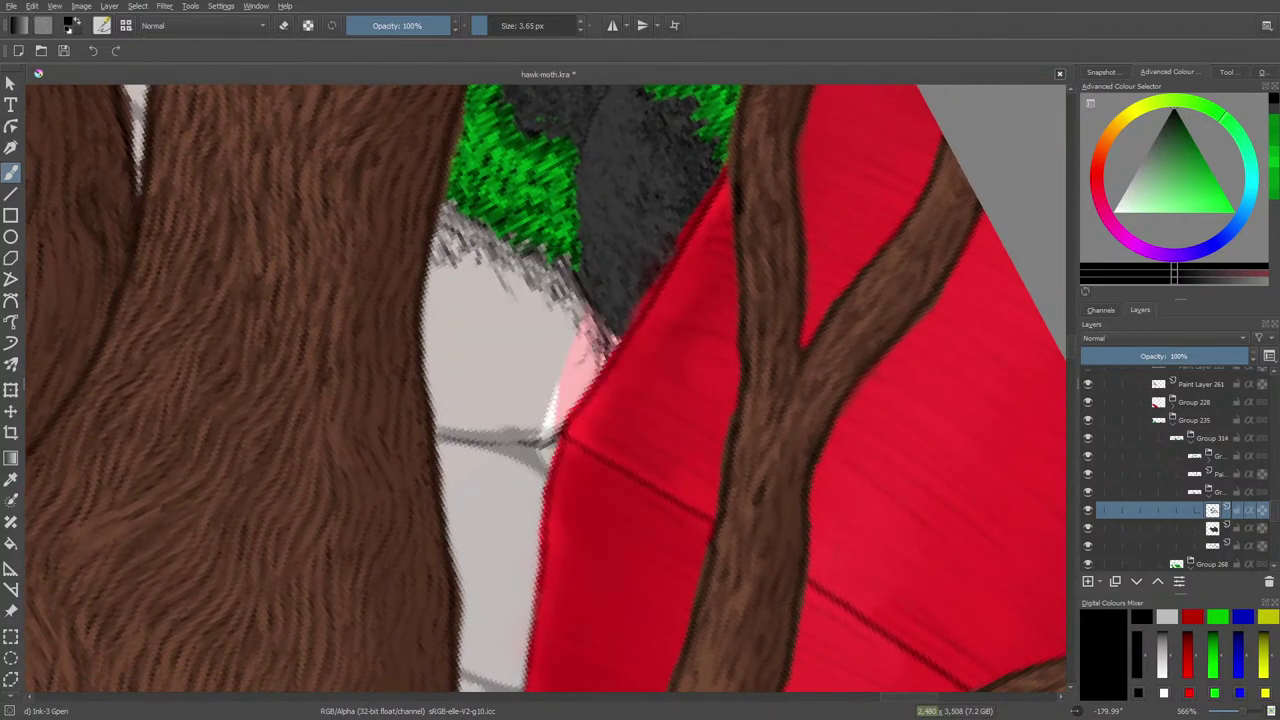
mouse_move(569, 372)
left_mouse_down()
mouse_move(585, 350)
mouse_move(566, 360)
mouse_move(576, 345)
mouse_move(565, 336)
mouse_move(588, 365)
mouse_move(592, 325)
mouse_move(595, 375)
mouse_move(575, 385)
mouse_move(578, 350)
mouse_move(580, 395)
mouse_move(547, 434)
mouse_move(565, 398)
mouse_move(534, 365)
mouse_move(556, 360)
mouse_move(552, 318)
mouse_move(496, 298)
mouse_move(508, 276)
mouse_move(480, 274)
mouse_move(486, 244)
mouse_move(436, 210)
left_mouse_up()
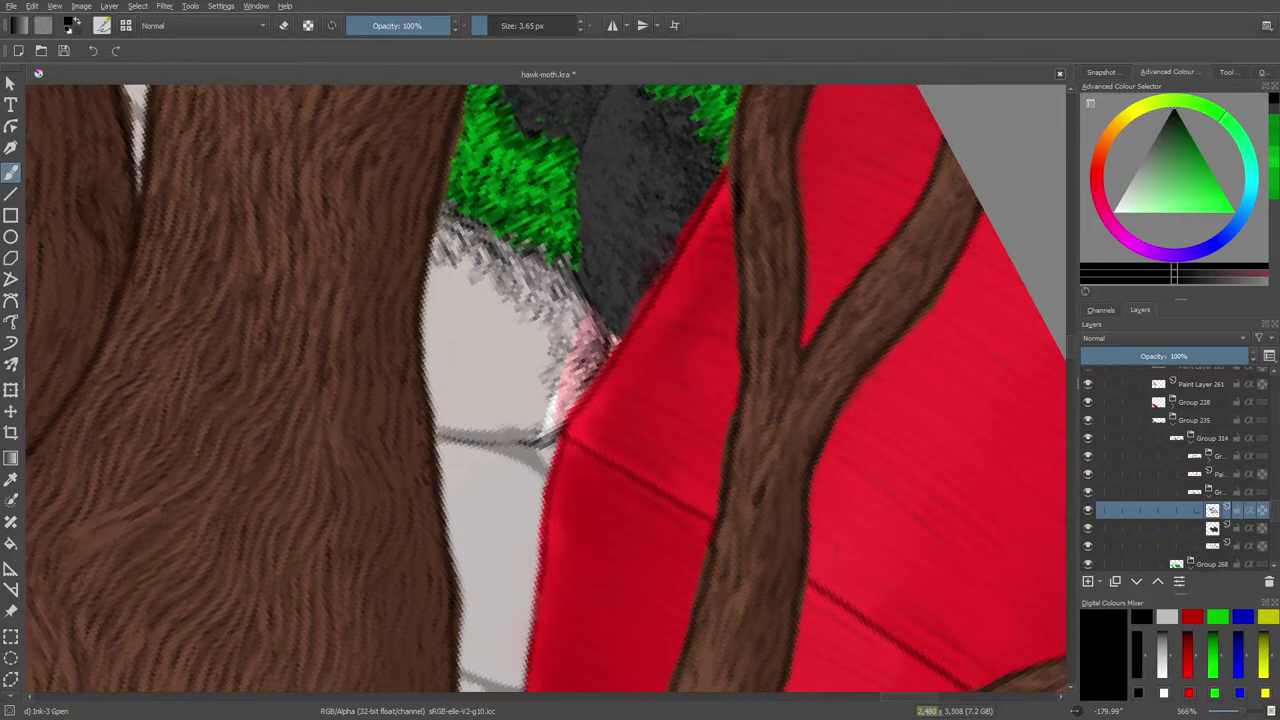
mouse_move(556, 260)
left_mouse_down()
mouse_move(566, 266)
mouse_move(502, 258)
mouse_move(438, 225)
left_mouse_up()
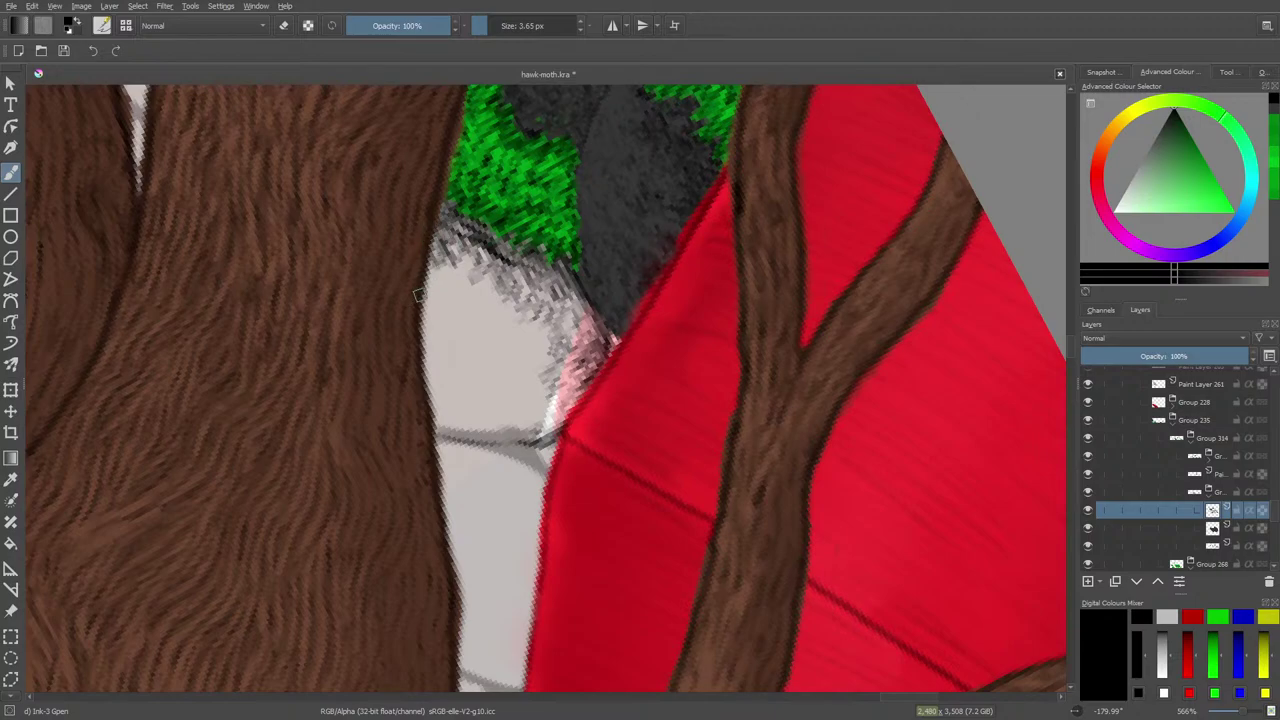
mouse_move(531, 401)
left_mouse_down()
mouse_move(507, 333)
mouse_move(540, 360)
mouse_move(440, 268)
mouse_move(420, 278)
mouse_move(470, 270)
mouse_move(502, 302)
mouse_move(490, 282)
mouse_move(452, 299)
mouse_move(452, 288)
mouse_move(445, 304)
mouse_move(470, 331)
mouse_move(495, 318)
mouse_move(480, 314)
mouse_move(513, 394)
mouse_move(471, 357)
left_mouse_up()
Extend the fine black texture strokes across the middle and upper part of the pale rock, up to the thick root
right_click(463, 388)
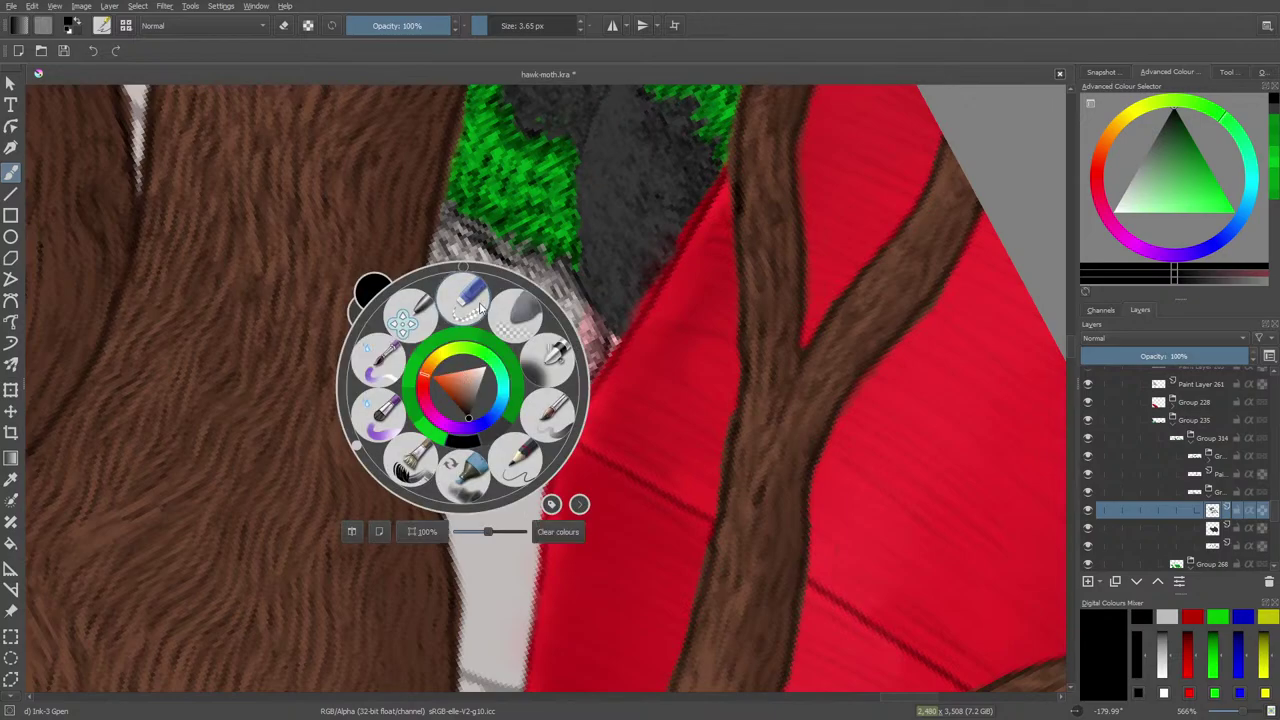
left_click(463, 267)
left_click(404, 246)
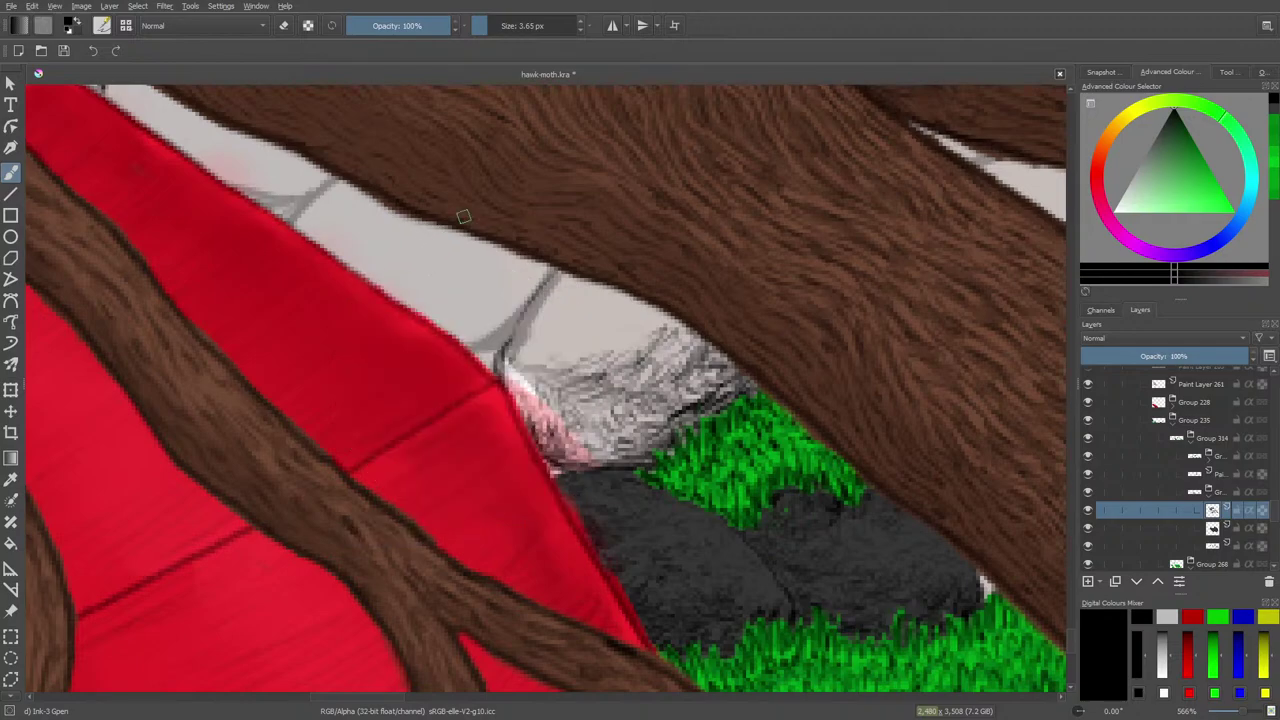
mouse_move(648, 338)
left_mouse_down()
mouse_move(616, 349)
mouse_move(575, 422)
mouse_move(612, 434)
left_mouse_up()
mouse_move(566, 360)
left_mouse_down()
mouse_move(522, 386)
mouse_move(550, 402)
left_mouse_up()
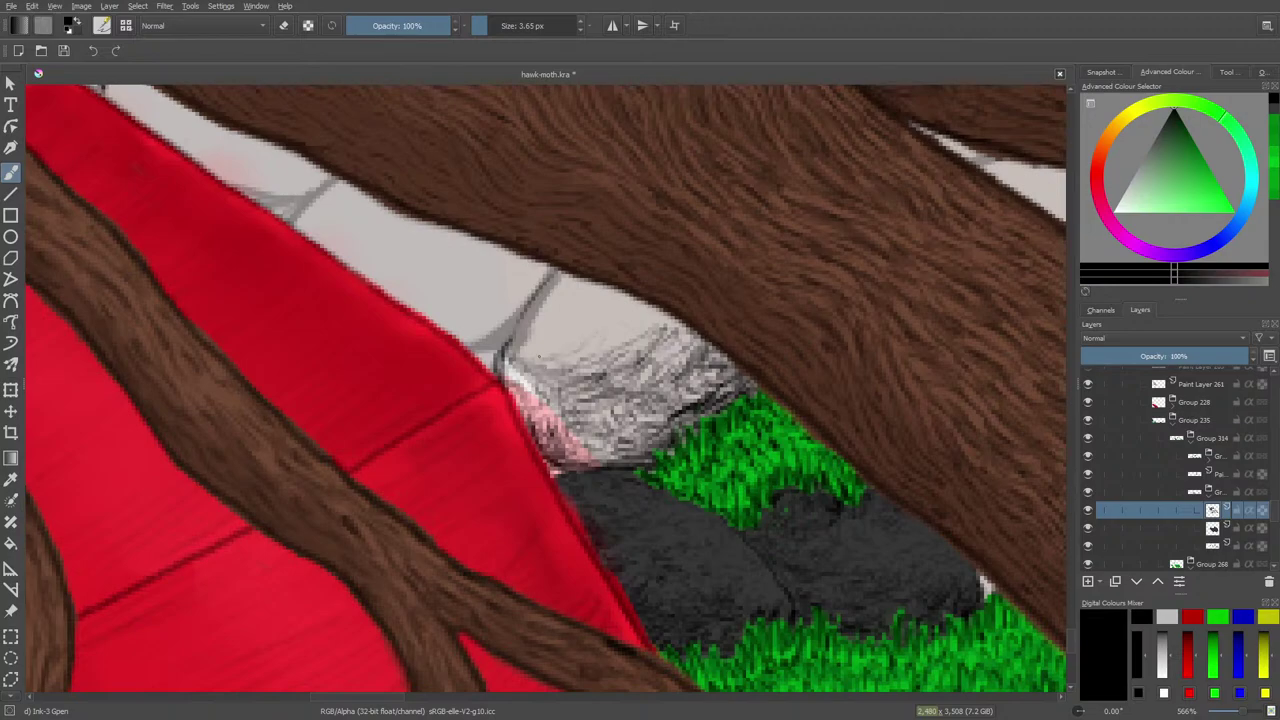
mouse_move(612, 328)
left_mouse_down()
mouse_move(572, 364)
mouse_move(556, 360)
mouse_move(604, 350)
mouse_move(620, 326)
left_mouse_up()
left_click_drag(680, 314, 658, 340)
mouse_move(668, 314)
left_mouse_down()
mouse_move(646, 328)
mouse_move(626, 320)
left_mouse_up()
mouse_move(632, 316)
left_mouse_down()
mouse_move(580, 330)
mouse_move(576, 316)
mouse_move(568, 328)
left_mouse_up()
left_click_drag(576, 330, 530, 356)
mouse_move(546, 312)
left_mouse_down()
mouse_move(530, 336)
mouse_move(520, 328)
left_mouse_up()
left_click_drag(528, 332, 514, 348)
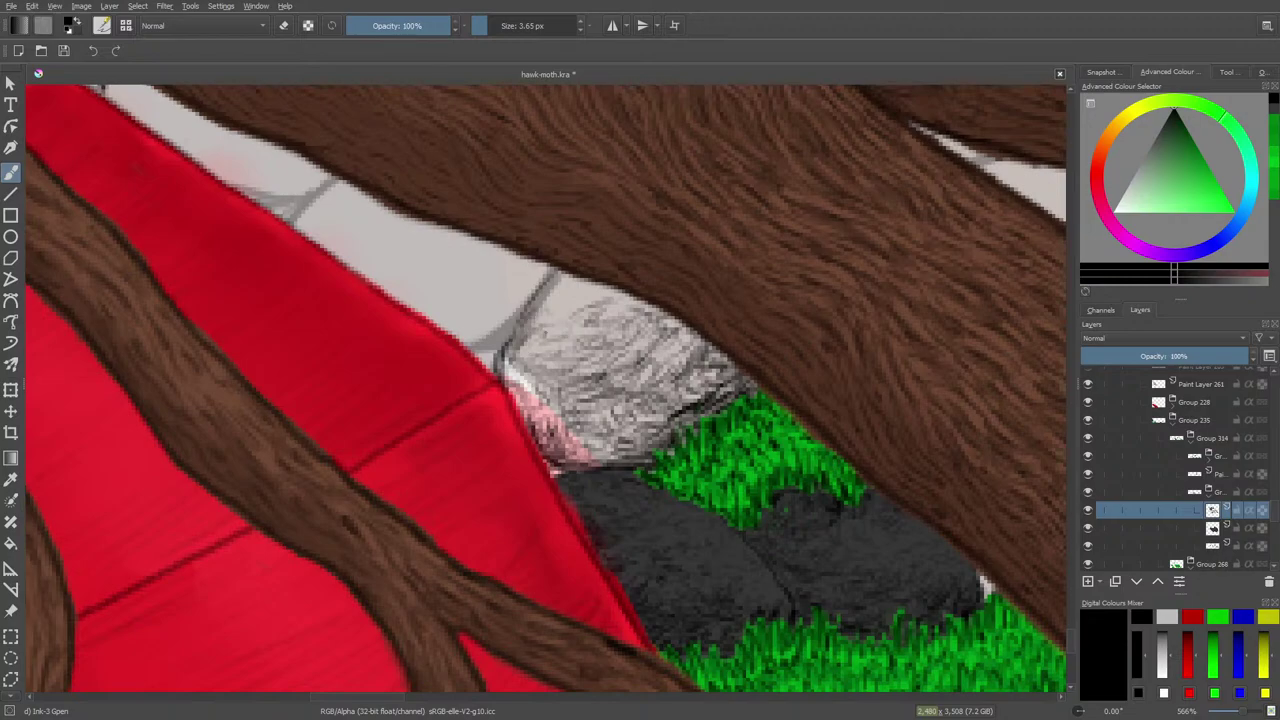
Texture the rock's remaining upper corner and deepen the strokes along its edge beside the red structure
left_click_drag(562, 313, 534, 323)
mouse_move(564, 306)
left_mouse_down()
mouse_move(538, 318)
mouse_move(557, 303)
left_mouse_up()
left_click_drag(590, 296, 554, 302)
mouse_move(566, 284)
left_mouse_down()
mouse_move(552, 294)
mouse_move(566, 295)
left_mouse_up()
mouse_move(590, 280)
left_mouse_down()
mouse_move(568, 294)
mouse_move(582, 294)
mouse_move(558, 280)
left_mouse_up()
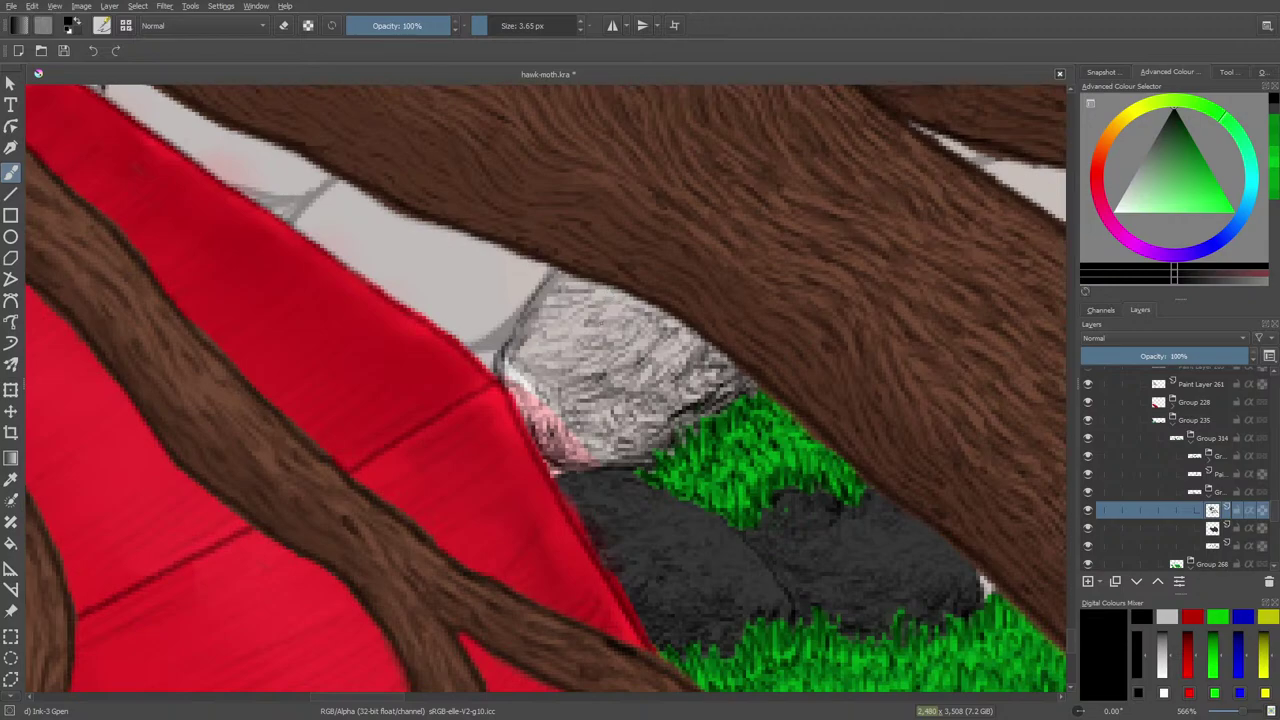
mouse_move(622, 311)
left_mouse_down()
mouse_move(580, 338)
mouse_move(592, 314)
mouse_move(569, 318)
left_mouse_up()
left_click_drag(594, 333, 516, 378)
left_click_drag(526, 362, 514, 392)
mouse_move(542, 396)
left_mouse_down()
mouse_move(514, 402)
mouse_move(520, 412)
left_mouse_up()
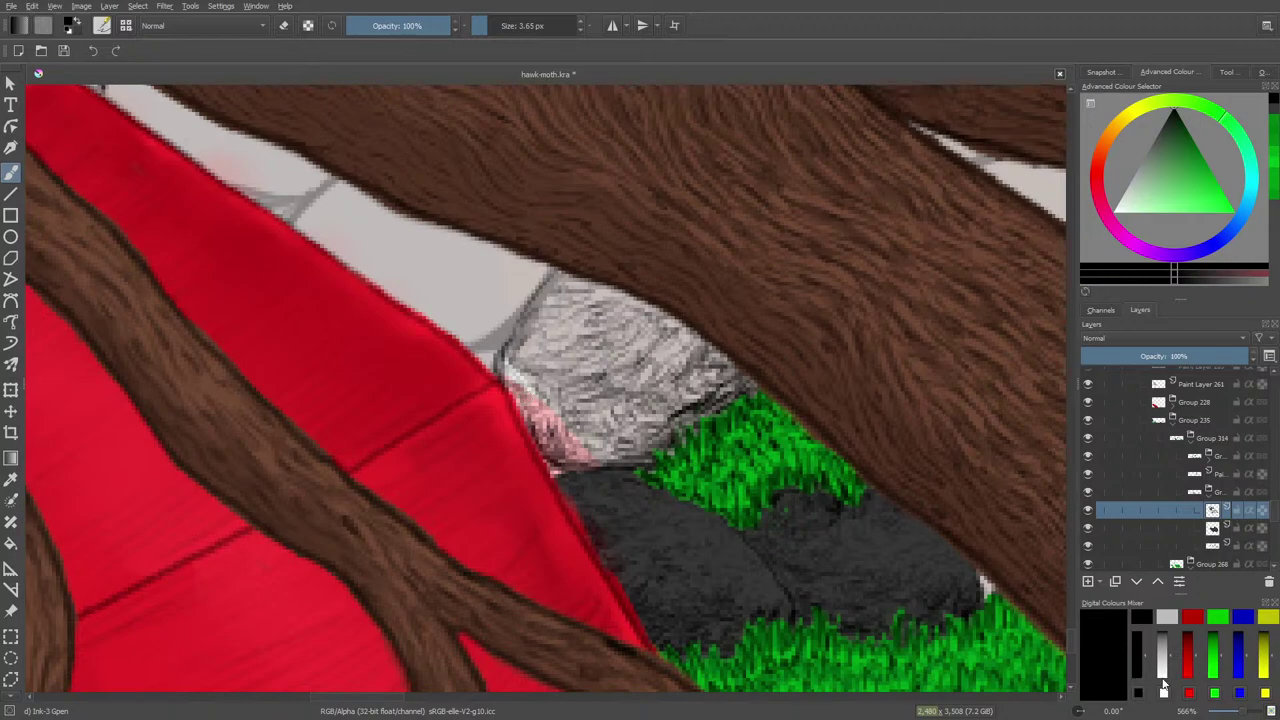
Switch from the ink pen to the Blender Basic preset at 12.29 px
left_click_drag(1242, 711, 1218, 711)
right_click(473, 328)
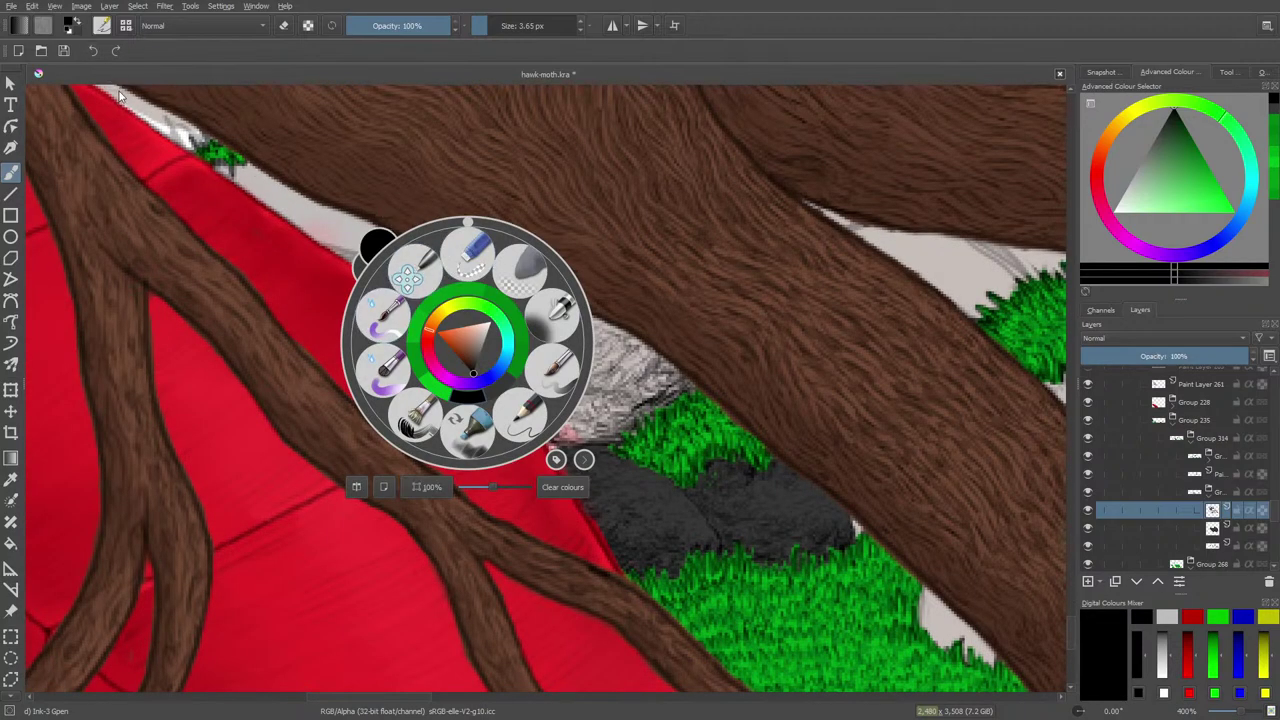
left_click(129, 139)
left_click(101, 26)
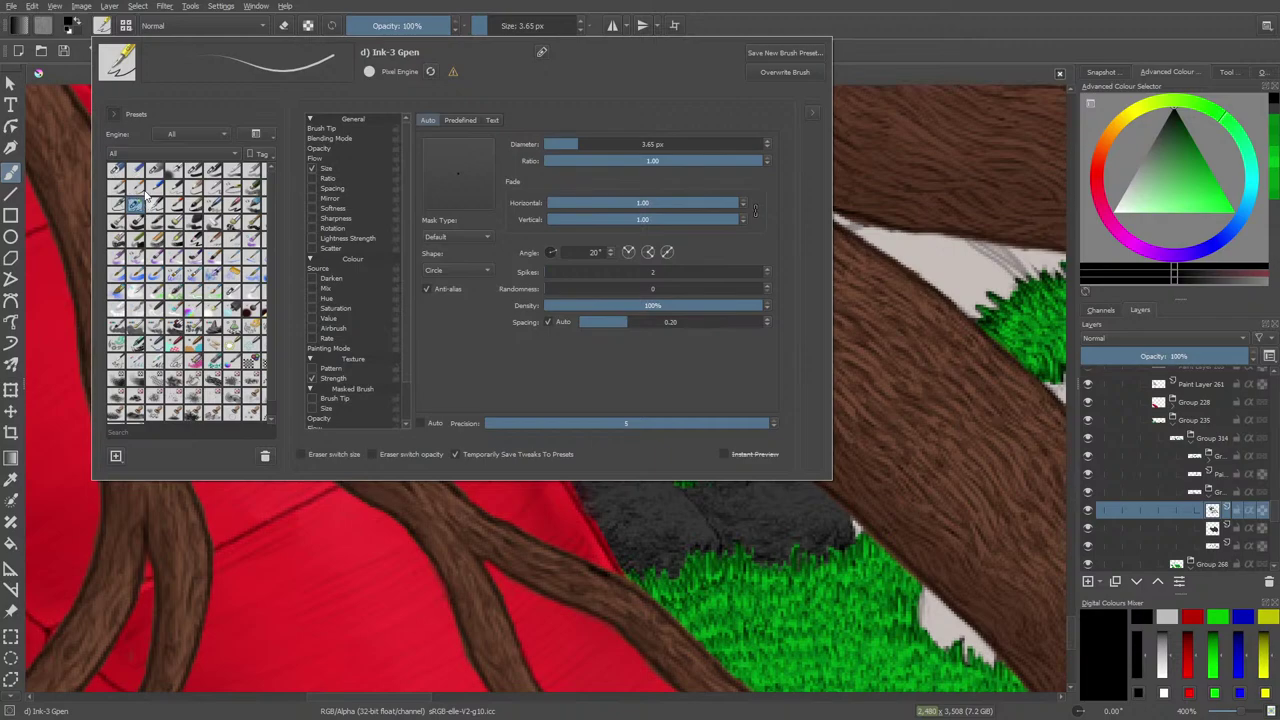
left_click(225, 292)
left_click(85, 199)
right_click(85, 199)
left_click(125, 90)
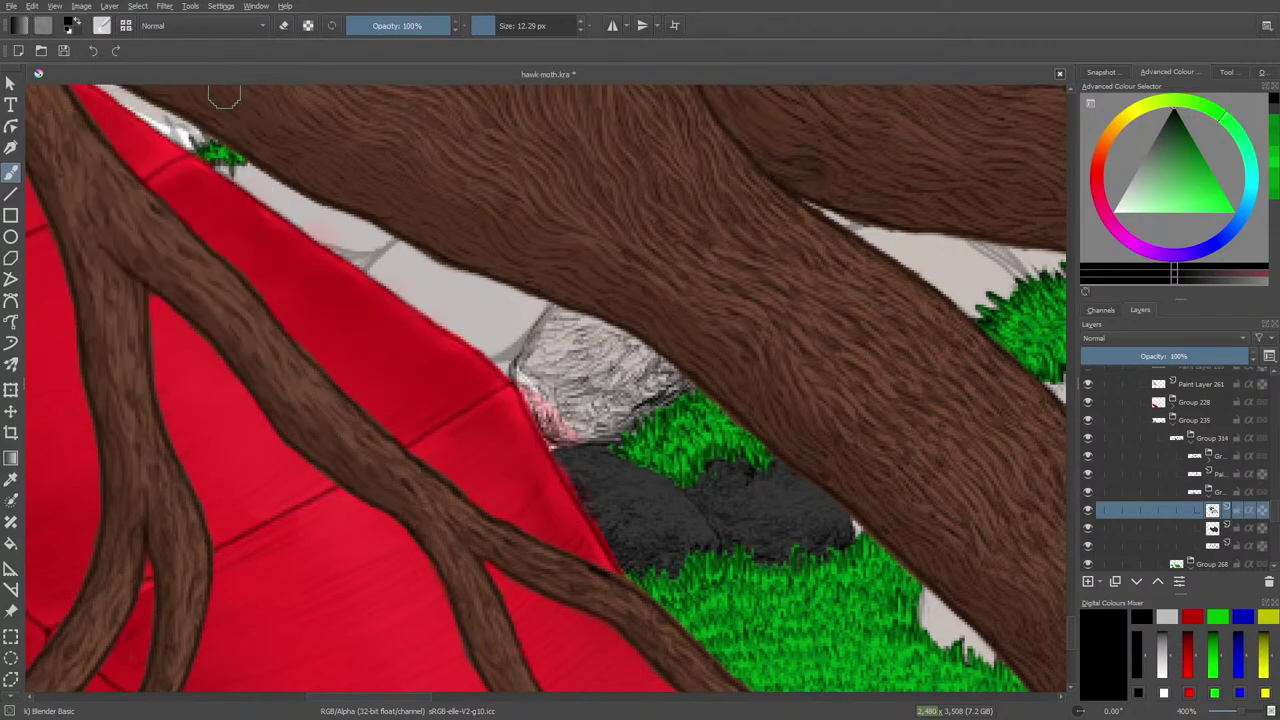
Smudge the pale rock's texture with the blender at 4.12 px, then erase its middle and upper part with Eraser Soft
left_click_drag(489, 25, 481, 25)
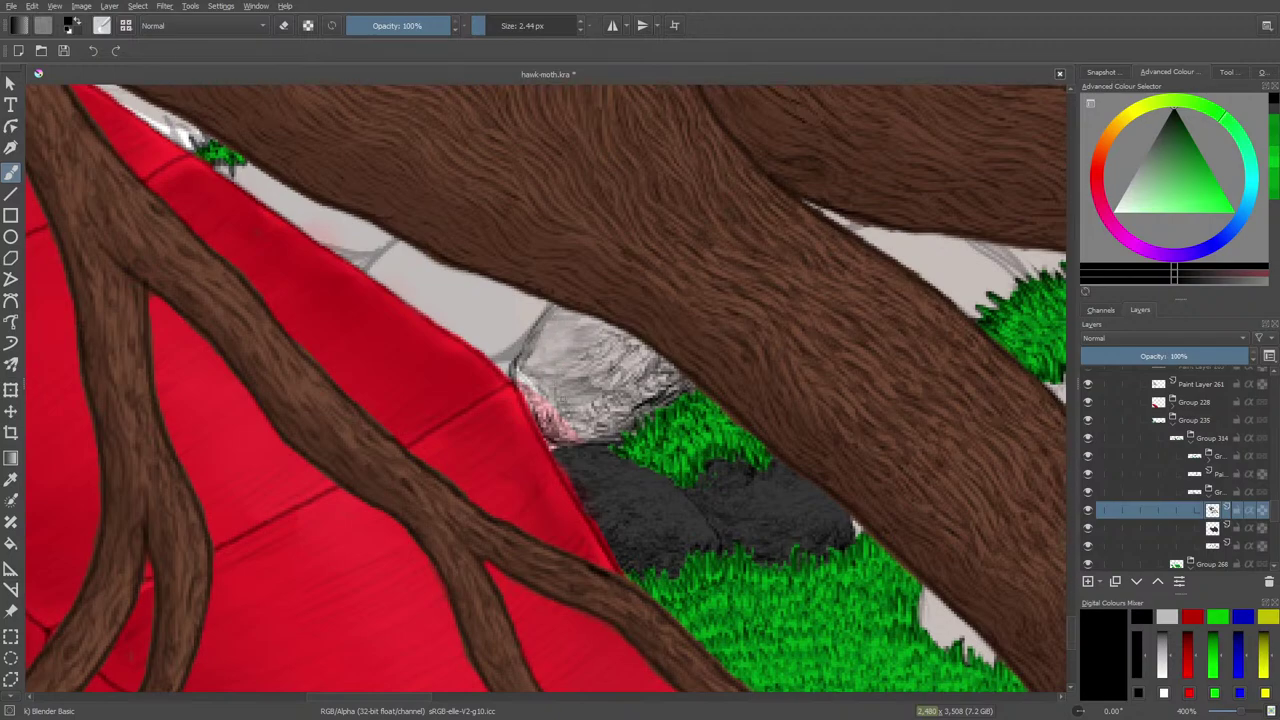
left_click(487, 22)
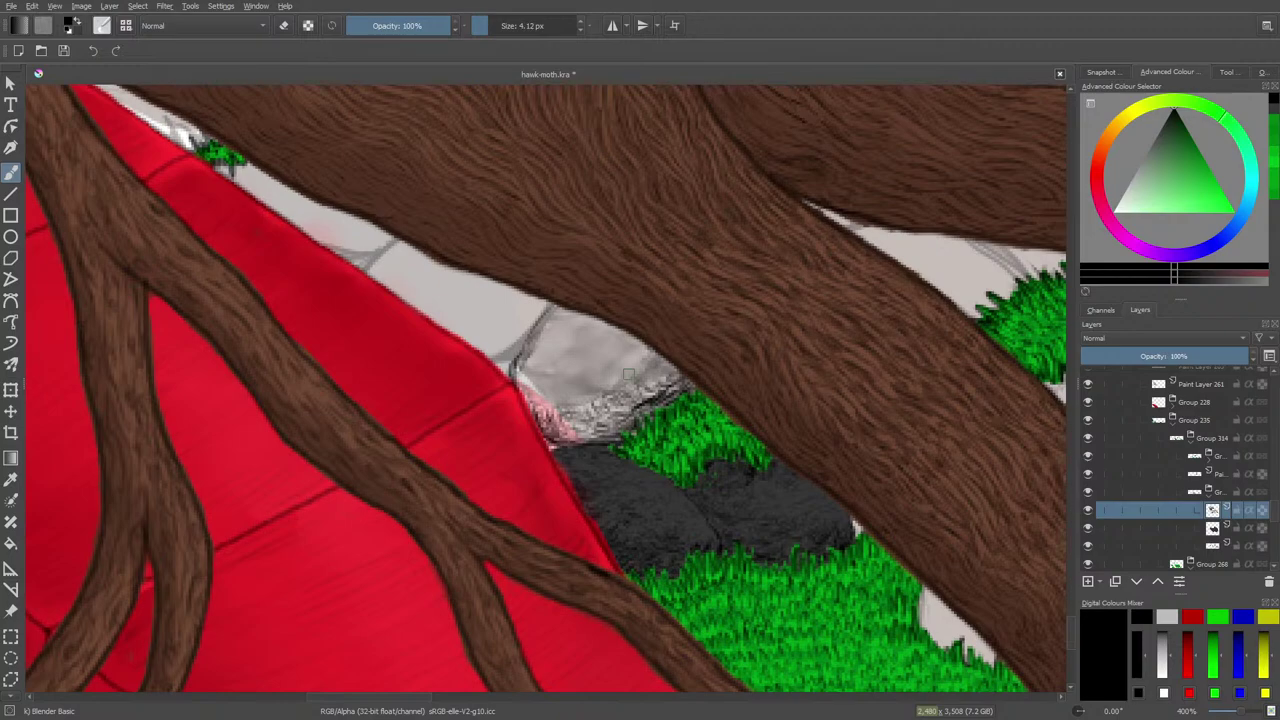
key("e")
mouse_move(679, 357)
left_mouse_down()
mouse_move(587, 392)
mouse_move(643, 342)
mouse_move(563, 388)
mouse_move(606, 335)
mouse_move(544, 361)
mouse_move(574, 323)
mouse_move(535, 369)
mouse_move(586, 349)
mouse_move(547, 388)
mouse_move(564, 393)
mouse_move(644, 351)
mouse_move(591, 391)
mouse_move(679, 356)
mouse_move(598, 361)
mouse_move(605, 324)
mouse_move(544, 360)
mouse_move(564, 323)
mouse_move(563, 378)
mouse_move(647, 357)
mouse_move(562, 389)
mouse_move(540, 353)
mouse_move(533, 382)
mouse_move(535, 354)
mouse_move(552, 382)
mouse_move(557, 352)
mouse_move(570, 372)
mouse_move(594, 327)
mouse_move(542, 356)
mouse_move(620, 352)
mouse_move(602, 346)
mouse_move(570, 384)
mouse_move(596, 380)
mouse_move(558, 389)
mouse_move(667, 346)
mouse_move(552, 395)
mouse_move(660, 365)
left_mouse_up()
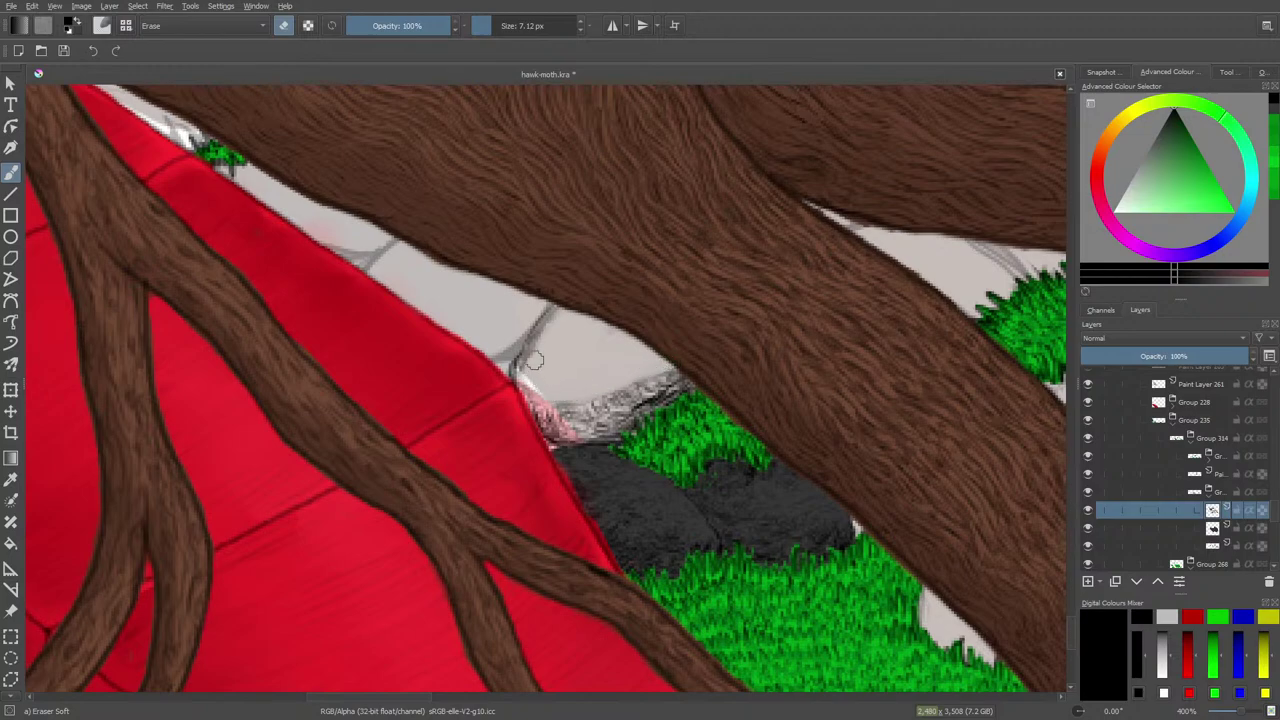
Switch to the Ink-3 Gpen brush preset at 3.65 px
key("slash")
left_click(102, 27)
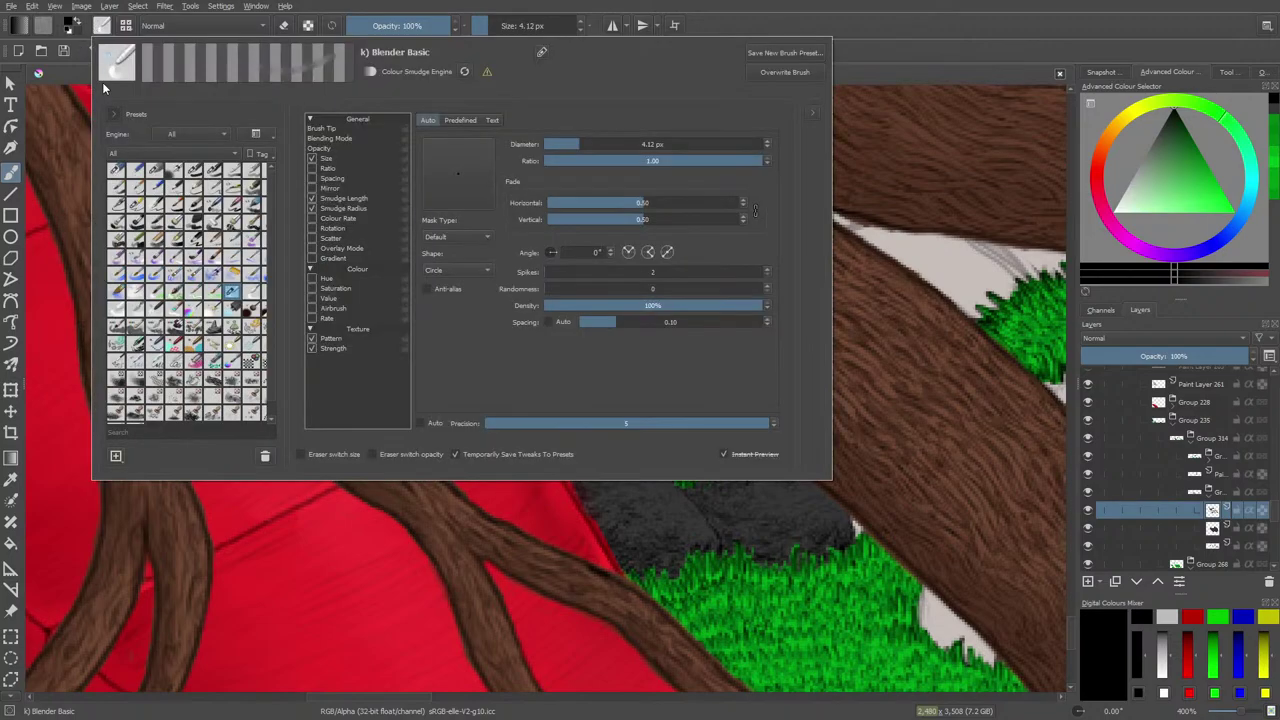
left_click(132, 209)
right_click(79, 115)
left_click(408, 261)
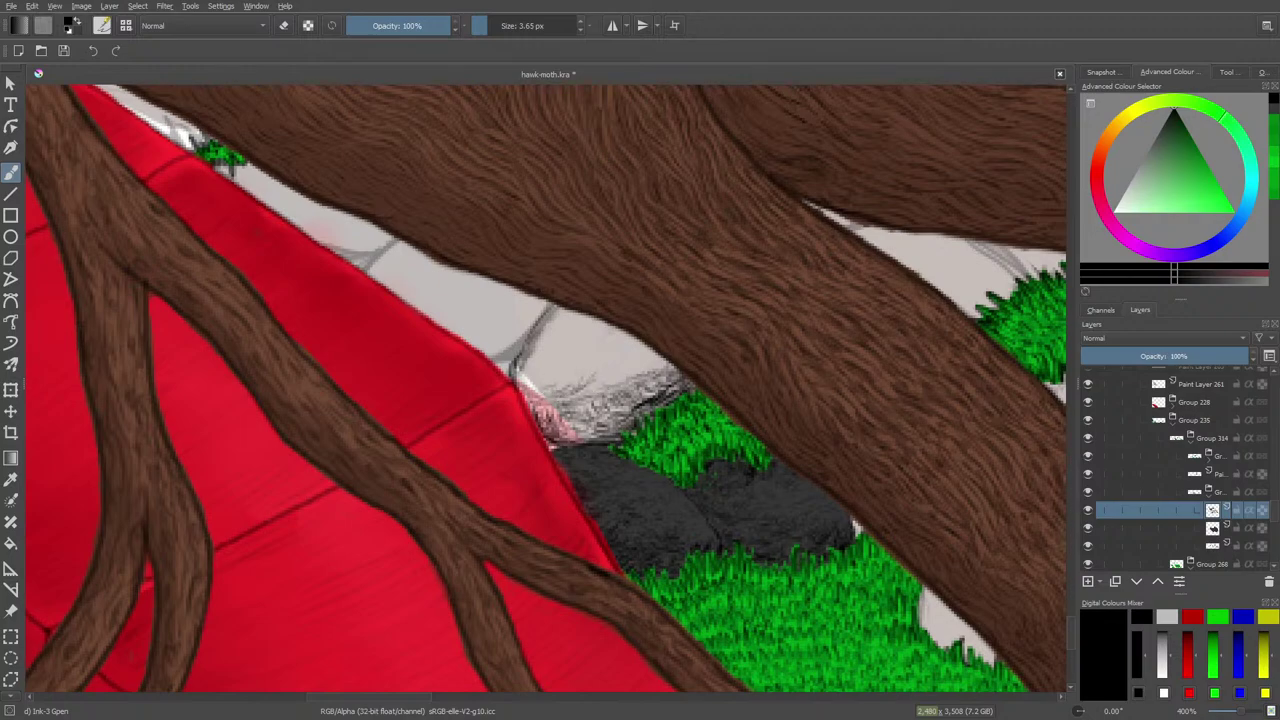
Redraw fine black texture strokes over the erased part of the pale rock, from the grass border up to the thick root
left_click_drag(594, 382, 640, 366)
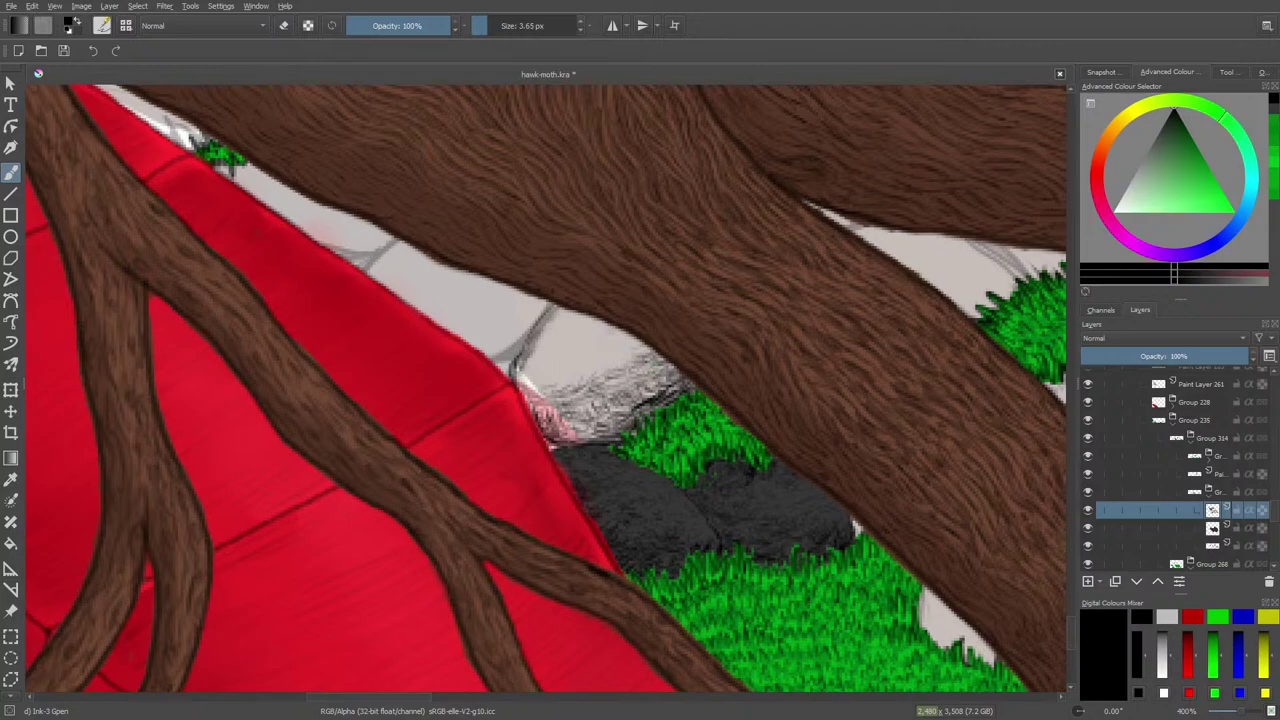
left_click_drag(630, 388, 646, 384)
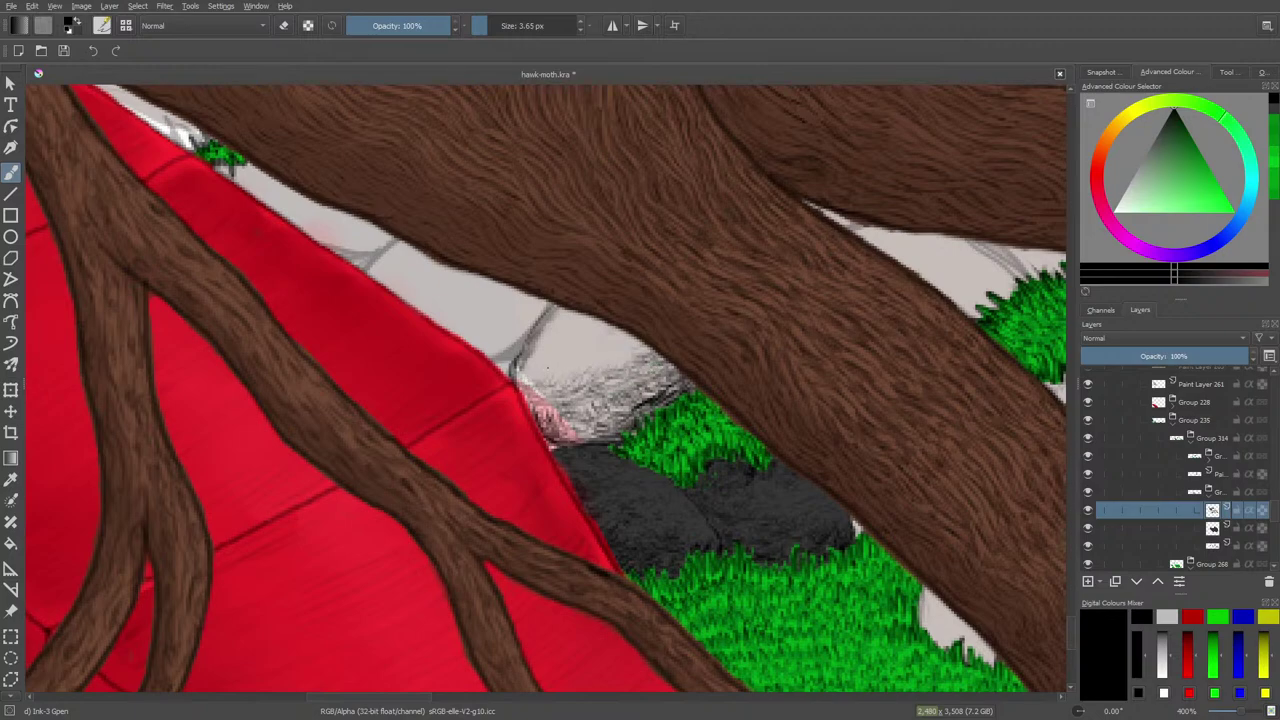
left_click_drag(556, 376, 582, 366)
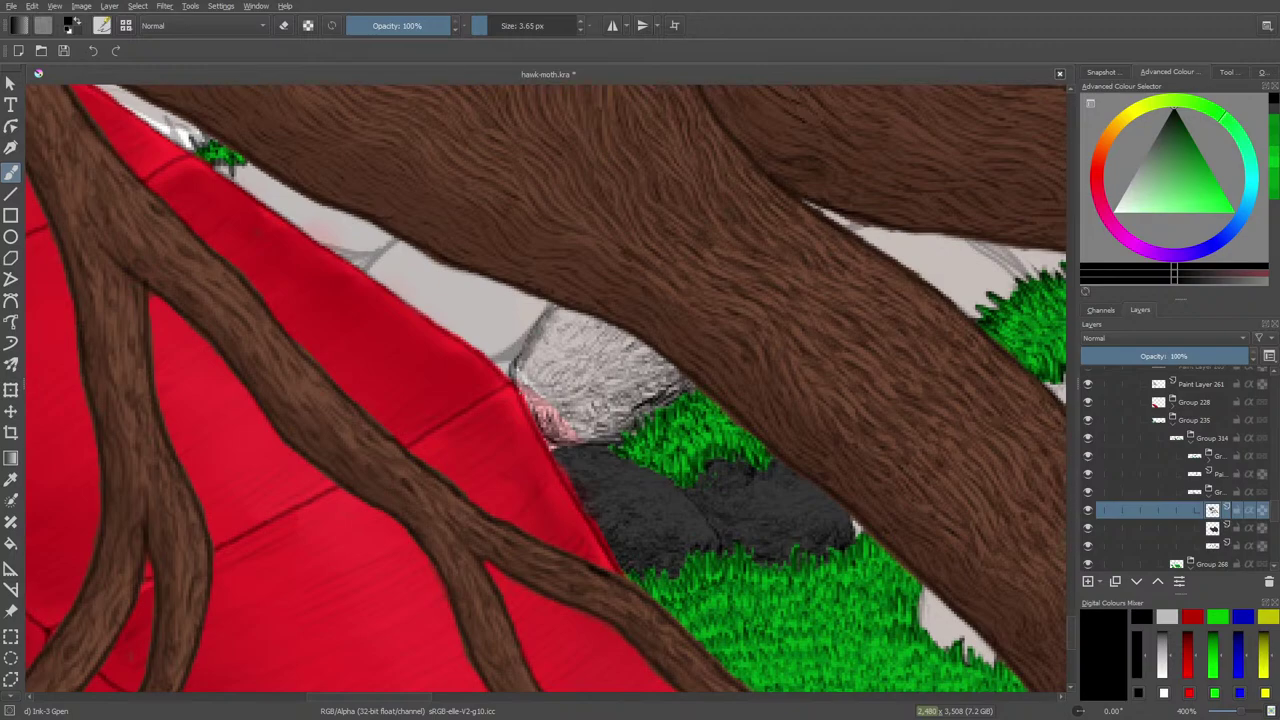
left_click_drag(529, 384, 527, 378)
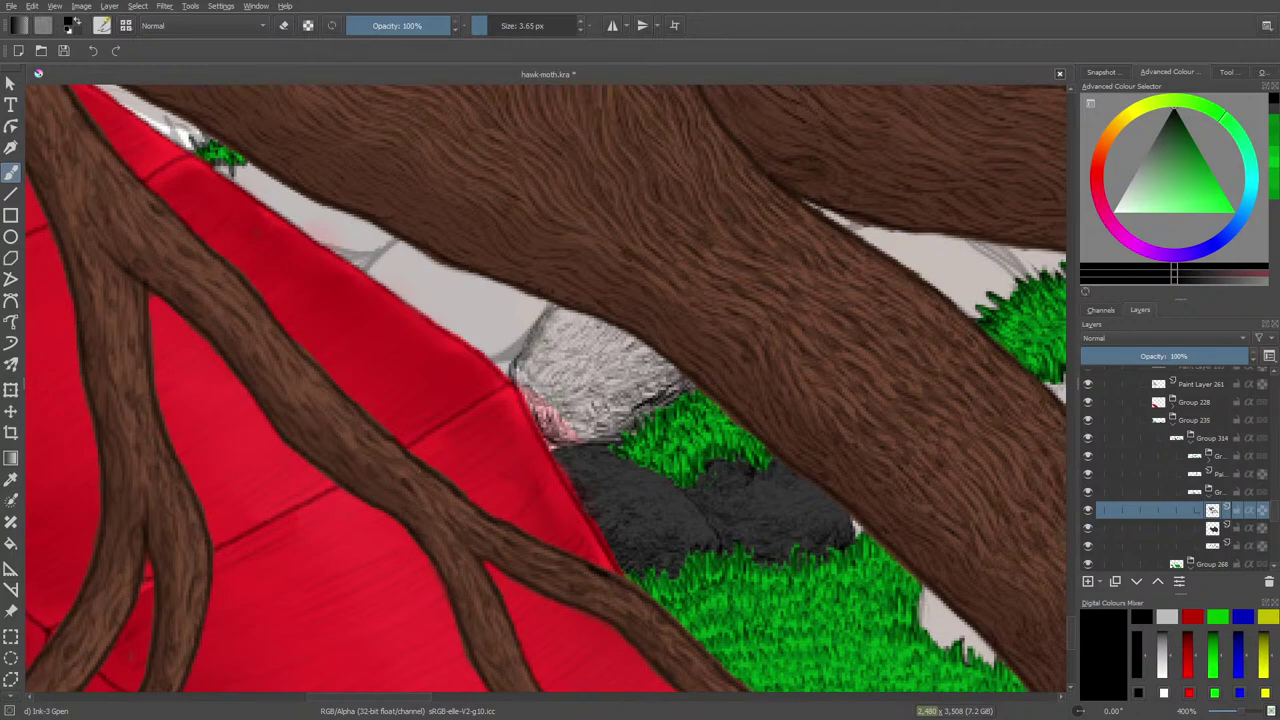
left_click_drag(556, 412, 596, 431)
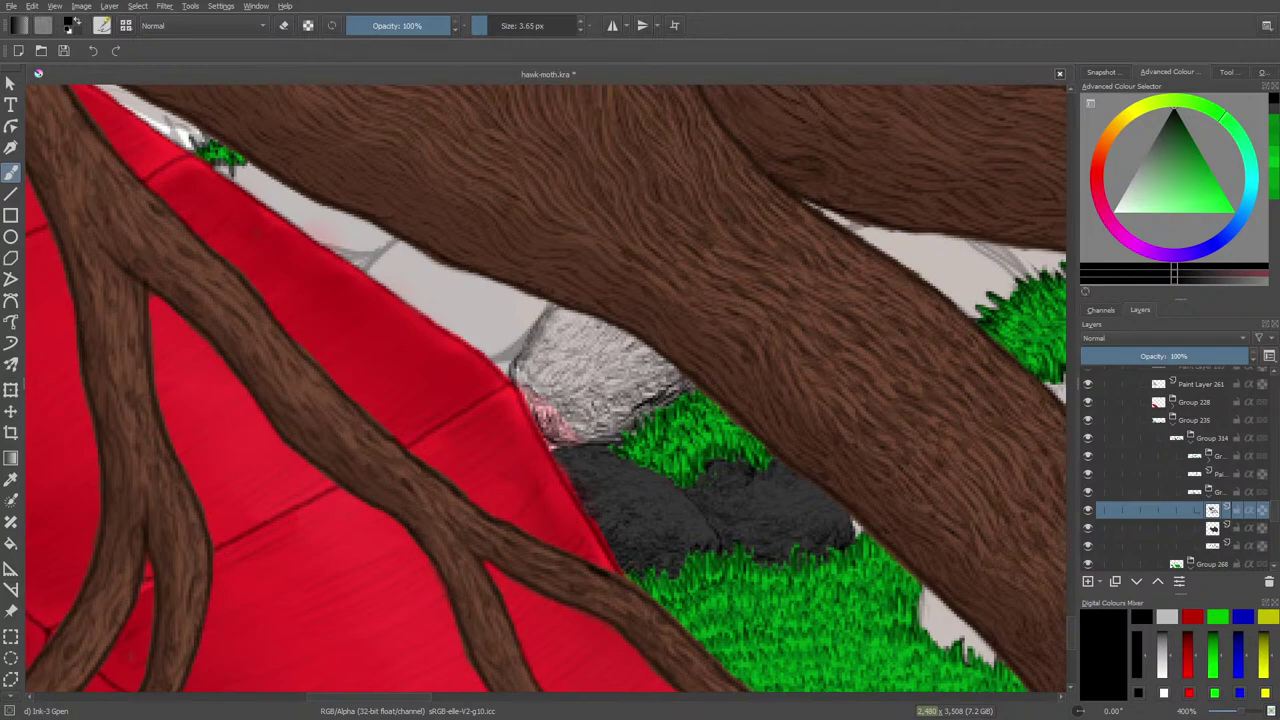
mouse_move(560, 390)
left_mouse_down()
mouse_move(628, 358)
mouse_move(560, 313)
left_mouse_up()
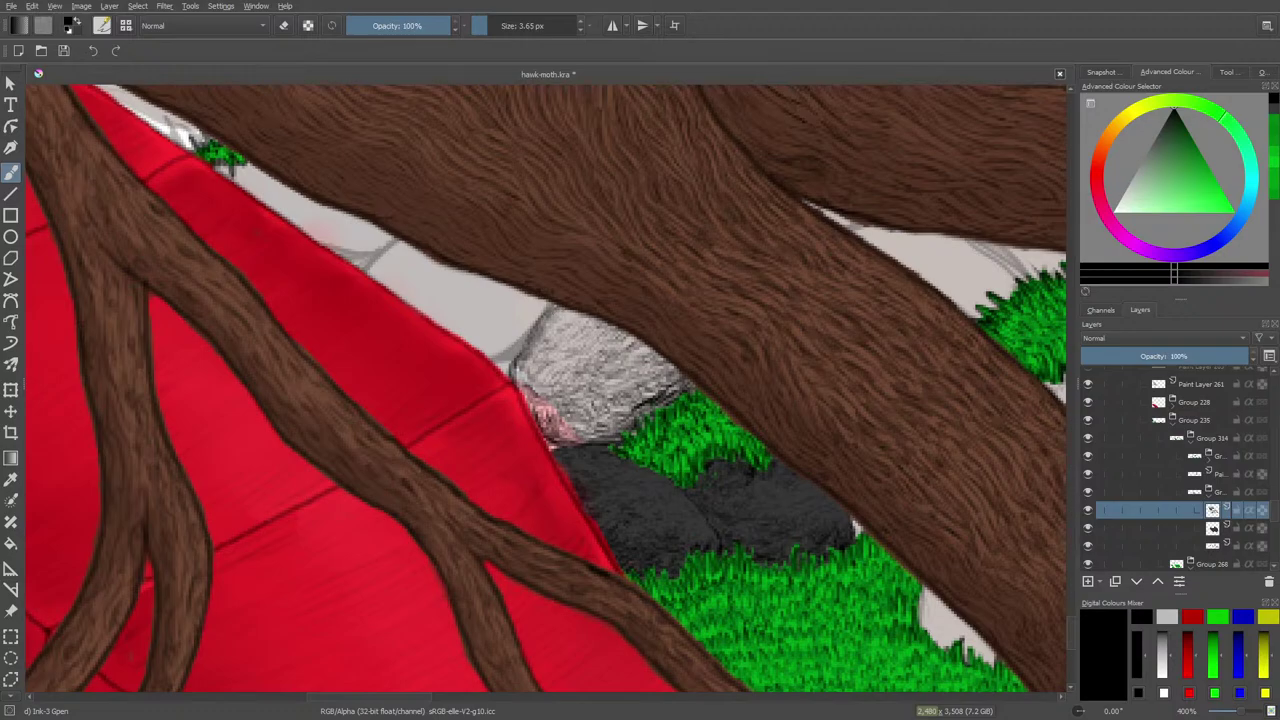
Examine the retextured rock against the surrounding roots, grass and red structure at several magnifications
left_click_drag(1239, 710, 1236, 710)
key("ctrl+minus")
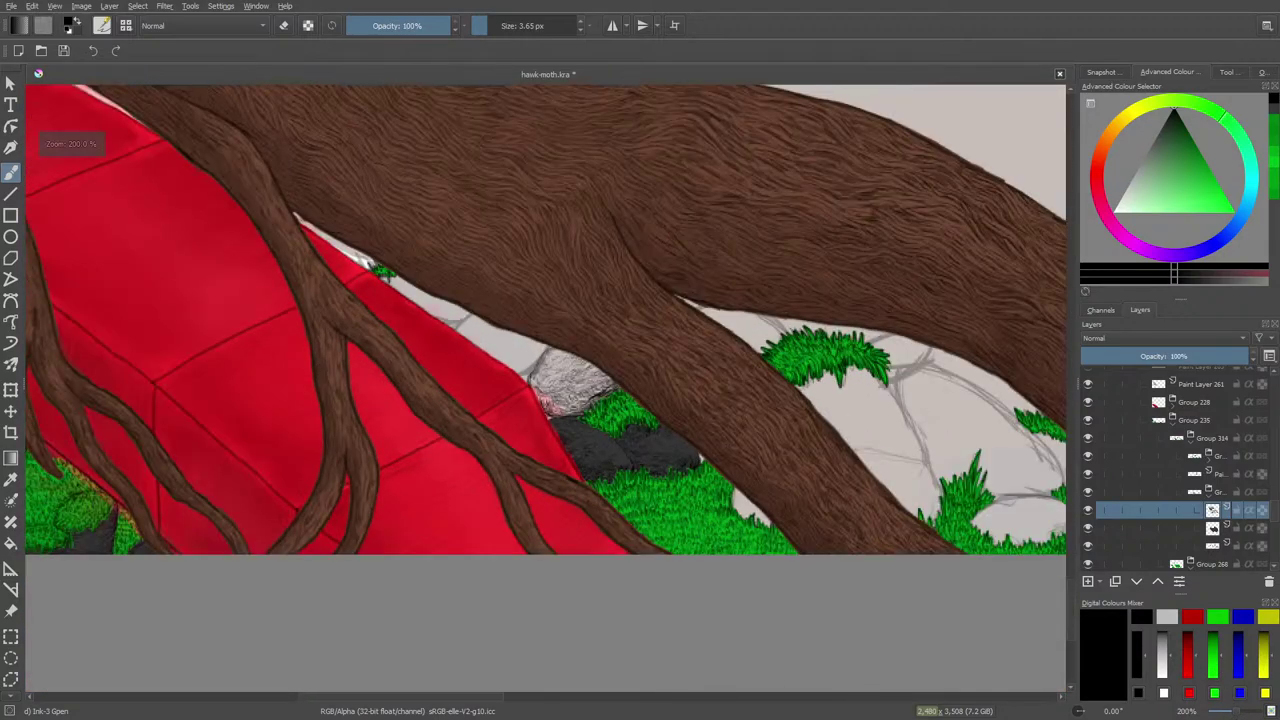
key("ctrl+plus")
key("ctrl+plus")
key("ctrl+minus")
key("ctrl+plus")
key("ctrl+minus")
key("ctrl+minus")
scroll(545, 390, "down", 2)
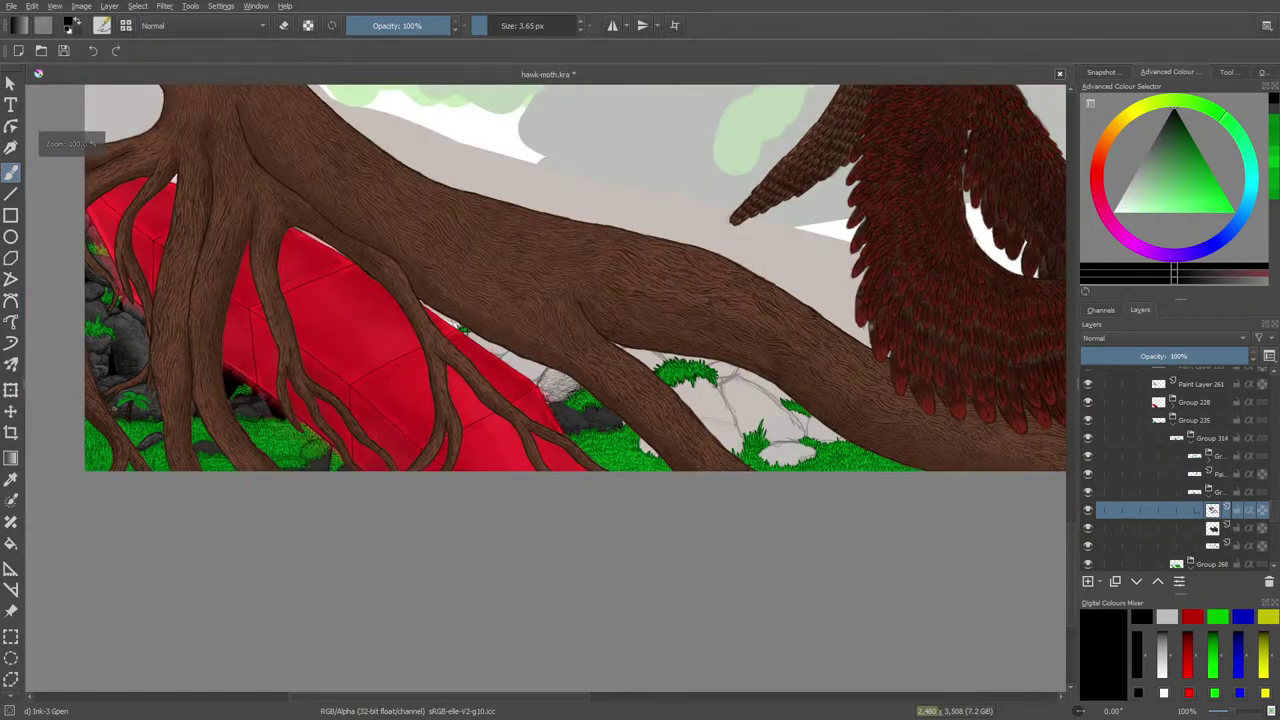
scroll(545, 390, "up", 3)
scroll(545, 390, "up", 2)
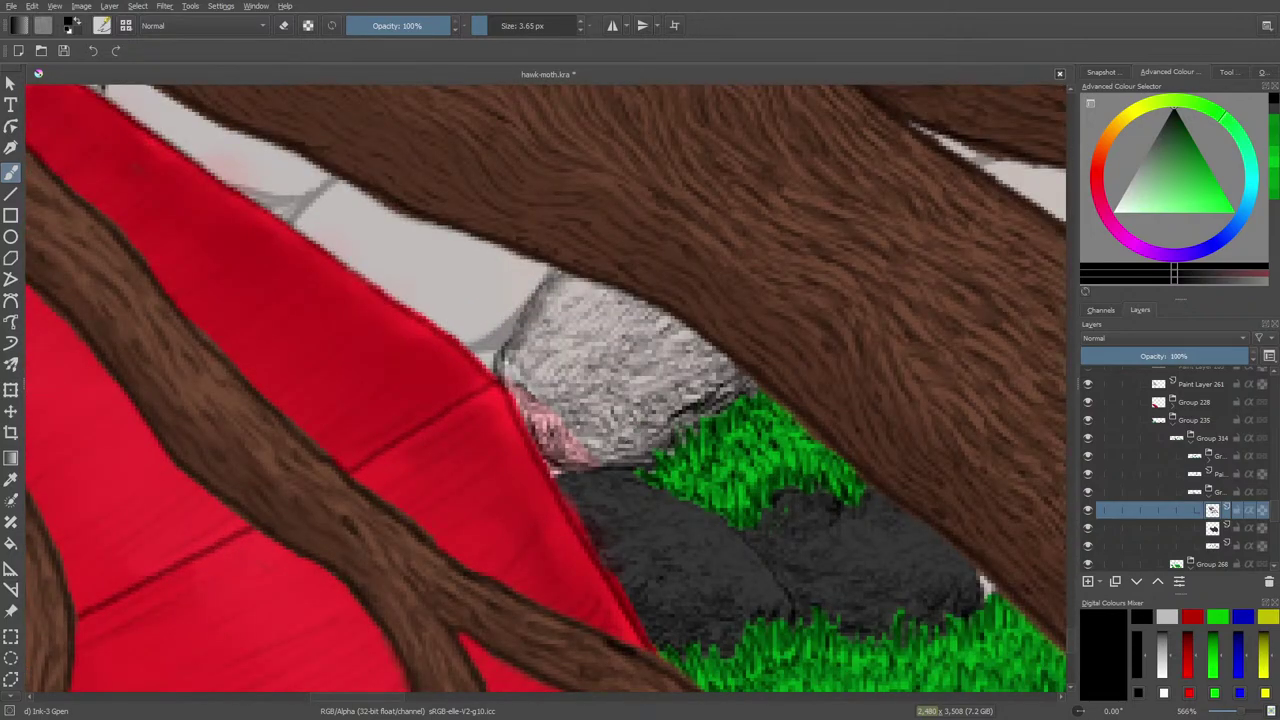
Strengthen the texture strokes along the rock's lower part, beside the grass tuft and the dark rocks
left_click_drag(654, 440, 608, 456)
left_click_drag(692, 392, 658, 420)
left_click_drag(604, 460, 570, 454)
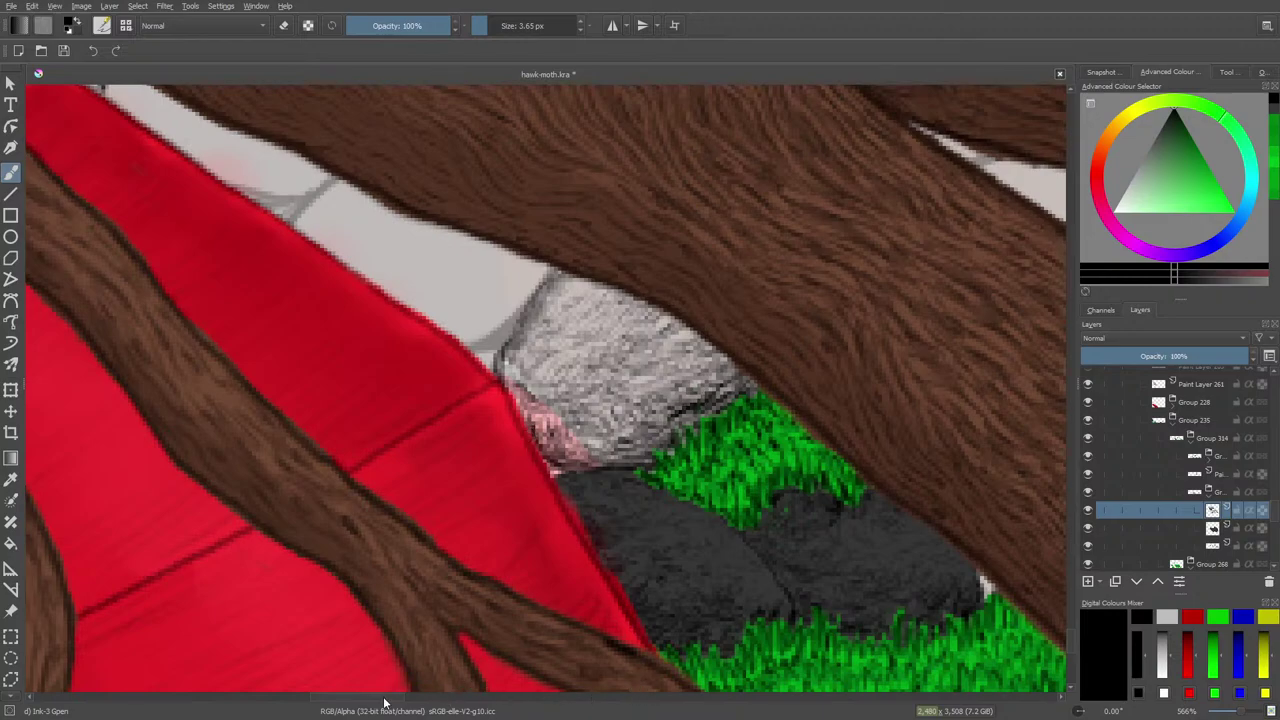
Make the fill layer below the ink layer active and sample the dark grey of the finished rocks for the brush
mouse_move(385, 698)
left_mouse_down()
mouse_move(334, 696)
mouse_move(400, 708)
left_mouse_up()
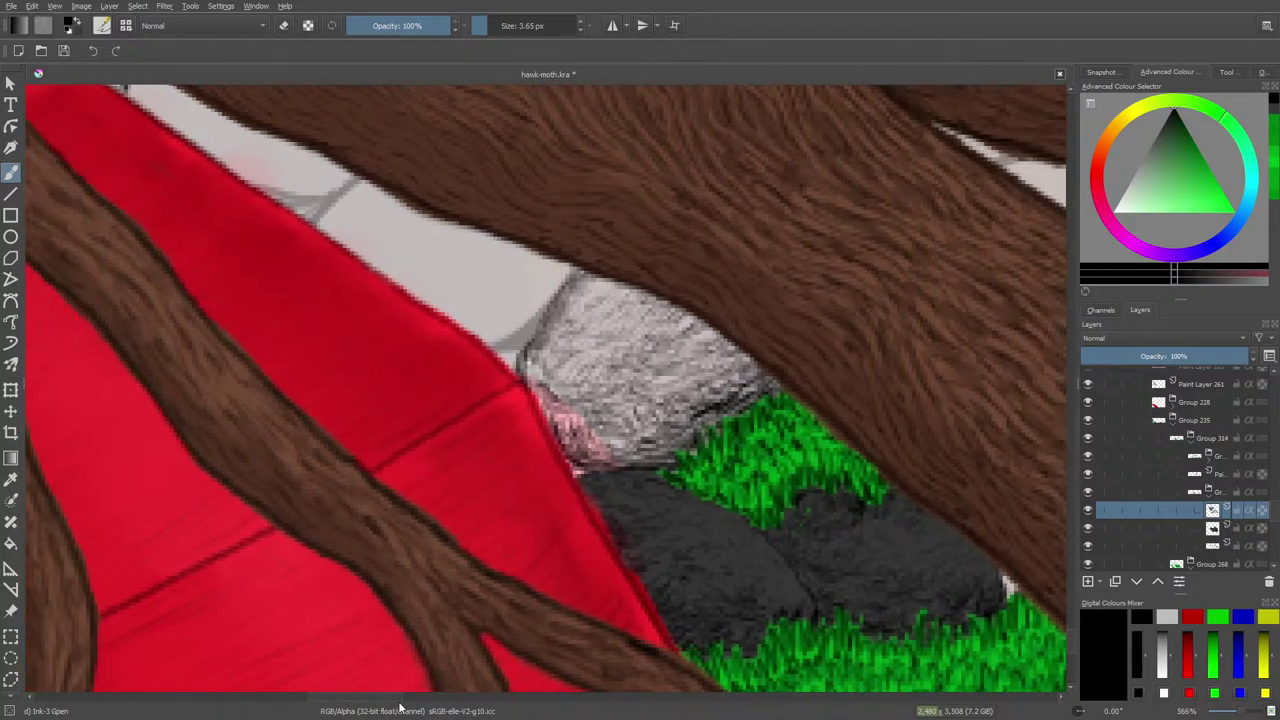
left_click(1178, 527)
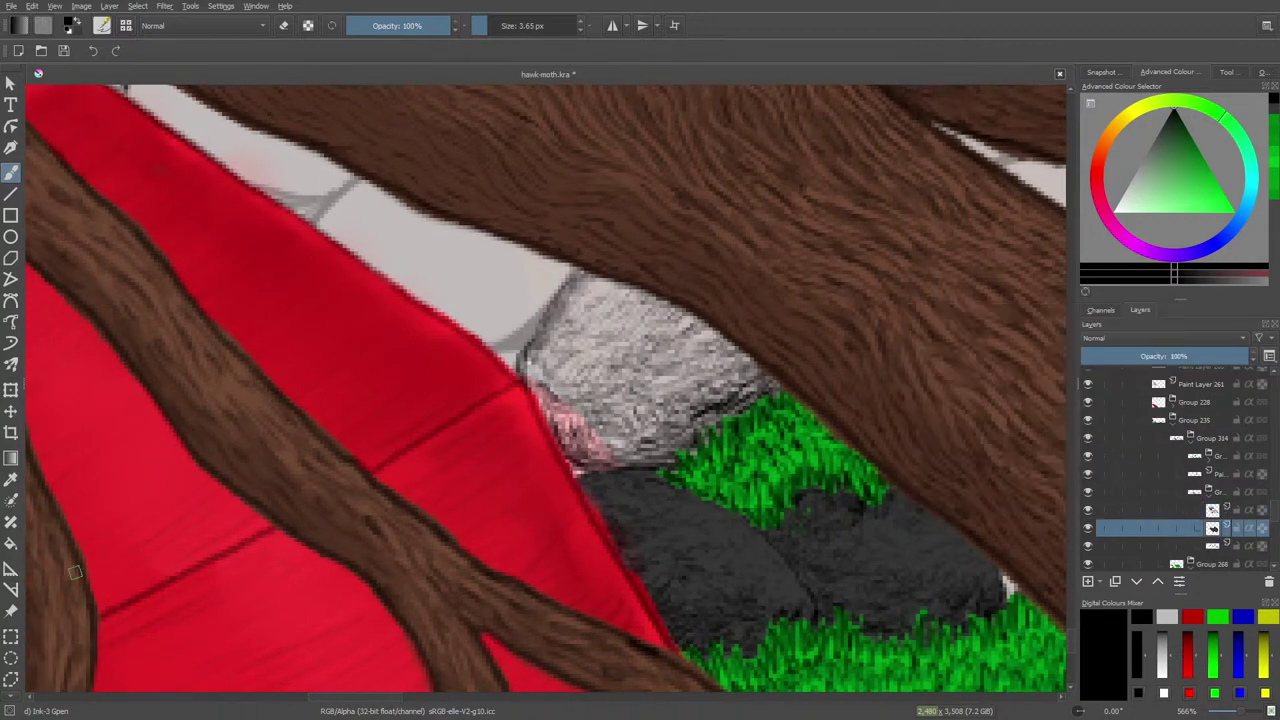
left_click(11, 479)
left_click(806, 568)
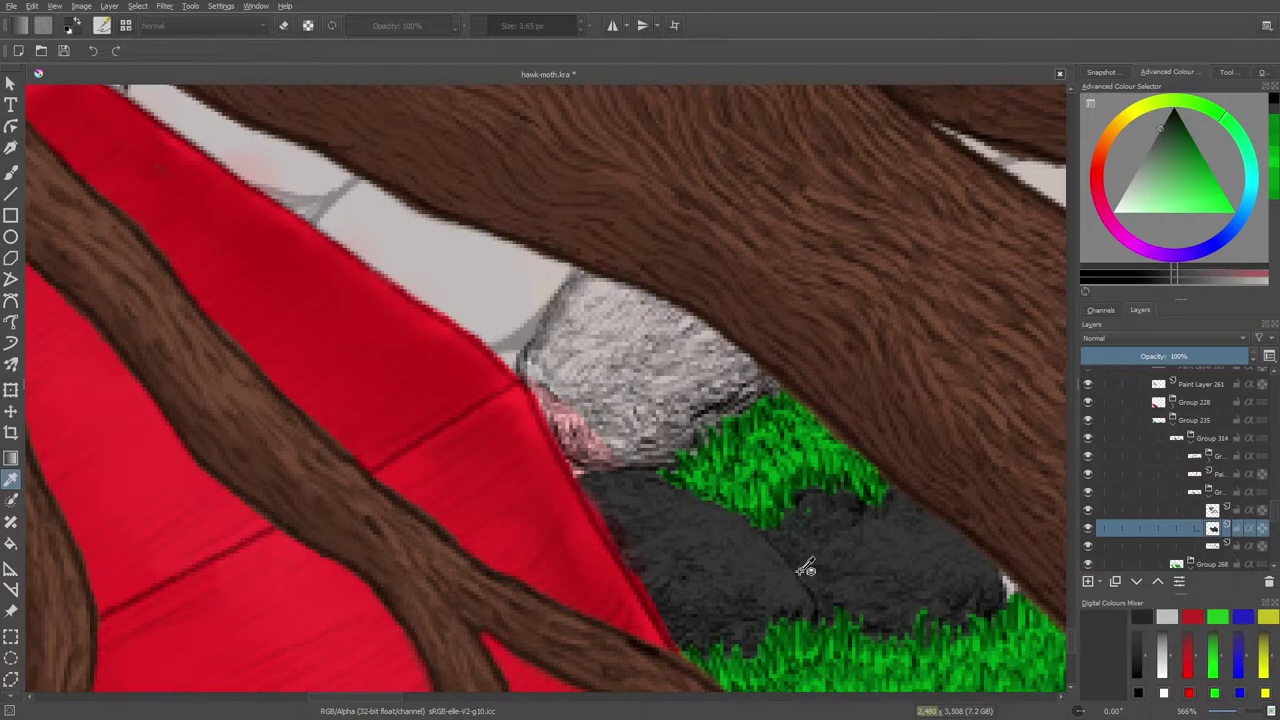
left_click(11, 170)
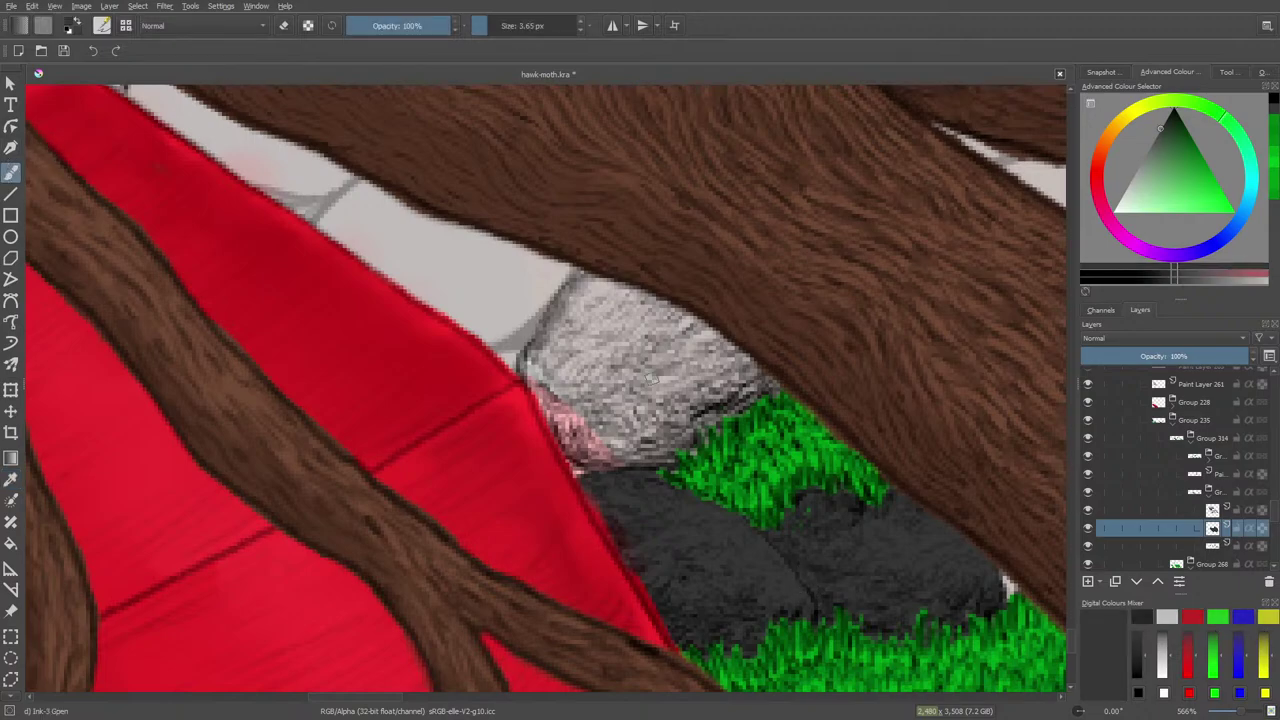
Fill the whole textured rock with dark grey beneath its ink strokes, enlarging the brush to 7.85 px
mouse_move(712, 406)
left_mouse_down()
mouse_move(660, 435)
mouse_move(730, 395)
mouse_move(630, 460)
mouse_move(757, 388)
mouse_move(660, 462)
mouse_move(686, 462)
left_mouse_up()
mouse_move(592, 470)
left_mouse_down()
mouse_move(676, 414)
mouse_move(559, 445)
mouse_move(676, 410)
mouse_move(615, 432)
mouse_move(760, 359)
mouse_move(693, 432)
mouse_move(766, 383)
mouse_move(738, 425)
left_mouse_up()
mouse_move(745, 358)
left_mouse_down()
mouse_move(580, 425)
mouse_move(545, 395)
mouse_move(640, 378)
mouse_move(560, 400)
left_mouse_up()
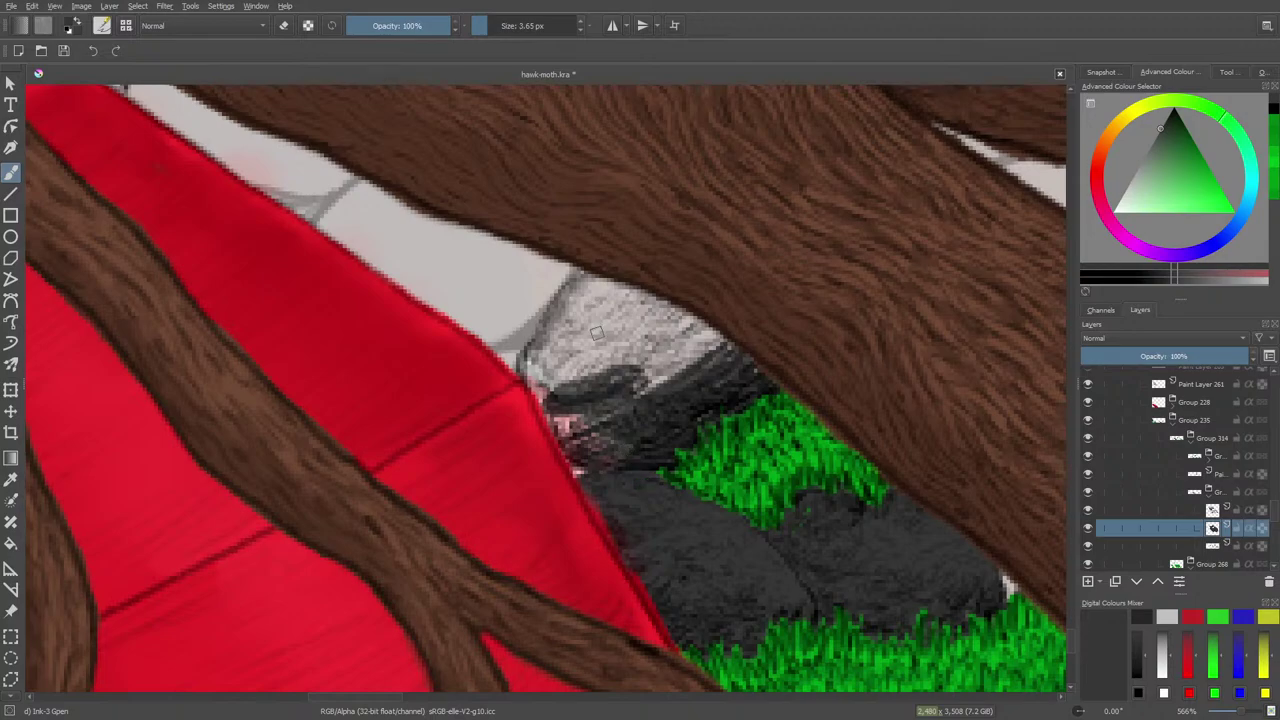
mouse_move(666, 359)
left_mouse_down()
mouse_move(595, 407)
mouse_move(686, 354)
left_mouse_up()
left_click(490, 24)
left_click_drag(603, 408, 730, 352)
left_click_drag(600, 448, 717, 393)
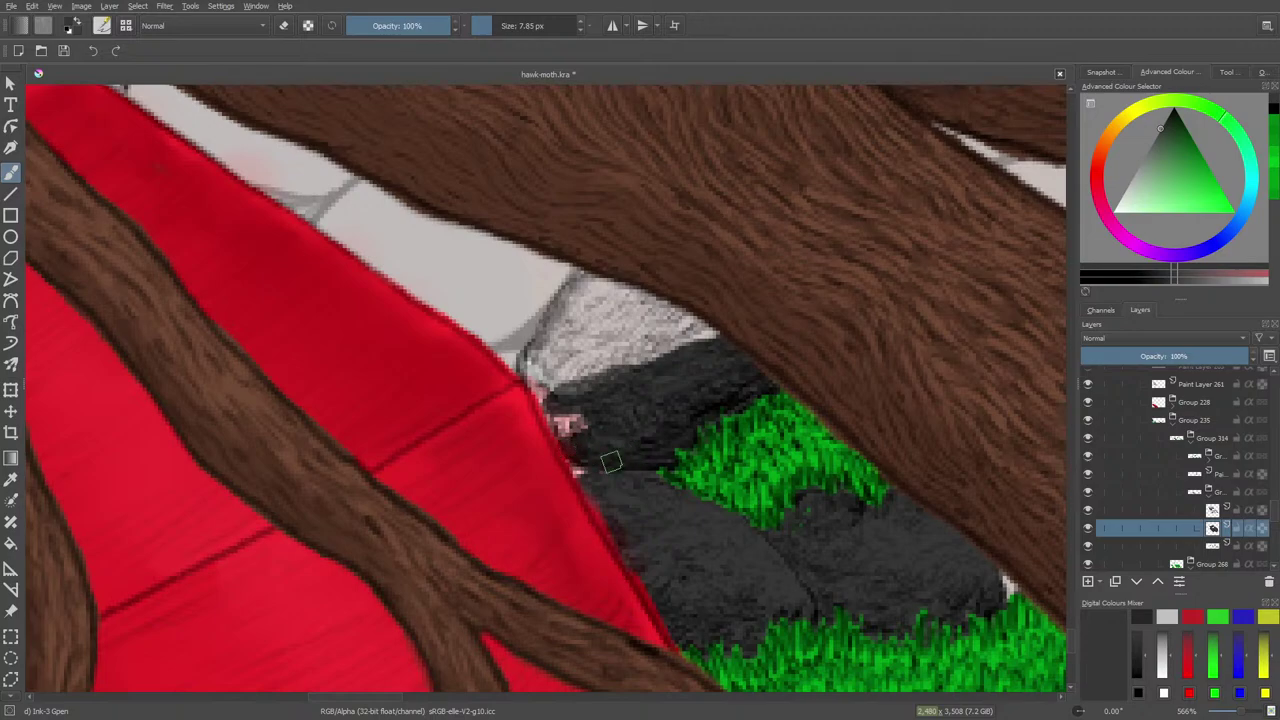
mouse_move(560, 450)
left_mouse_down()
mouse_move(597, 422)
mouse_move(552, 428)
mouse_move(574, 406)
mouse_move(546, 392)
mouse_move(580, 349)
mouse_move(535, 371)
mouse_move(531, 353)
mouse_move(569, 294)
mouse_move(603, 287)
mouse_move(553, 354)
mouse_move(651, 291)
mouse_move(597, 362)
mouse_move(667, 309)
mouse_move(626, 364)
mouse_move(655, 305)
mouse_move(678, 323)
mouse_move(619, 394)
mouse_move(708, 335)
left_mouse_up()
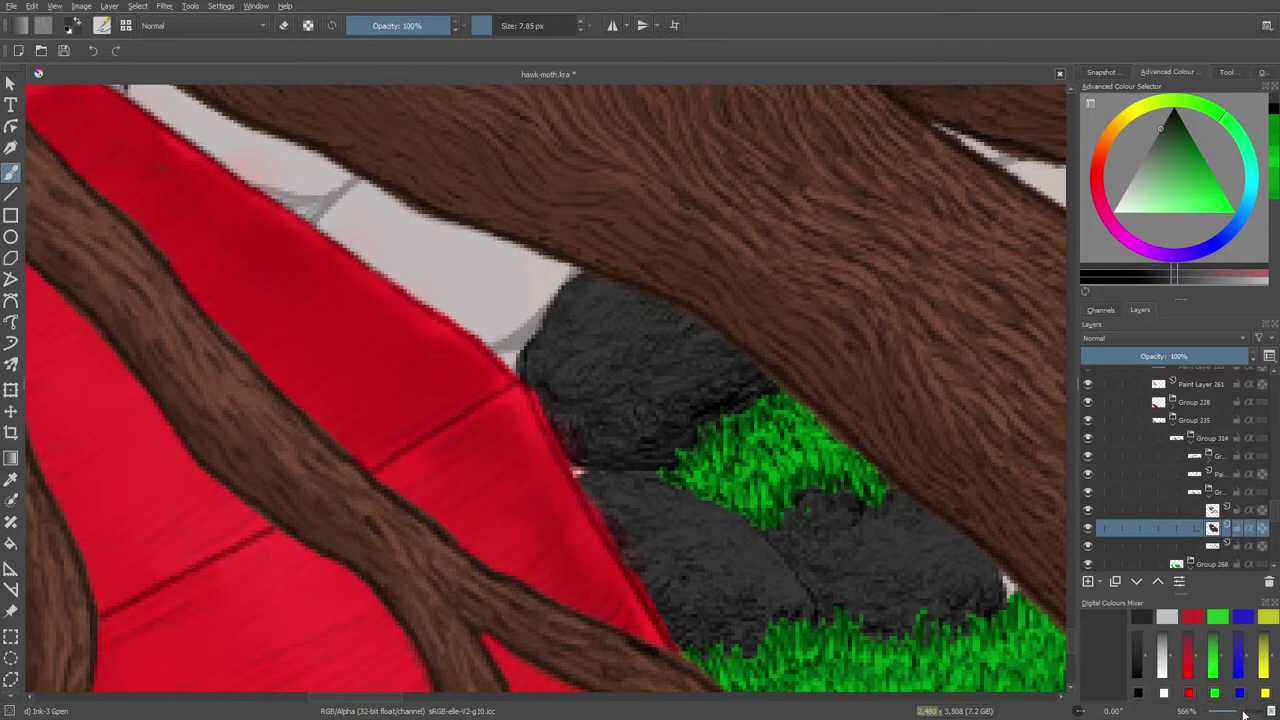
On the ink layer with a 3.65 px brush, ink the seams around the next pale rock between the thick root and red structure
mouse_move(1244, 714)
left_mouse_down()
mouse_move(1212, 716)
mouse_move(1238, 713)
left_mouse_up()
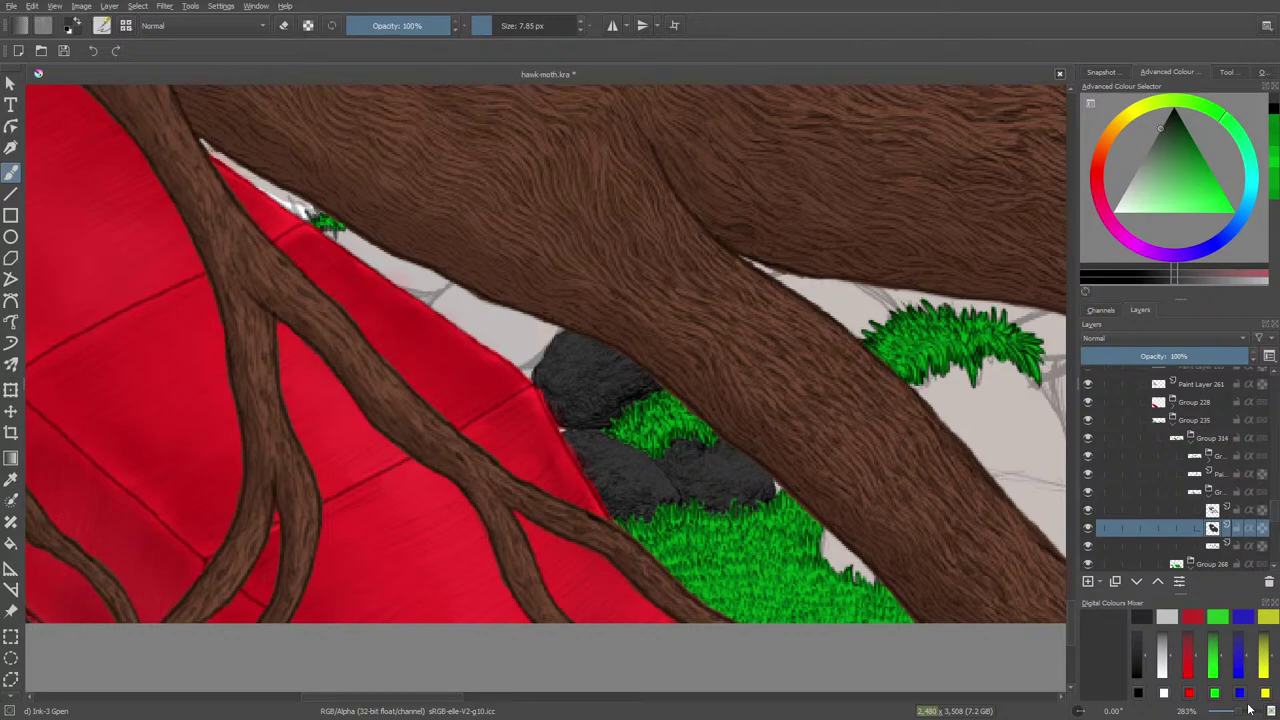
left_click(1213, 510)
left_click_drag(448, 697, 416, 698)
scroll(1071, 617, "up", 3)
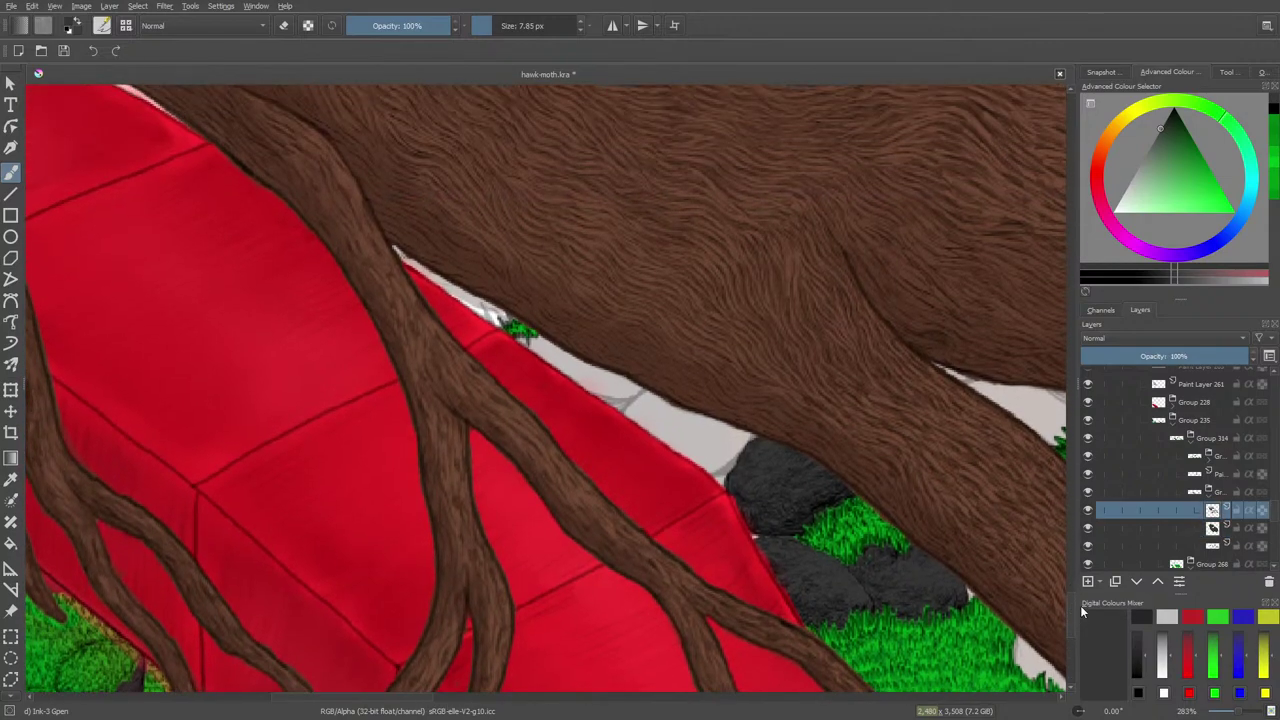
left_click_drag(1228, 714, 1243, 713)
scroll(378, 699, "right", 4)
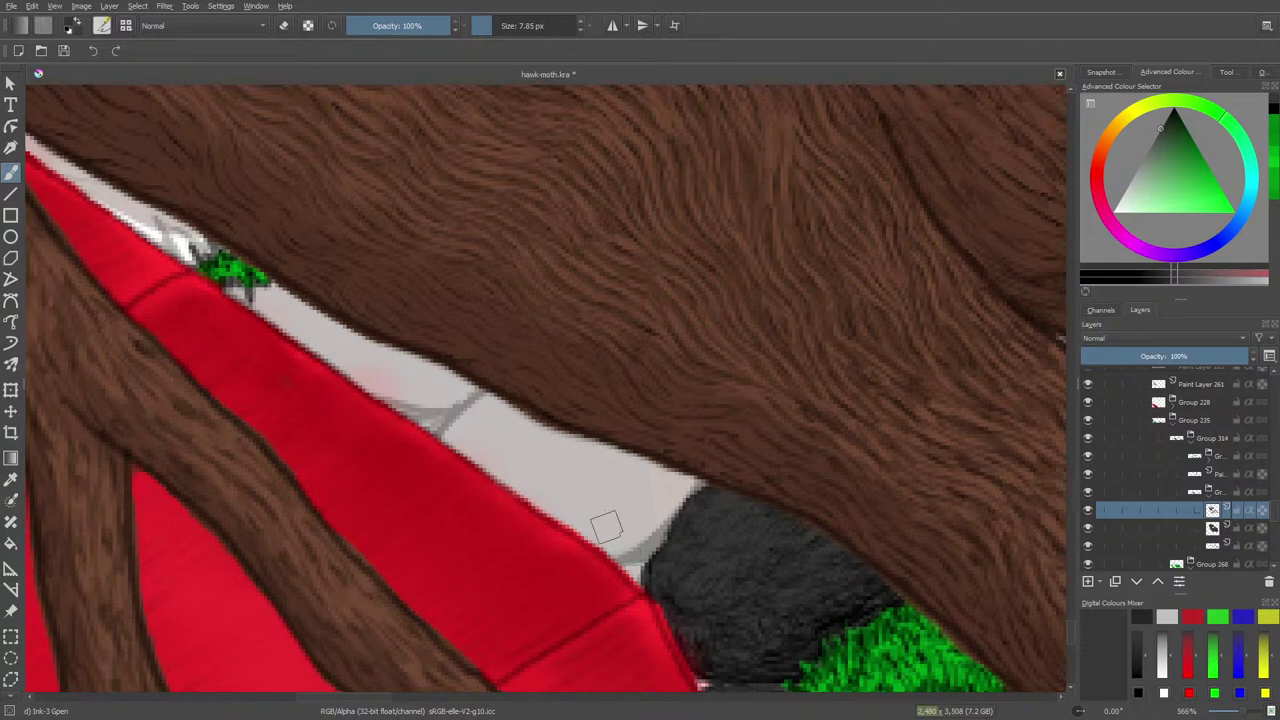
left_click(490, 24)
scroll(488, 24, "down", 2)
left_click_drag(462, 406, 430, 432)
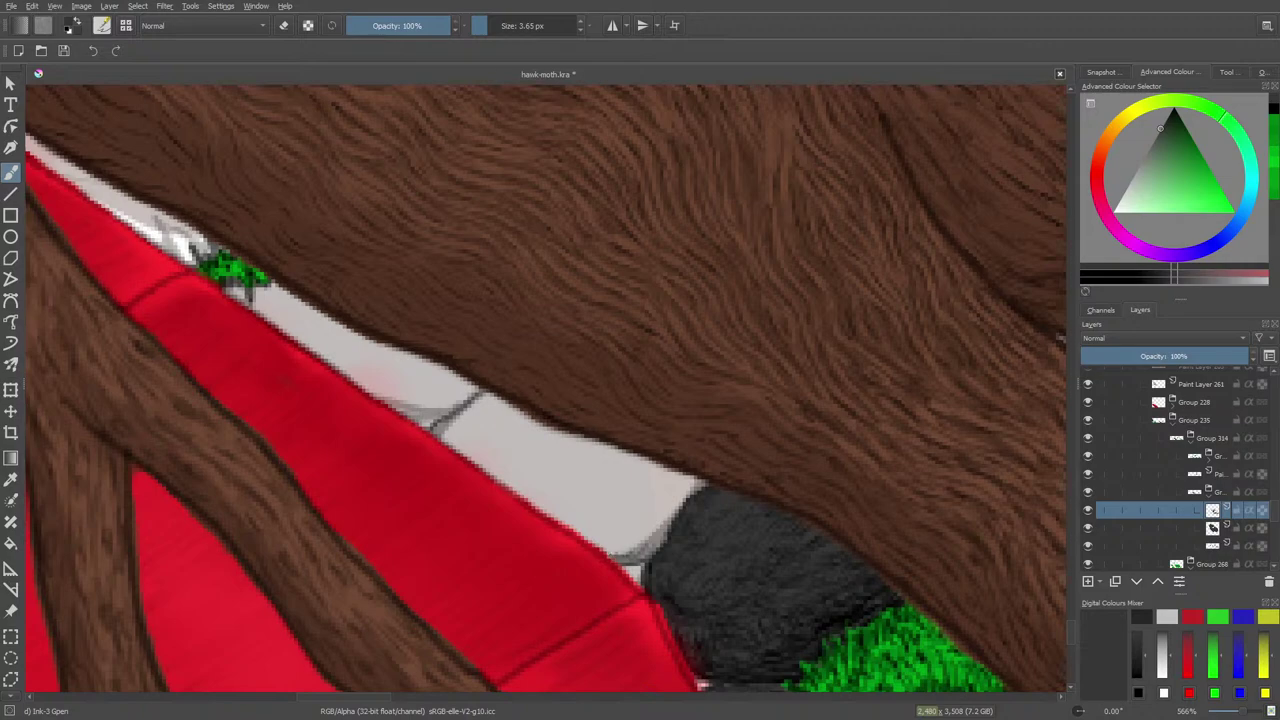
Build up short dark texture strokes on the pale rock along its border with the newly filled dark rock
mouse_move(660, 540)
left_mouse_down()
mouse_move(608, 553)
mouse_move(663, 520)
mouse_move(620, 550)
mouse_move(634, 530)
mouse_move(594, 547)
mouse_move(646, 540)
left_mouse_up()
left_click_drag(655, 525, 606, 555)
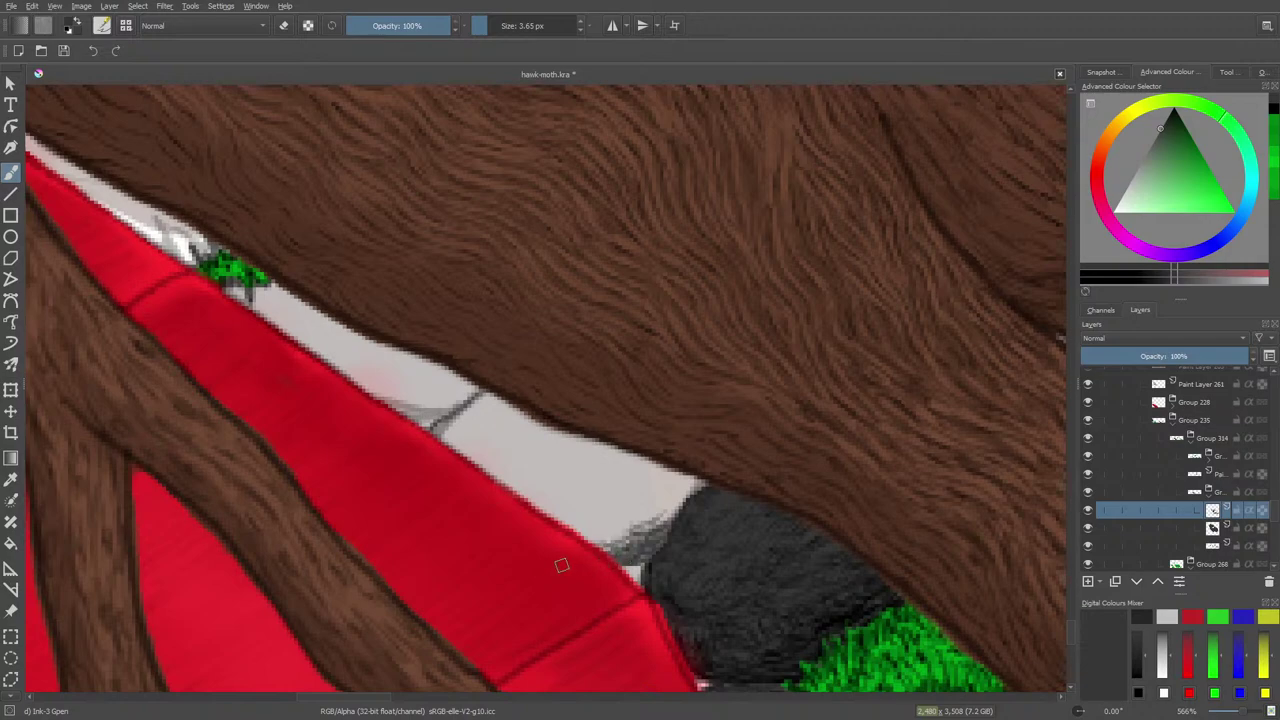
mouse_move(650, 512)
left_mouse_down()
mouse_move(601, 547)
mouse_move(607, 526)
left_mouse_up()
left_click_drag(614, 518, 576, 531)
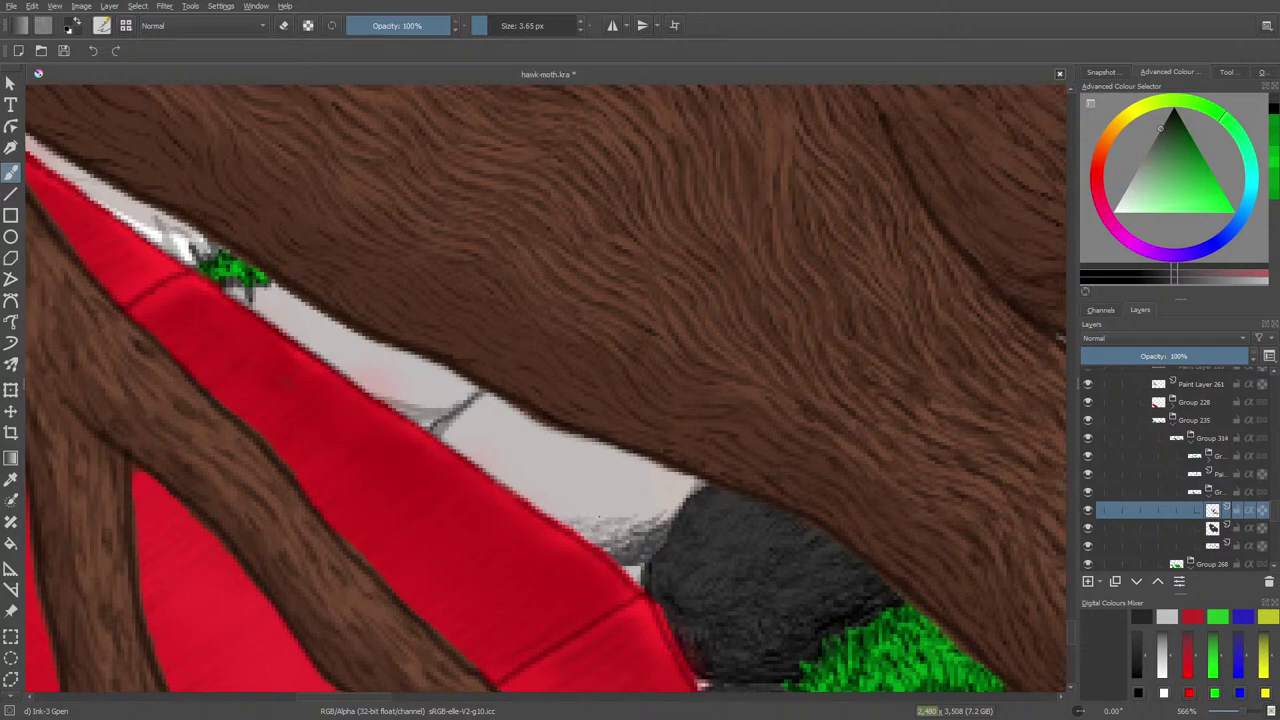
mouse_move(634, 501)
left_mouse_down()
mouse_move(612, 518)
mouse_move(653, 521)
left_mouse_up()
left_click_drag(672, 498, 664, 521)
mouse_move(684, 492)
left_mouse_down()
mouse_move(672, 511)
mouse_move(688, 486)
mouse_move(673, 508)
mouse_move(646, 507)
left_mouse_up()
left_click_drag(651, 495, 630, 499)
mouse_move(660, 482)
left_mouse_down()
mouse_move(642, 495)
mouse_move(666, 496)
left_mouse_up()
left_click_drag(680, 474, 679, 489)
left_click_drag(683, 478, 652, 527)
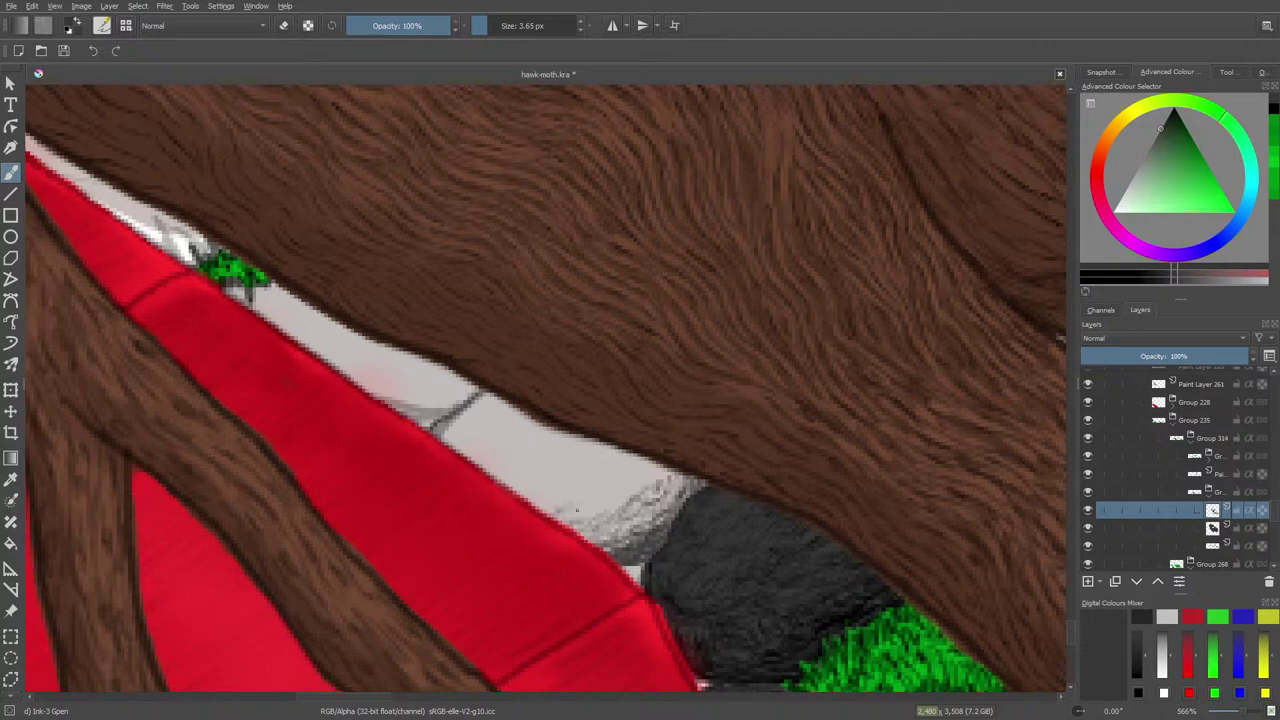
Extend the fine texture strokes from the rock's far seam across its middle and along the thick root
mouse_move(586, 503)
left_mouse_down()
mouse_move(534, 494)
mouse_move(557, 486)
mouse_move(464, 428)
mouse_move(497, 458)
mouse_move(477, 482)
mouse_move(515, 453)
mouse_move(477, 455)
left_mouse_up()
left_click_drag(504, 440, 458, 452)
left_click_drag(501, 421, 450, 440)
left_click_drag(480, 419, 438, 444)
left_click_drag(499, 400, 443, 432)
mouse_move(488, 397)
left_mouse_down()
mouse_move(505, 427)
mouse_move(546, 410)
mouse_move(520, 438)
mouse_move(565, 423)
mouse_move(498, 458)
left_mouse_up()
mouse_move(572, 436)
left_mouse_down()
mouse_move(512, 468)
mouse_move(540, 482)
left_mouse_up()
mouse_move(616, 446)
left_mouse_down()
mouse_move(554, 488)
mouse_move(590, 502)
left_mouse_up()
mouse_move(658, 464)
left_mouse_down()
mouse_move(600, 508)
mouse_move(658, 478)
left_mouse_up()
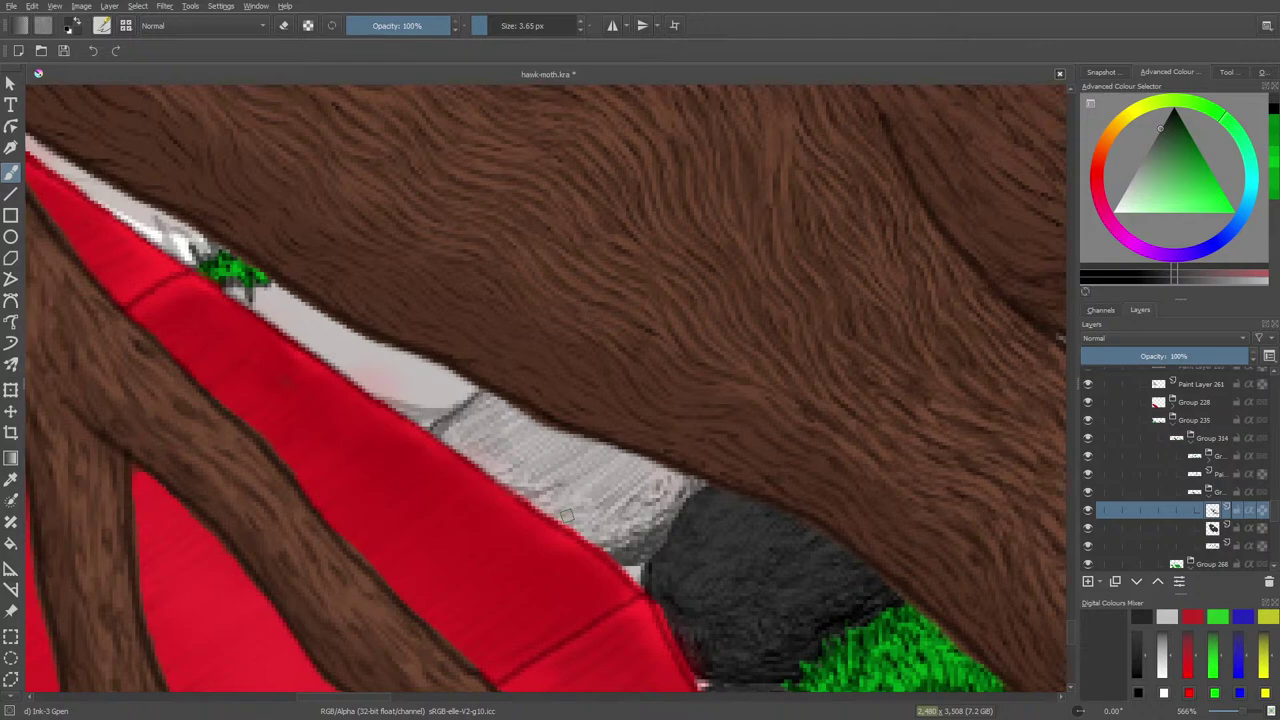
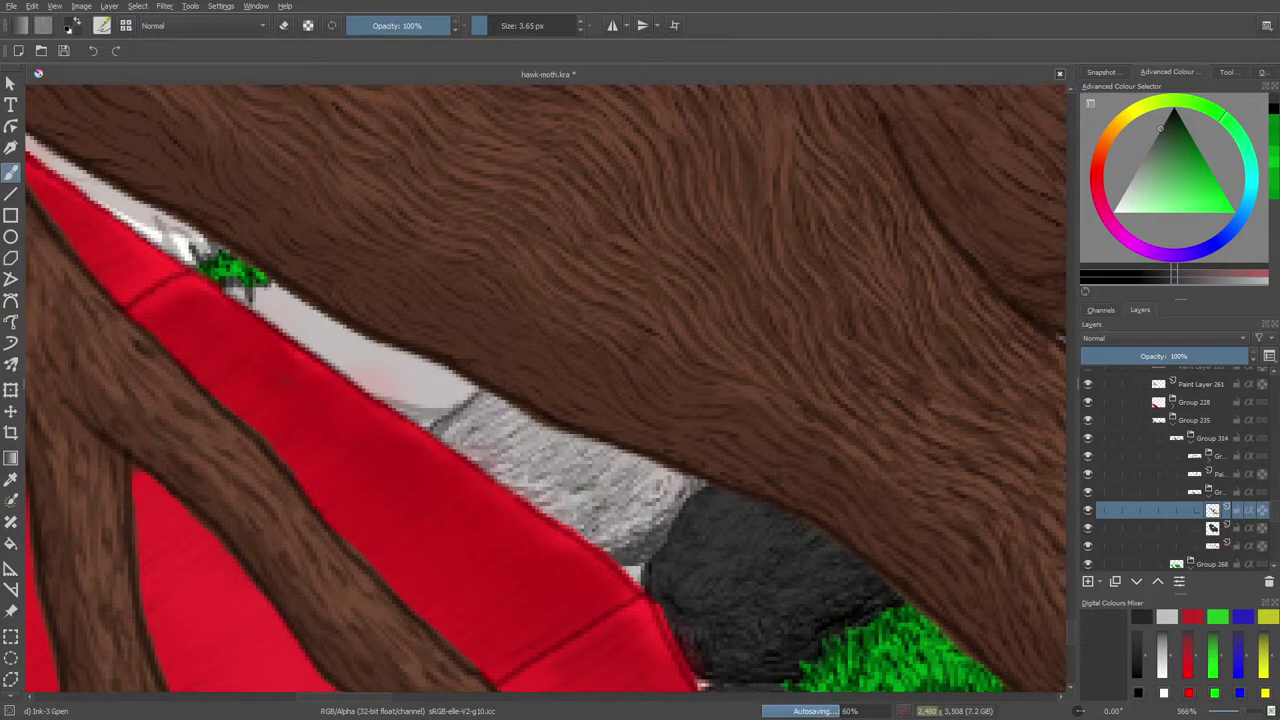
left_click_drag(514, 428, 540, 436)
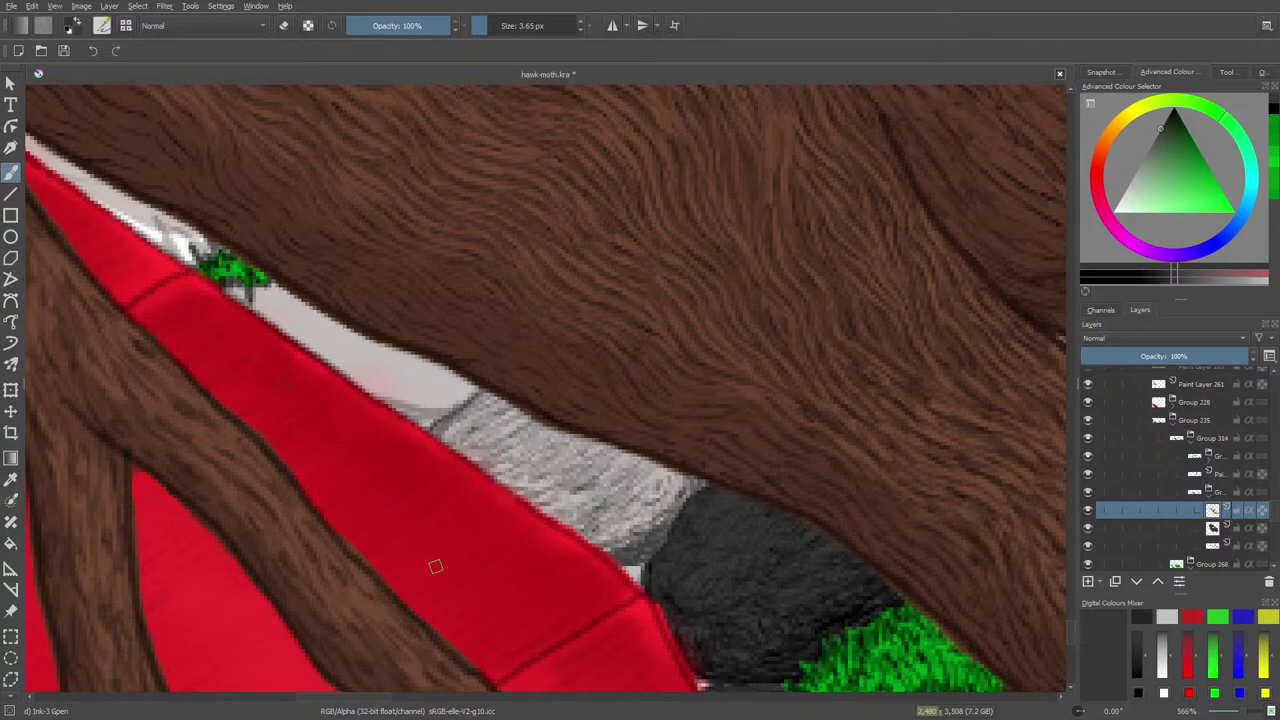
Cover the next pale rock between the inked seam and the small grass tuft with short dark texture strokes
mouse_move(382, 700)
left_mouse_down()
mouse_move(352, 706)
mouse_move(377, 706)
left_mouse_up()
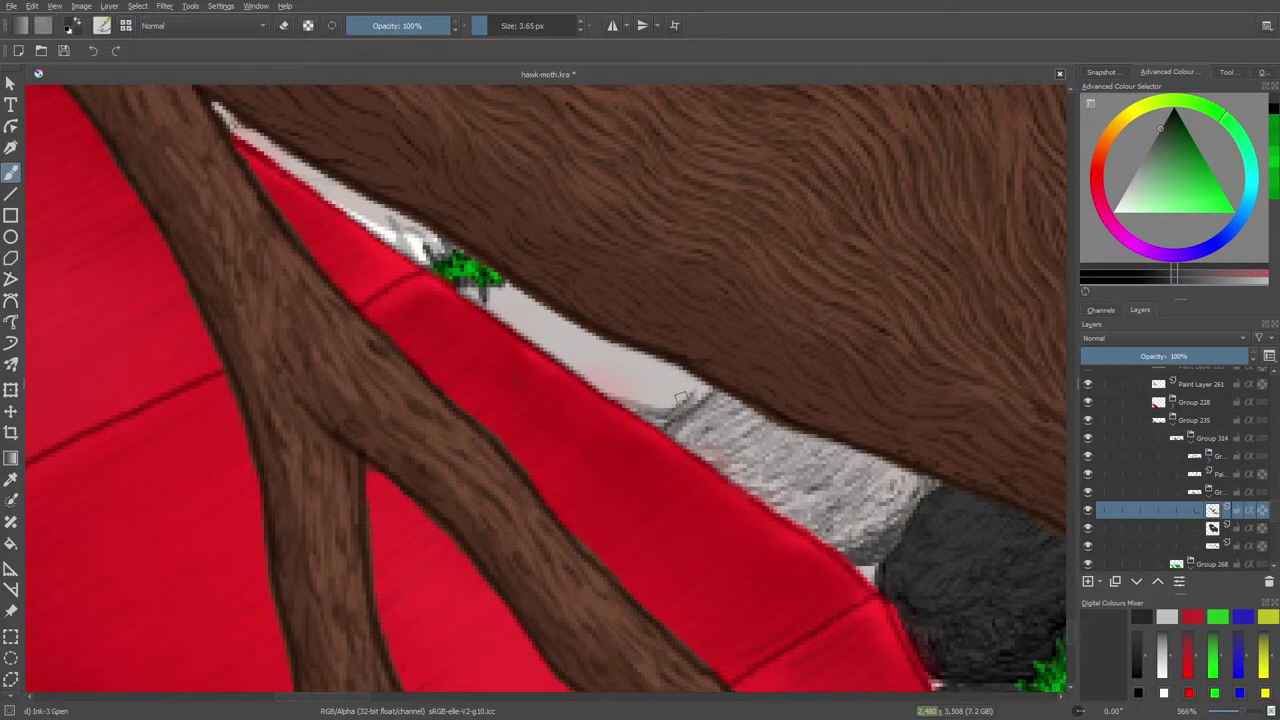
mouse_move(632, 410)
left_mouse_down()
mouse_move(698, 390)
mouse_move(680, 403)
mouse_move(604, 397)
left_mouse_up()
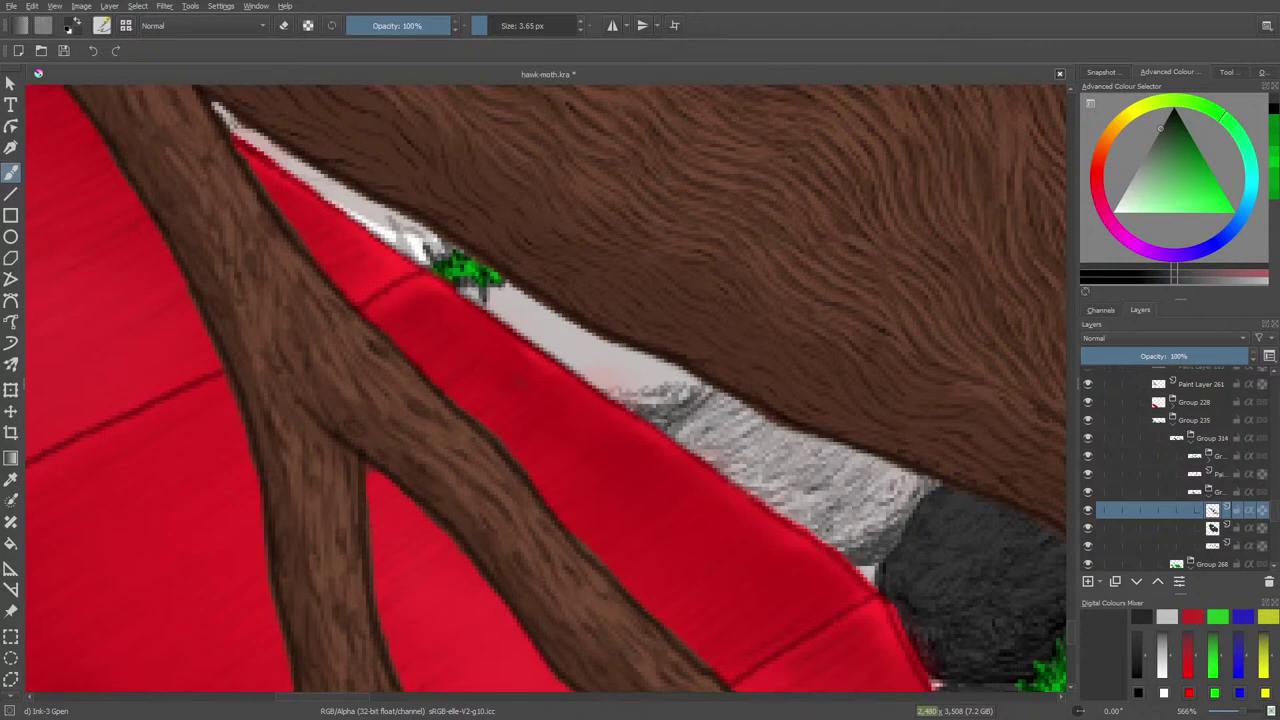
mouse_move(626, 394)
left_mouse_down()
mouse_move(660, 380)
mouse_move(600, 388)
left_mouse_up()
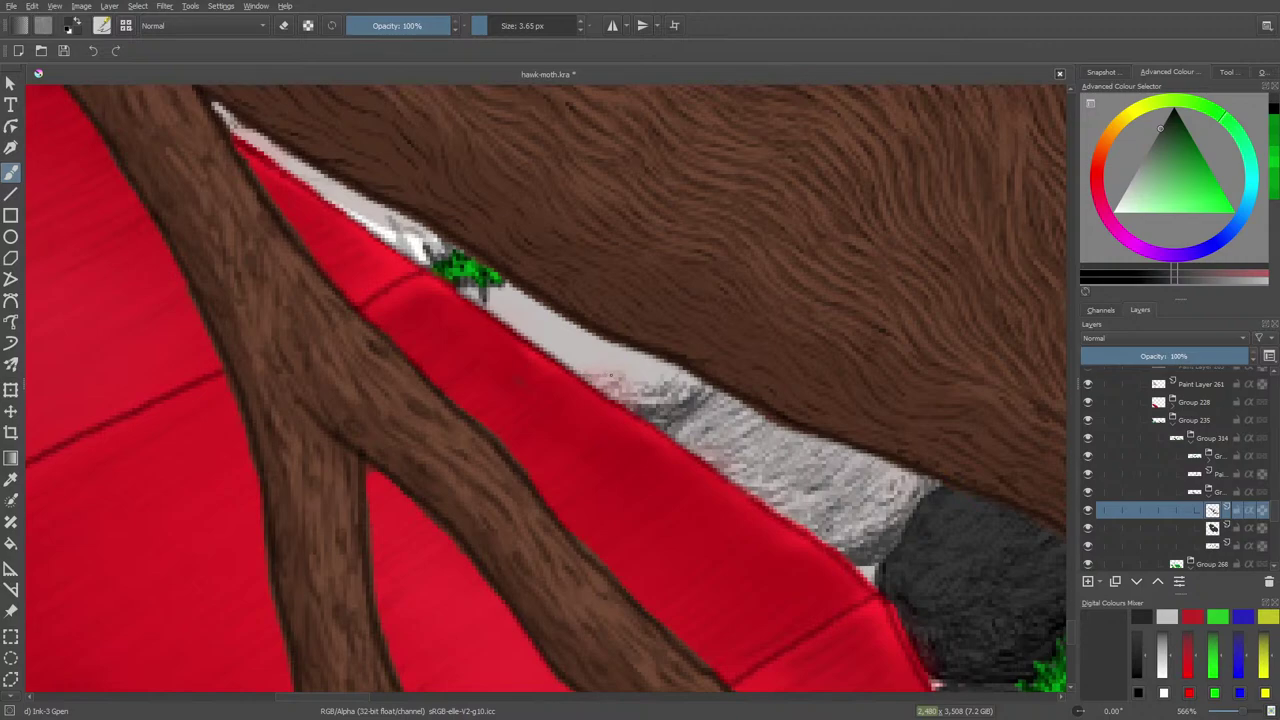
mouse_move(612, 376)
left_mouse_down()
mouse_move(682, 378)
mouse_move(617, 359)
mouse_move(572, 373)
mouse_move(605, 354)
left_mouse_up()
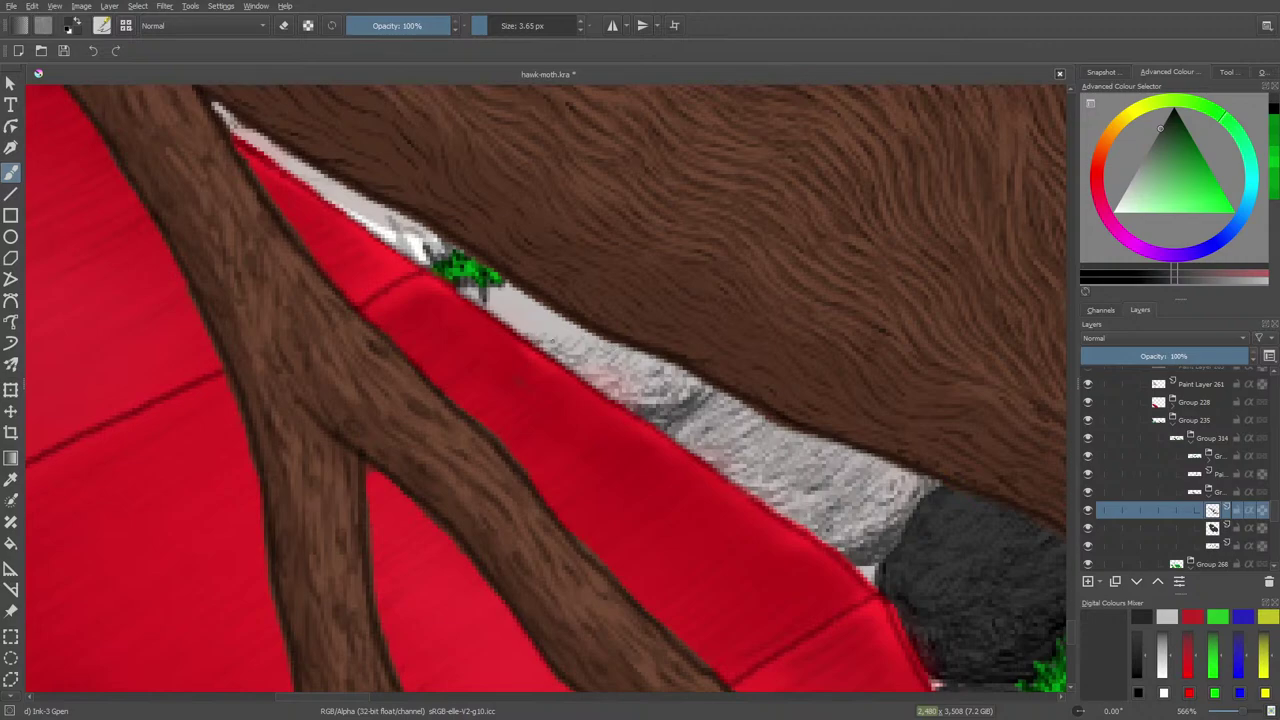
mouse_move(556, 340)
left_mouse_down()
mouse_move(578, 340)
mouse_move(572, 326)
mouse_move(532, 329)
mouse_move(498, 312)
mouse_move(488, 300)
mouse_move(522, 300)
mouse_move(496, 294)
left_mouse_up()
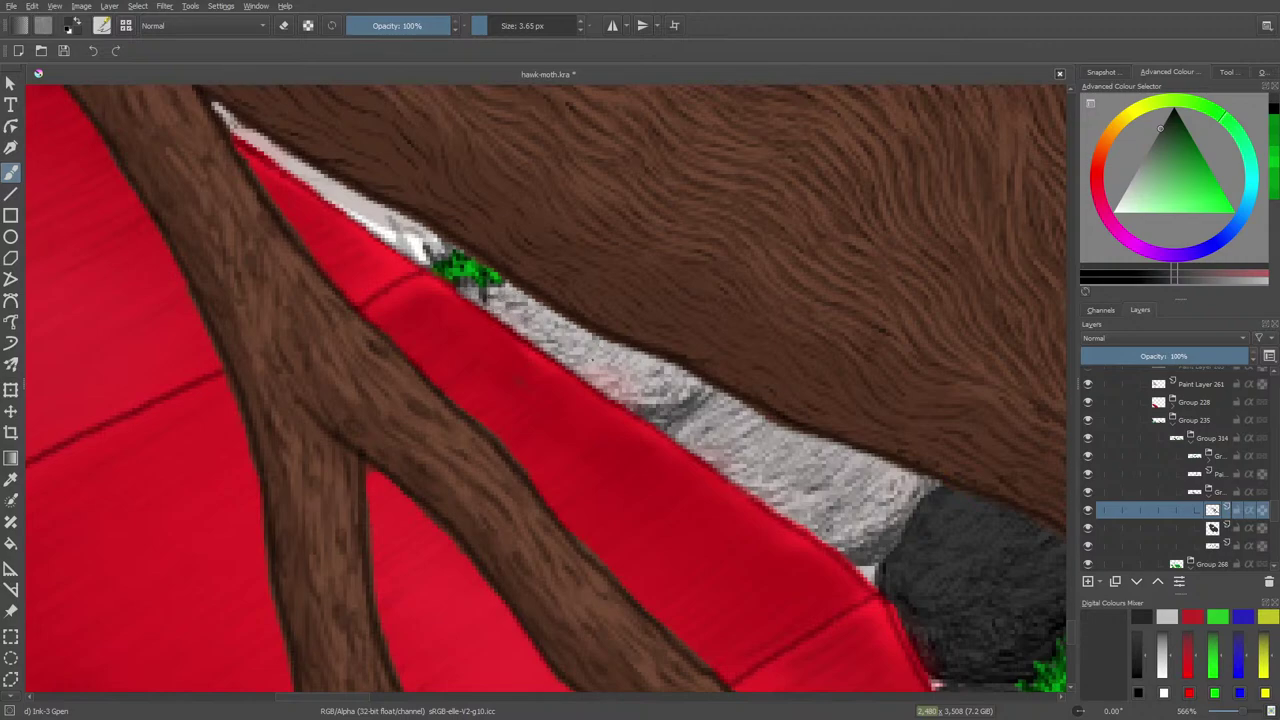
left_click_drag(642, 364, 616, 381)
Ink a seam and fine texture strokes on the narrow rock beyond the small grass tuft, and touch up the neighbouring rock's texture
mouse_move(390, 698)
left_mouse_down()
mouse_move(345, 713)
mouse_move(450, 712)
mouse_move(356, 712)
left_mouse_up()
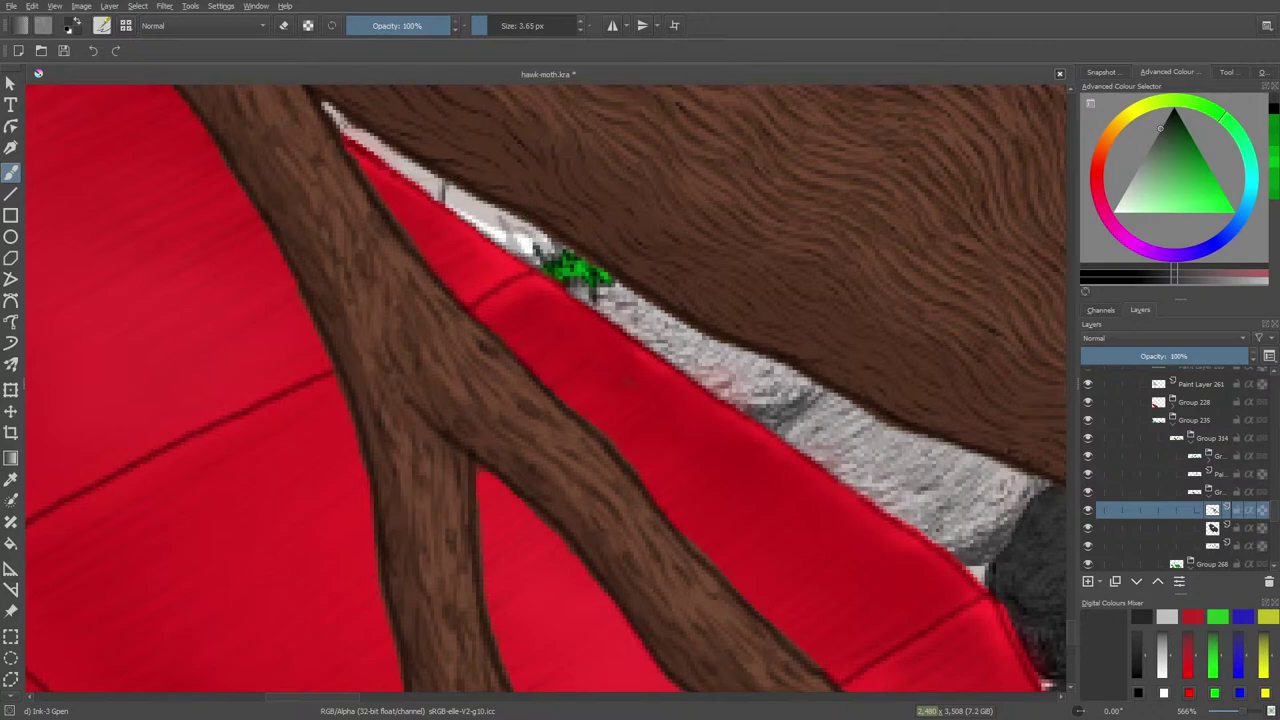
mouse_move(527, 249)
left_mouse_down()
mouse_move(549, 246)
mouse_move(514, 245)
mouse_move(522, 237)
mouse_move(476, 222)
mouse_move(474, 206)
mouse_move(438, 205)
left_mouse_up()
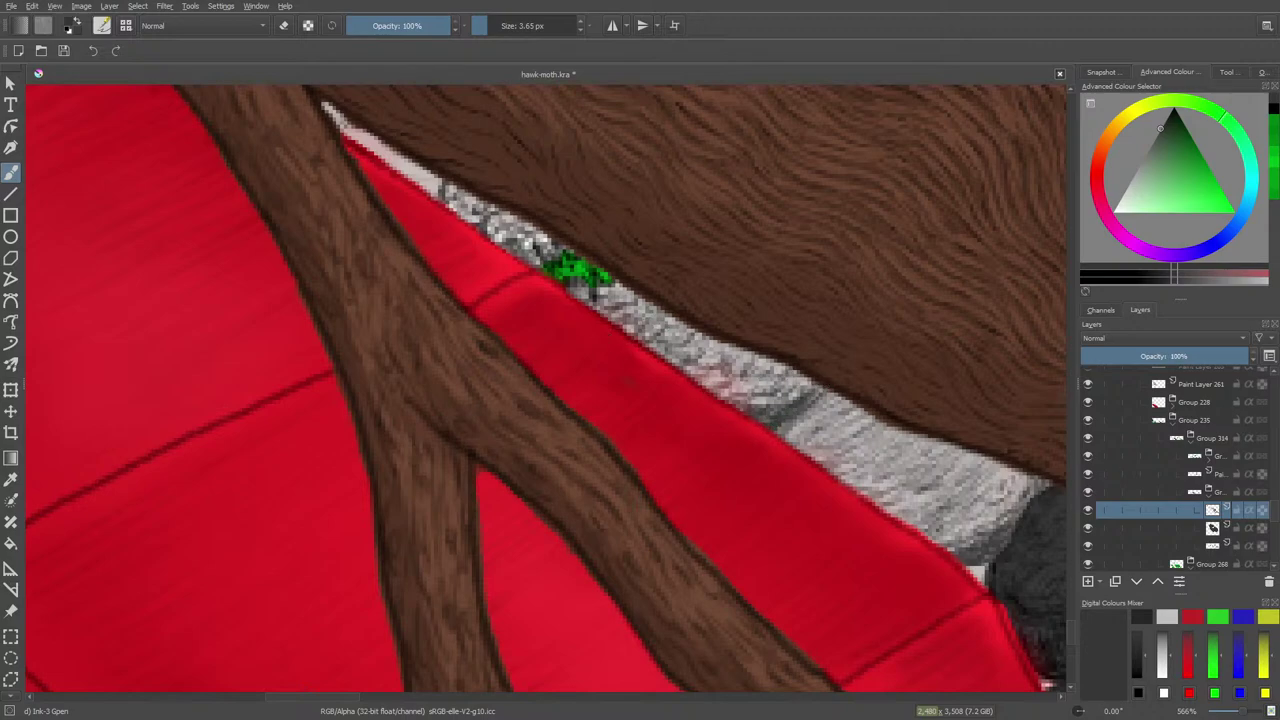
left_click_drag(702, 350, 682, 338)
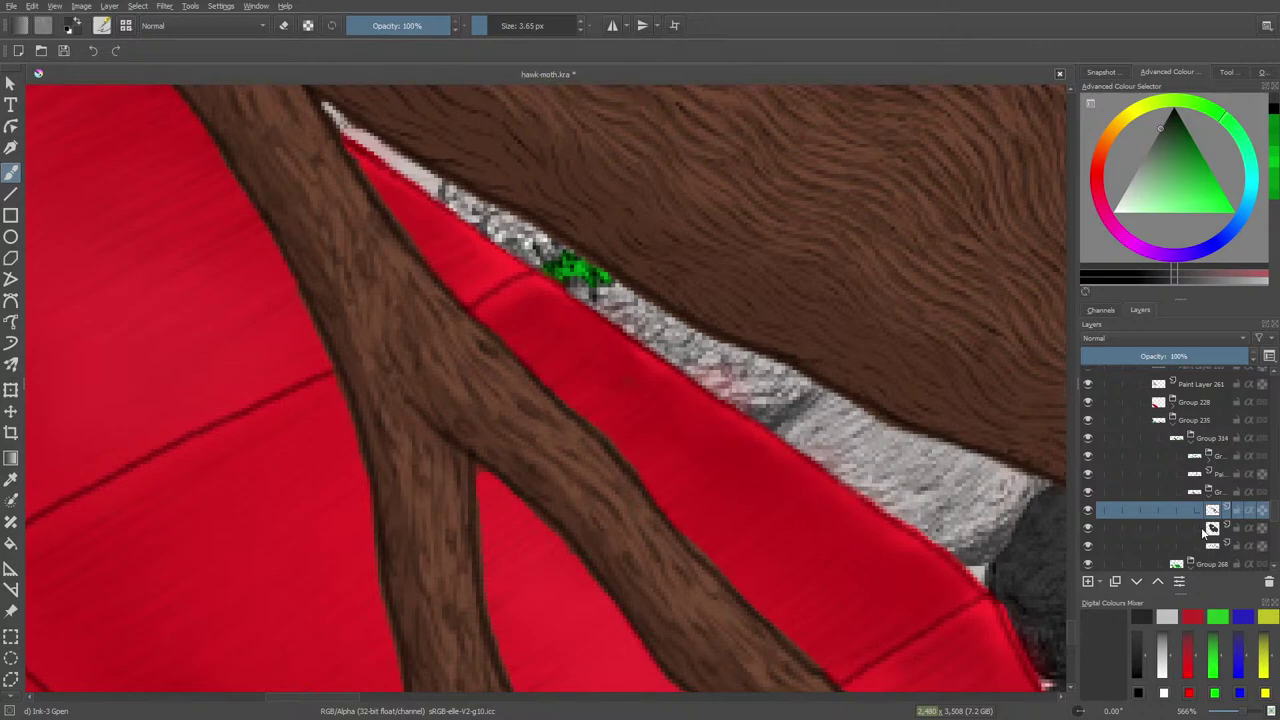
Select the fill layer below the ink, sample dark grey from the filled rocks near the grass, and return to the brush
left_click(1204, 529)
left_click_drag(322, 700, 391, 698)
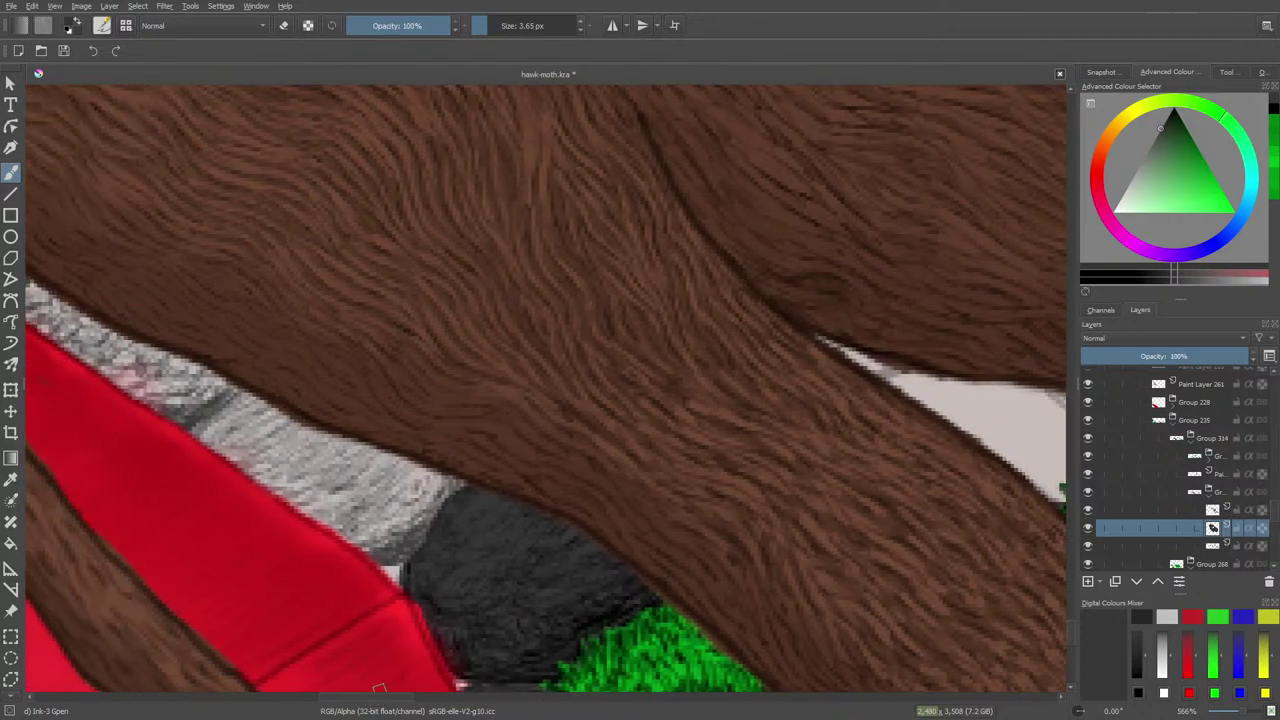
left_click(6, 479)
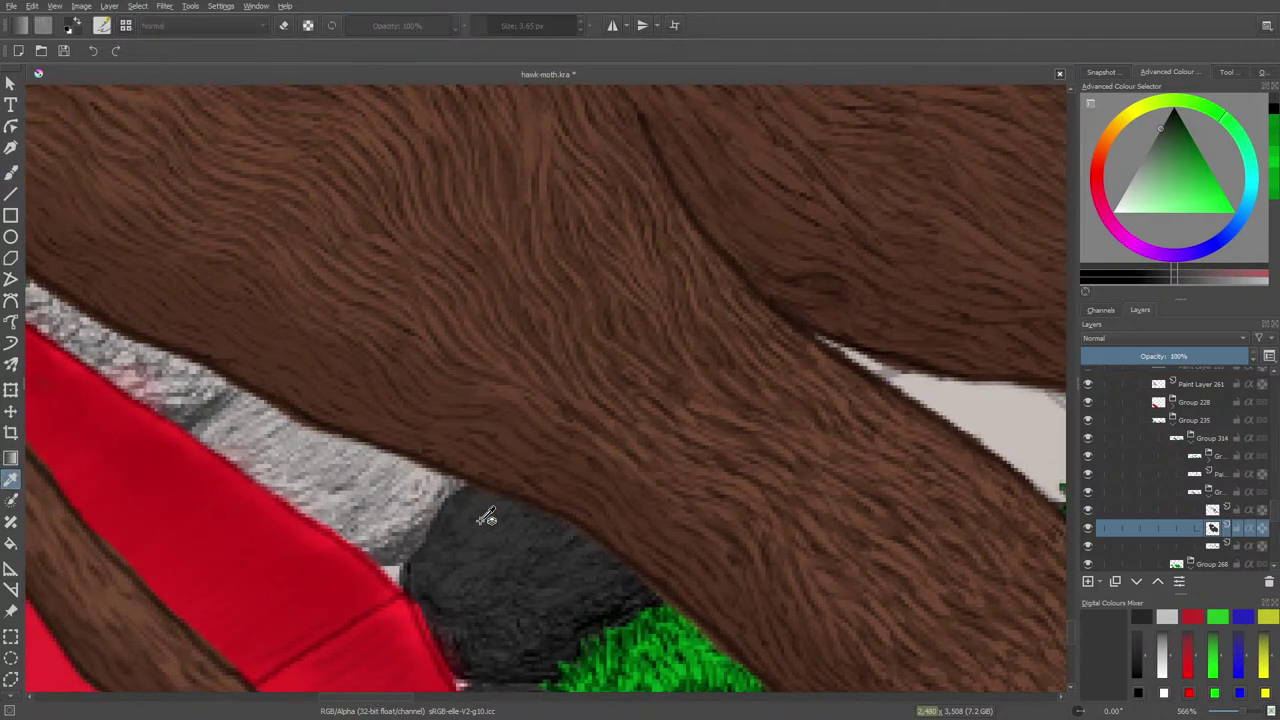
left_click_drag(1068, 620, 1066, 642)
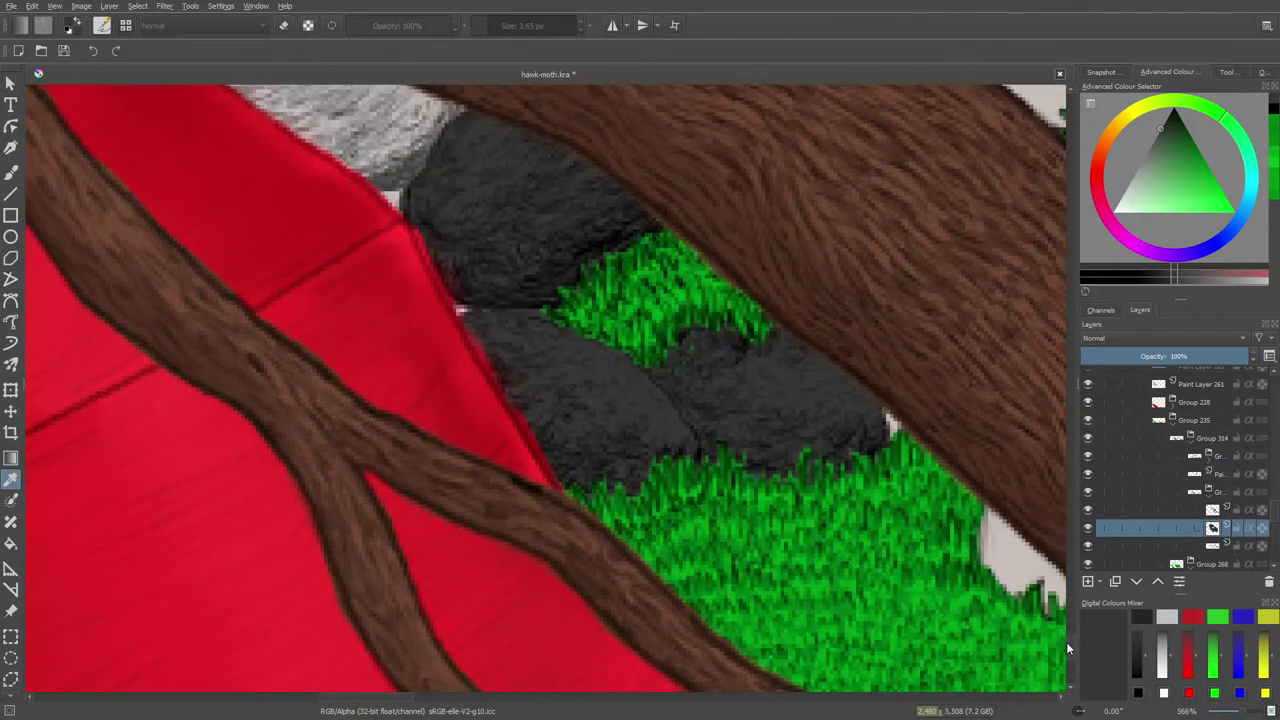
left_click(684, 427)
left_click(682, 427)
left_click(685, 425)
left_click(681, 428)
key("b")
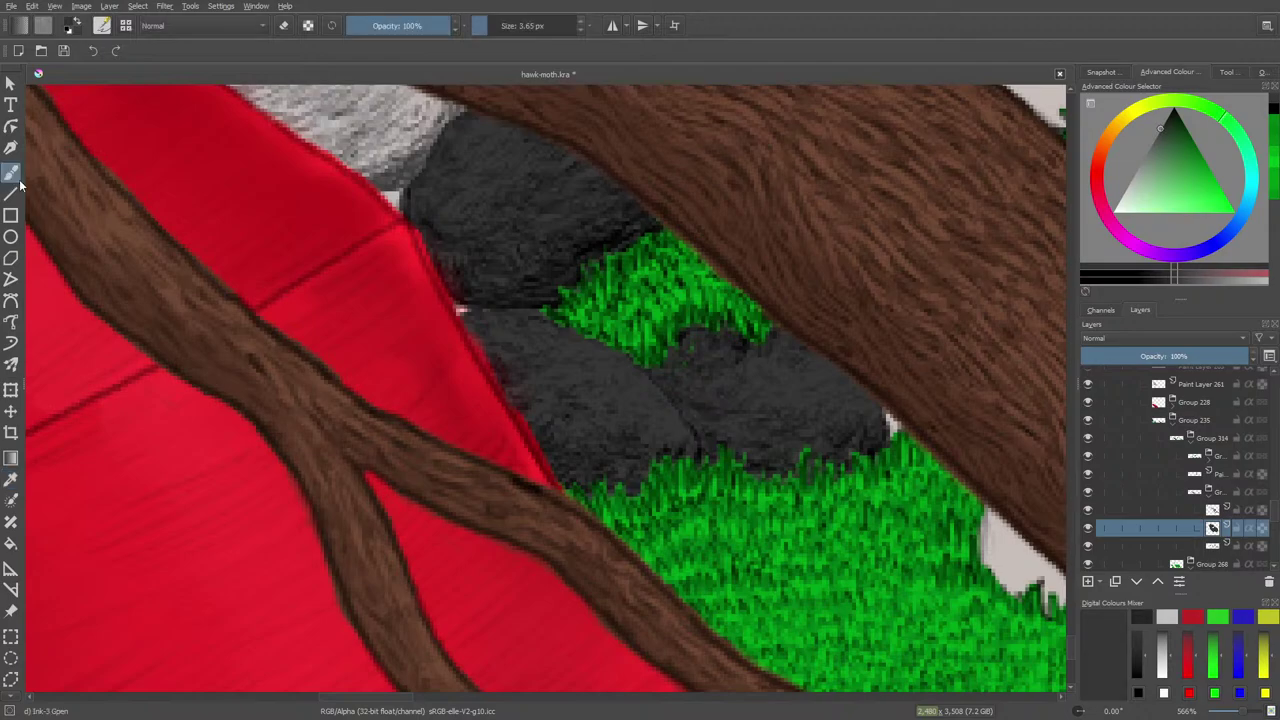
Test a dark grey stroke on the pale textured rock and switch the brush to the Basic-1 preset at 1.81 px
scroll(1069, 634, "up", 5)
scroll(1070, 623, "down", 2)
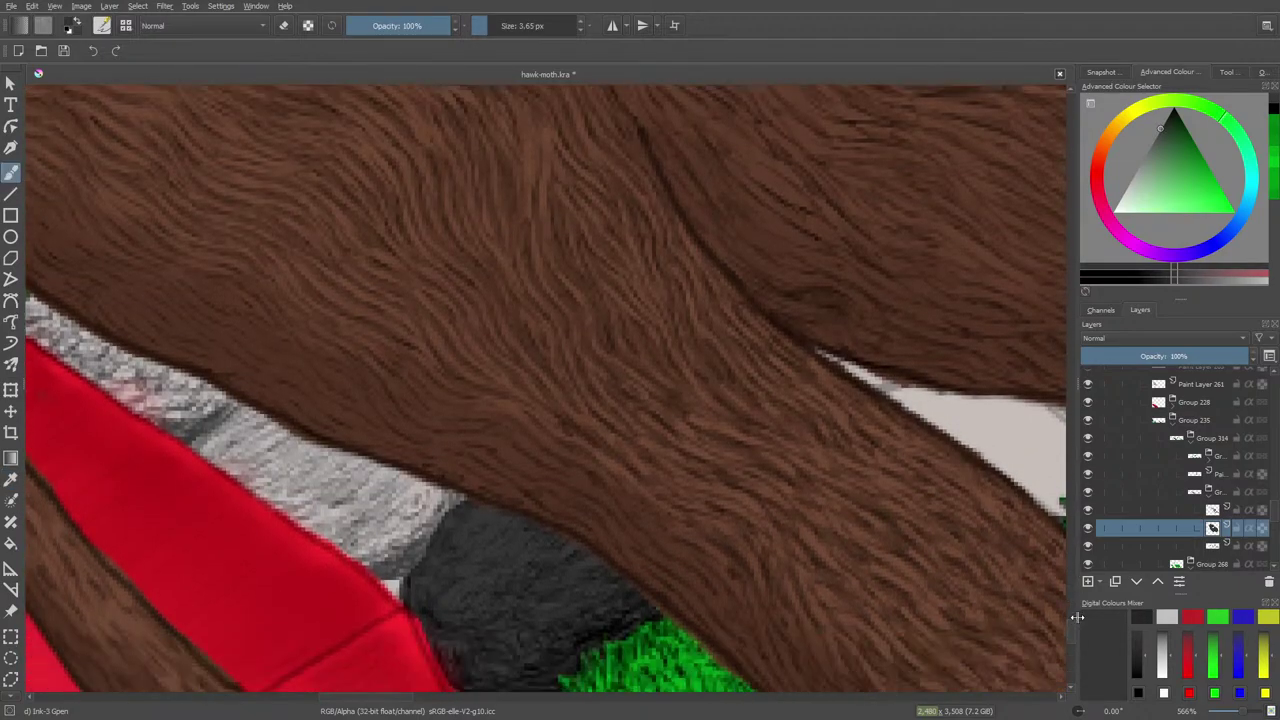
scroll(1077, 617, "left", 5)
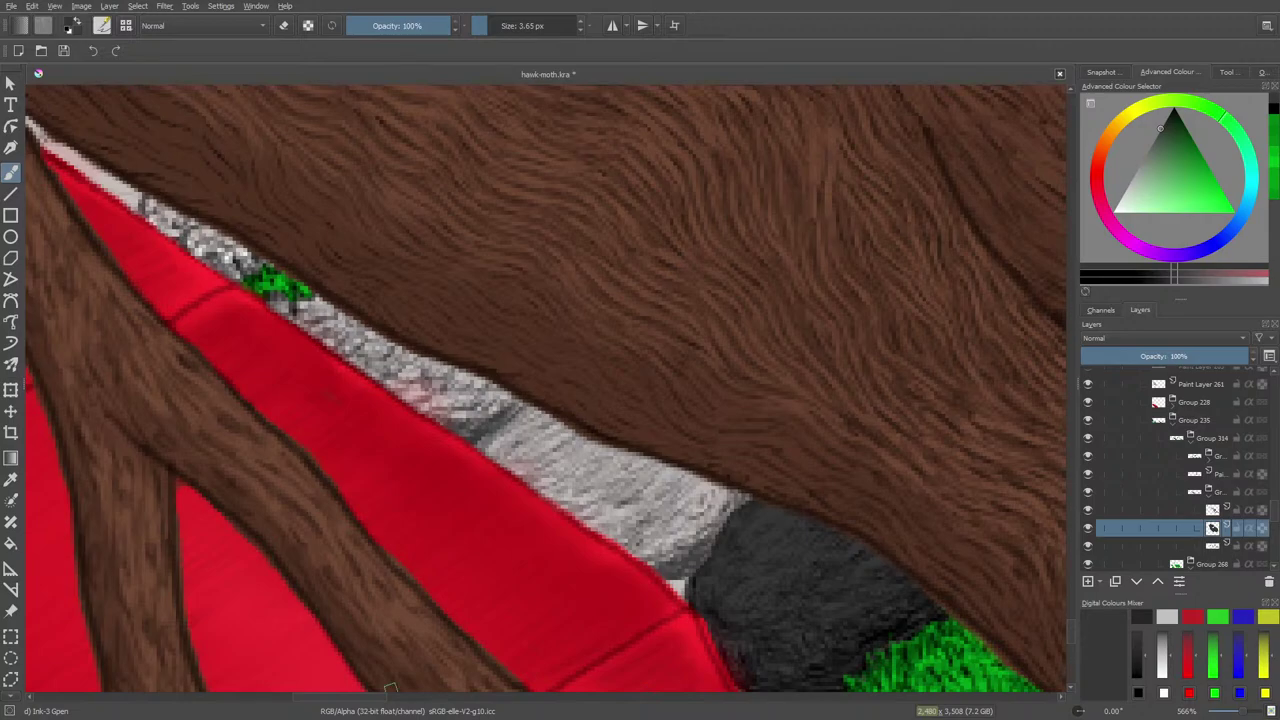
mouse_move(694, 480)
left_mouse_down()
mouse_move(610, 532)
mouse_move(588, 528)
left_mouse_up()
left_click(101, 26)
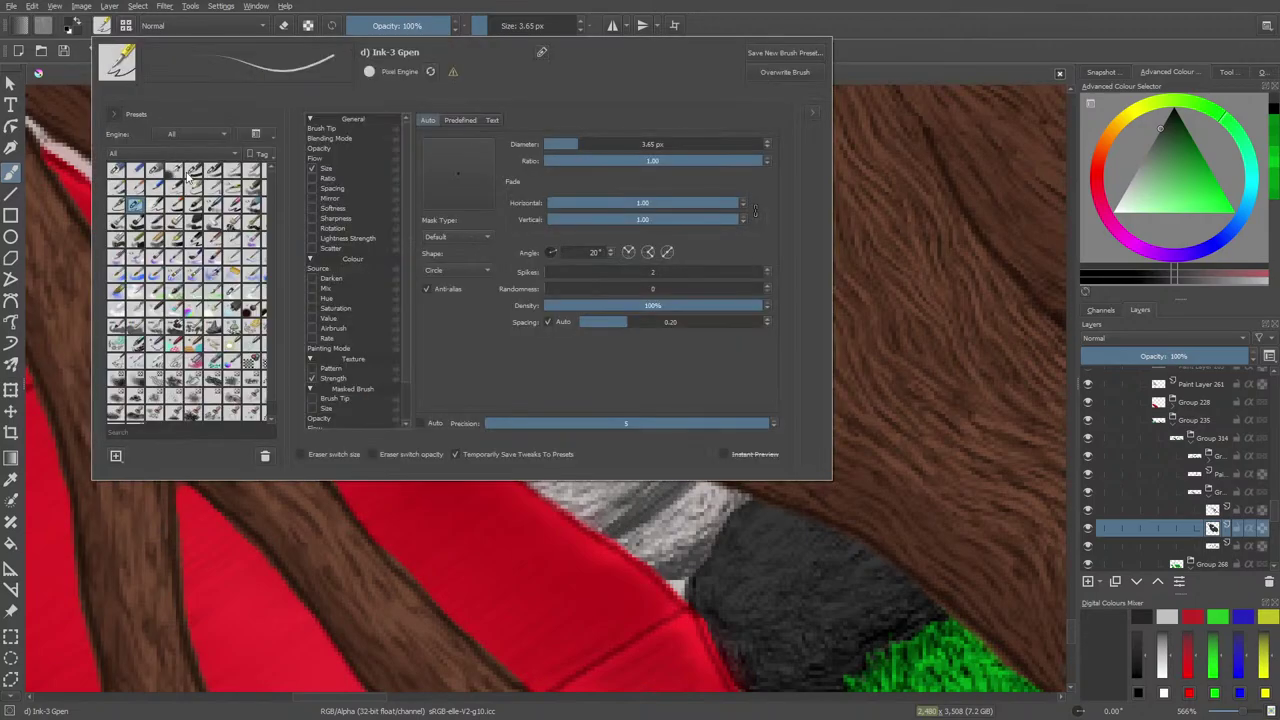
left_click(193, 172)
right_click(635, 506)
right_click(623, 432)
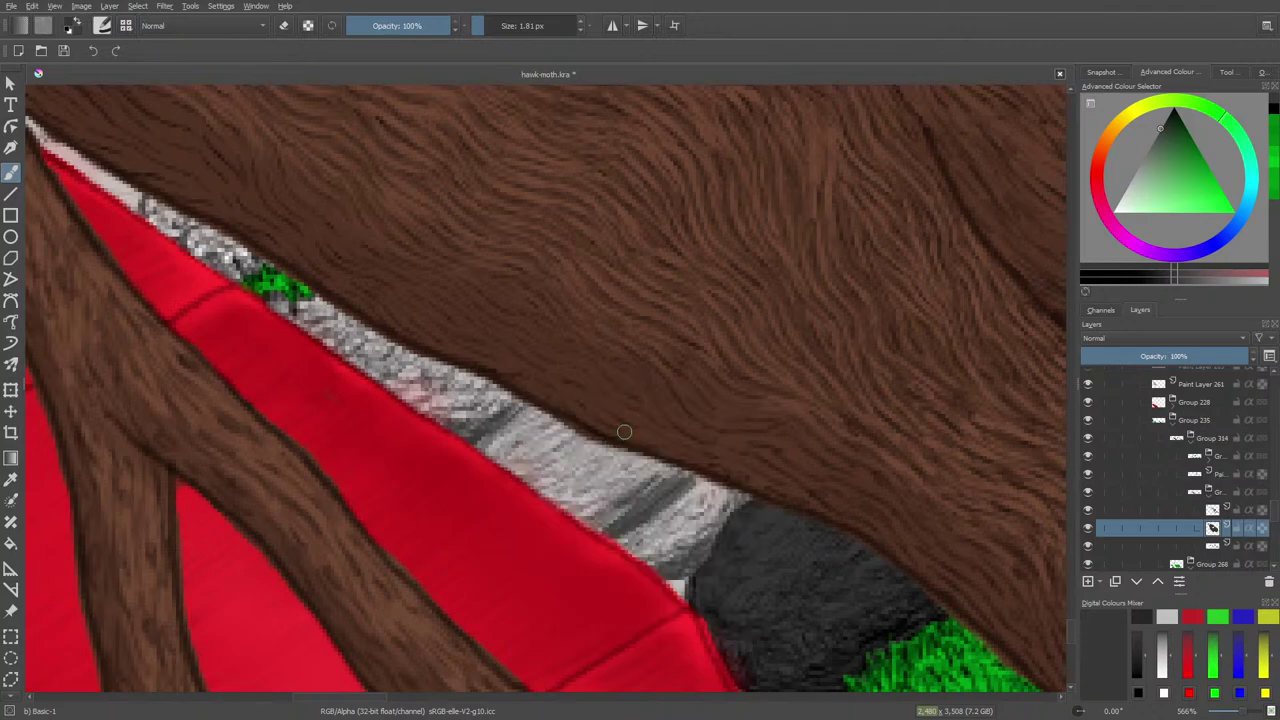
mouse_move(612, 464)
left_mouse_down()
mouse_move(566, 495)
mouse_move(574, 504)
left_mouse_up()
mouse_move(652, 464)
left_mouse_down()
mouse_move(584, 514)
mouse_move(596, 528)
left_mouse_up()
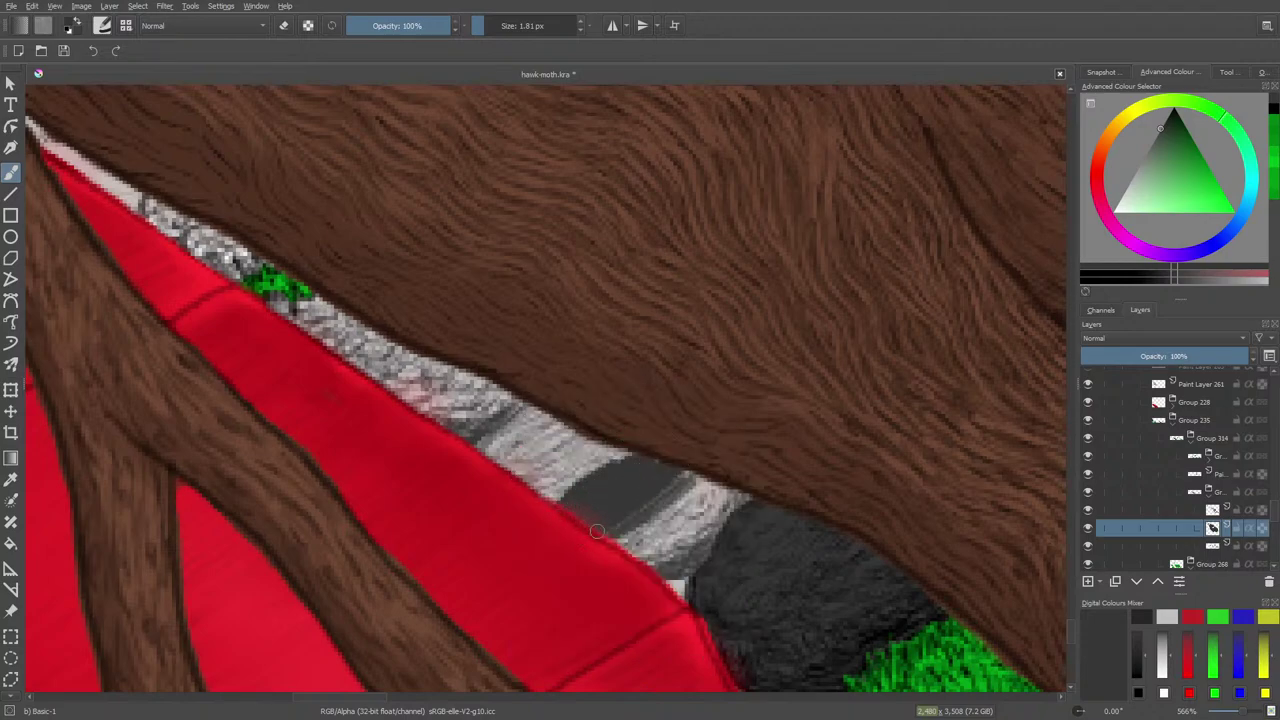
mouse_move(692, 478)
left_mouse_down()
mouse_move(664, 506)
mouse_move(616, 540)
left_mouse_up()
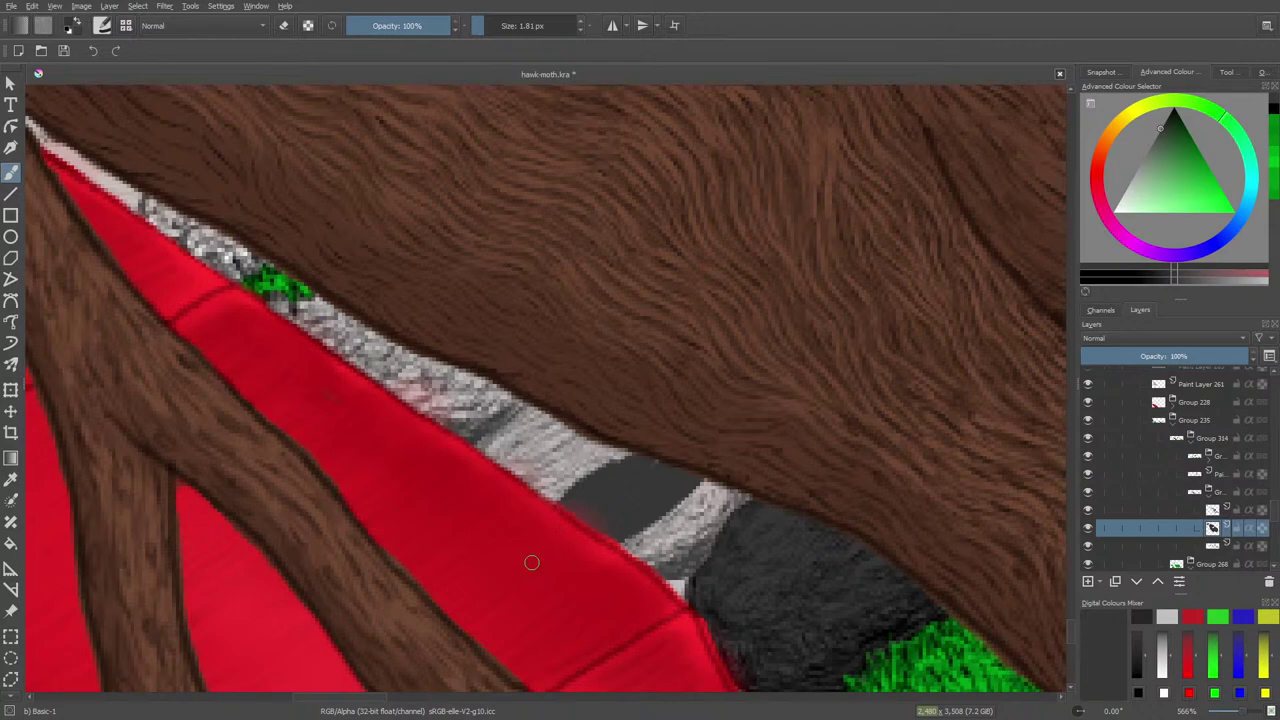
key("ctrl")
key("ctrl+z")
key("ctrl+z")
key("ctrl+z")
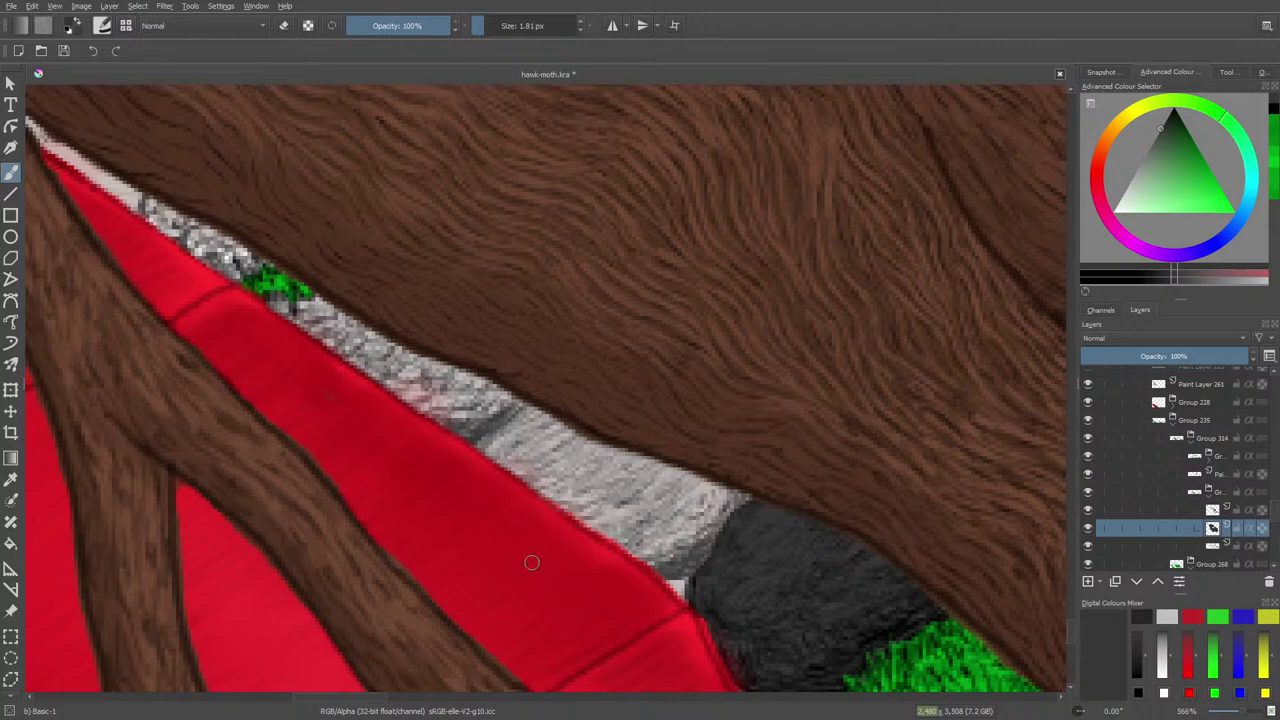
Toggle the ink layer and the fill layer off and on to compare what each contributes to the rocks
left_click(1088, 510)
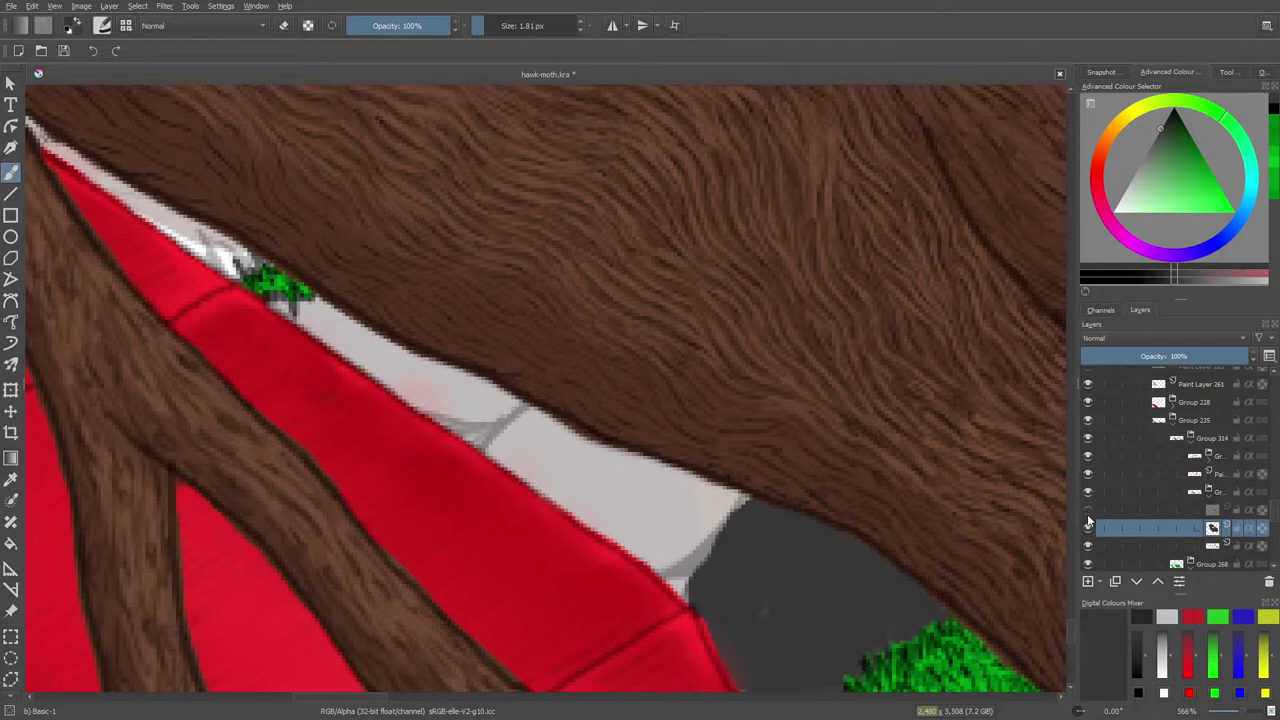
left_click(1088, 513)
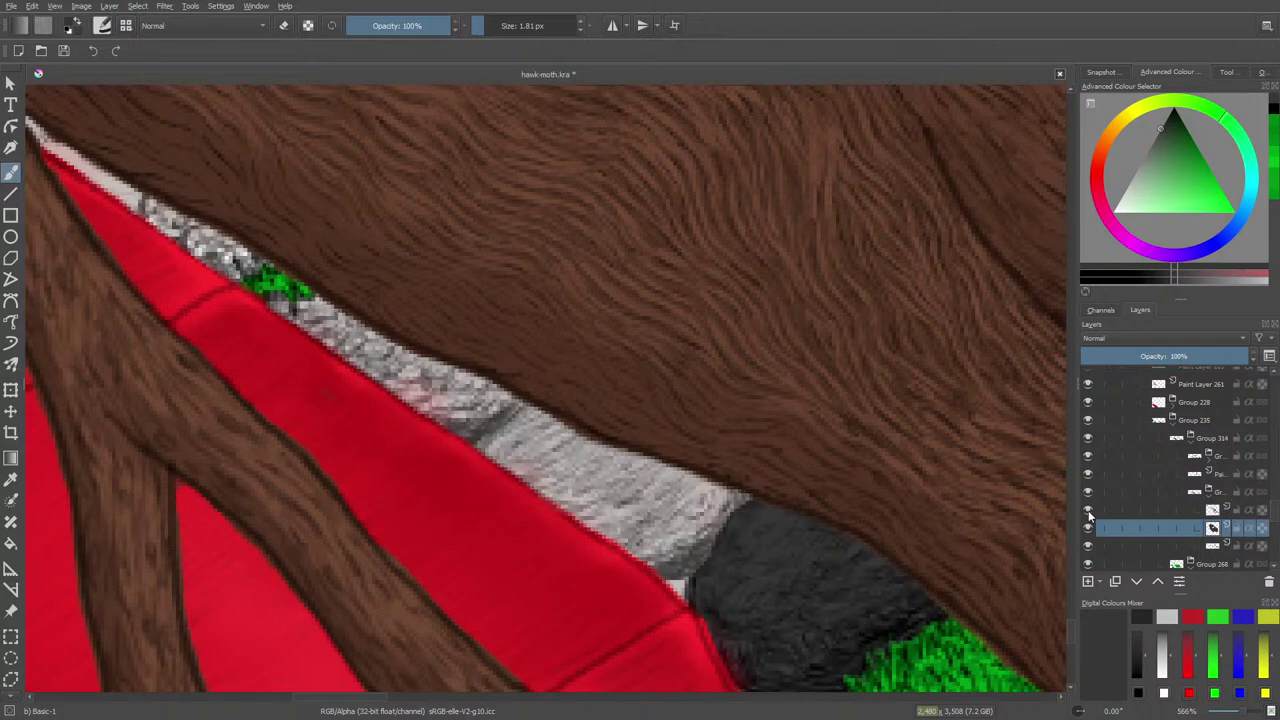
left_click(1088, 513)
left_click(1088, 514)
left_click(1088, 529)
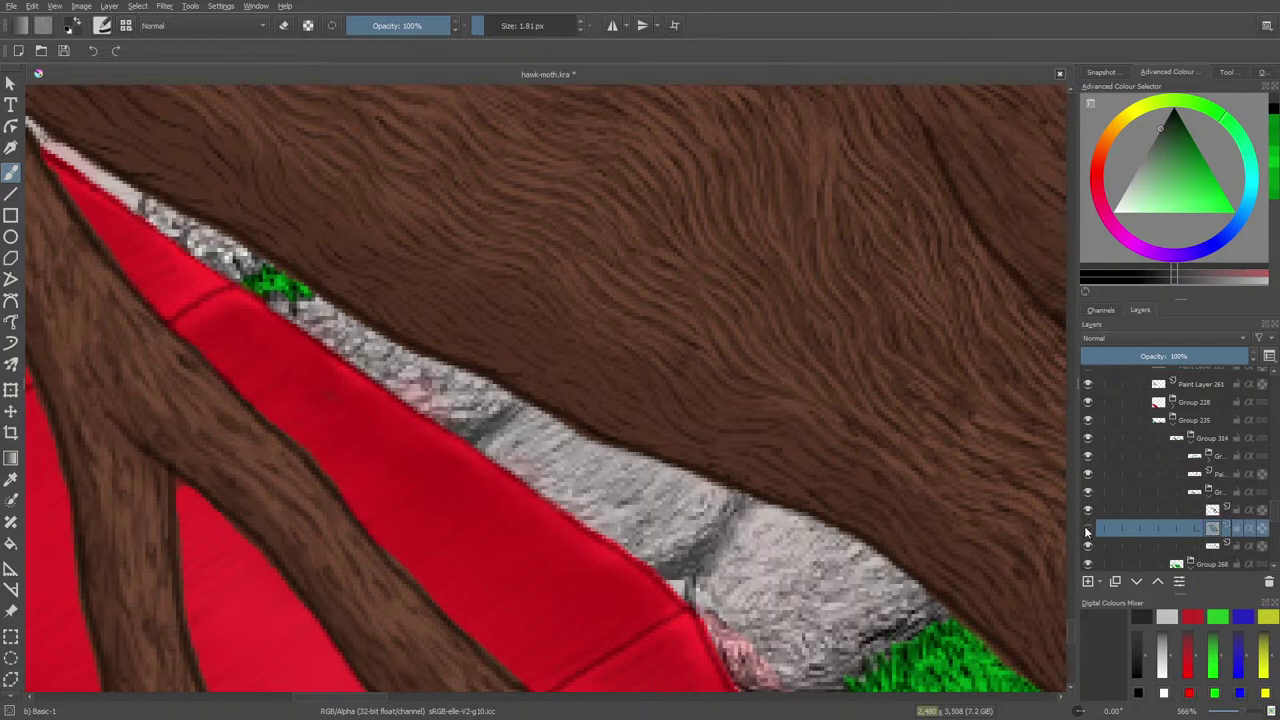
left_click(1089, 529)
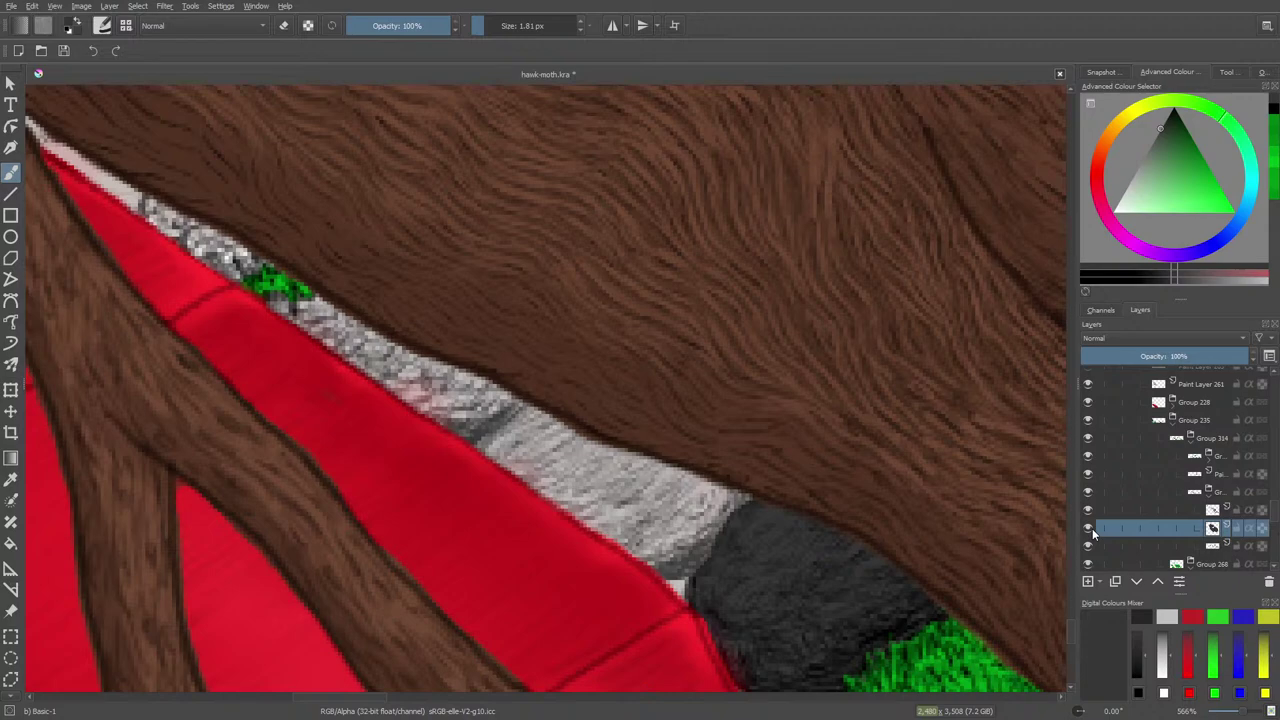
Sample dark grey from the filled rock and paint it under the texture of all pale rocks up to beyond the small grass tuft
left_click(12, 481)
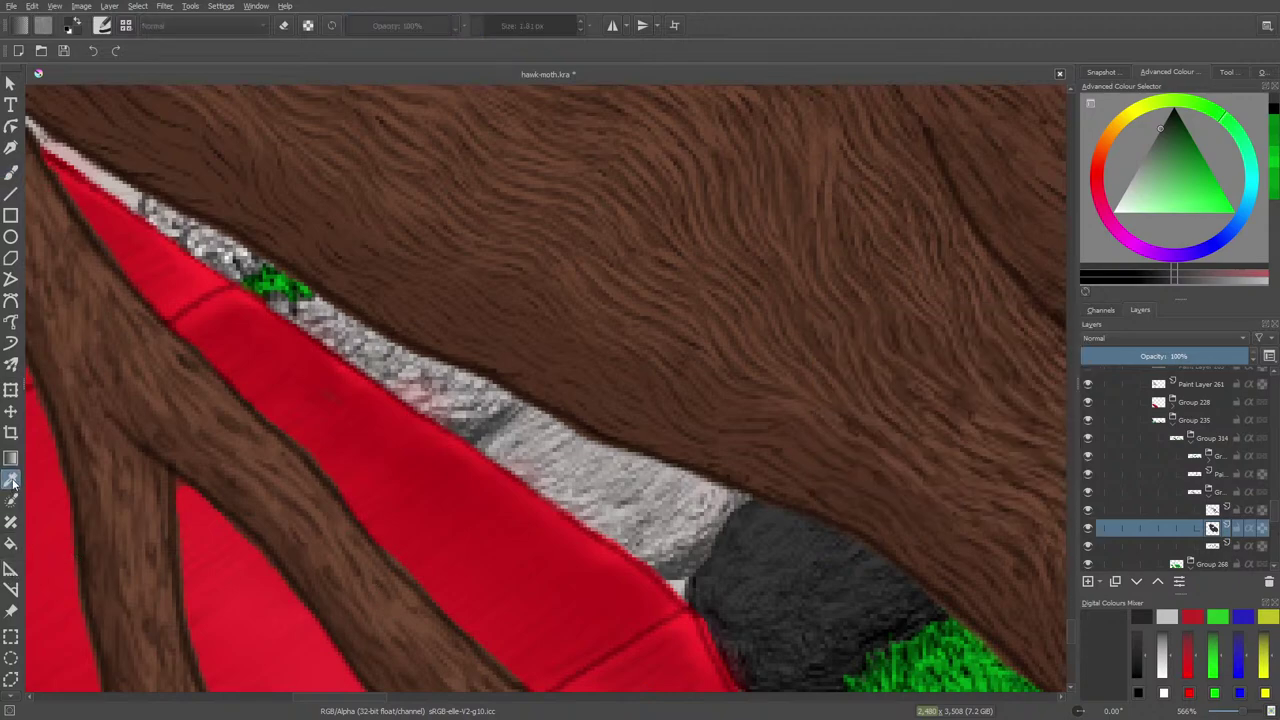
left_click(861, 605)
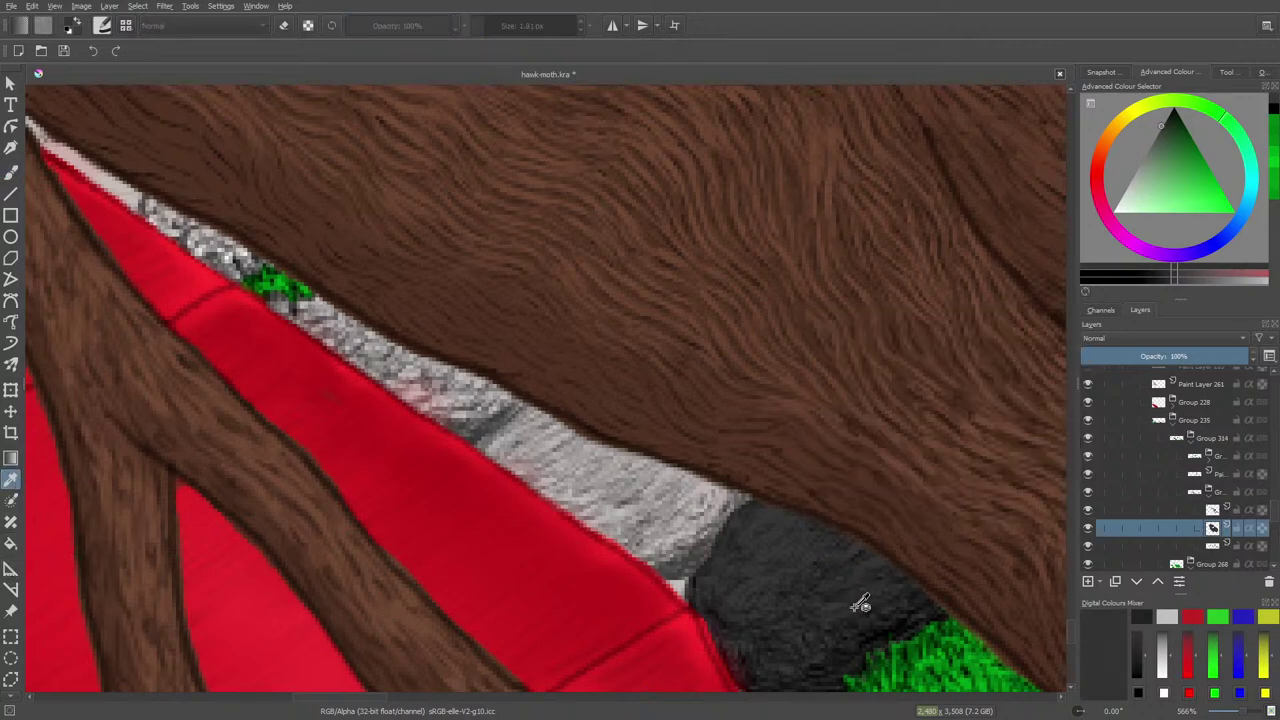
left_click(13, 172)
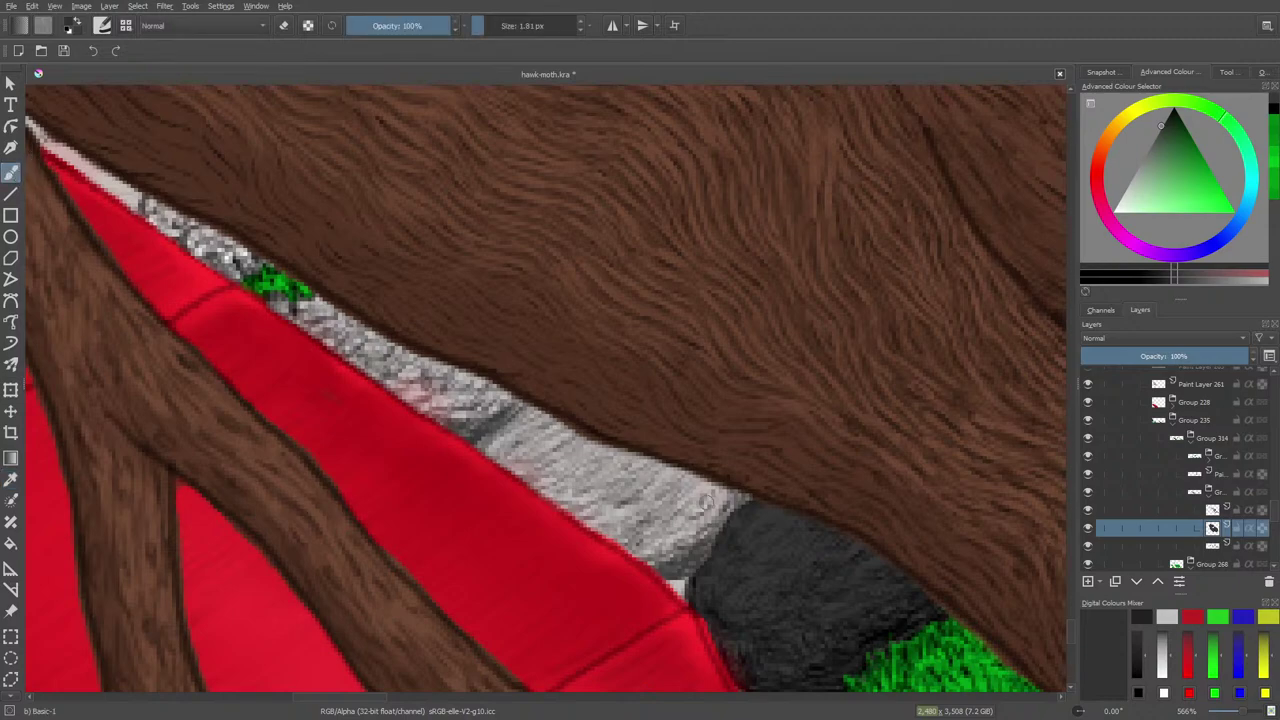
mouse_move(569, 463)
left_mouse_down()
mouse_move(534, 485)
mouse_move(601, 434)
mouse_move(497, 481)
mouse_move(569, 414)
mouse_move(481, 467)
mouse_move(541, 409)
mouse_move(470, 457)
mouse_move(524, 390)
mouse_move(436, 415)
mouse_move(419, 410)
mouse_move(432, 368)
mouse_move(362, 383)
mouse_move(377, 317)
mouse_move(295, 338)
mouse_move(317, 298)
mouse_move(295, 287)
mouse_move(247, 306)
mouse_move(276, 237)
mouse_move(194, 268)
mouse_move(227, 216)
mouse_move(154, 239)
mouse_move(156, 208)
left_mouse_up()
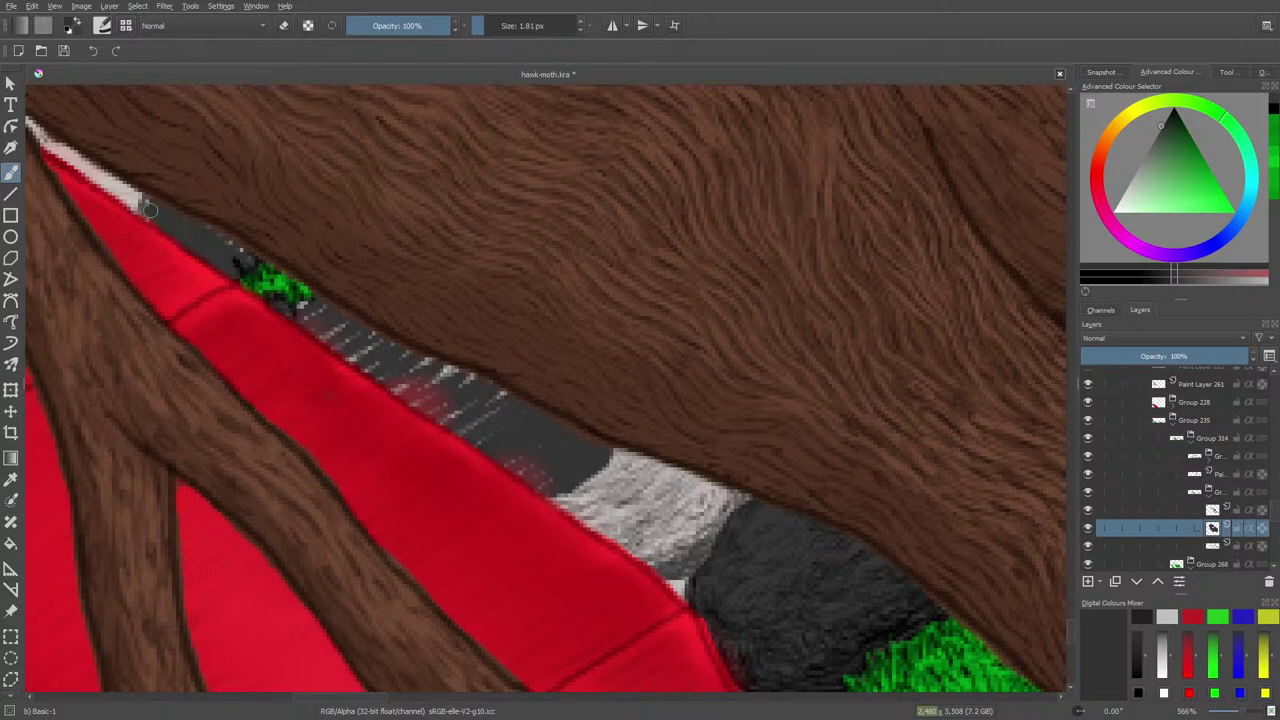
mouse_move(215, 236)
left_mouse_down()
mouse_move(298, 298)
mouse_move(402, 416)
left_mouse_up()
left_click_drag(256, 280, 440, 448)
mouse_move(296, 292)
left_mouse_down()
mouse_move(491, 455)
mouse_move(343, 283)
mouse_move(537, 482)
mouse_move(399, 321)
mouse_move(508, 429)
mouse_move(415, 315)
mouse_move(568, 475)
mouse_move(378, 253)
left_mouse_up()
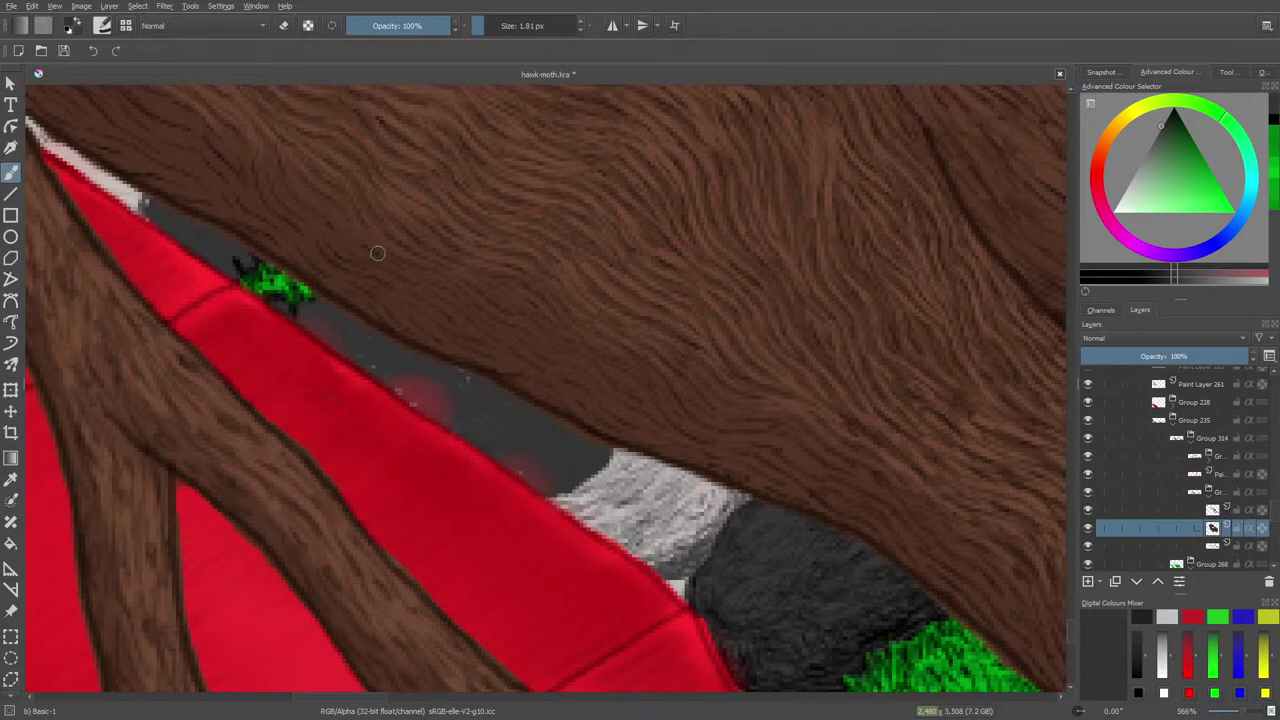
mouse_move(624, 440)
left_mouse_down()
mouse_move(550, 513)
mouse_move(696, 463)
mouse_move(655, 498)
mouse_move(563, 538)
mouse_move(729, 484)
mouse_move(625, 564)
mouse_move(734, 510)
mouse_move(642, 572)
mouse_move(715, 546)
mouse_move(674, 569)
mouse_move(580, 554)
mouse_move(695, 487)
mouse_move(562, 510)
mouse_move(646, 463)
mouse_move(552, 481)
left_mouse_up()
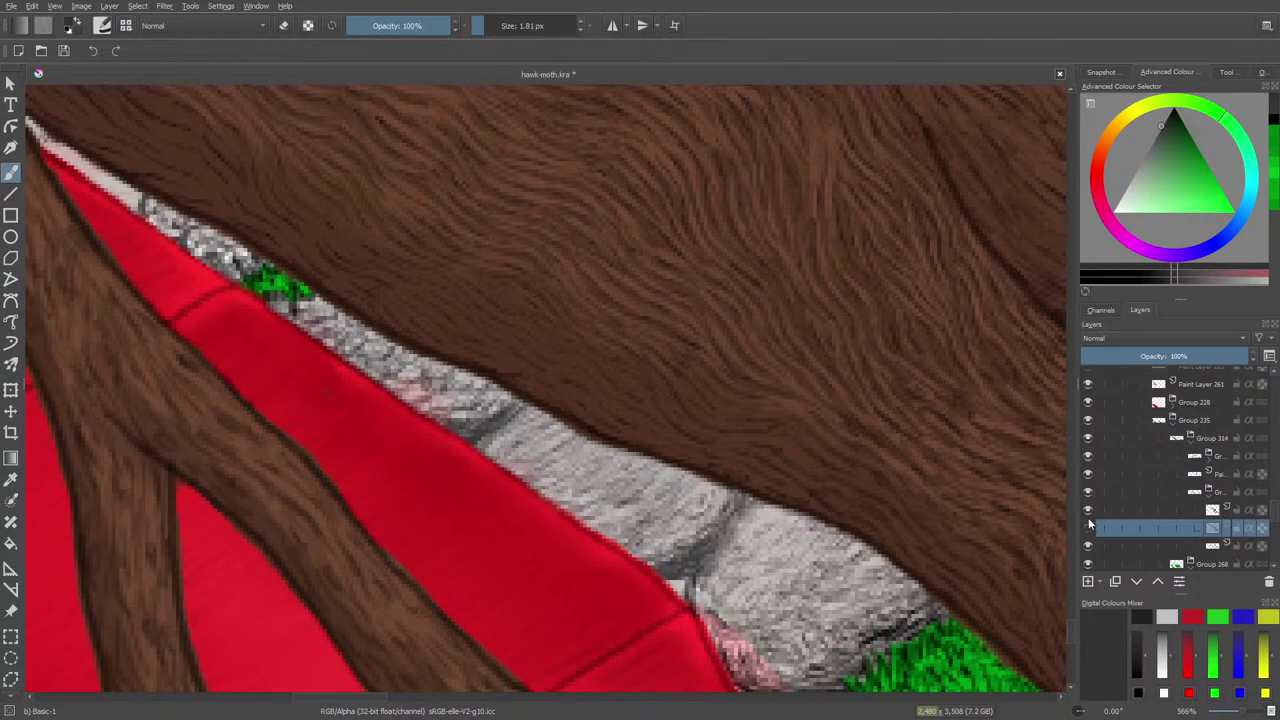
Toggle the fill and ink layers to check the new rock colouring, and hide Paint Layer 315
left_click(1088, 528)
left_click(1088, 528)
left_click(1088, 528)
left_click(1088, 528)
left_click(1089, 511)
left_click(1089, 511)
left_click(1088, 545)
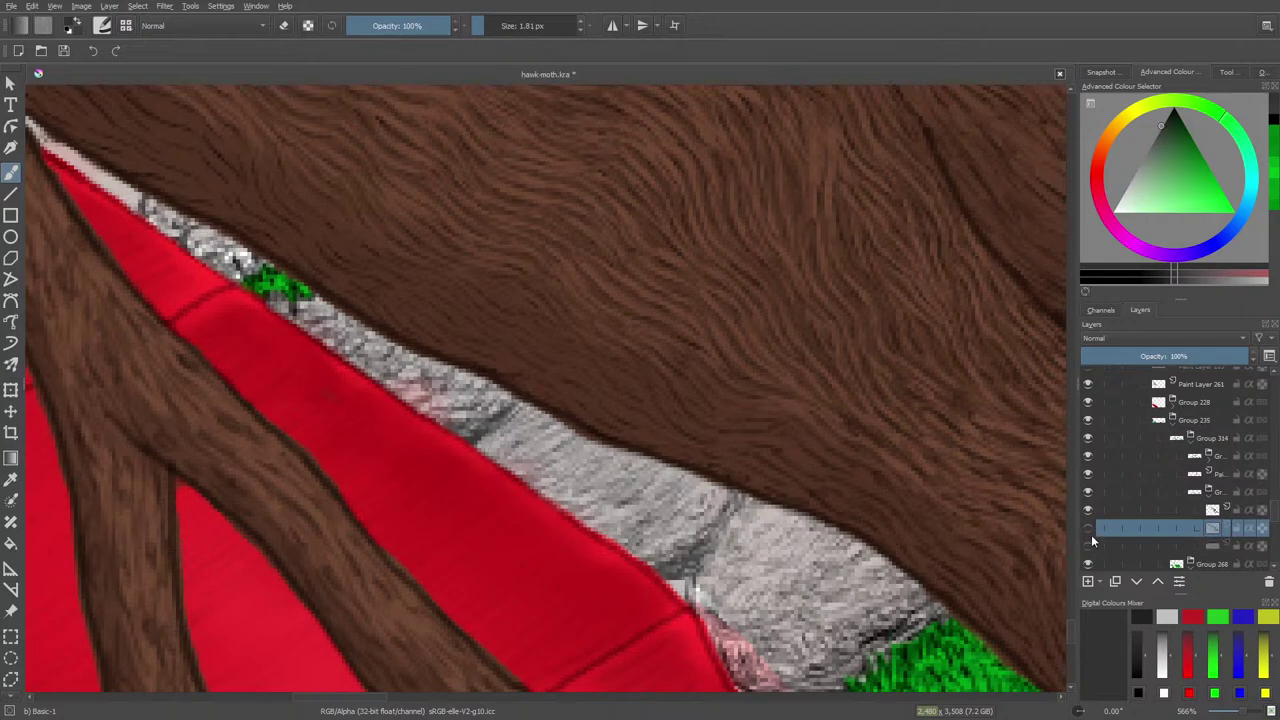
left_click(1088, 528)
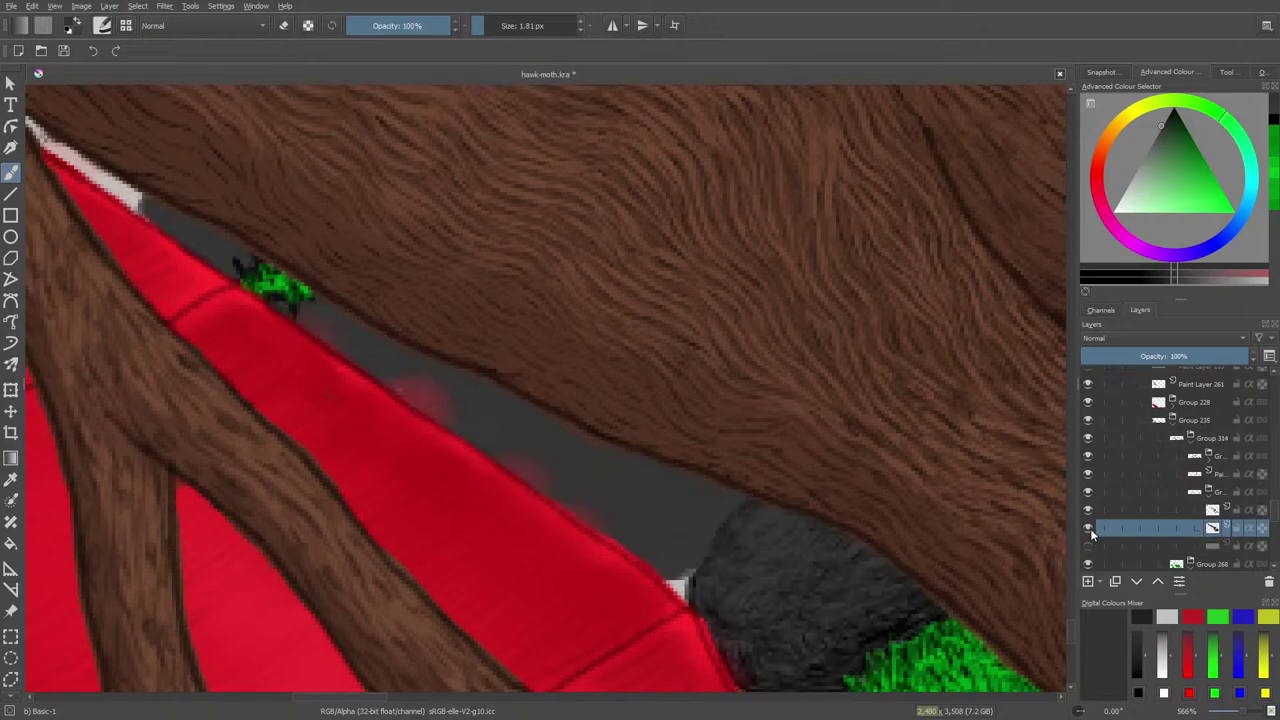
left_click(1089, 528)
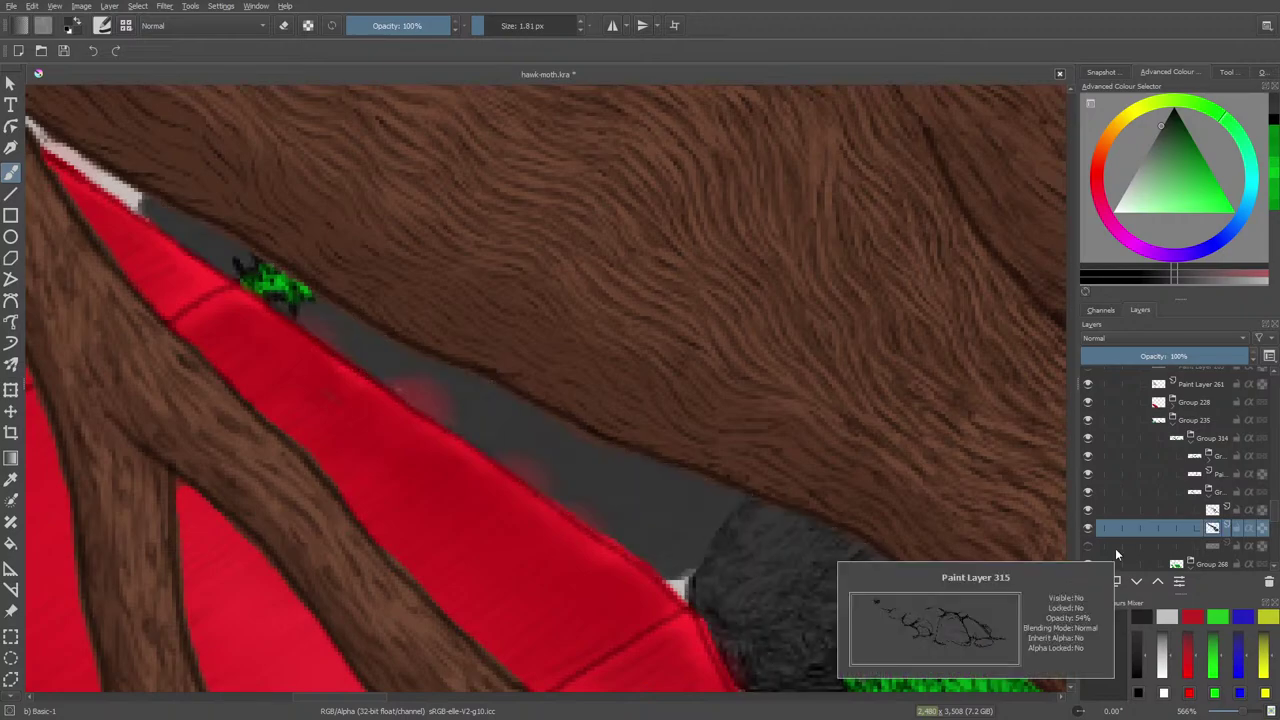
Select the ink layer directly above the dark grey fill layer and check the Basic-1 brush settings
left_click(1174, 512)
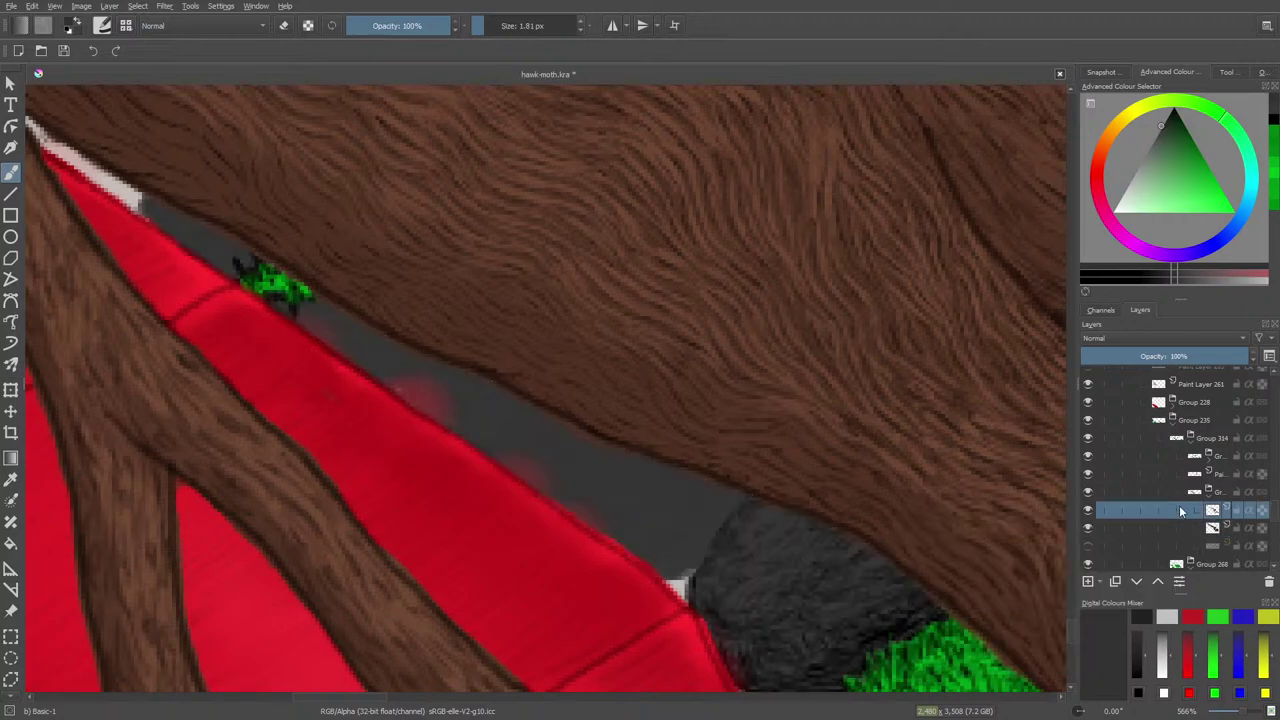
left_click(102, 25)
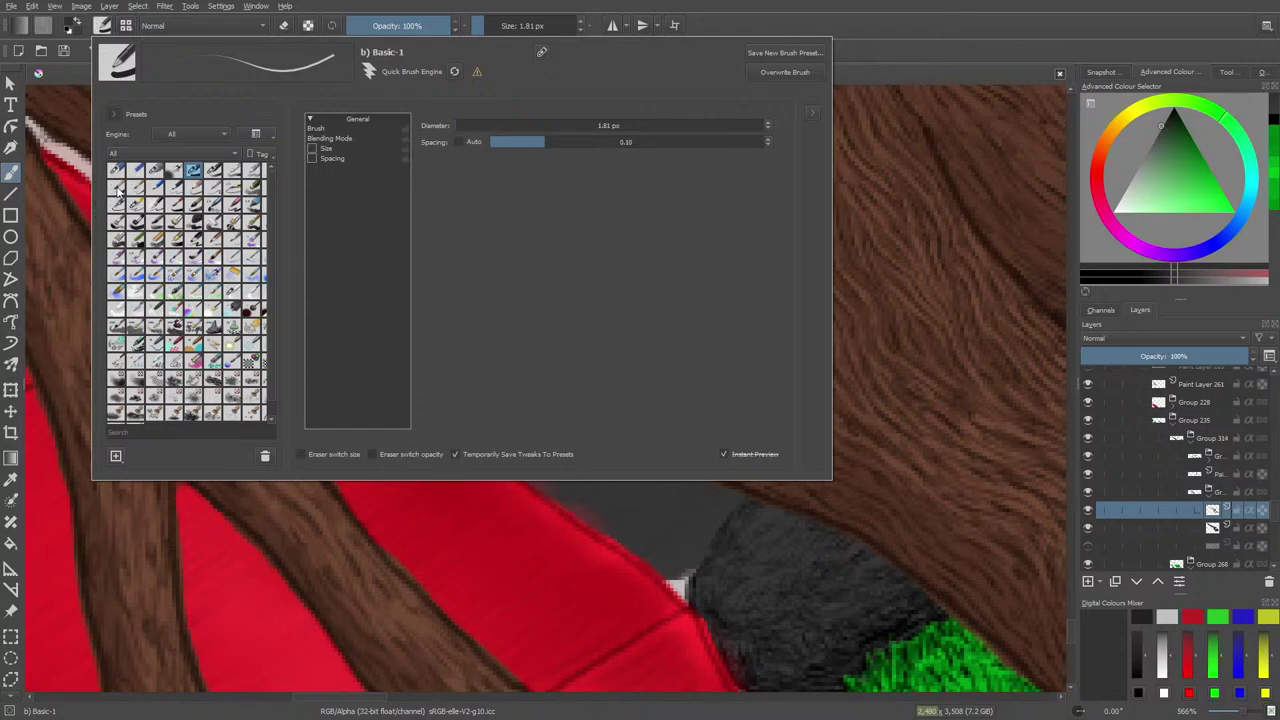
right_click(624, 519)
left_click(396, 360)
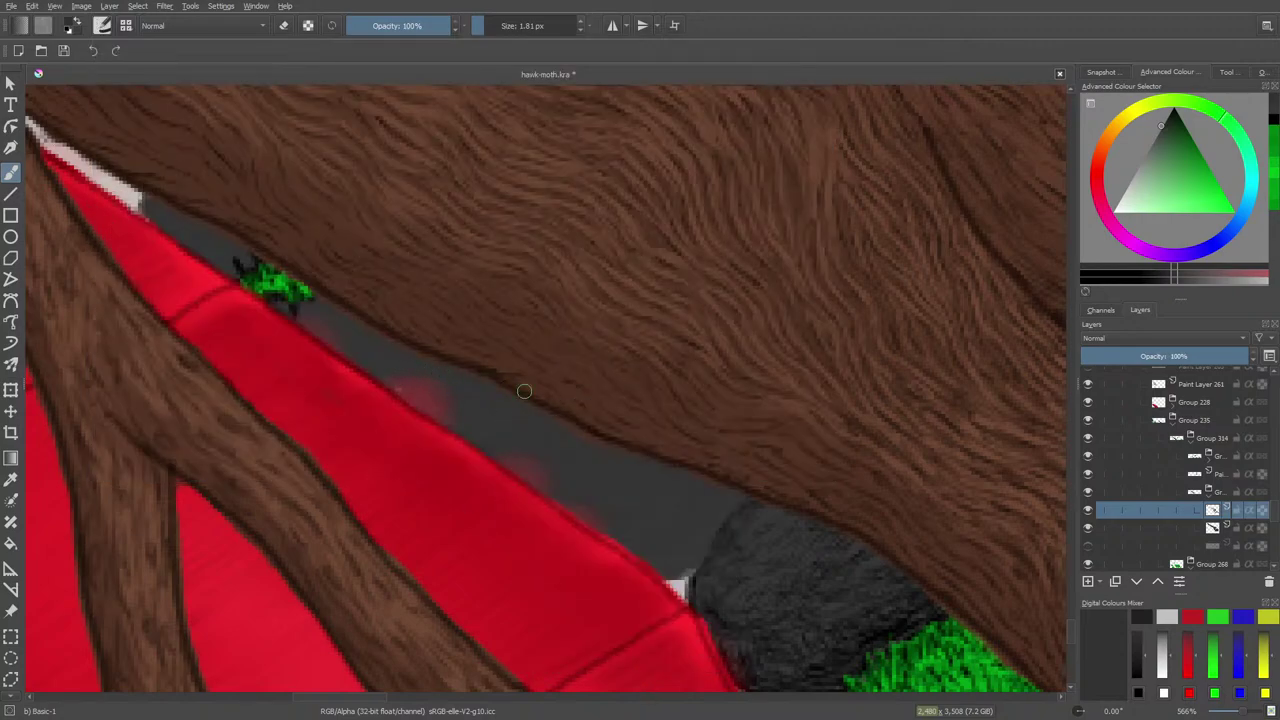
Toggle the visibility of Group 235 and Group 228 to compare the rocks with and without the red structure
left_click(1088, 420)
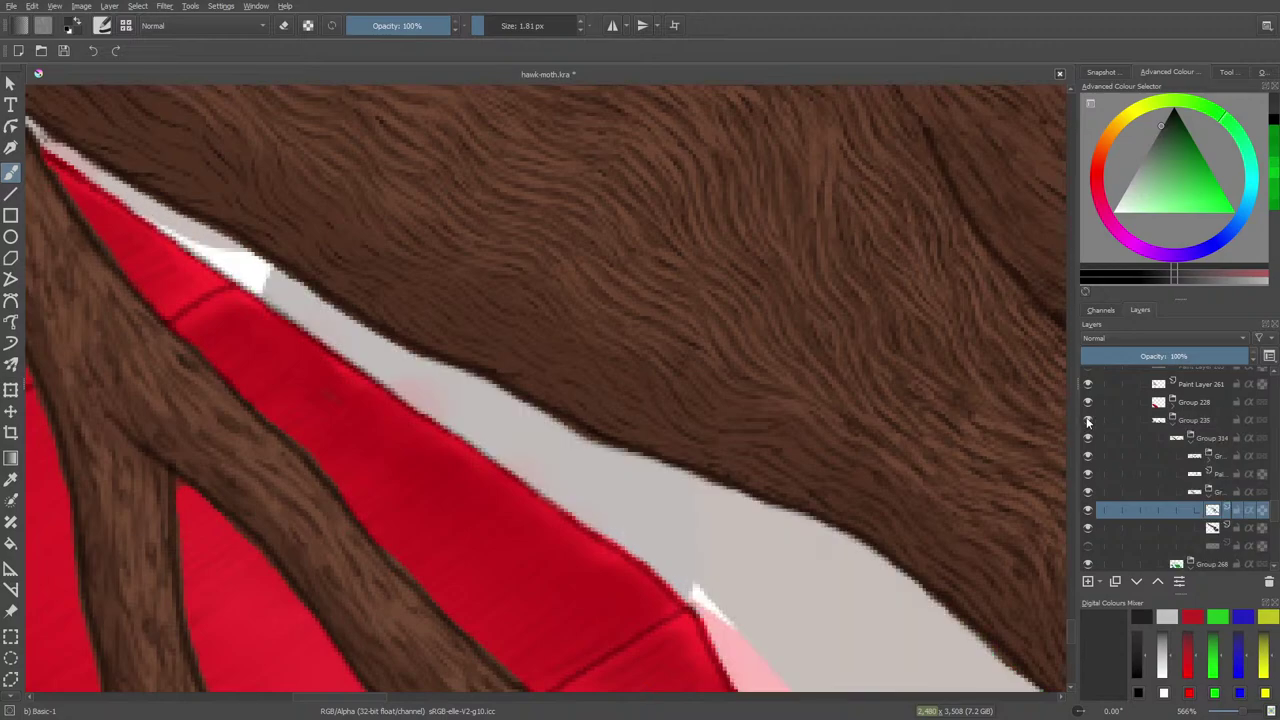
left_click(1088, 420)
left_click(1089, 402)
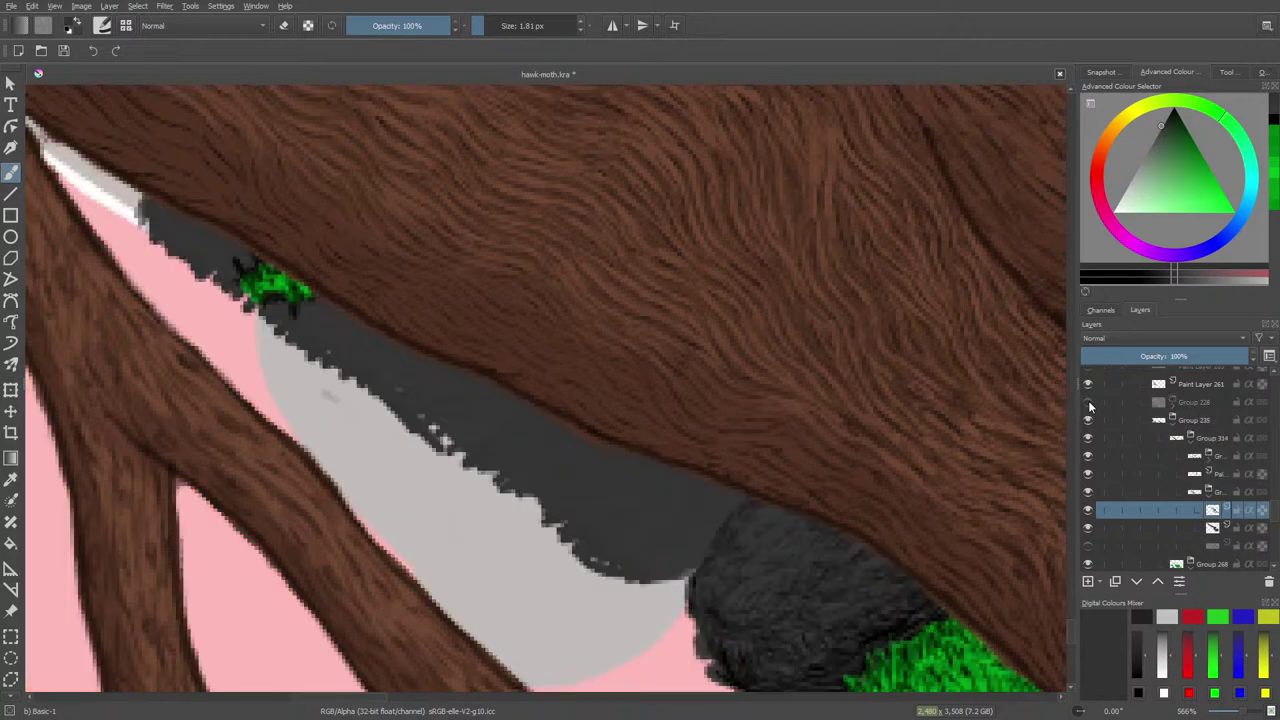
left_click(1087, 402)
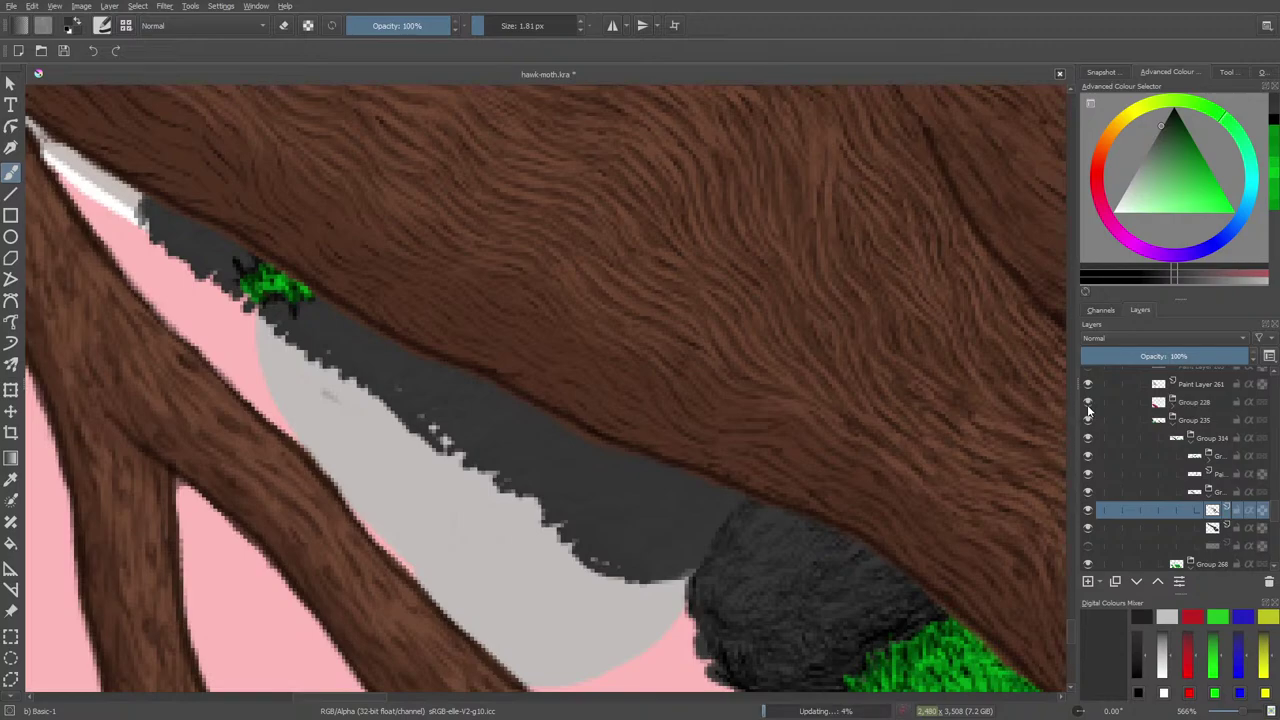
left_click(1088, 405)
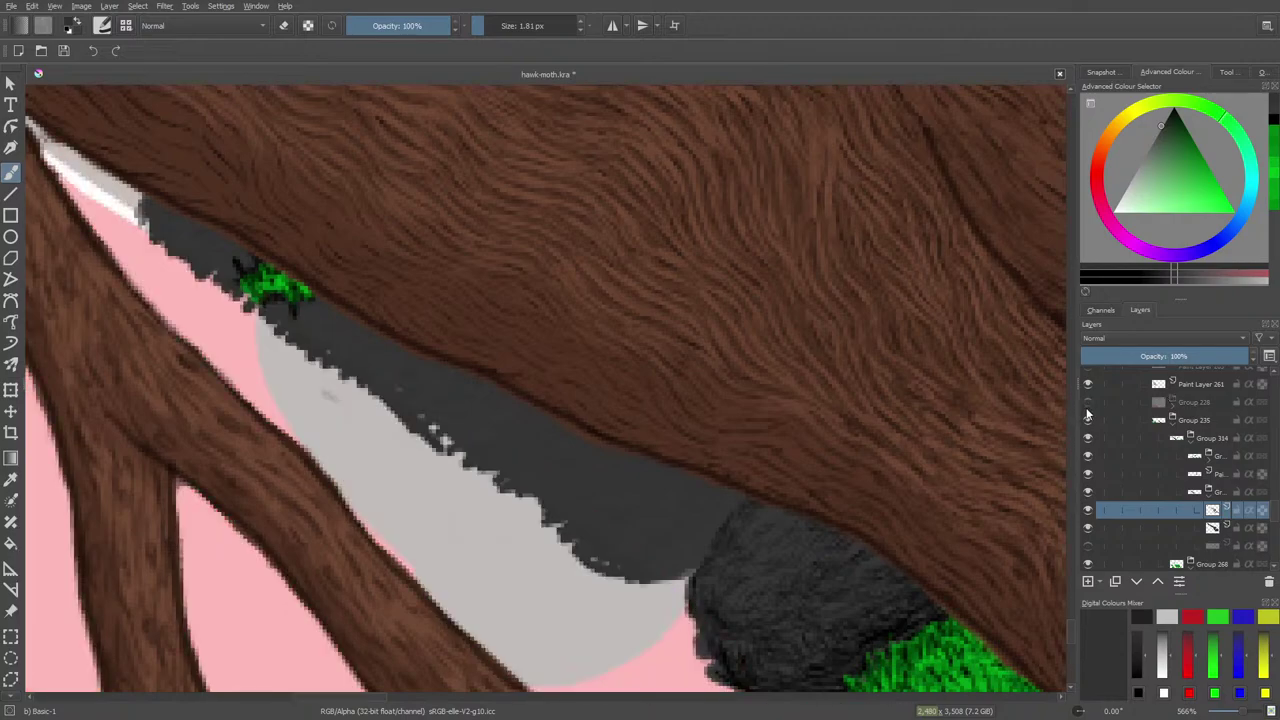
left_click(1088, 406)
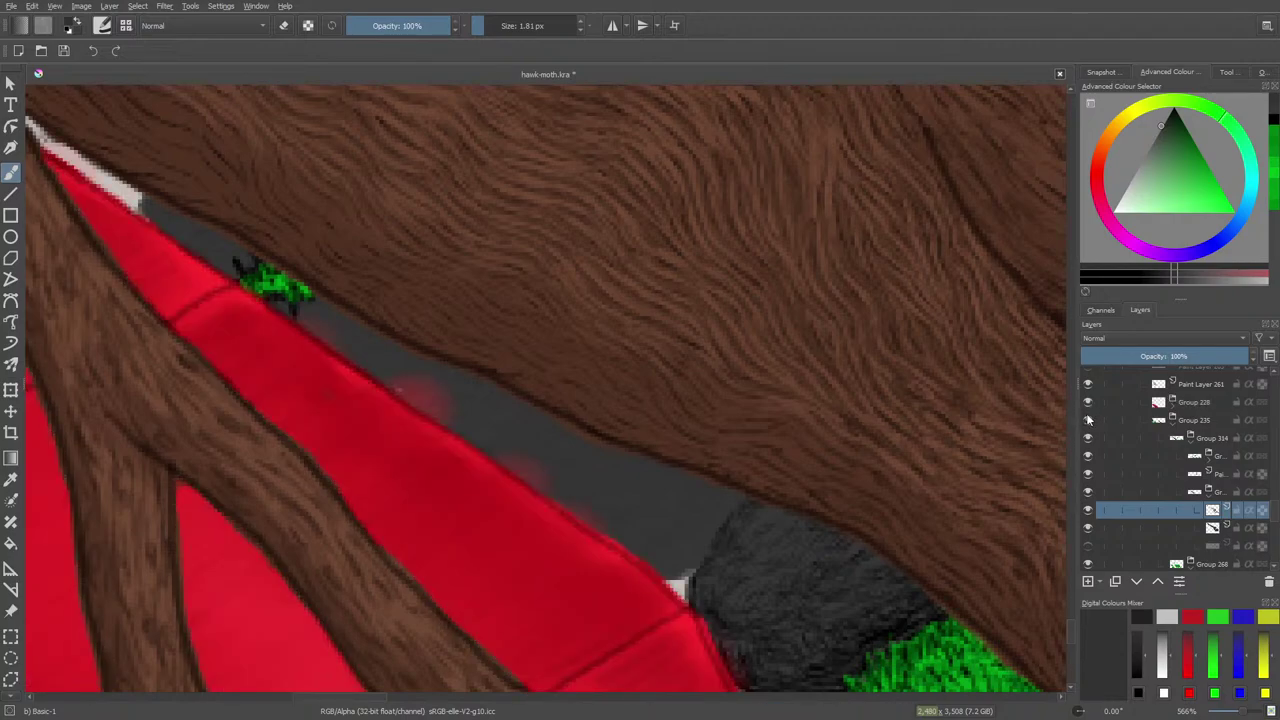
Hide the dark grey fill layer and recolour the rocks' ink texture black with Preserve Alpha on
left_click(1089, 510)
left_click(1089, 510)
left_click(1088, 526)
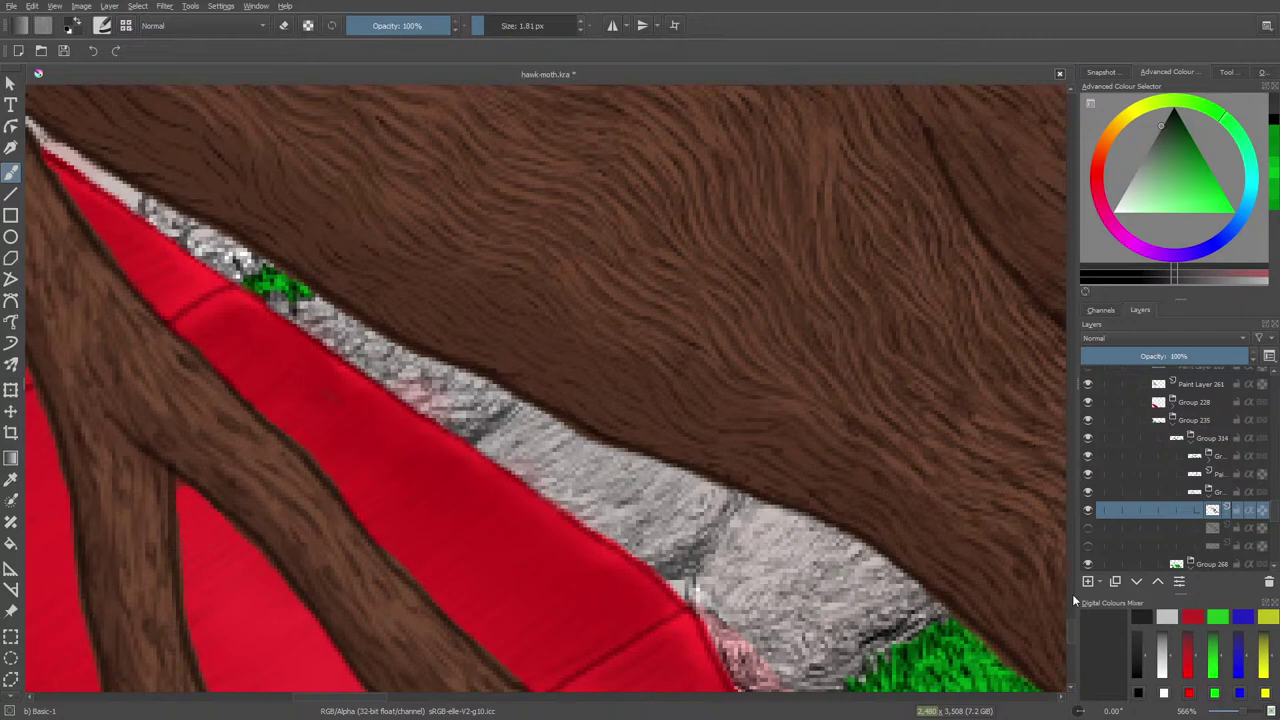
right_click(559, 400)
left_click(565, 428)
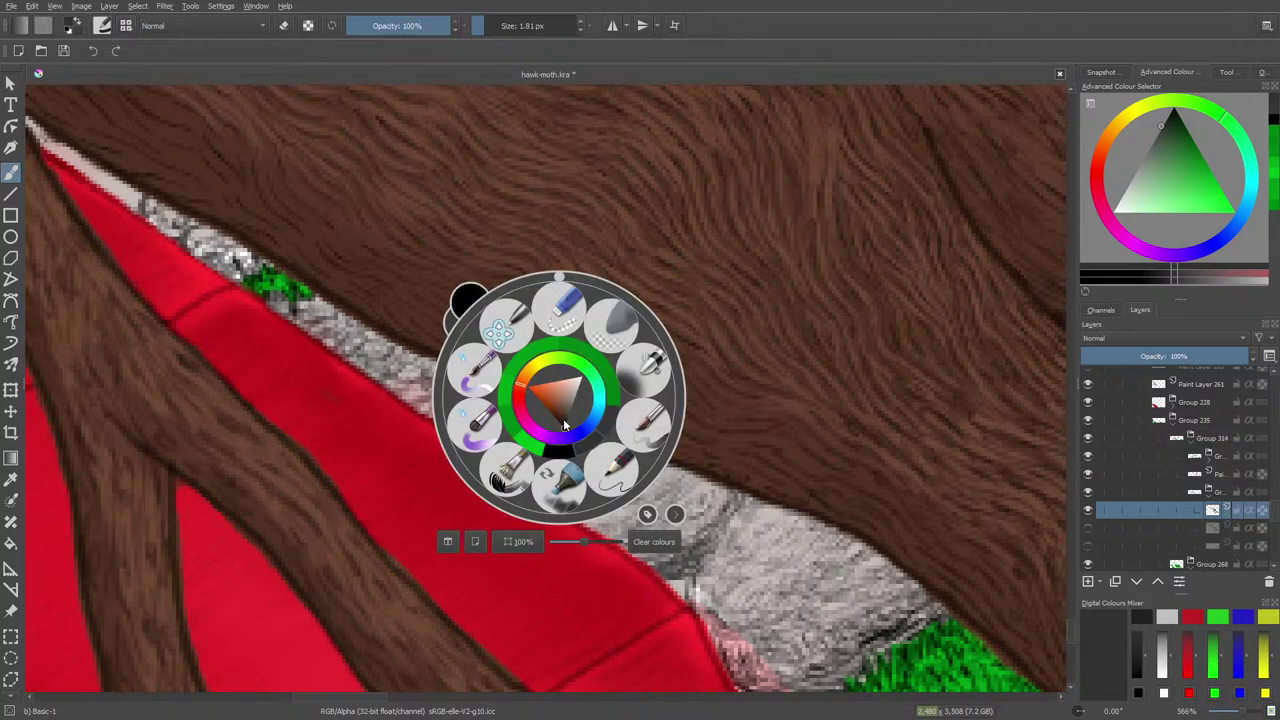
left_click(231, 181)
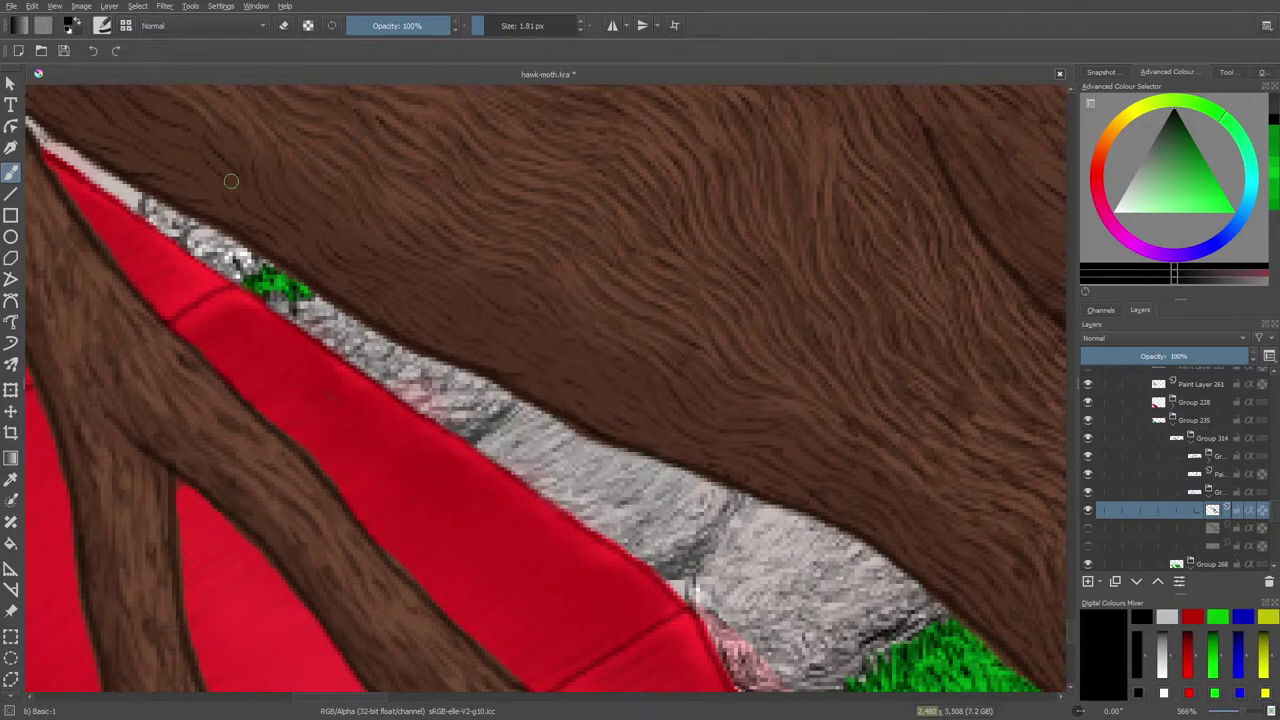
left_click(307, 24)
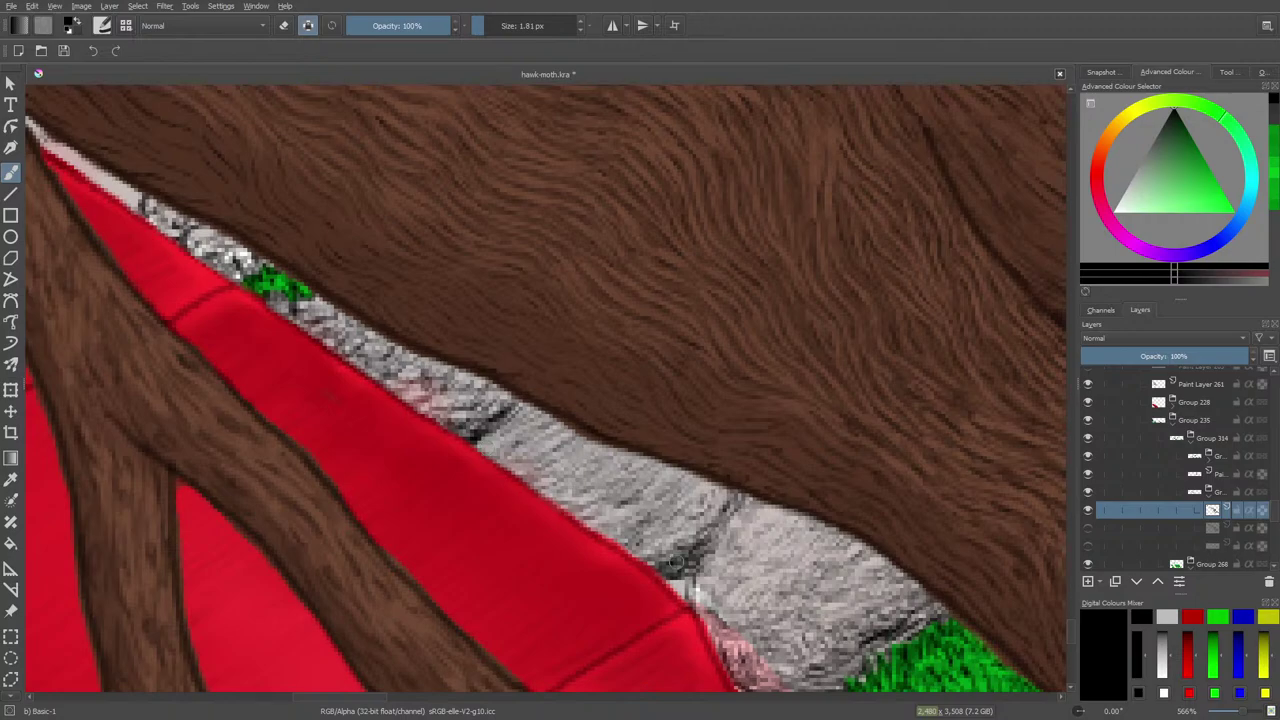
Show the dark grey fill layer again and toggle the ink layer to compare the black rock texture
left_click(1088, 528)
mouse_move(1104, 542)
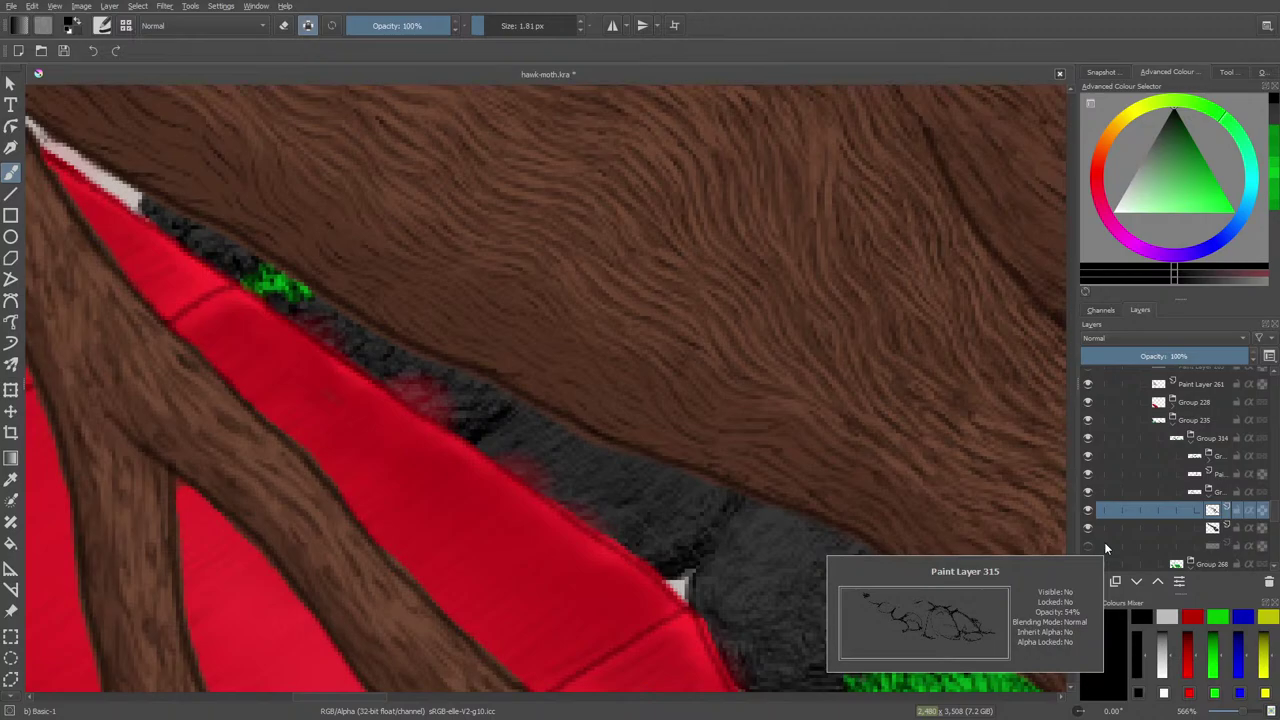
mouse_move(1243, 711)
left_mouse_down()
mouse_move(1231, 713)
mouse_move(1245, 714)
left_mouse_up()
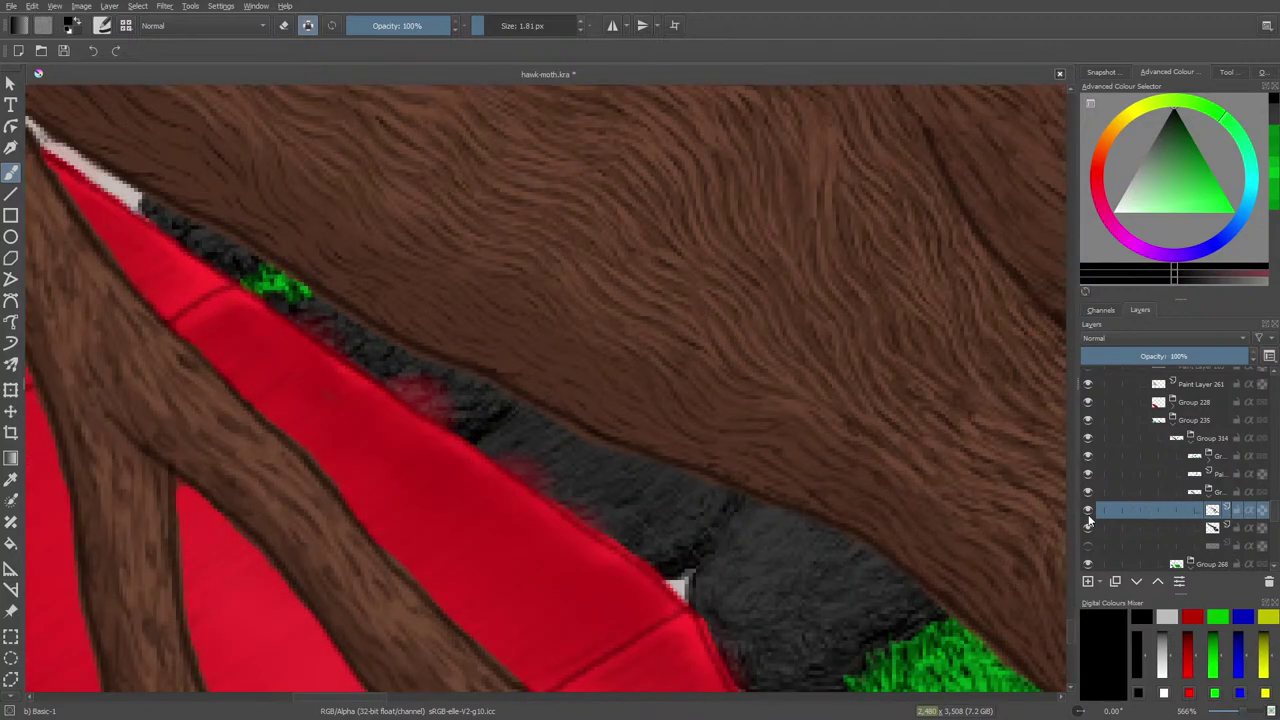
left_click(1090, 513)
left_click(1090, 513)
Reload the original Basic-1 brush preset at 40 px and turn Preserve Alpha back on
left_click(102, 26)
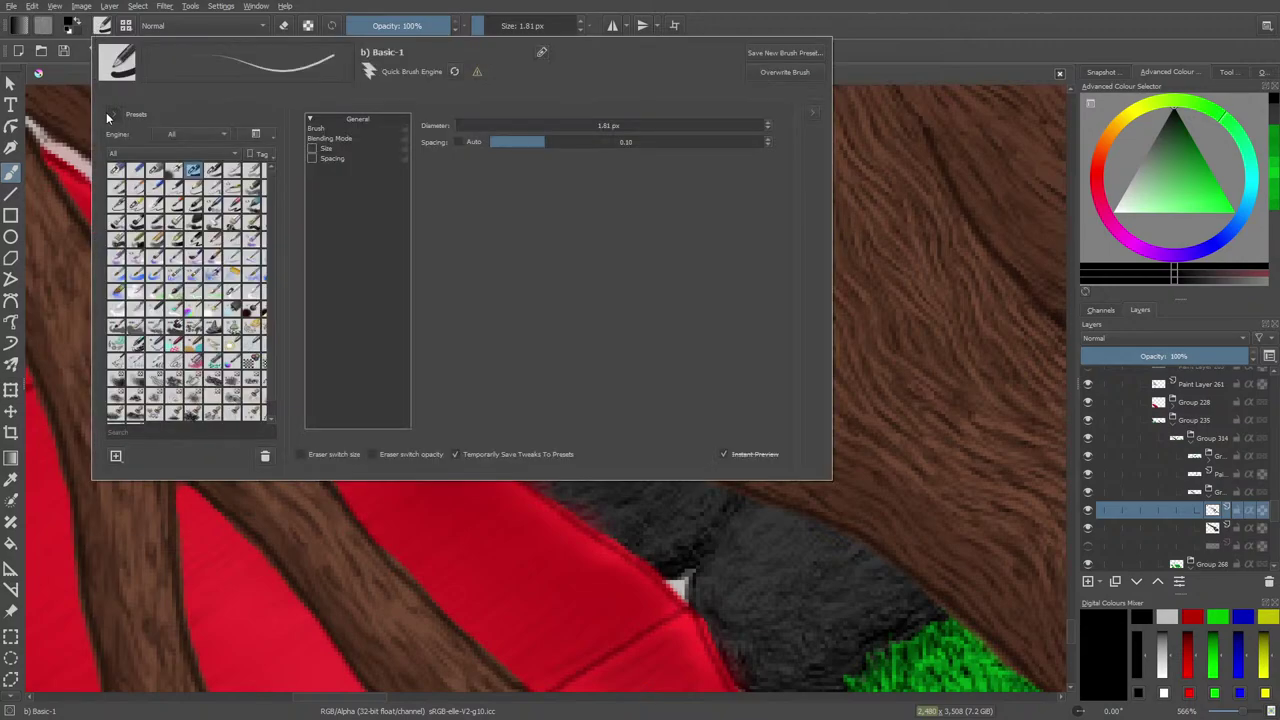
right_click(645, 515)
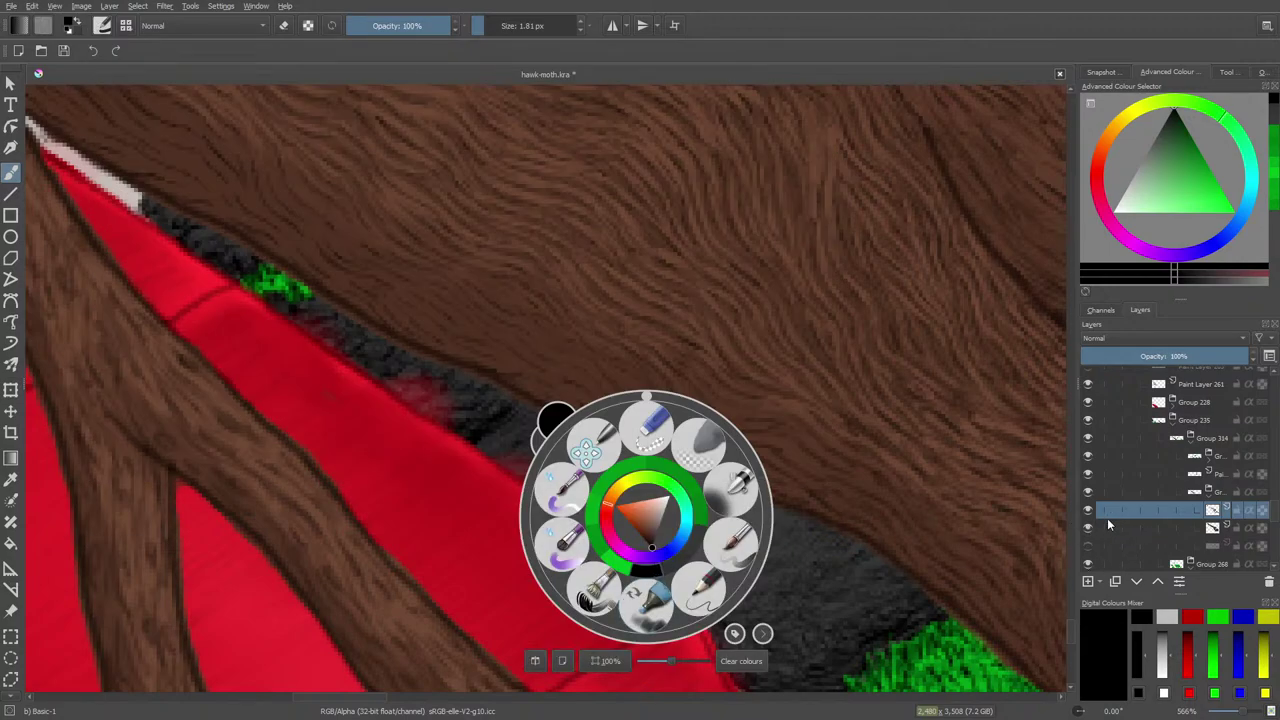
left_click(444, 410)
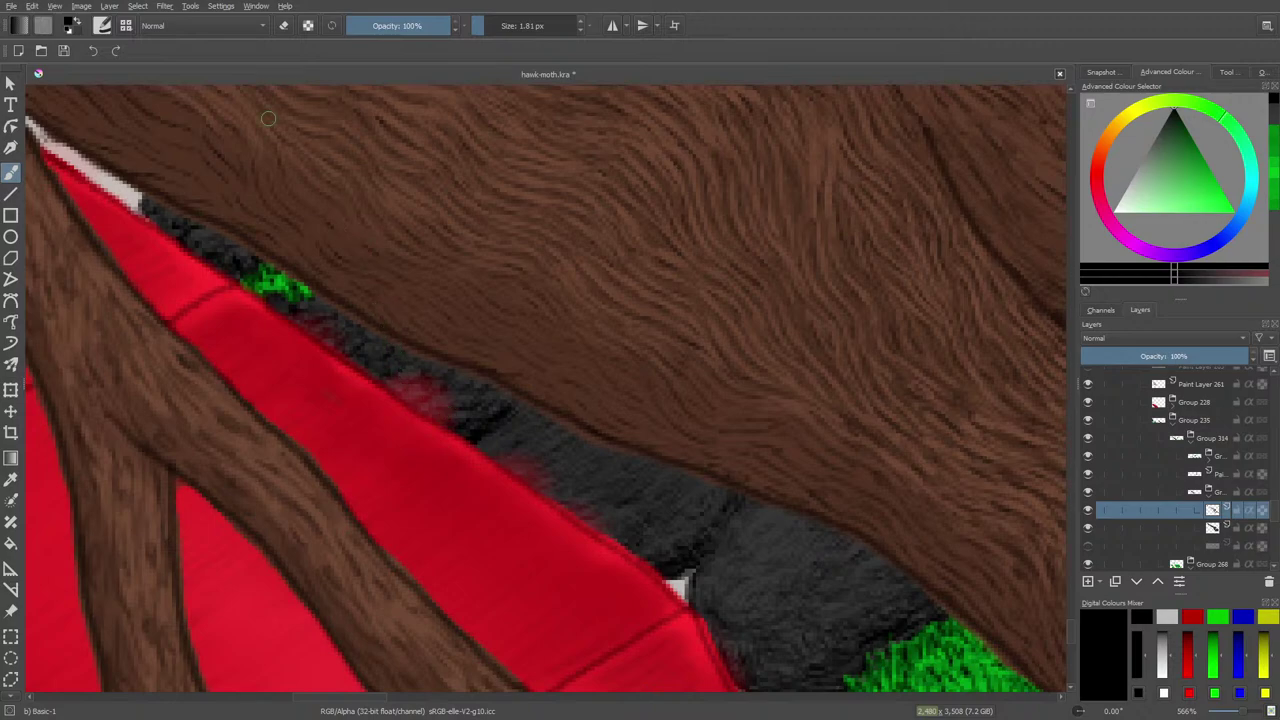
left_click(331, 26)
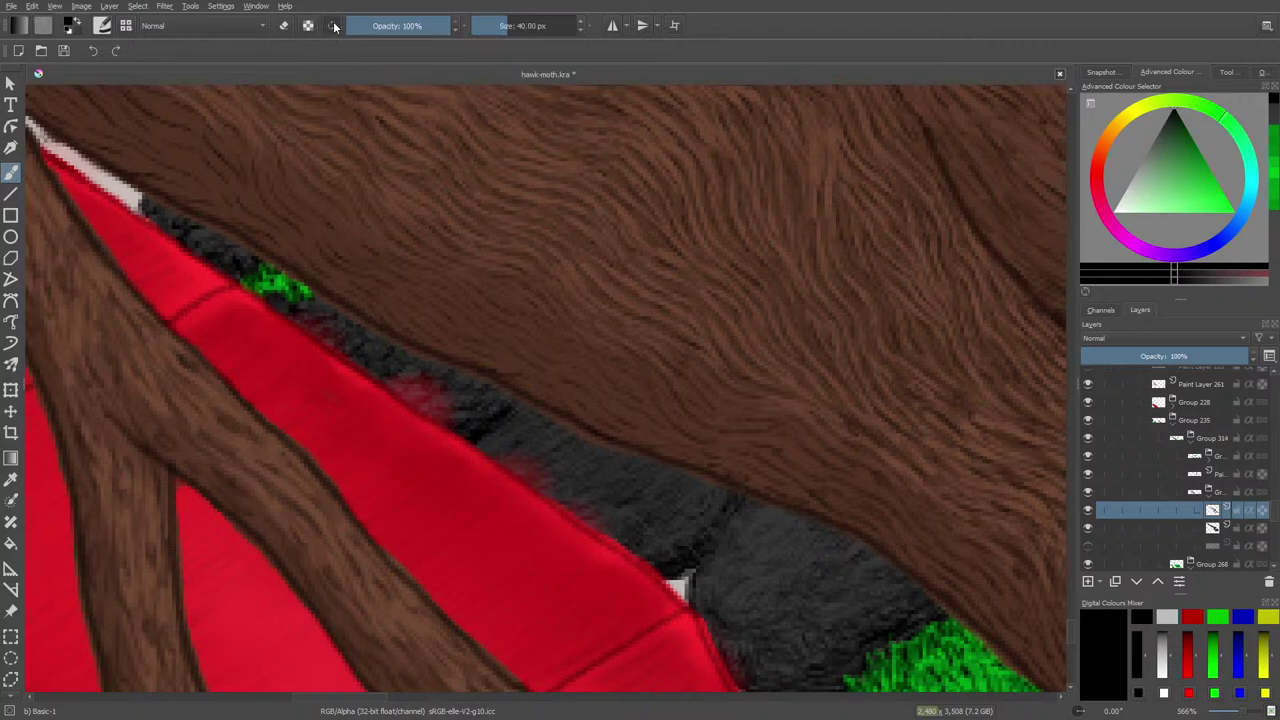
left_click(308, 26)
Select the dark grey fill layer, toggle its visibility to check it, and set the brush size to 1.54 px
left_click(1200, 528)
left_click(1088, 529)
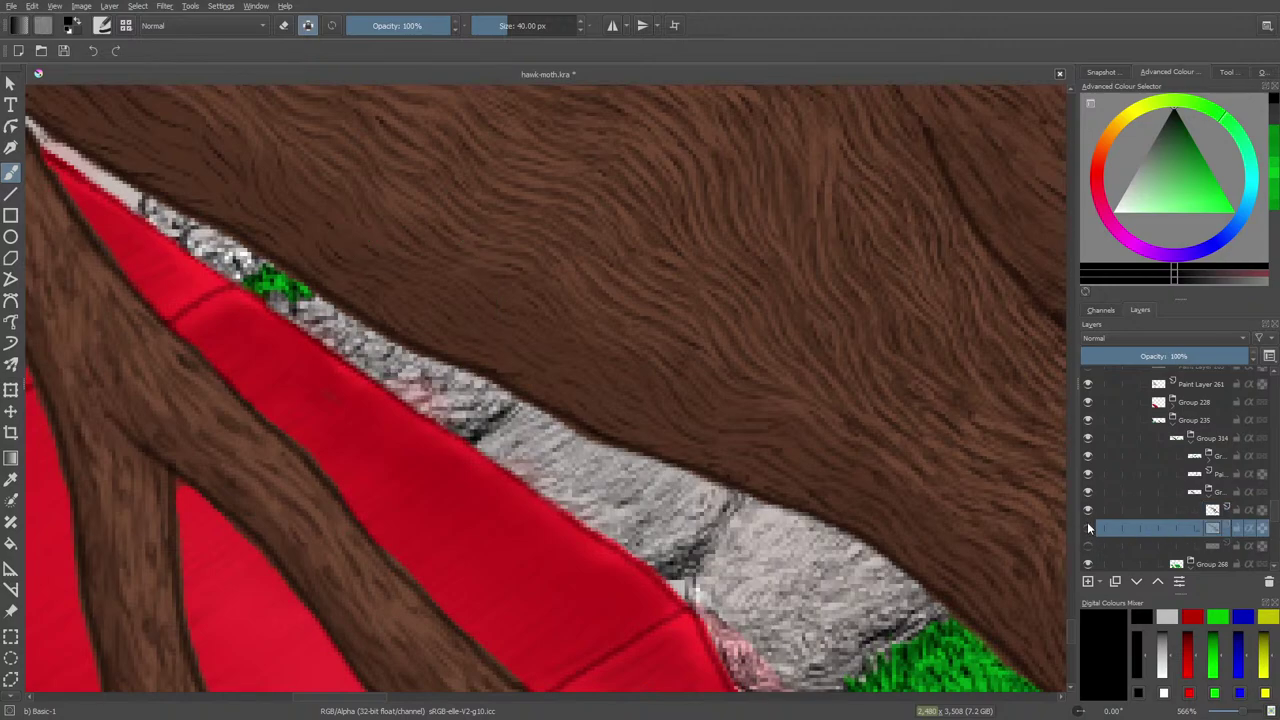
left_click(1089, 529)
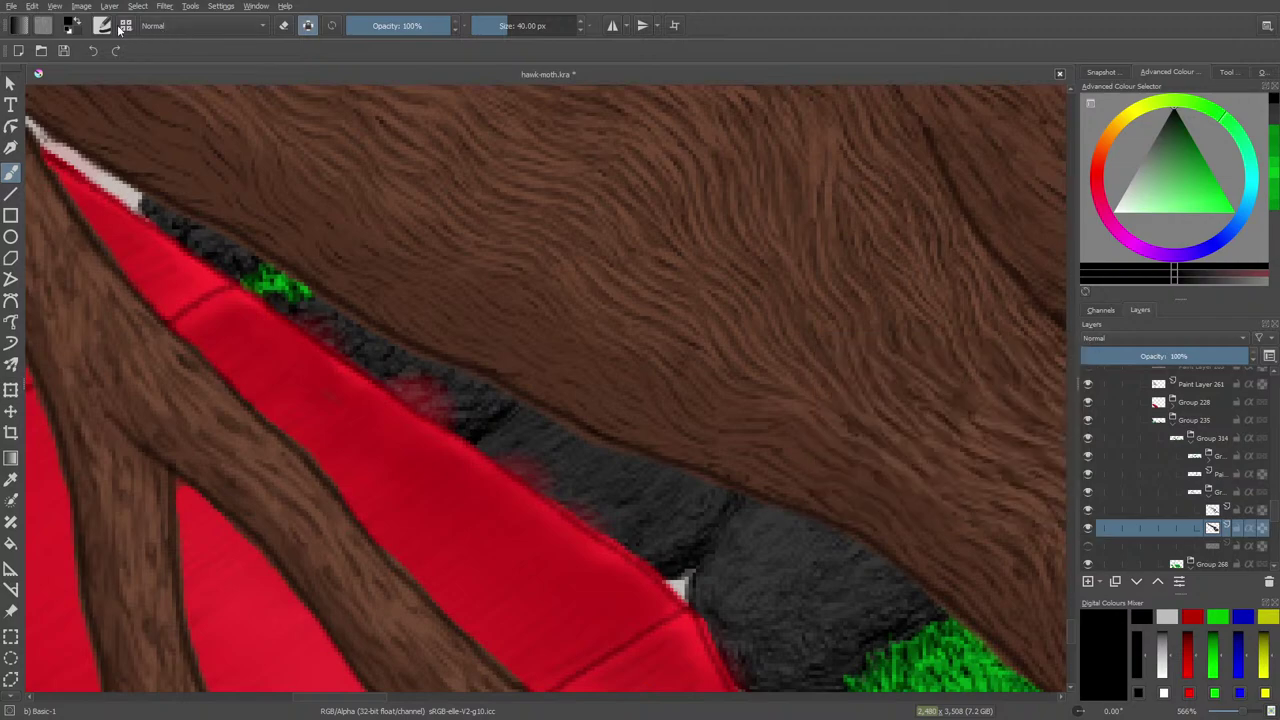
left_click_drag(503, 26, 480, 22)
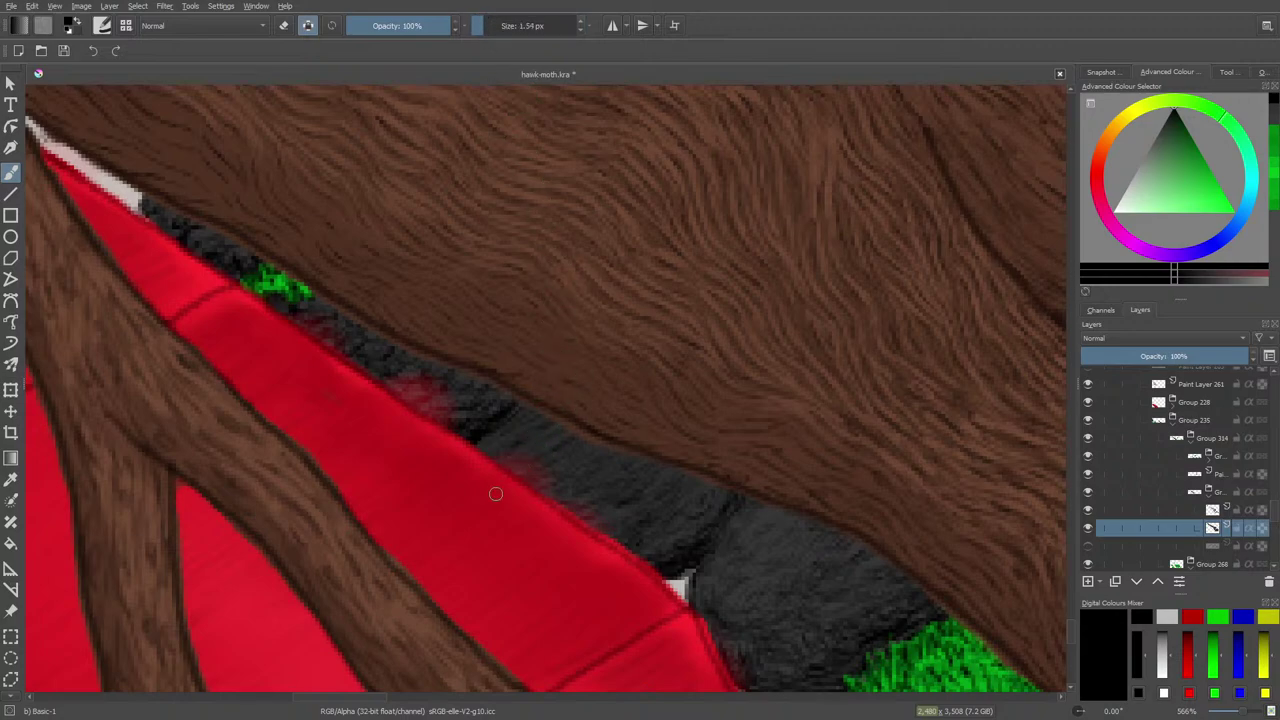
Sample a lighter grey from the finished rocks beside the palm tree and try 0.89 px highlights on the rock by the thick root
mouse_move(1069, 622)
left_mouse_down()
mouse_move(1070, 649)
mouse_move(1072, 632)
left_mouse_up()
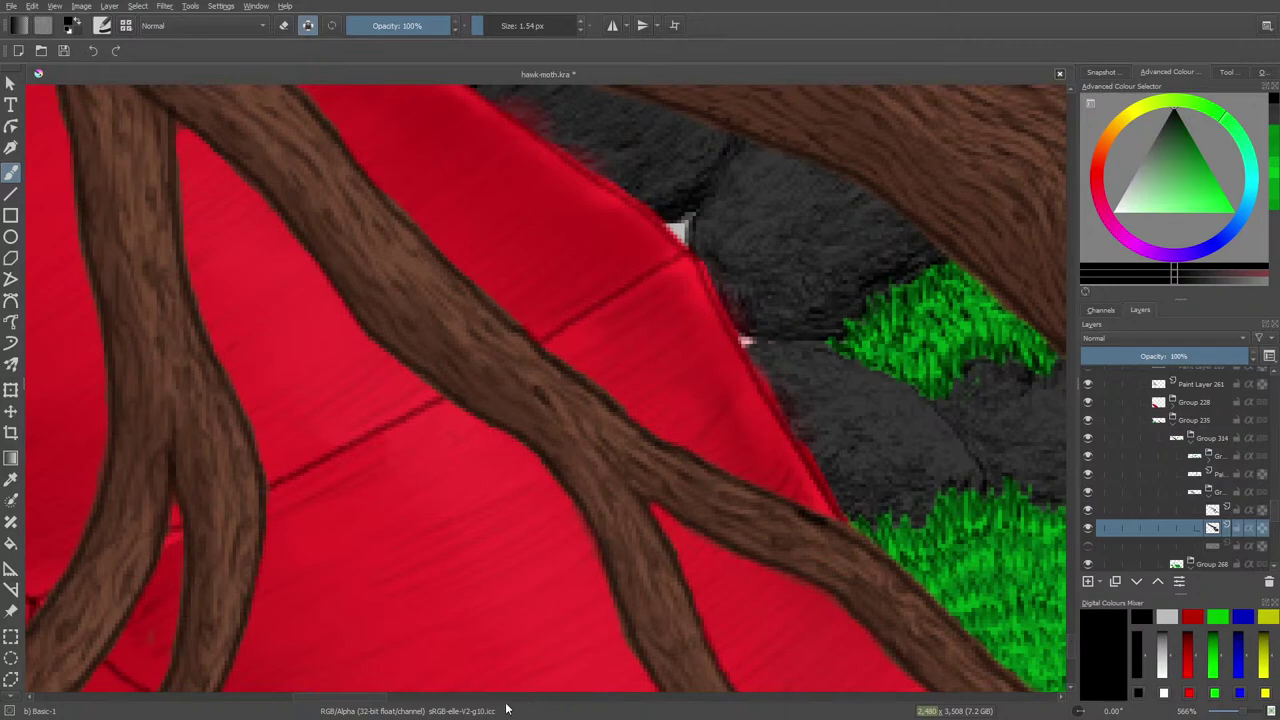
left_click_drag(350, 697, 175, 657)
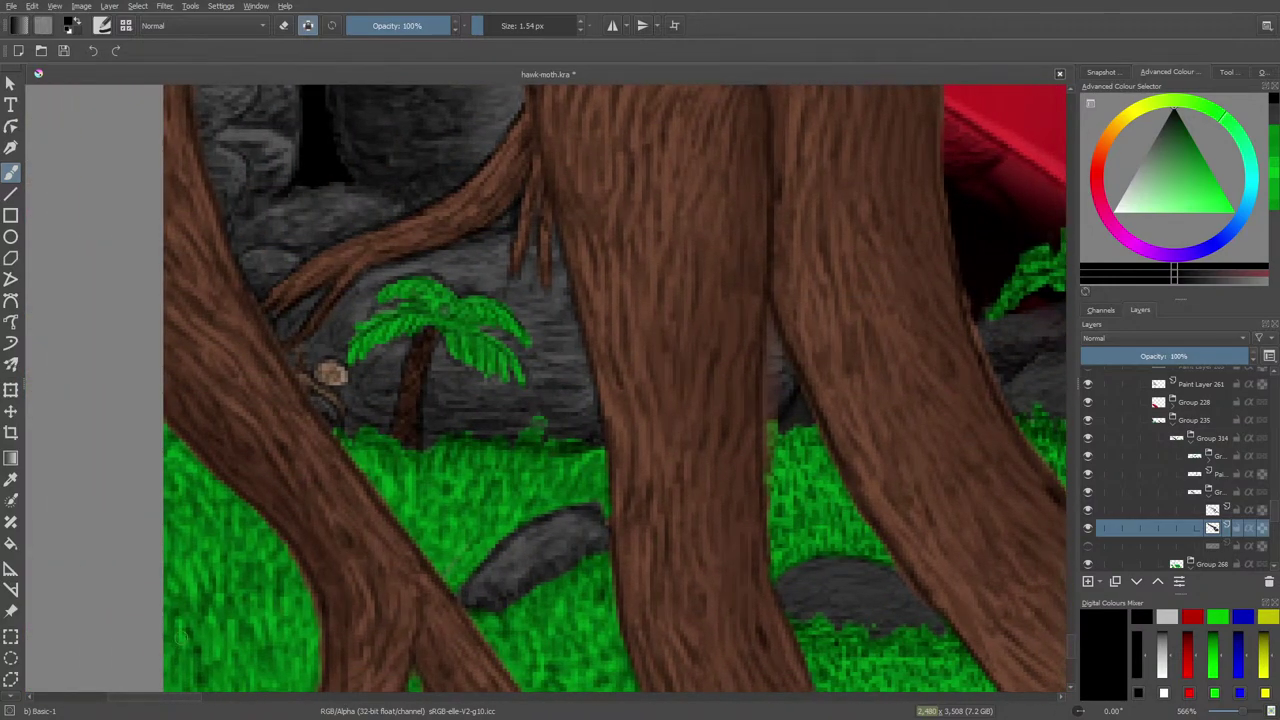
left_click(9, 482)
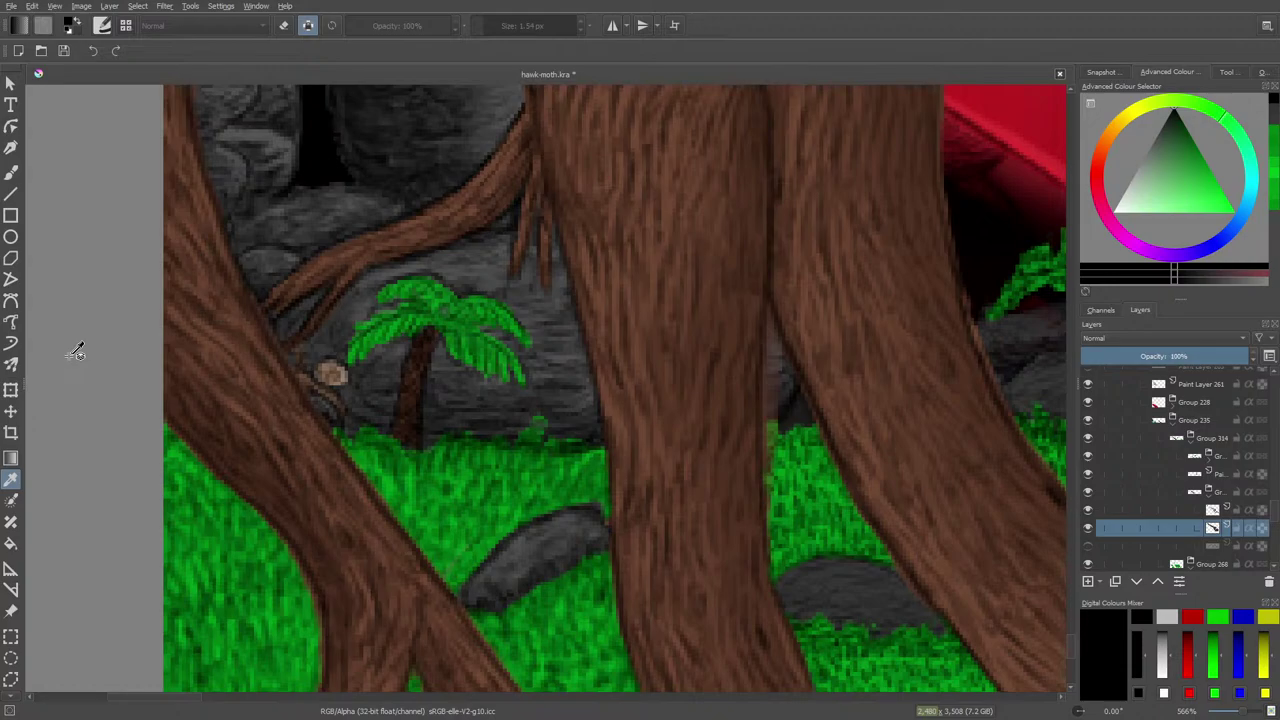
left_click(270, 124)
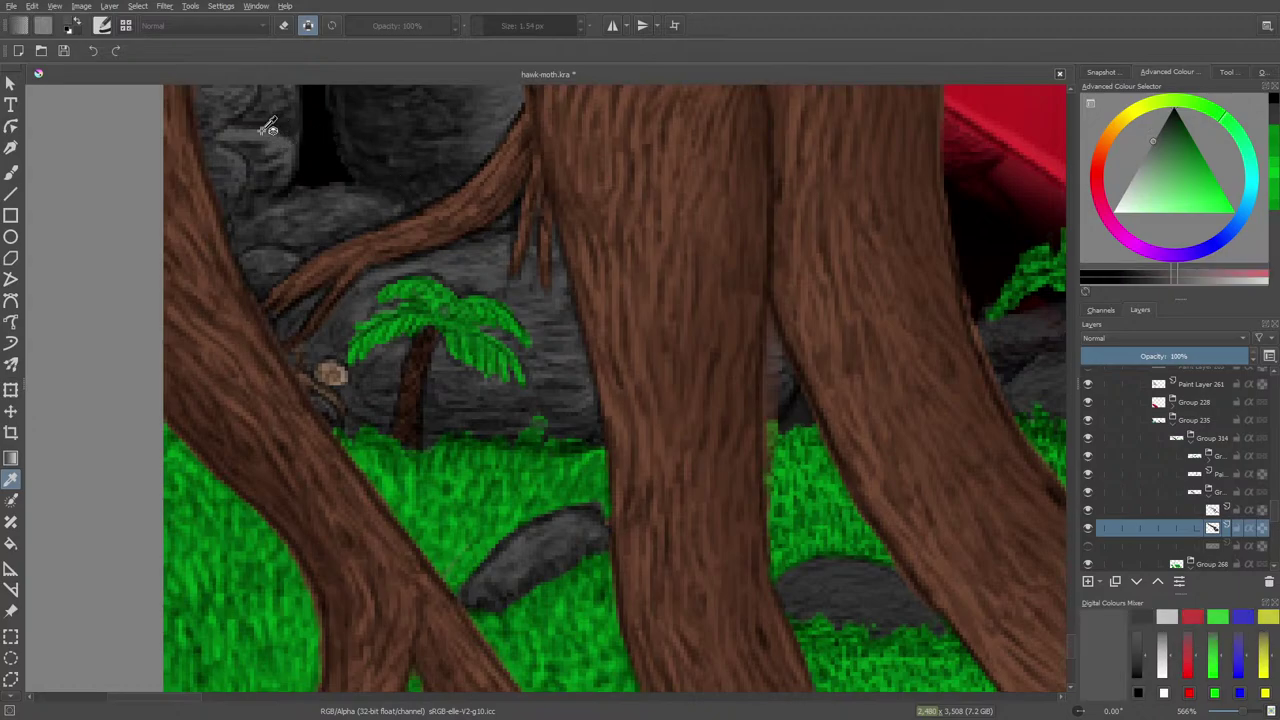
left_click(10, 170)
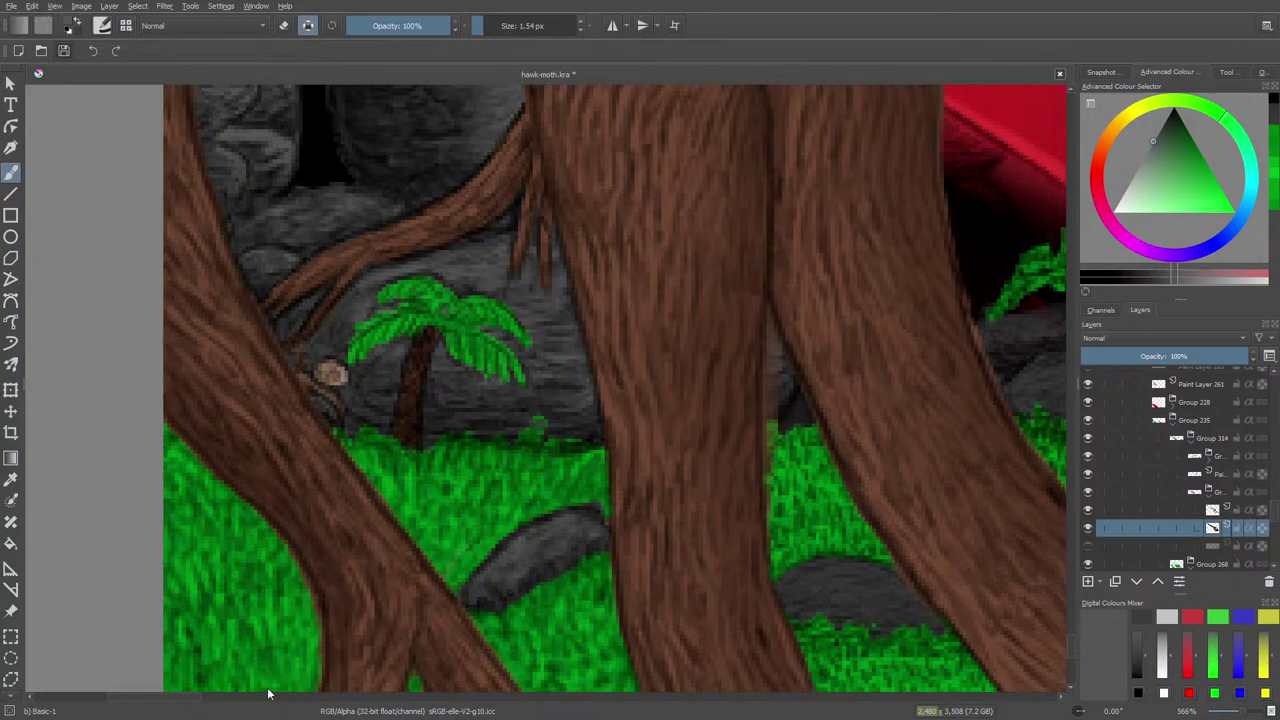
left_click_drag(166, 698, 411, 700)
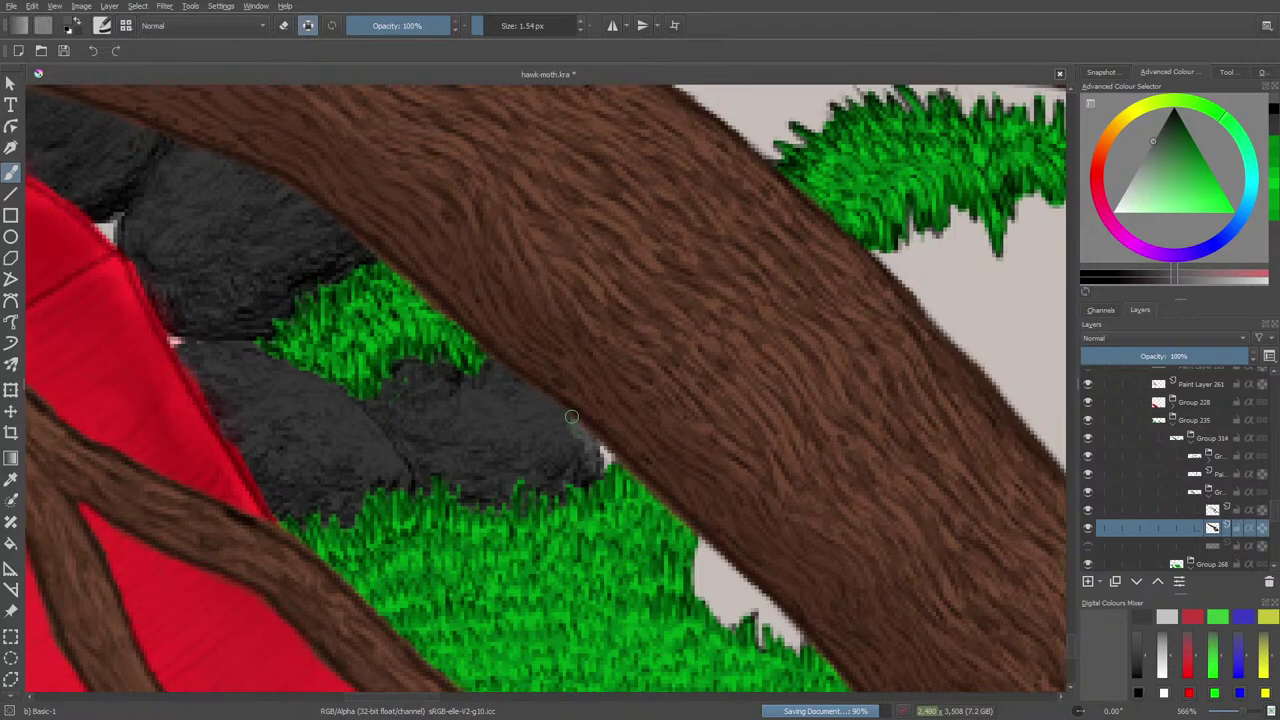
left_click(481, 24)
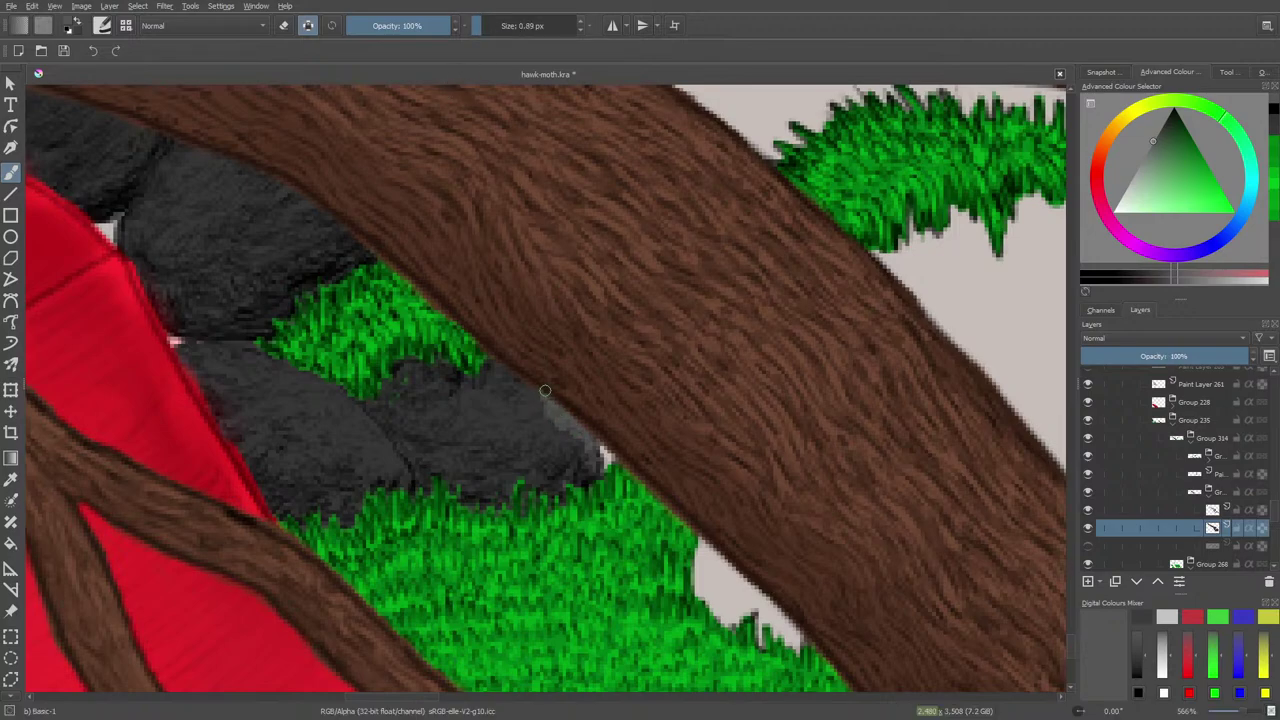
mouse_move(525, 385)
left_mouse_down()
mouse_move(495, 363)
mouse_move(532, 408)
mouse_move(522, 419)
mouse_move(566, 441)
mouse_move(534, 444)
mouse_move(540, 427)
mouse_move(522, 404)
mouse_move(472, 423)
left_mouse_up()
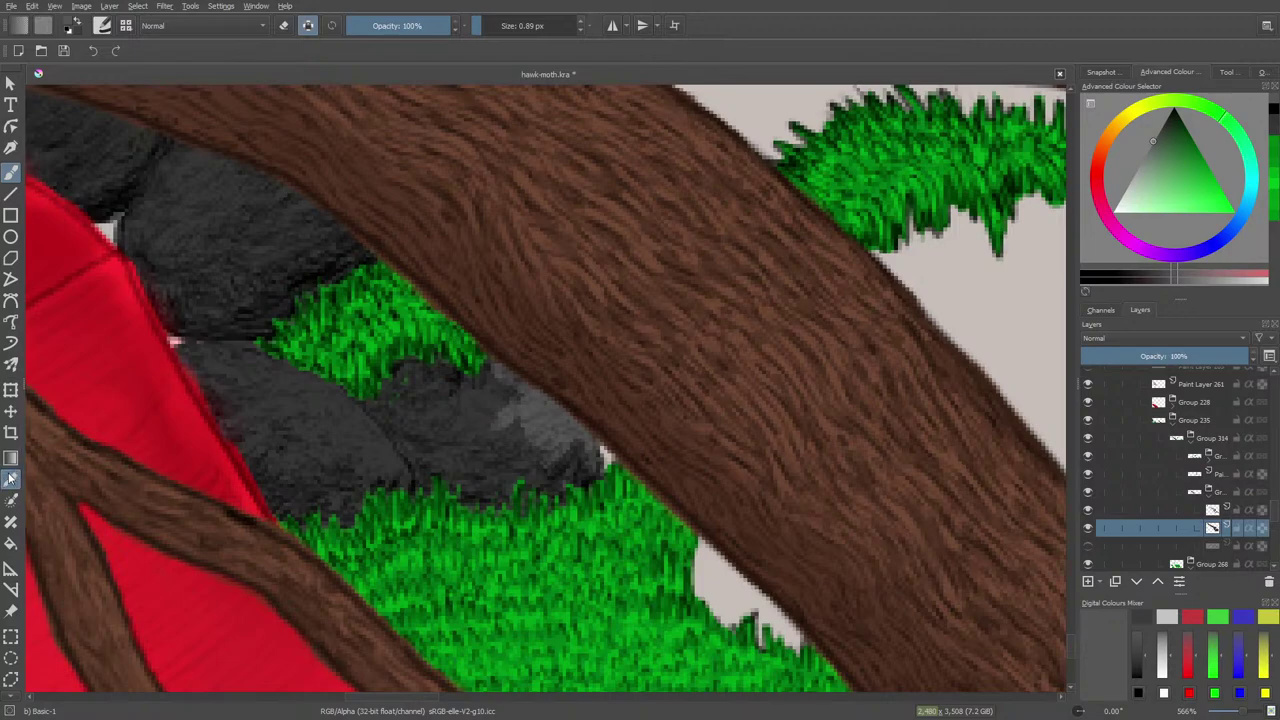
Sample the rock's dark grey base colour and paint over the light grey highlights beside the thick root
key("p")
left_click(500, 396)
key("b")
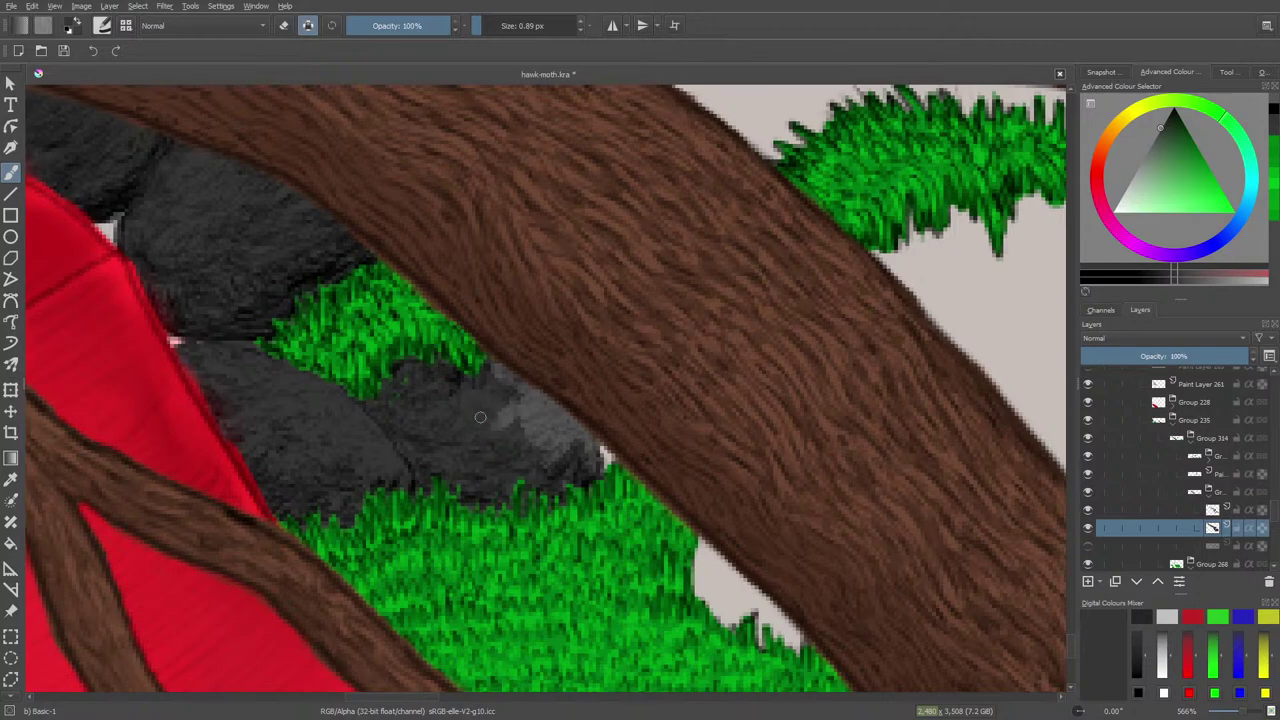
mouse_move(481, 417)
left_mouse_down()
mouse_move(568, 435)
mouse_move(588, 455)
left_mouse_up()
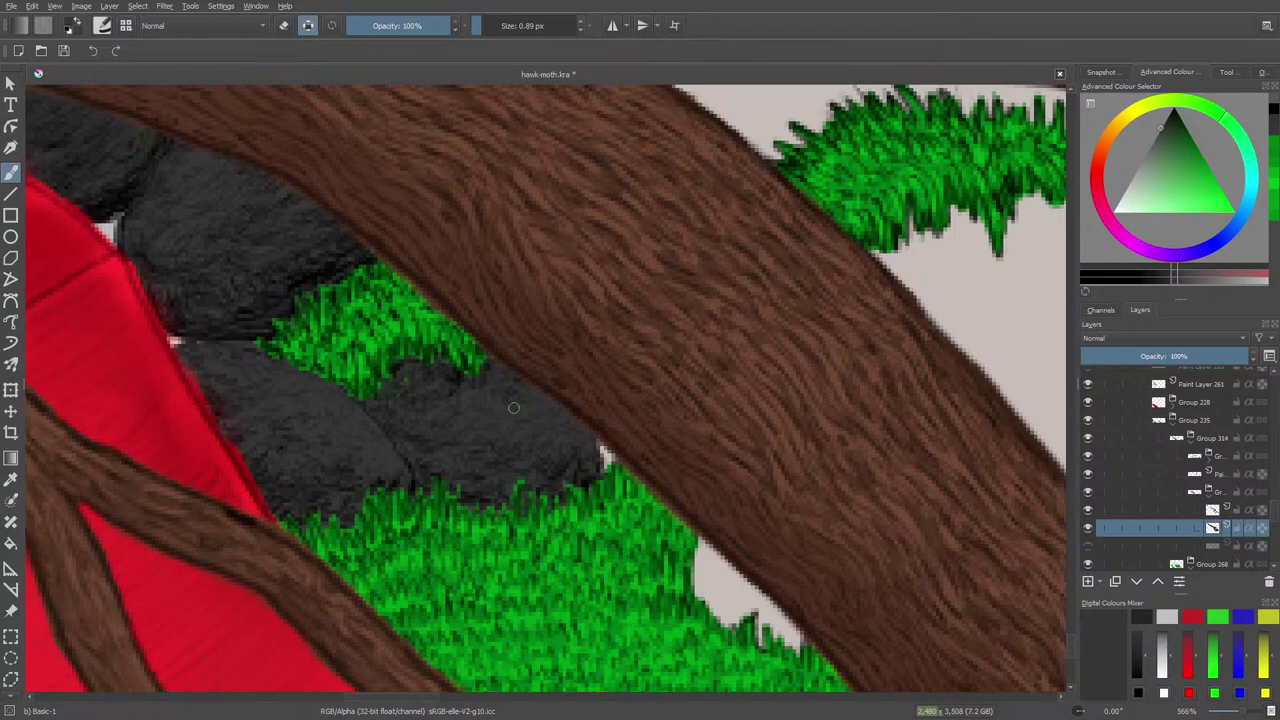
Sample a lighter grey from the rock surface just above the palm tree
right_click(300, 396)
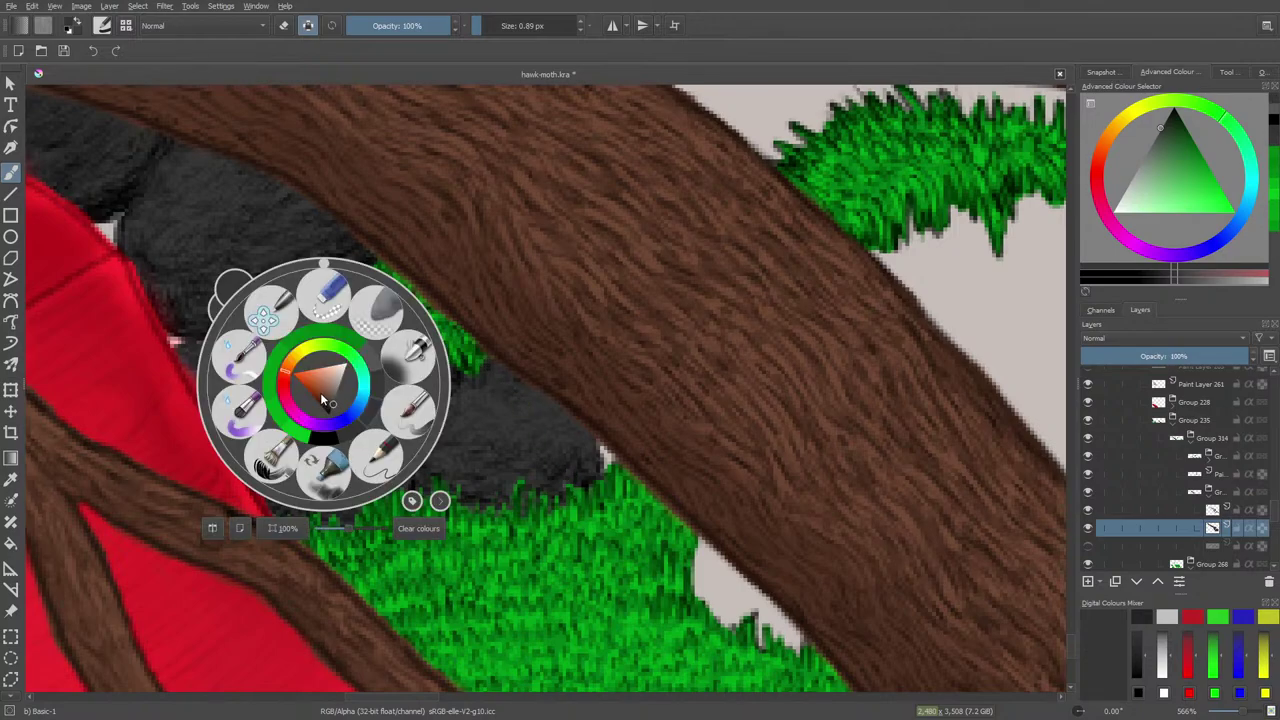
right_click(296, 394)
left_click_drag(418, 696, 177, 660)
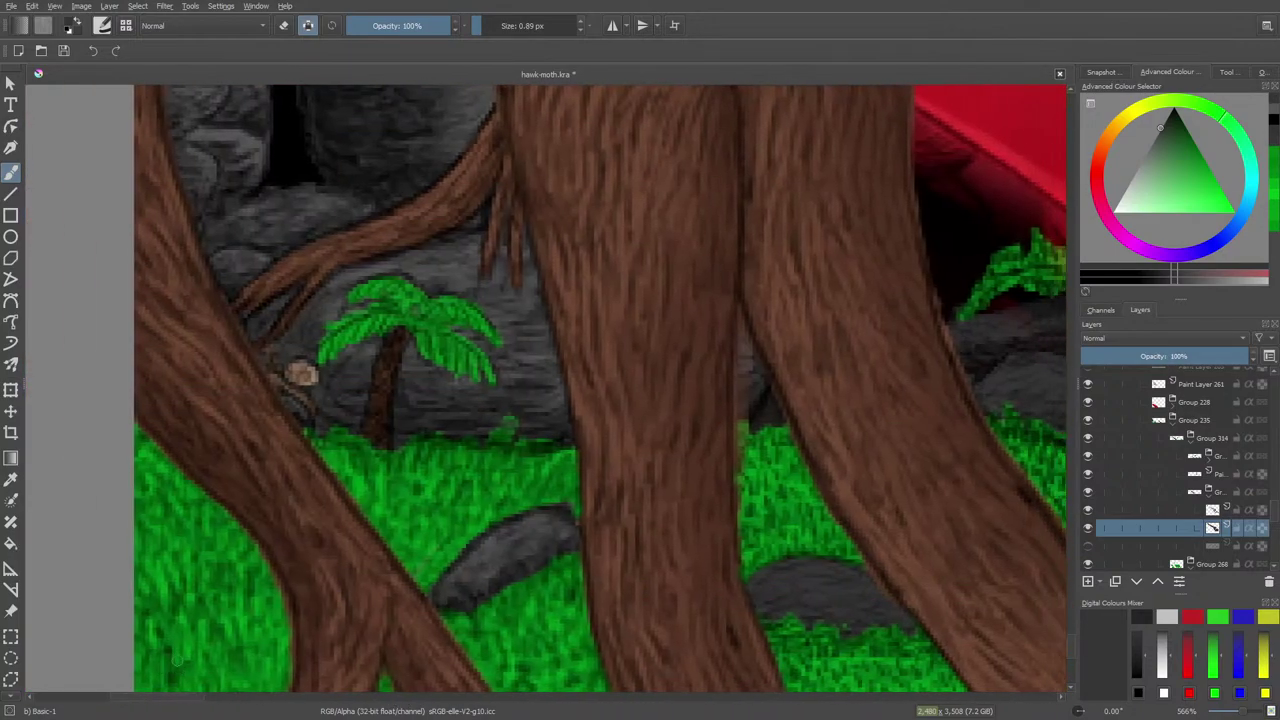
left_click(11, 478)
left_click(428, 272)
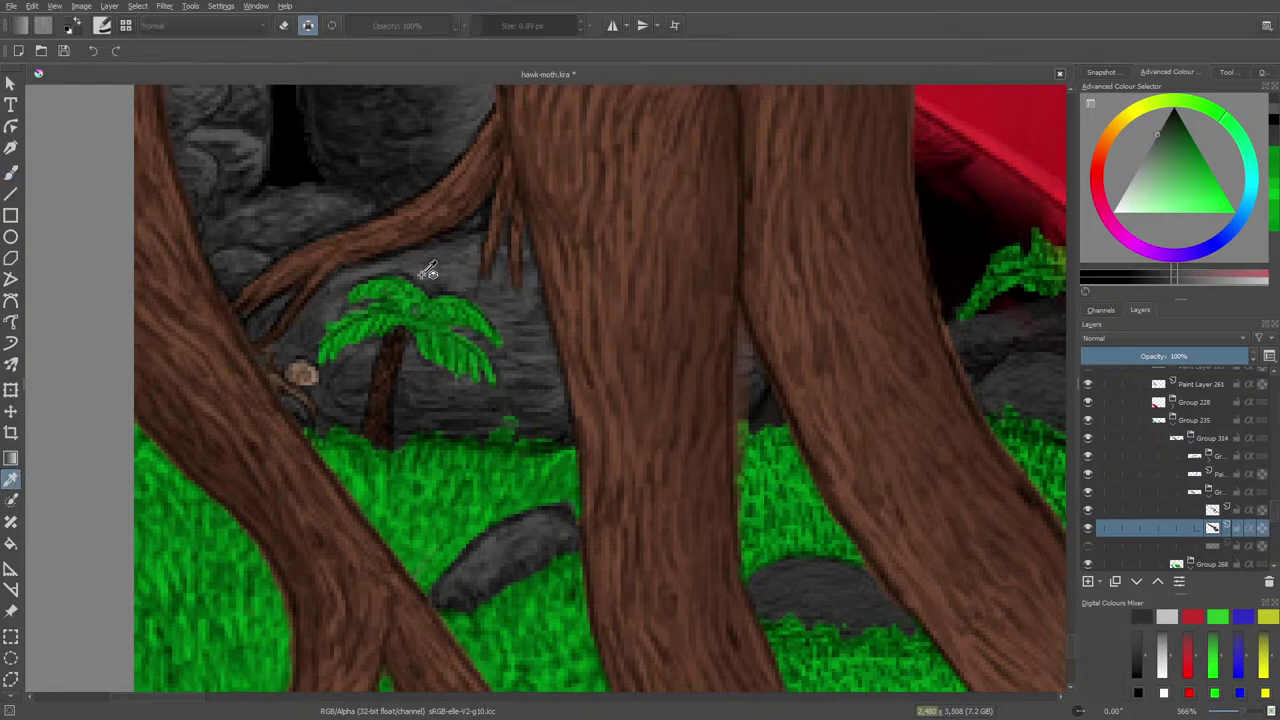
left_click(422, 273)
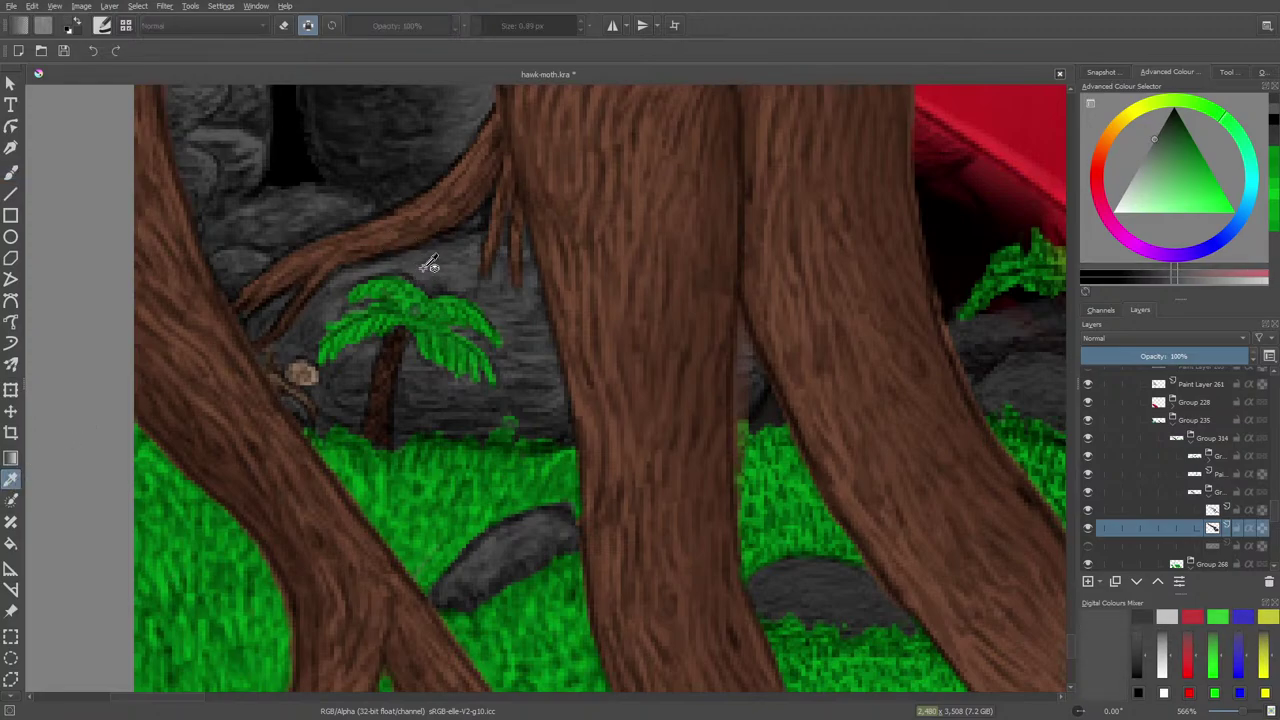
left_click_drag(161, 700, 416, 690)
Load the Basic-2 Opacity brush preset at 5.79 px and brush lighter grey highlights onto the lower rocks beside the thick root
left_click(11, 172)
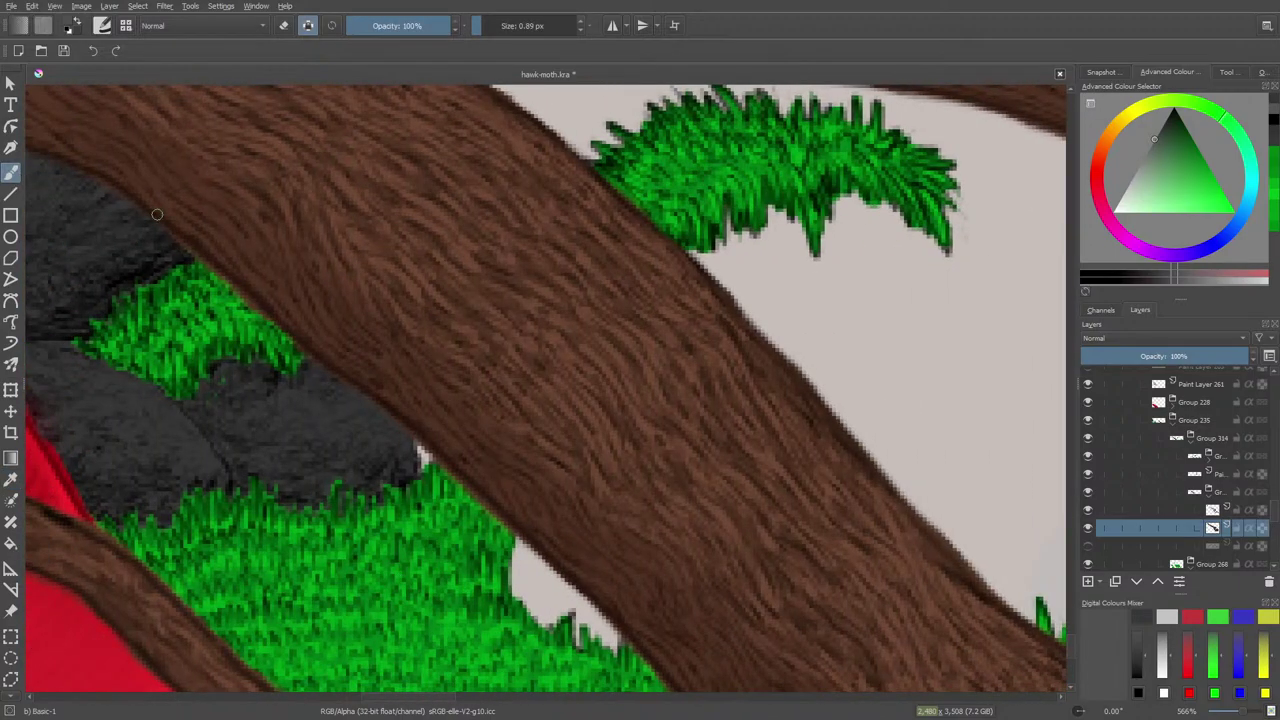
left_click(104, 26)
left_click(213, 257)
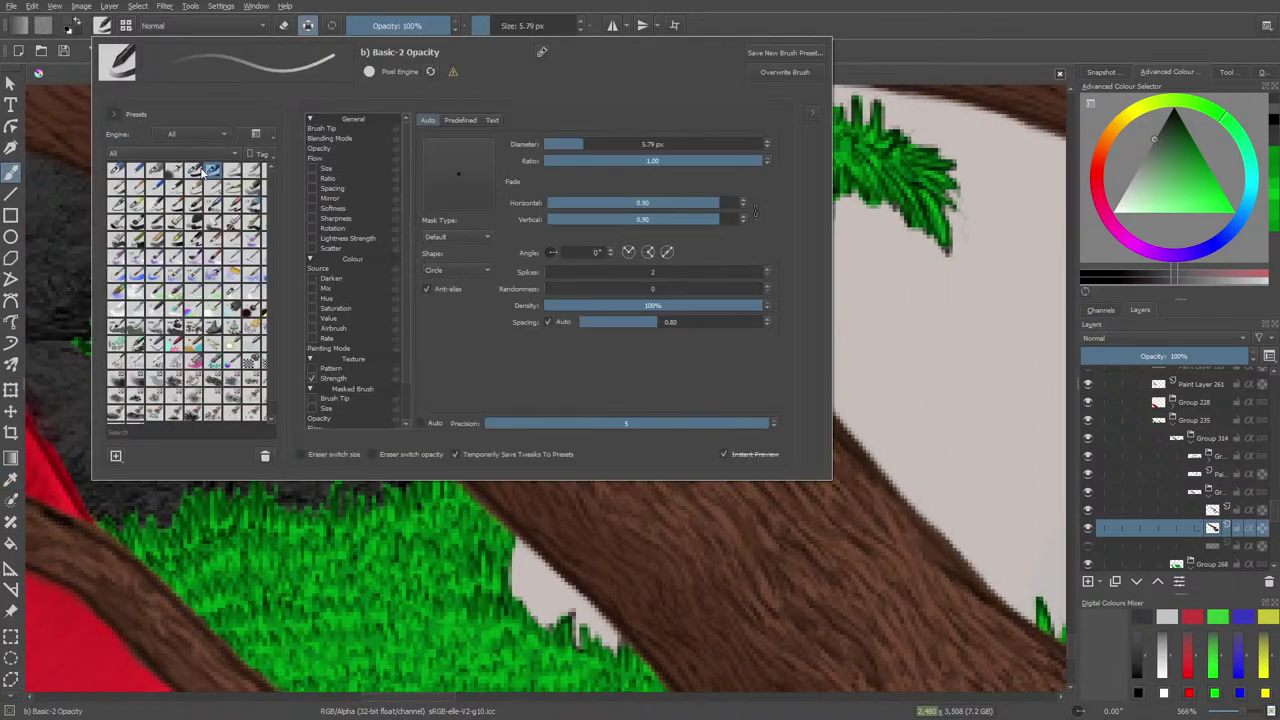
left_click(209, 173)
right_click(400, 516)
left_click(270, 360)
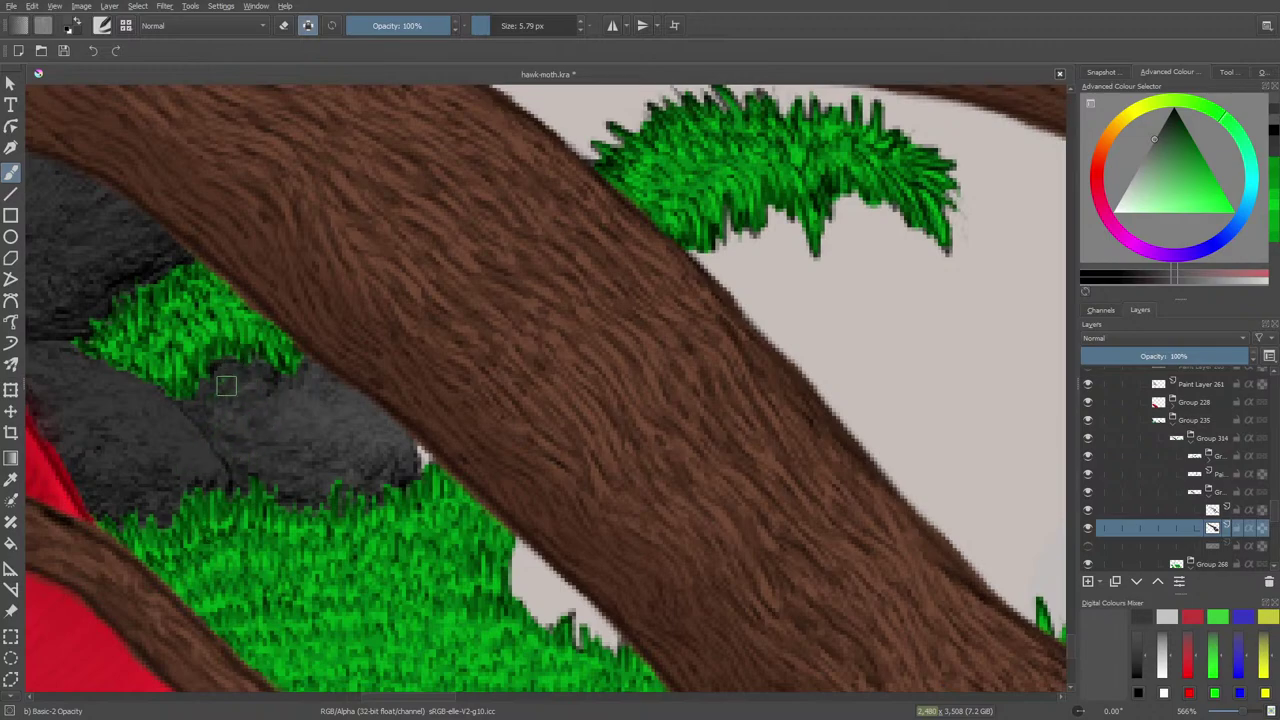
Brush the lighter grey highlights onto the large rock above the grass tuft, beside the red structure
left_click_drag(416, 700, 380, 700)
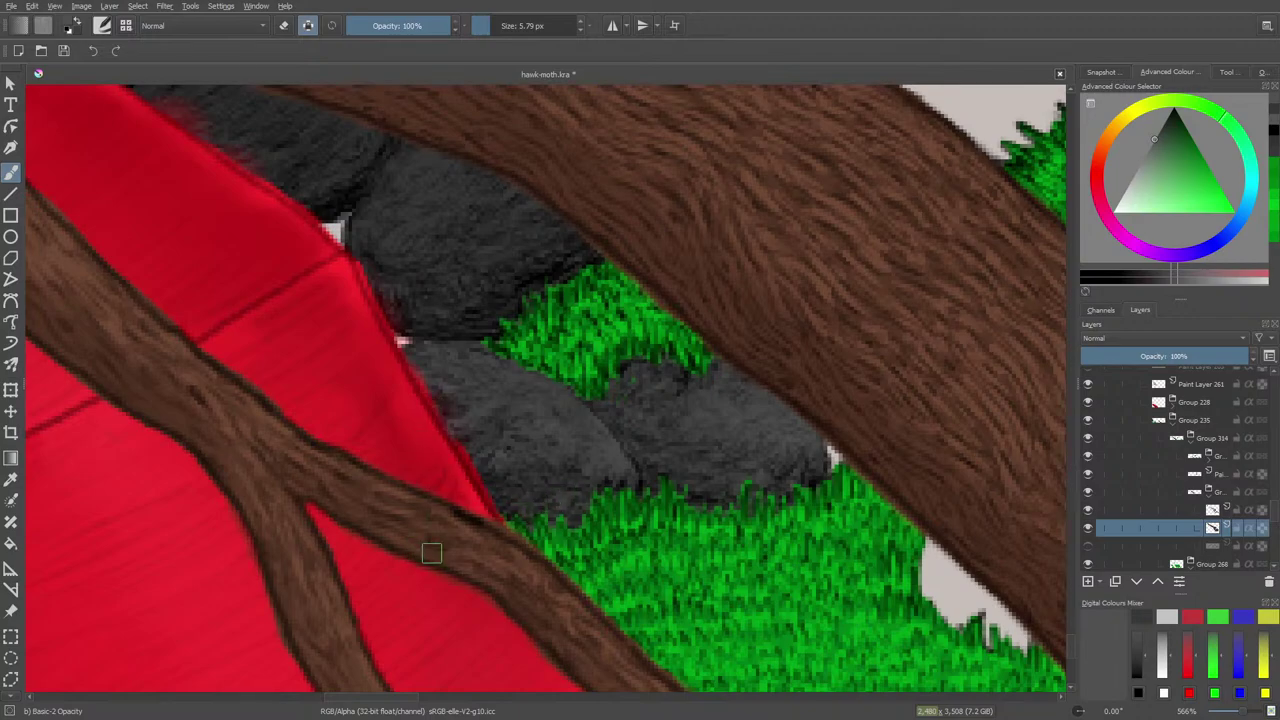
scroll(1071, 643, "up", 3)
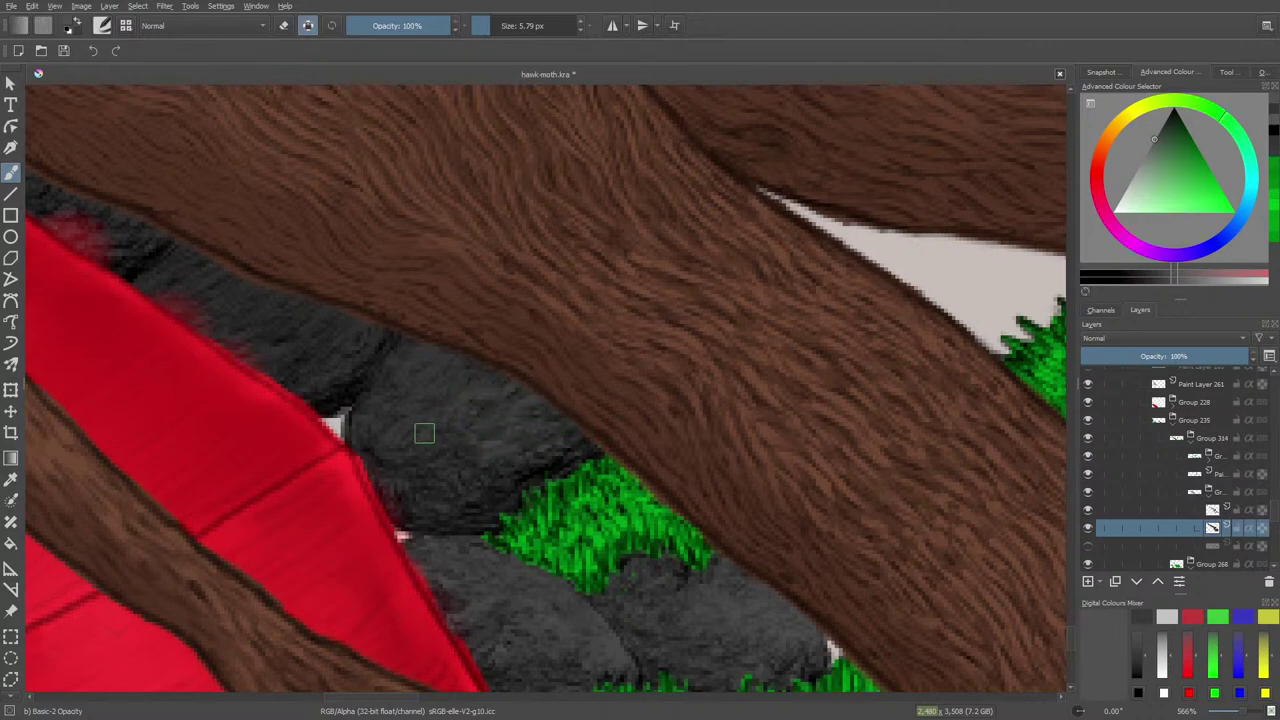
mouse_move(410, 438)
left_mouse_down()
mouse_move(487, 363)
mouse_move(440, 362)
left_mouse_up()
mouse_move(385, 408)
left_mouse_down()
mouse_move(425, 355)
mouse_move(474, 354)
mouse_move(383, 443)
mouse_move(397, 429)
mouse_move(391, 405)
left_mouse_up()
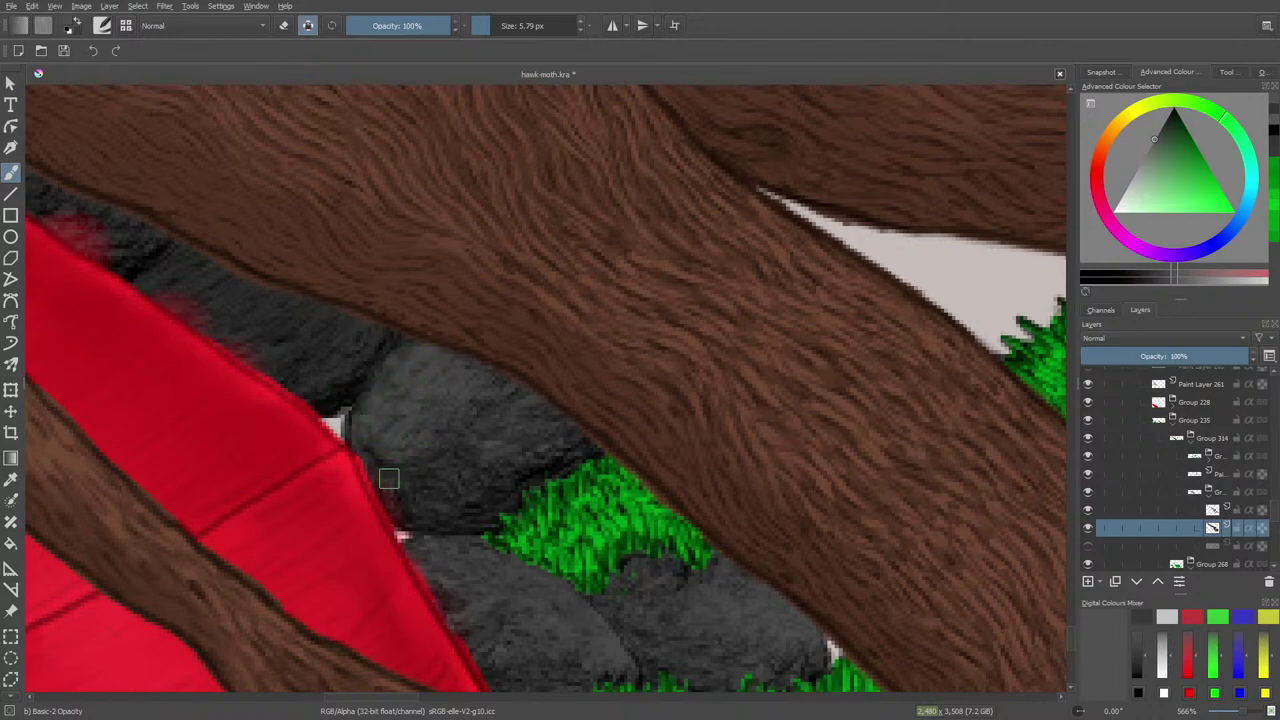
left_click_drag(416, 518, 440, 493)
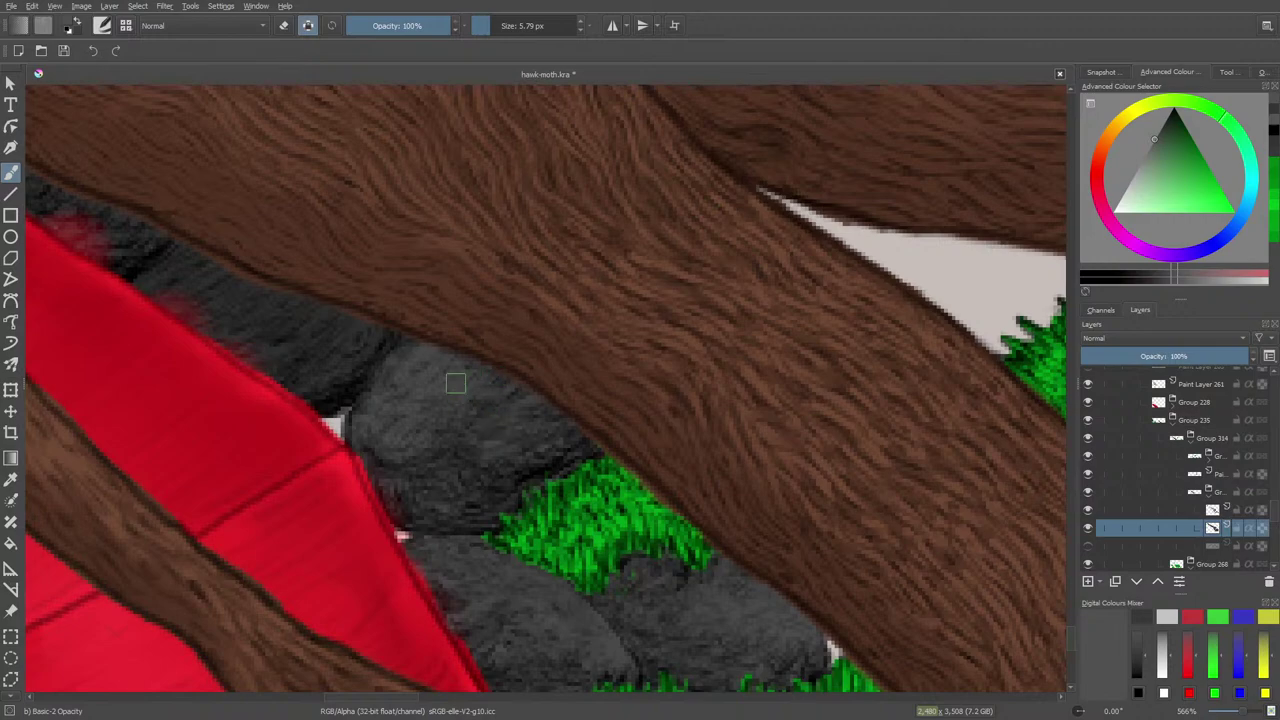
Sample a darker grey from the shaded rock areas around the cave opening and palm tree, and return to the brush
left_click_drag(403, 698, 392, 705)
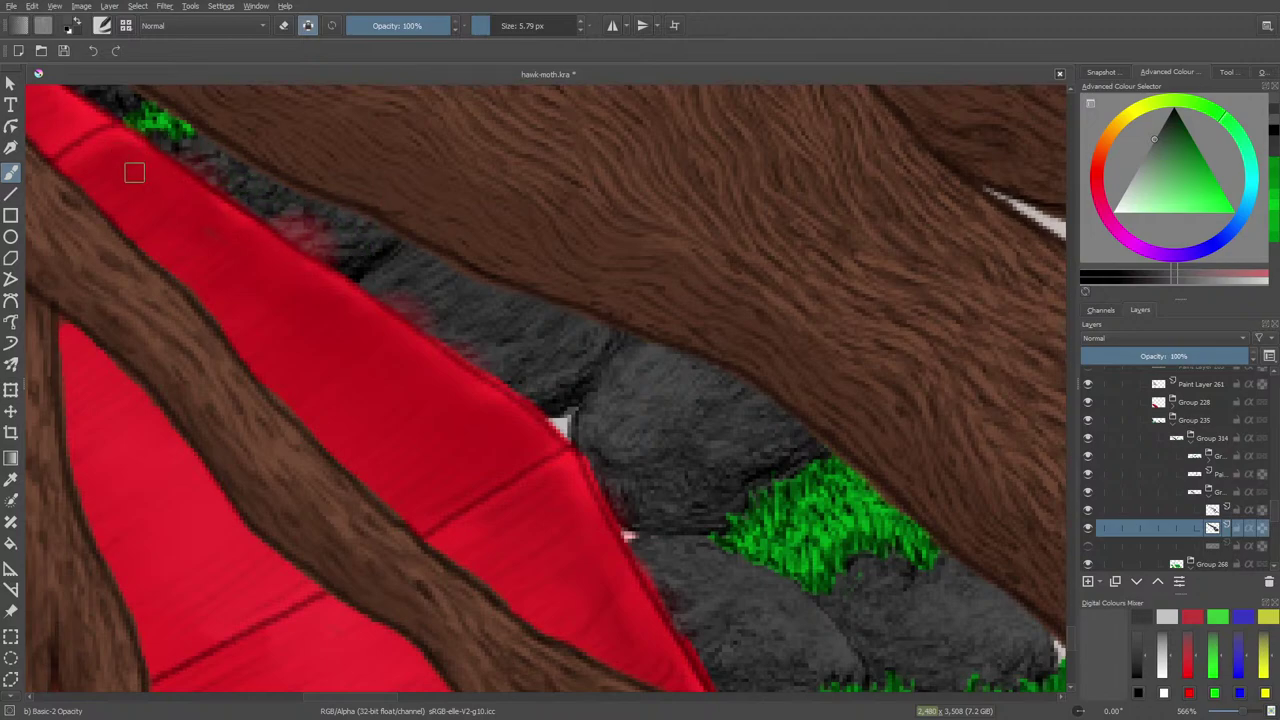
scroll(396, 698, "left", 5)
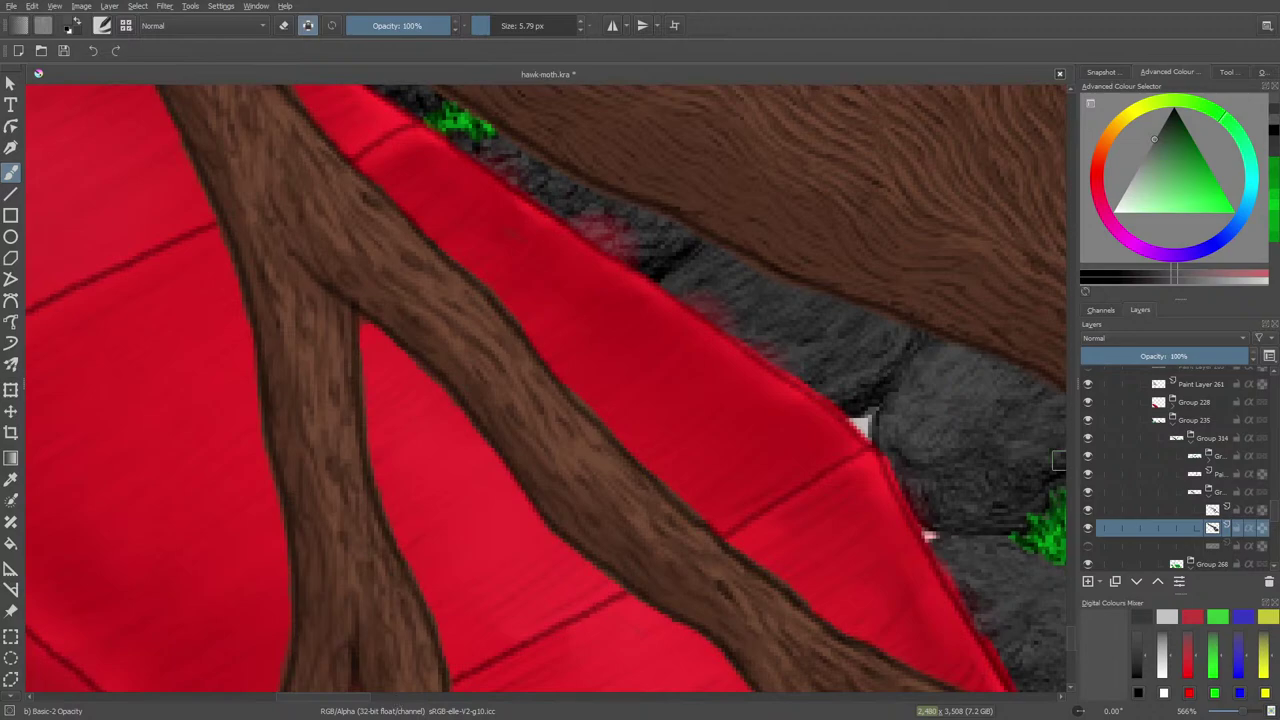
scroll(1072, 612, "up", 4)
scroll(1070, 626, "down", 1)
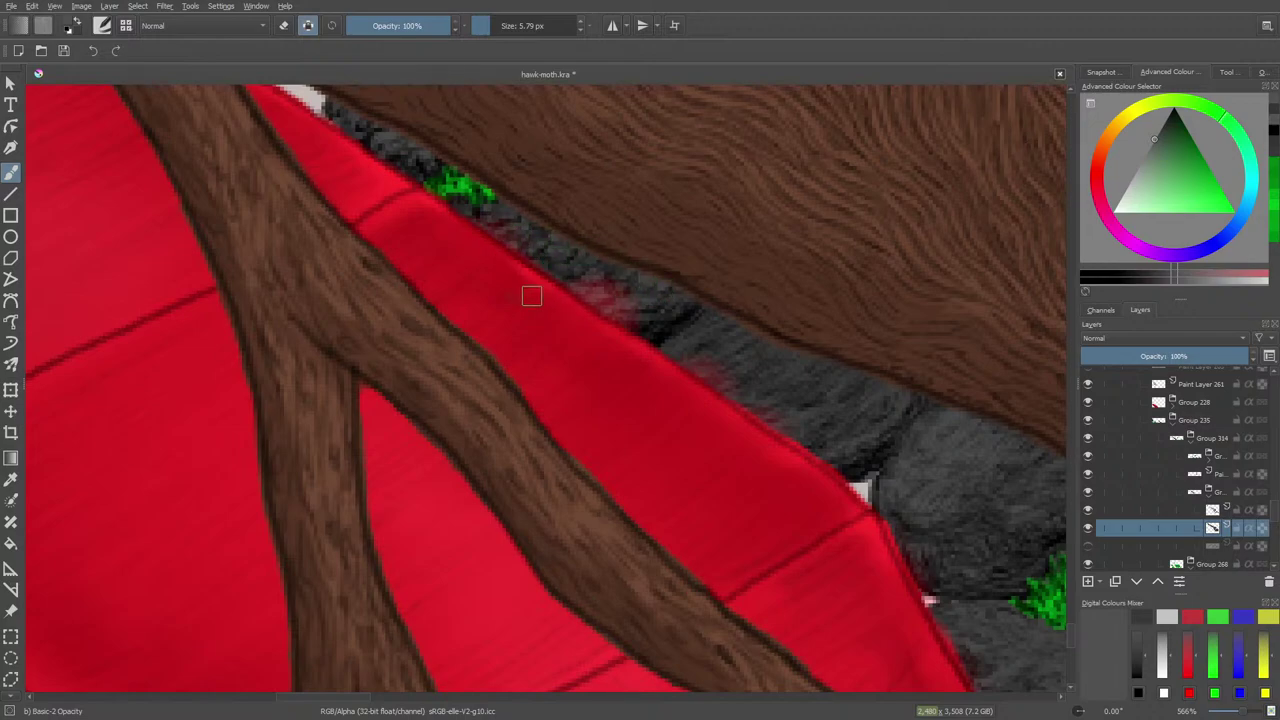
left_click_drag(334, 703, 143, 671)
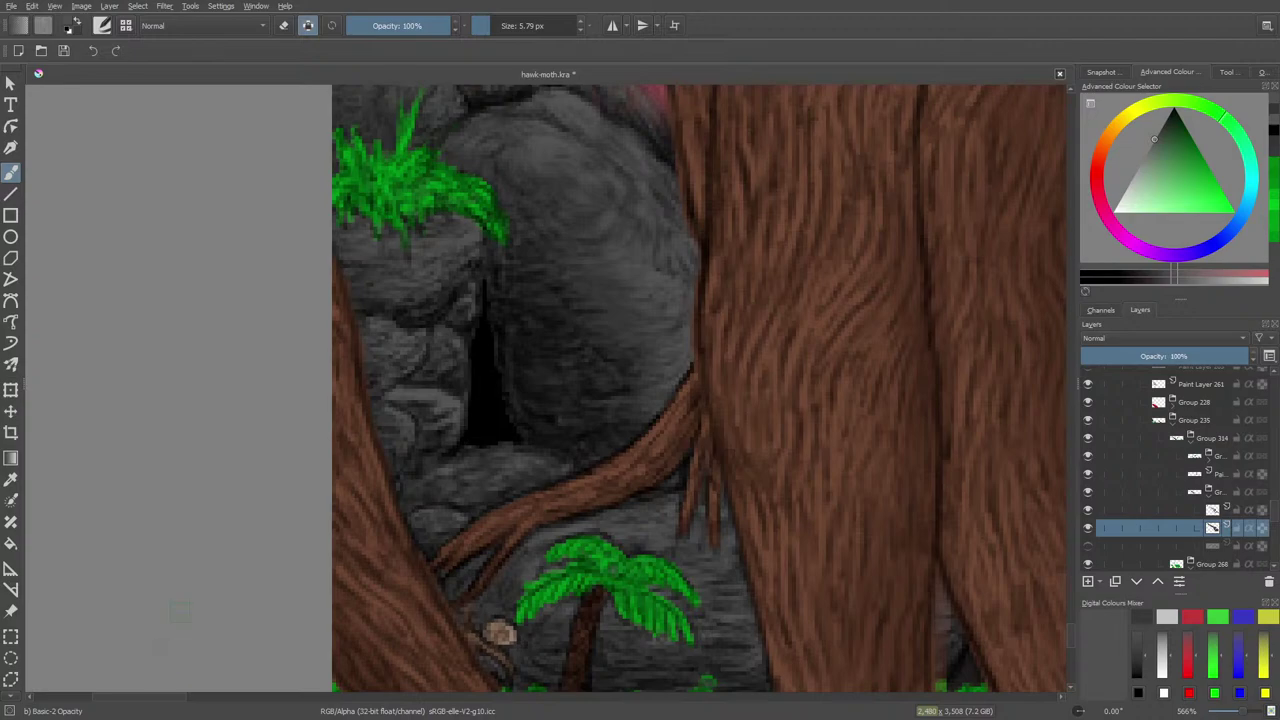
left_click(11, 479)
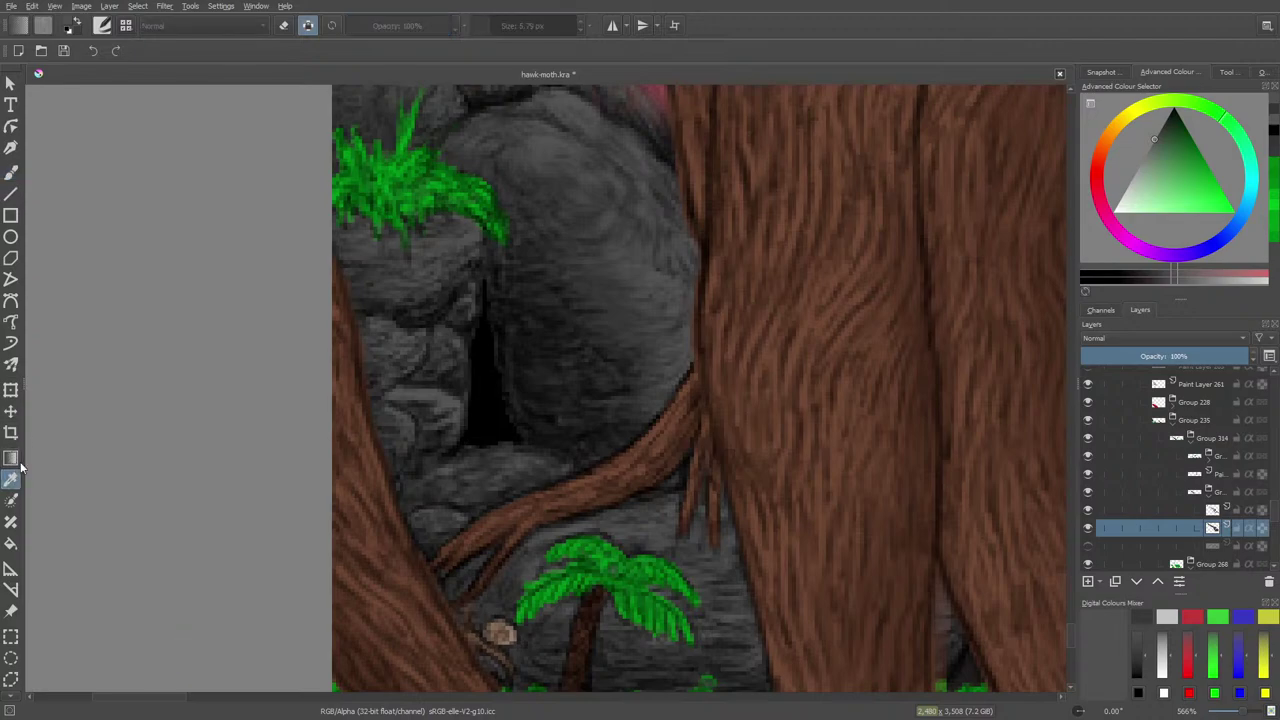
left_click(557, 424)
left_click(547, 423)
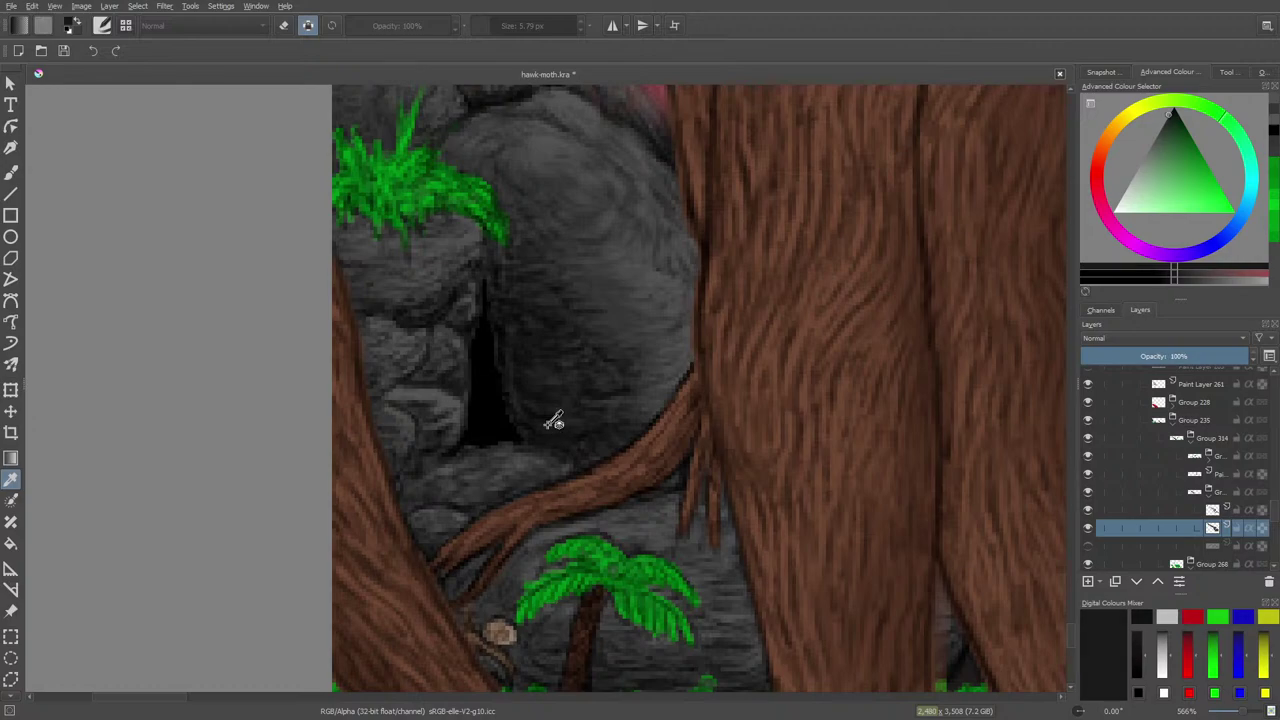
left_click(551, 427)
scroll(1068, 626, "down", 5)
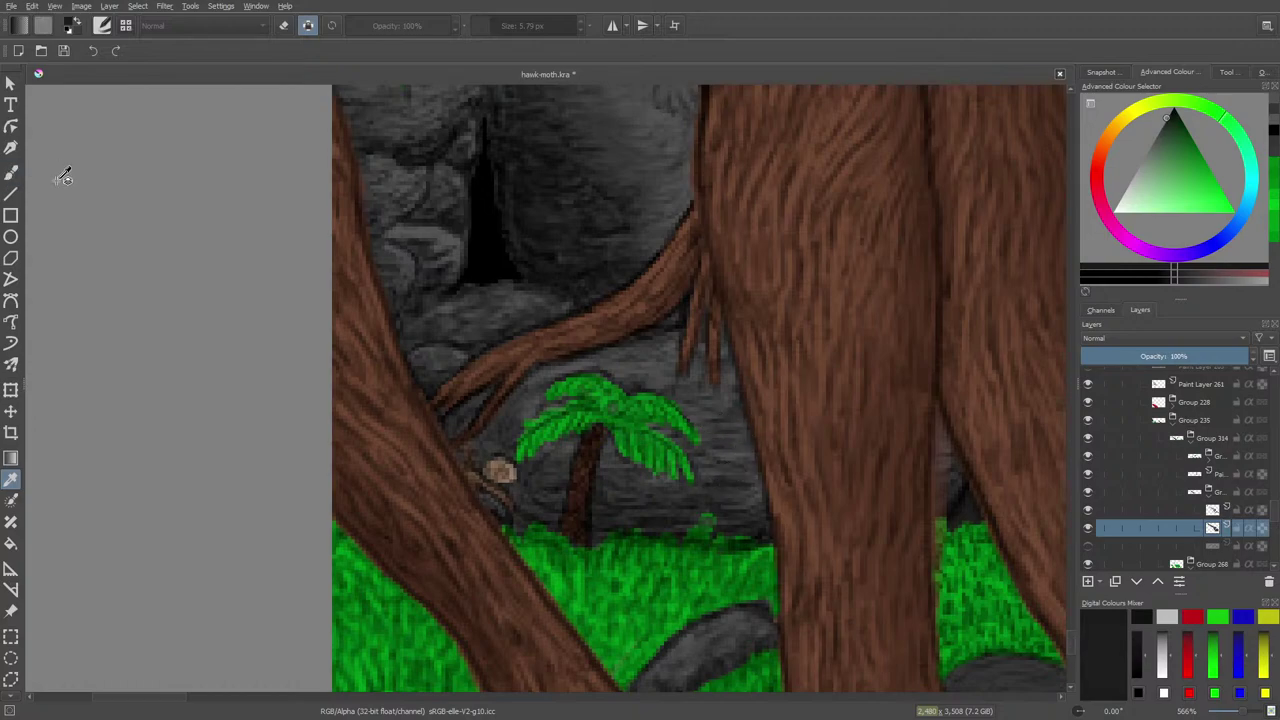
left_click(721, 486)
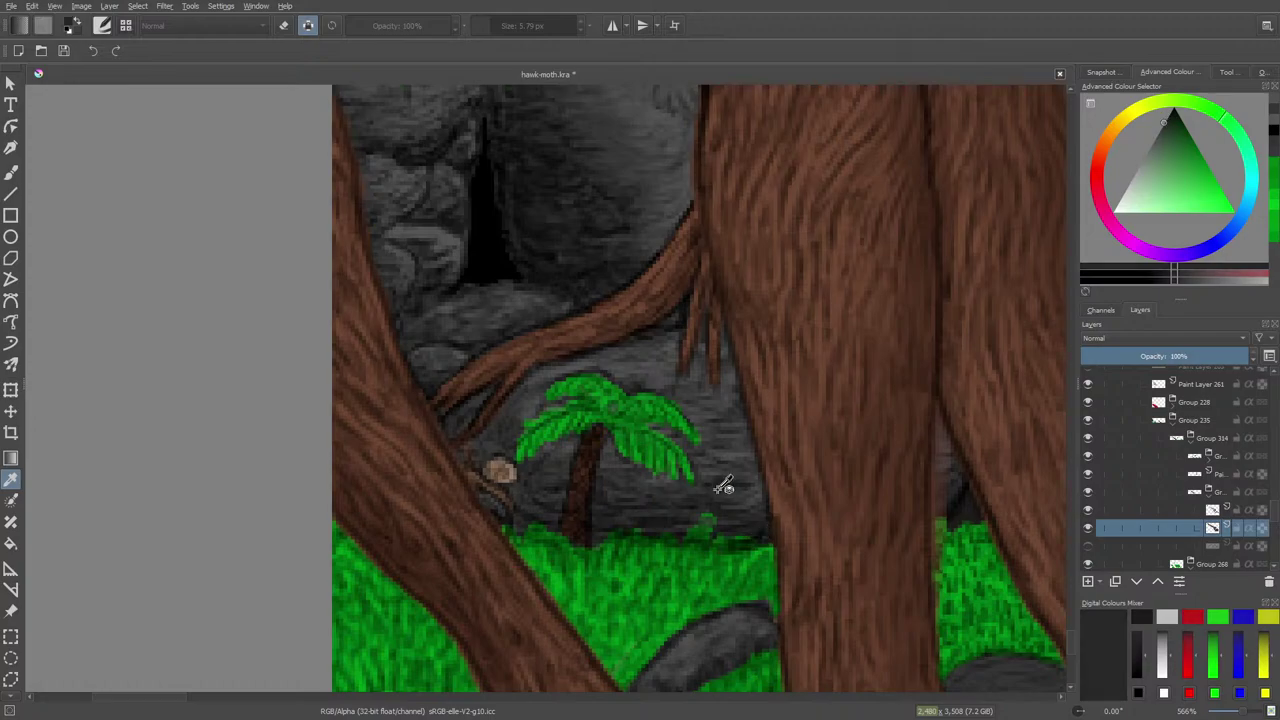
left_click(12, 174)
Pick a slightly darker shade and brush shadows along the base of the lower rocks above the grass
mouse_move(150, 699)
left_mouse_down()
mouse_move(415, 700)
mouse_move(400, 703)
left_mouse_up()
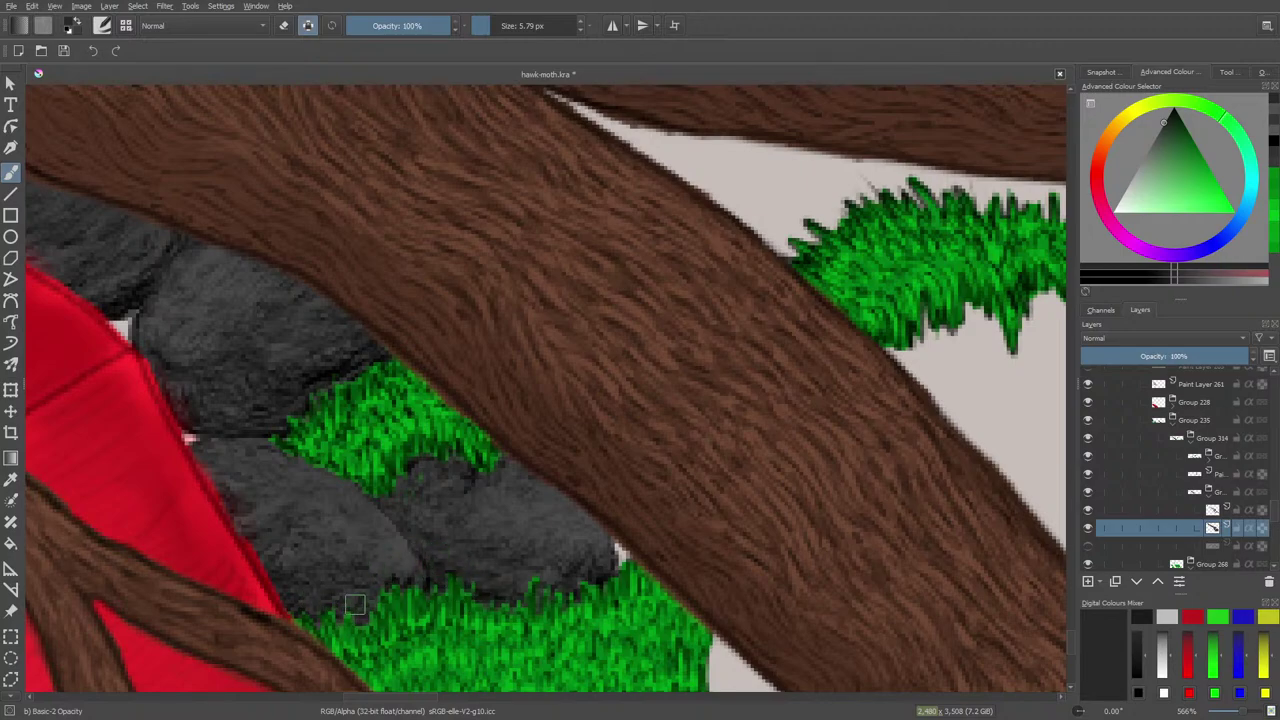
right_click(271, 606)
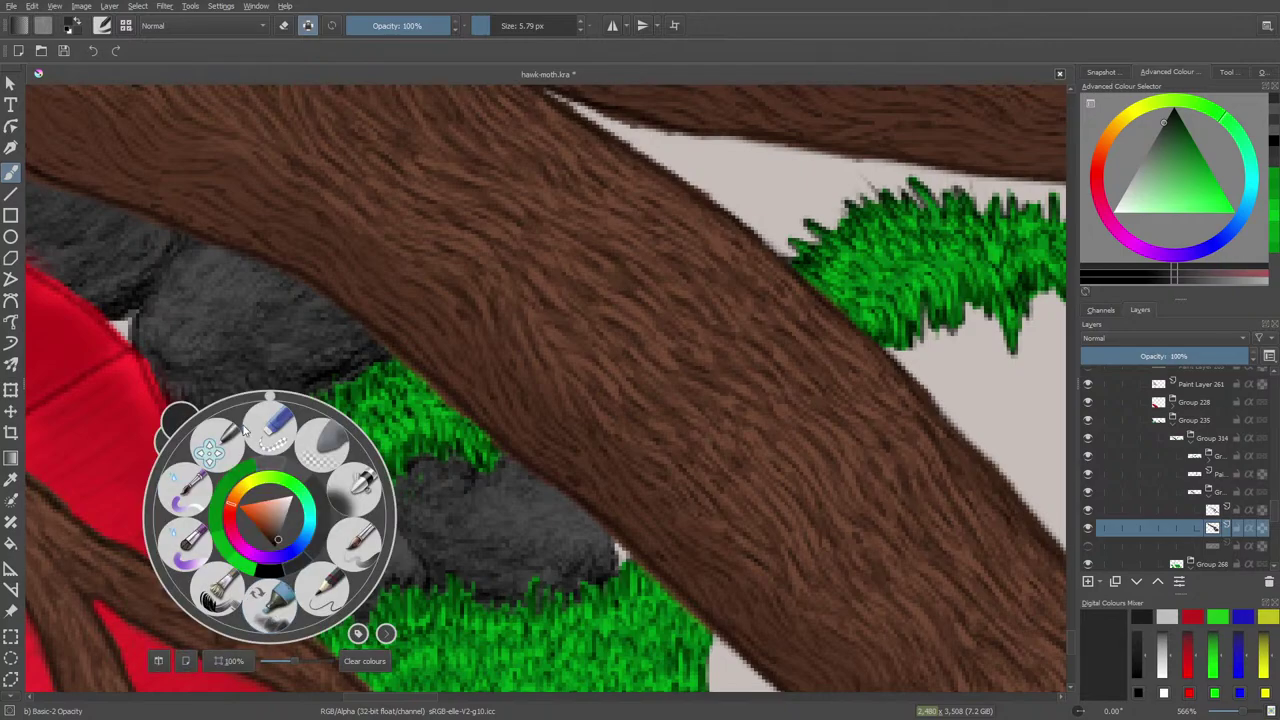
left_click(279, 541)
left_click_drag(278, 540, 277, 543)
right_click(277, 536)
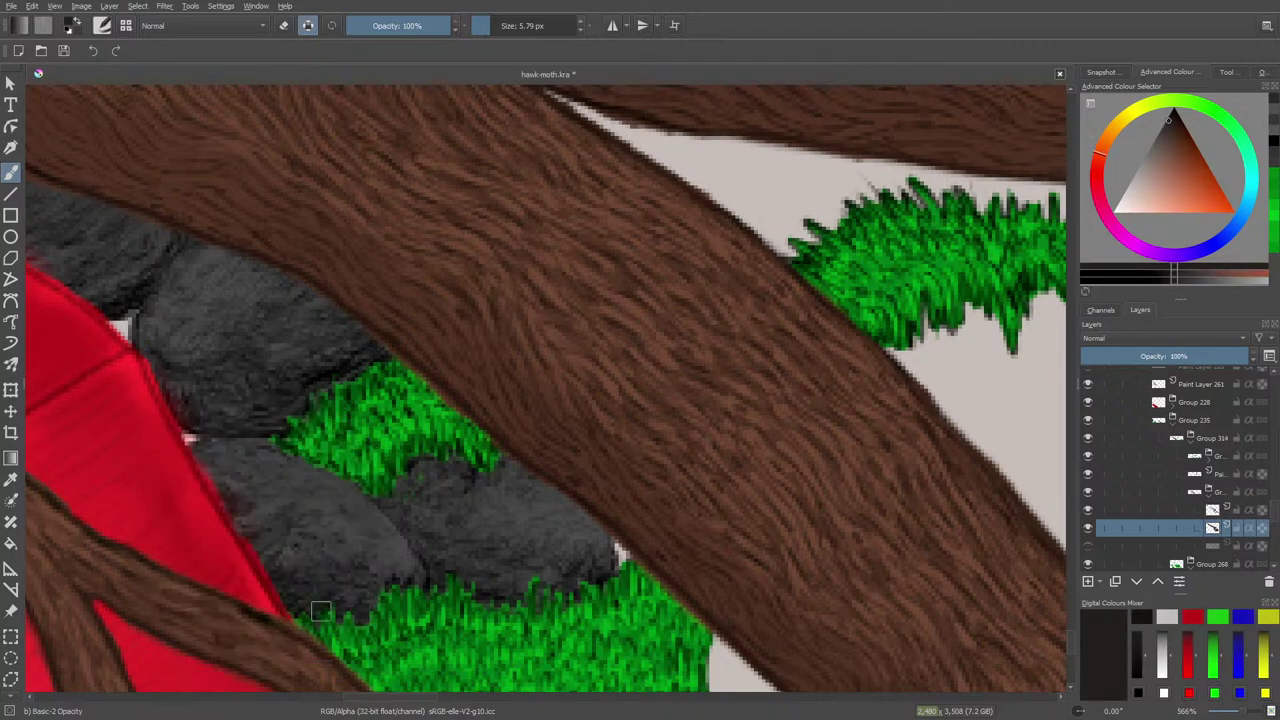
left_click_drag(286, 601, 318, 622)
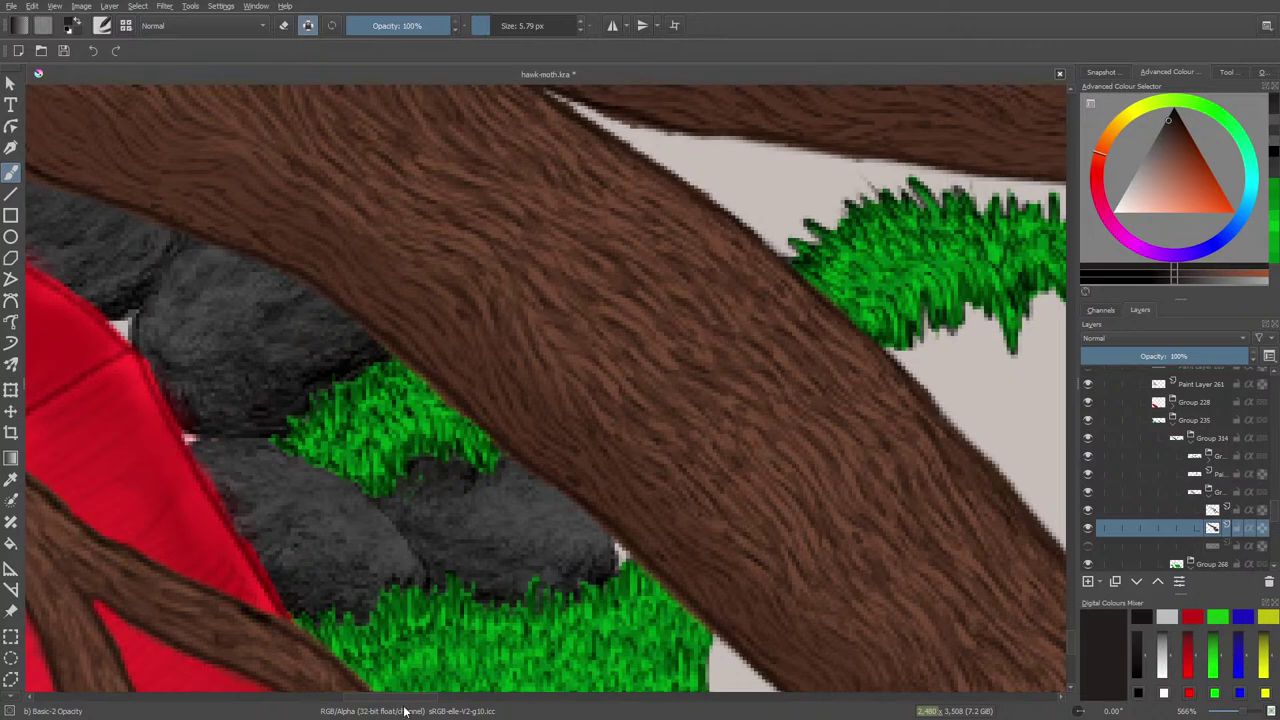
Examine the shaded rocks along the red structure up close and at 100% zoom
left_click_drag(404, 700, 375, 700)
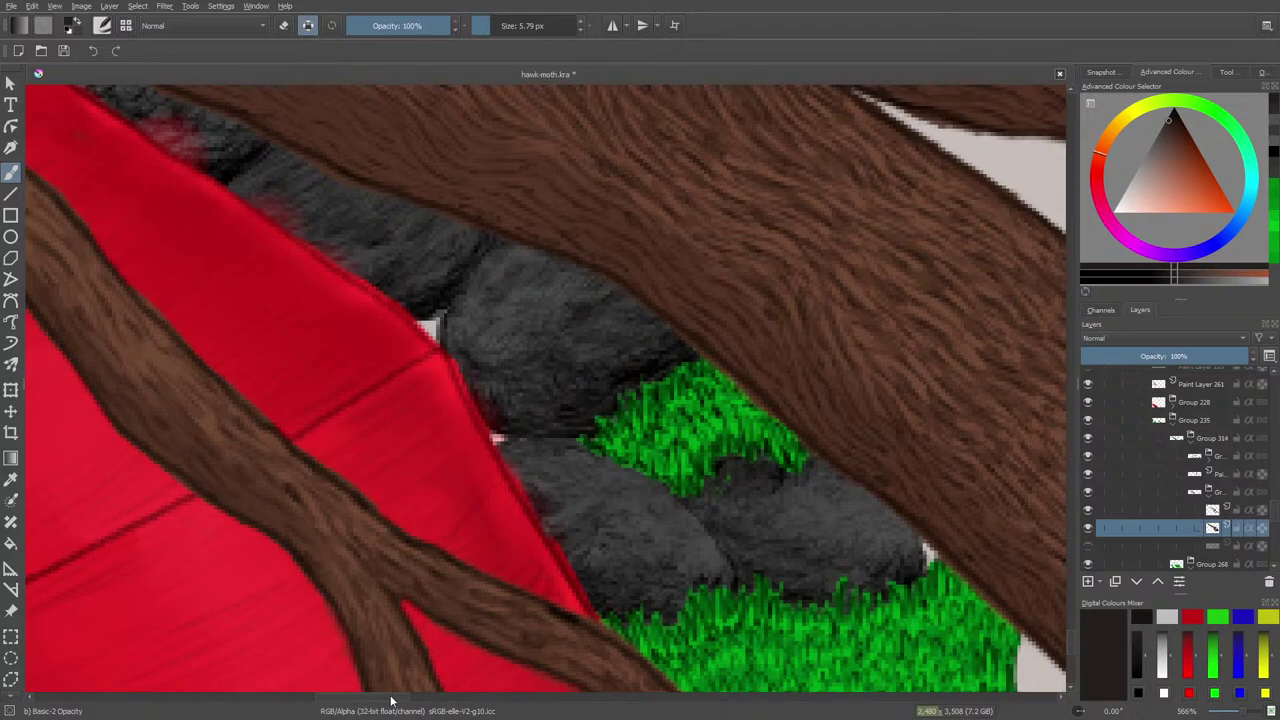
scroll(1076, 638, "up", 3)
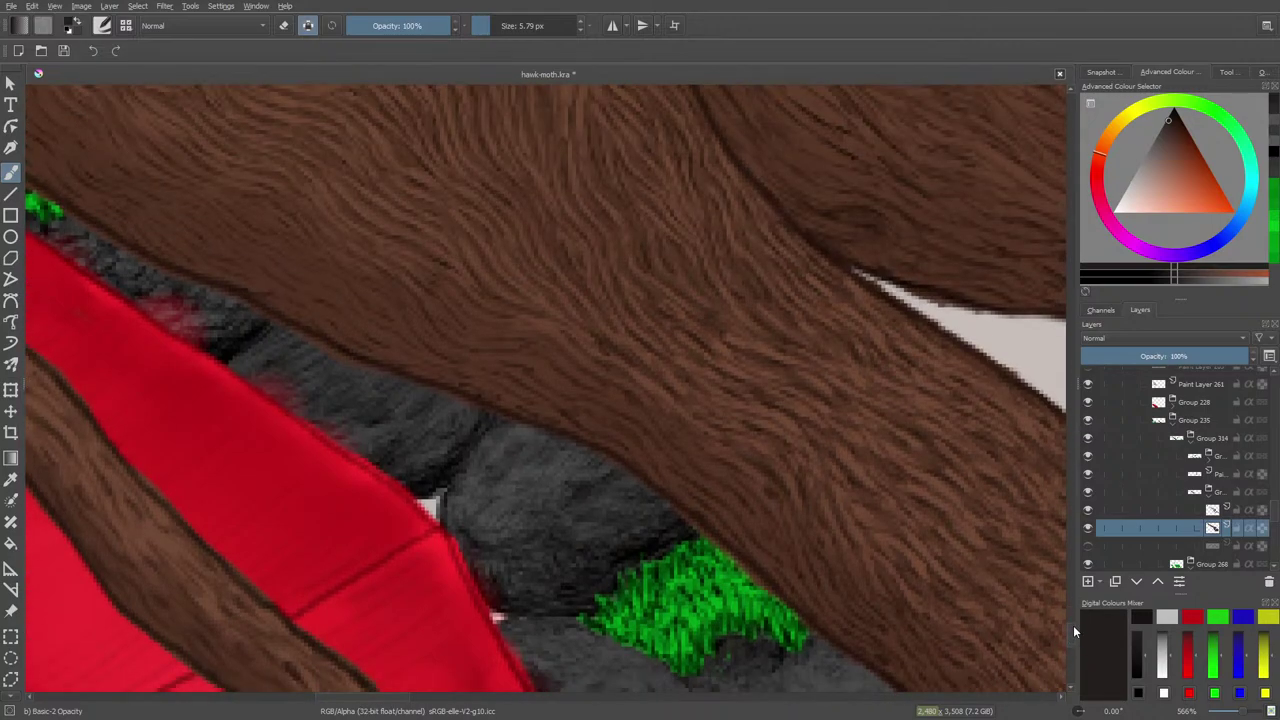
scroll(330, 688, "down", 6)
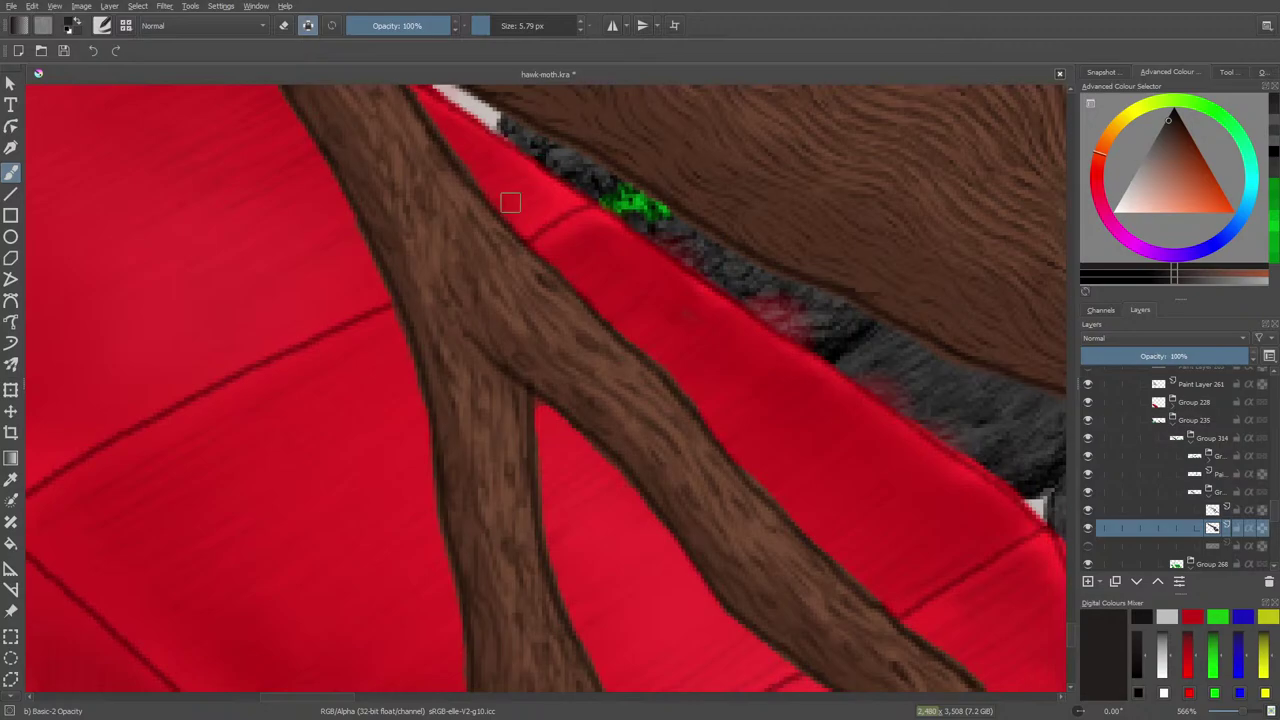
scroll(510, 203, "down", 10)
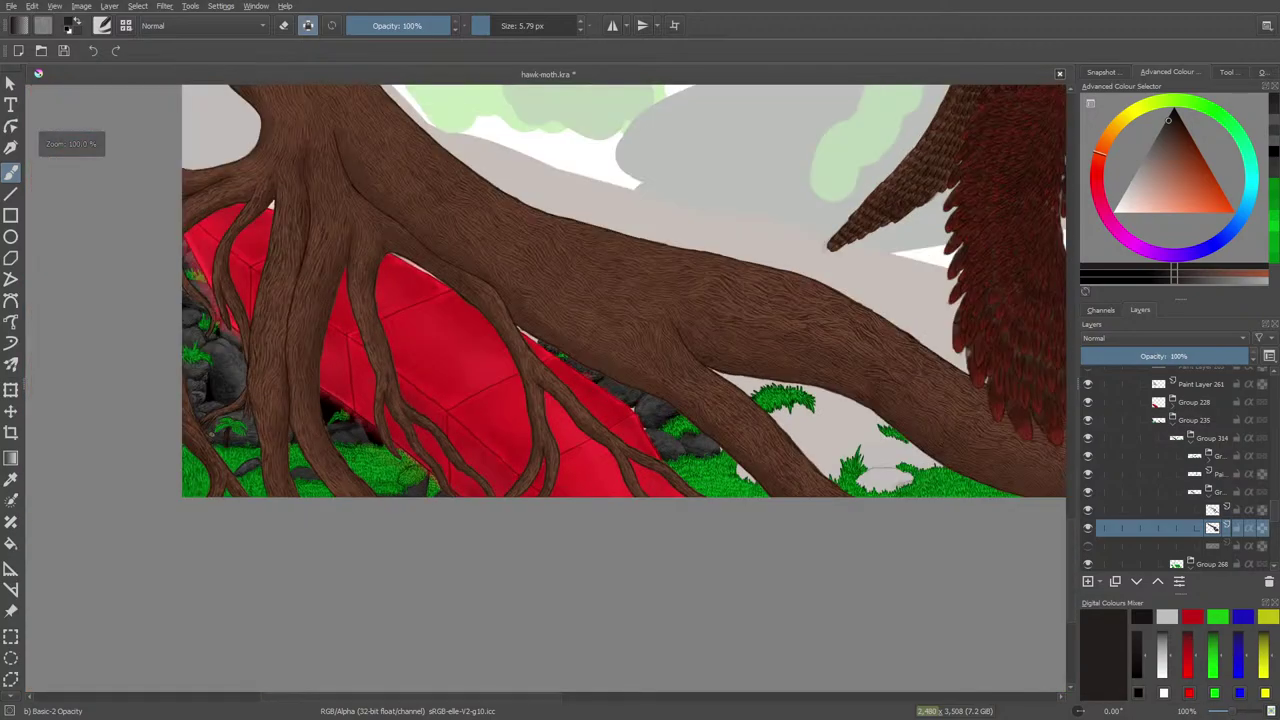
scroll(550, 390, "up", 3)
key("ctrl+plus")
key("ctrl+plus")
key("ctrl+plus")
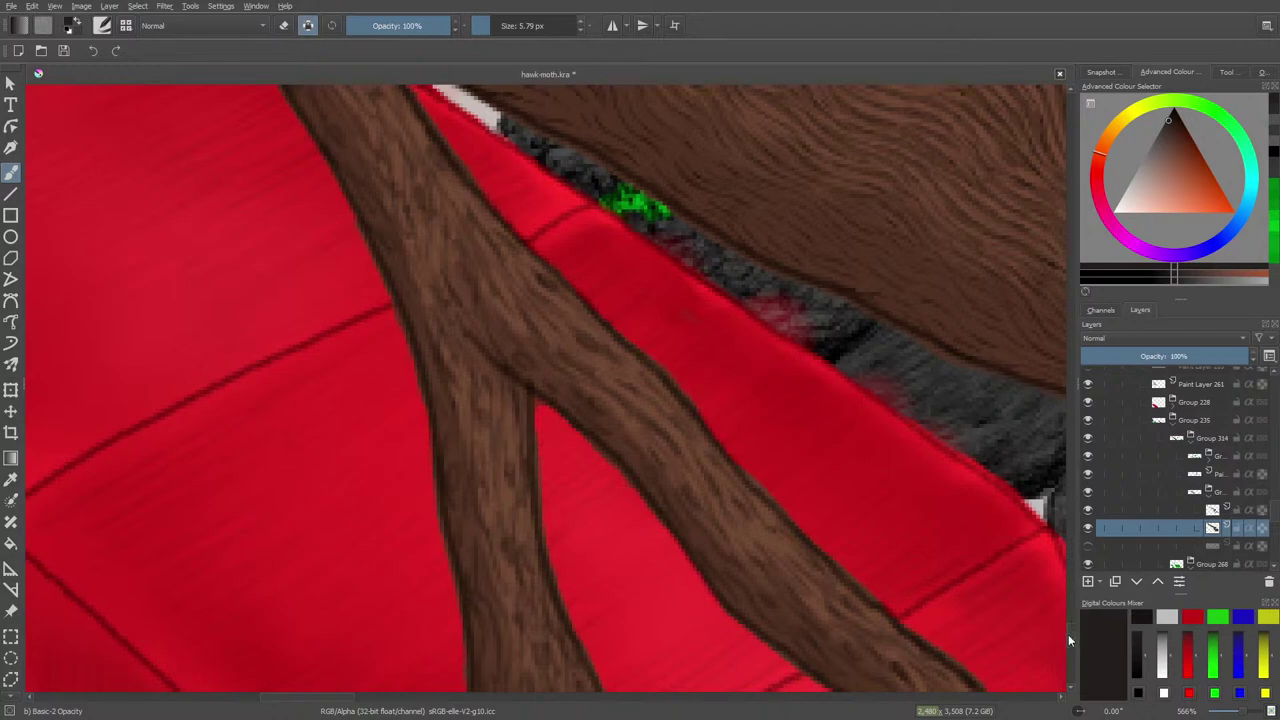
scroll(1072, 641, "down", 1)
Select the rock texture layer above the dark grey fill layer and toggle its visibility to check it
left_click(1212, 512)
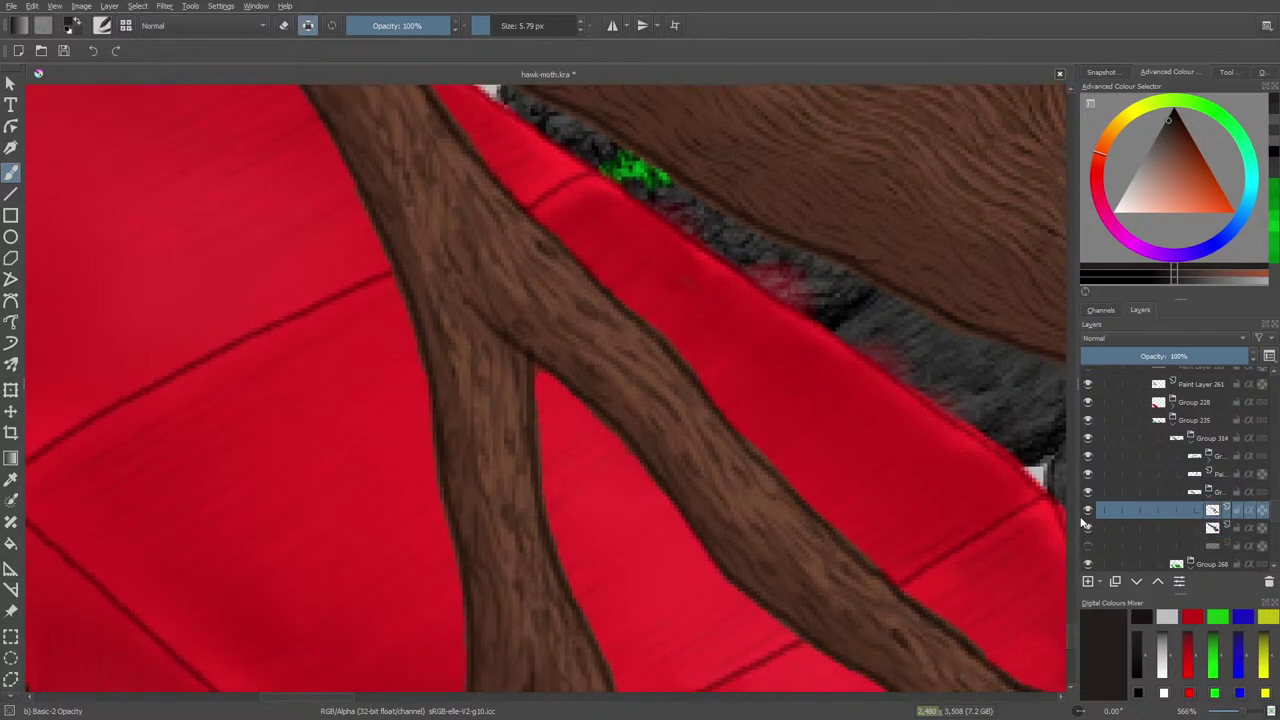
left_click(1088, 512)
left_click(1088, 512)
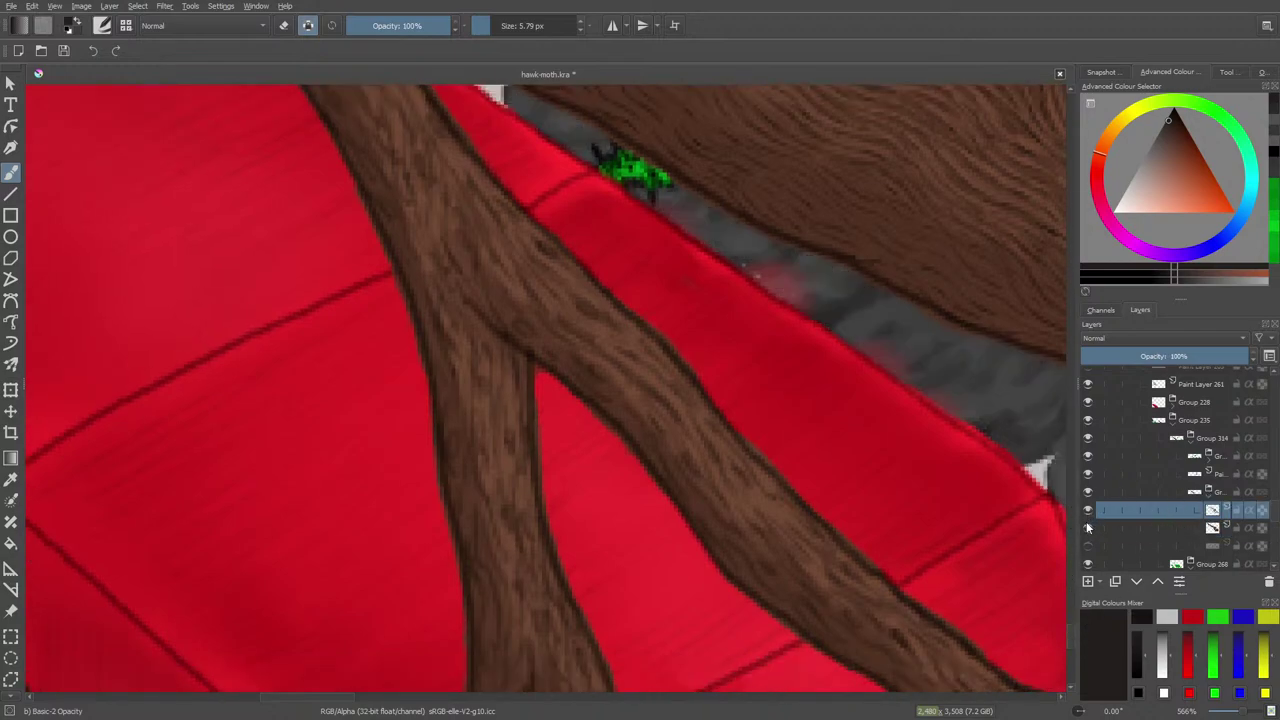
Switch to the Eraser Soft preset at 7.12 px with Preserve Alpha off and soften the dark texture on the narrow rocks along the red structure
right_click(436, 283)
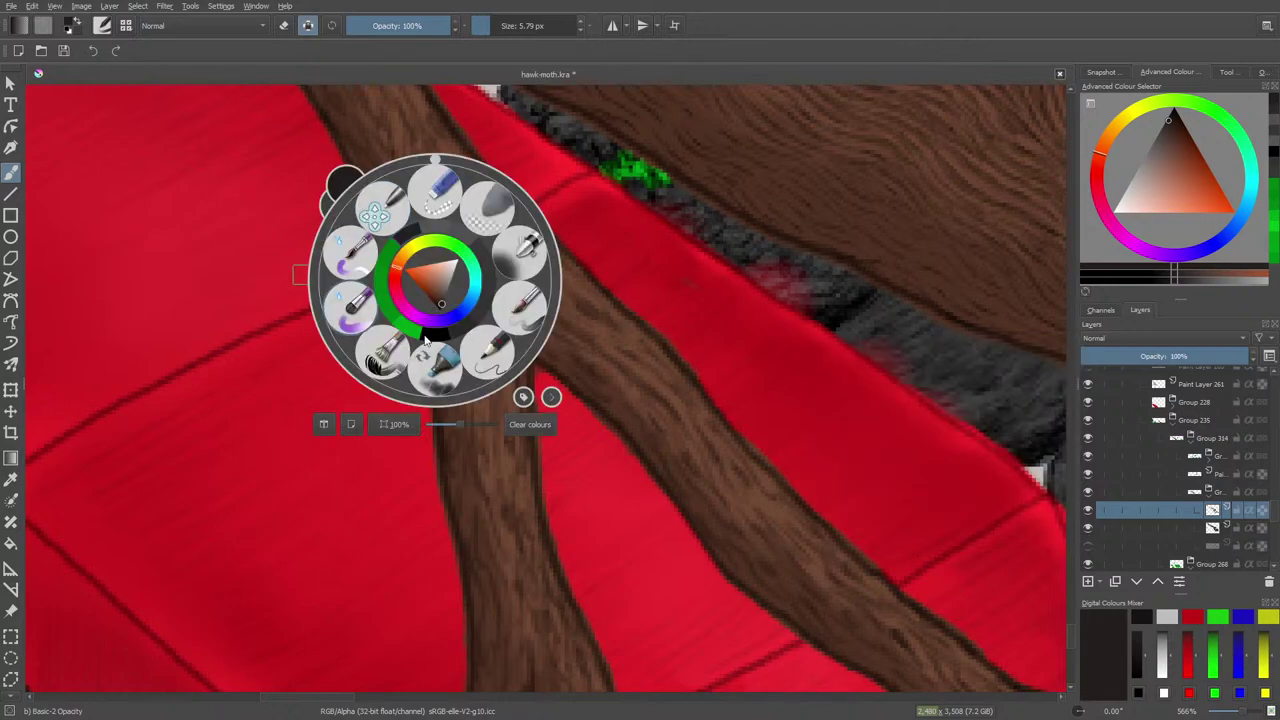
left_click(102, 27)
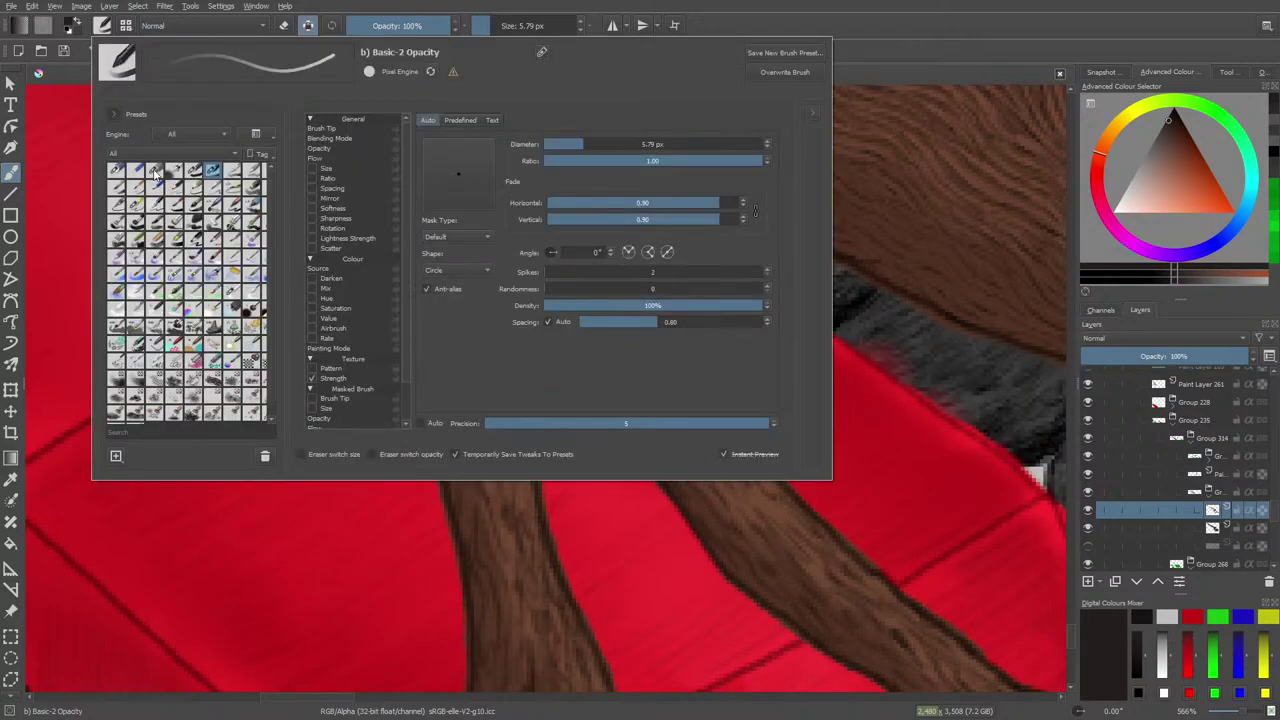
left_click(228, 292)
left_click(88, 176)
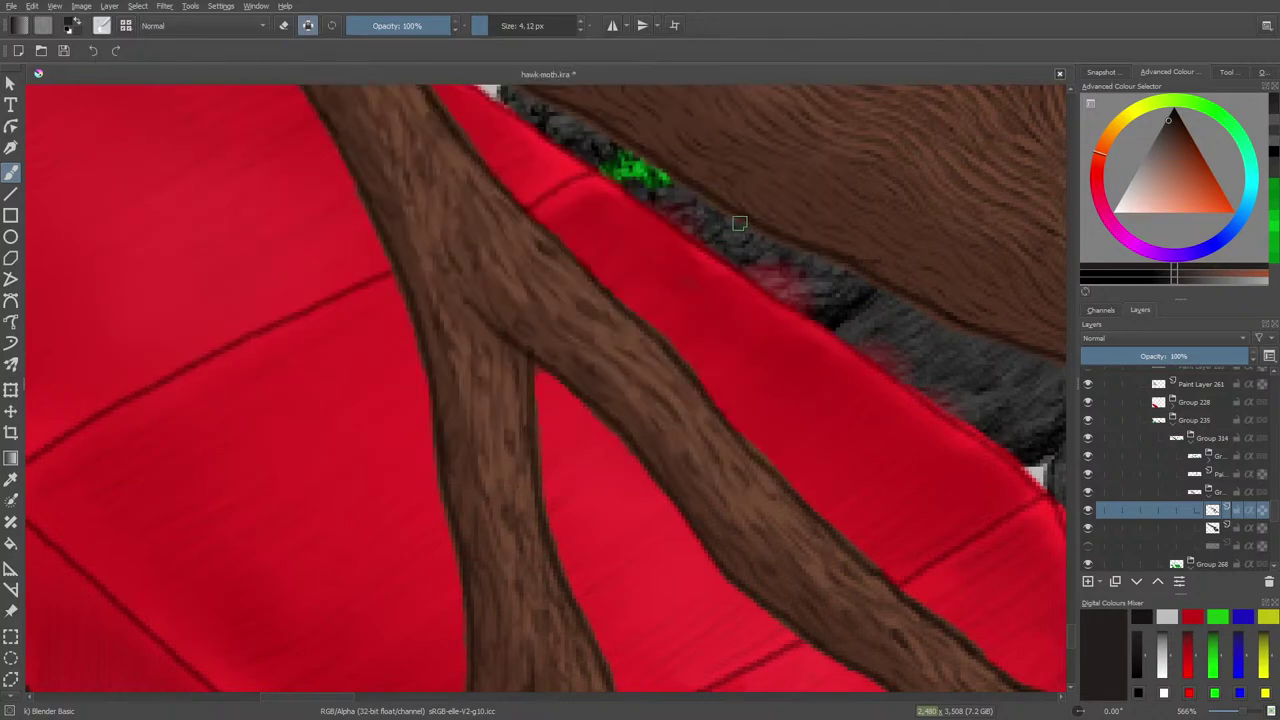
left_click(308, 25)
key("e")
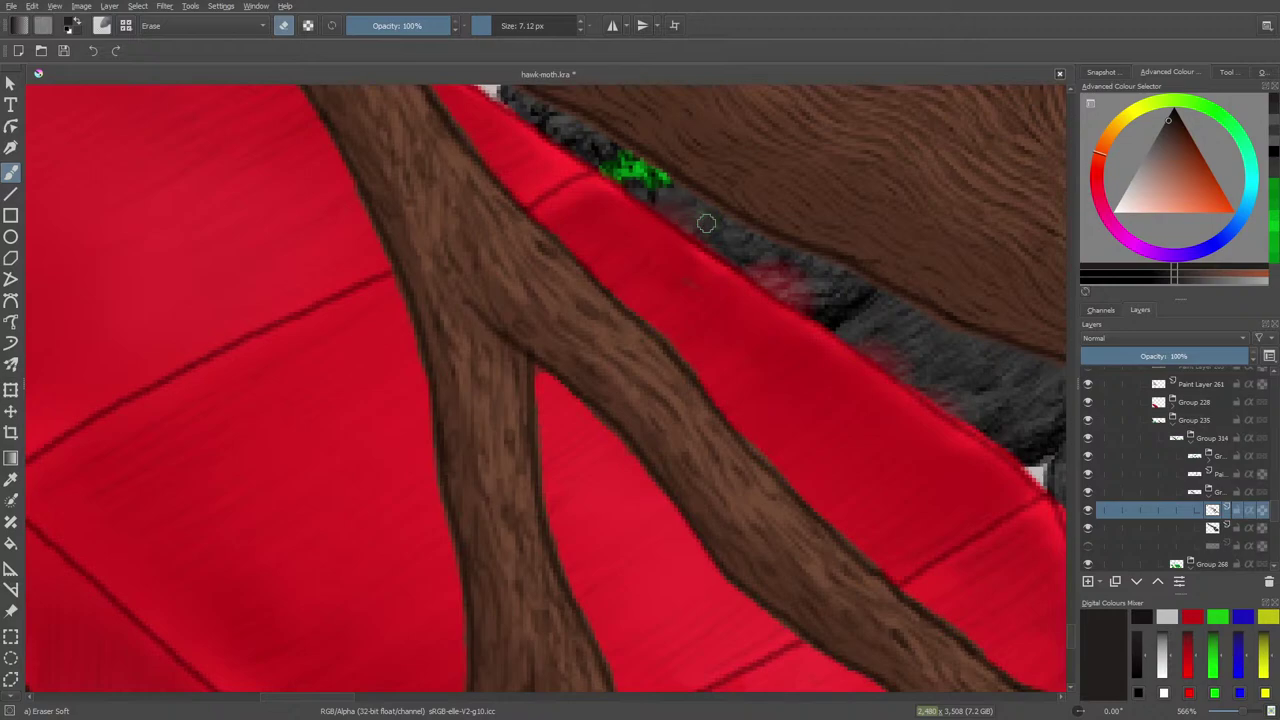
left_click_drag(709, 240, 738, 253)
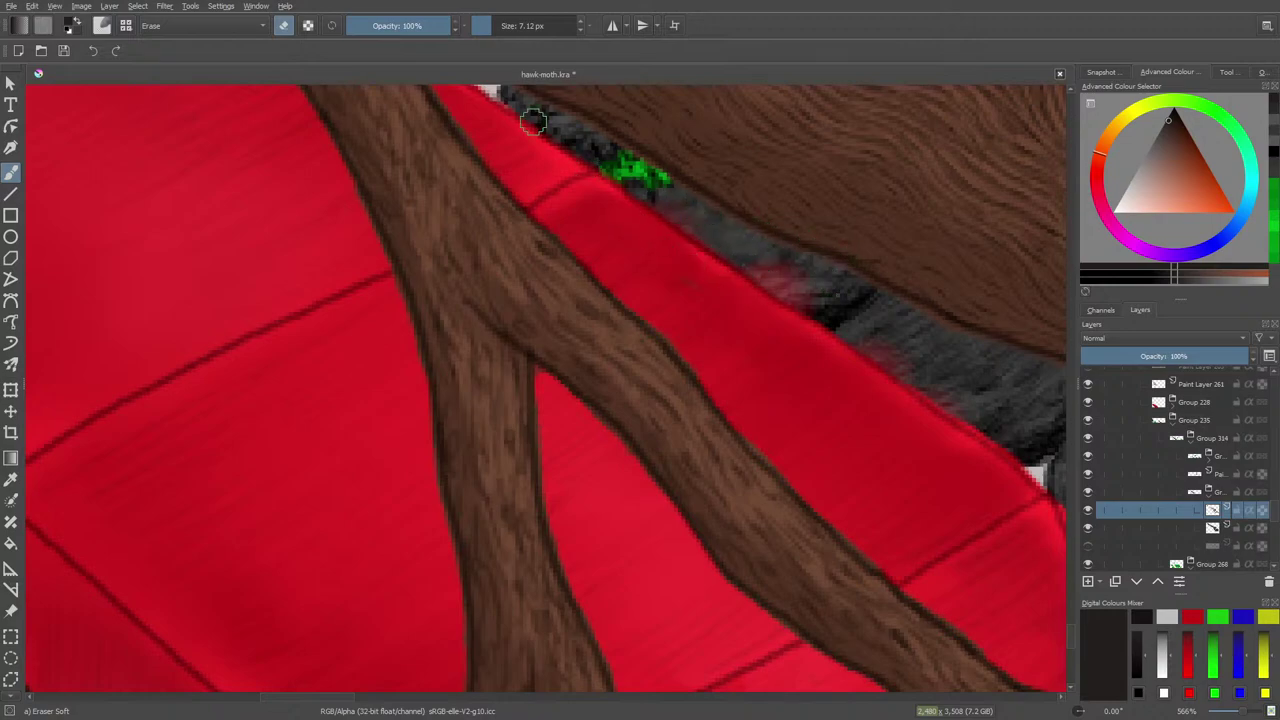
Soften the dark texture on the narrow rock tip beside the green tuft along the red structure's upper edge
mouse_move(602, 145)
left_mouse_down()
mouse_move(575, 154)
mouse_move(538, 128)
left_mouse_up()
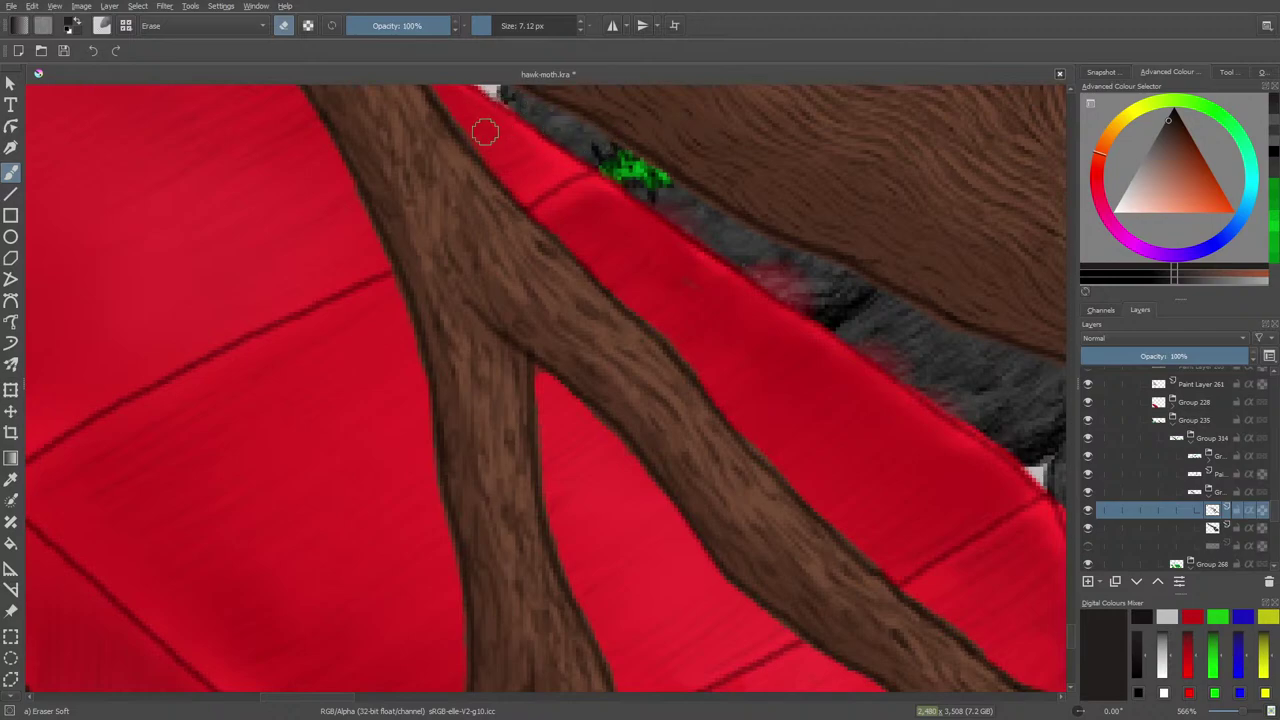
key("slash")
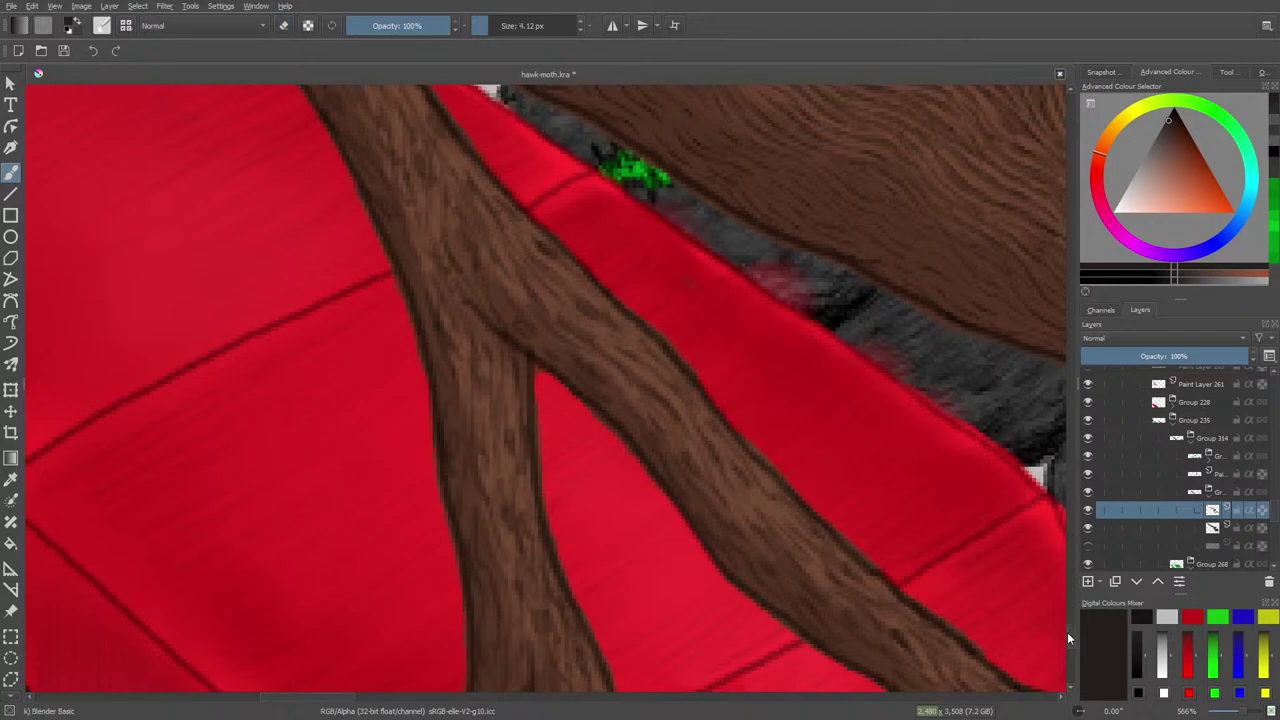
scroll(1068, 637, "up", 1)
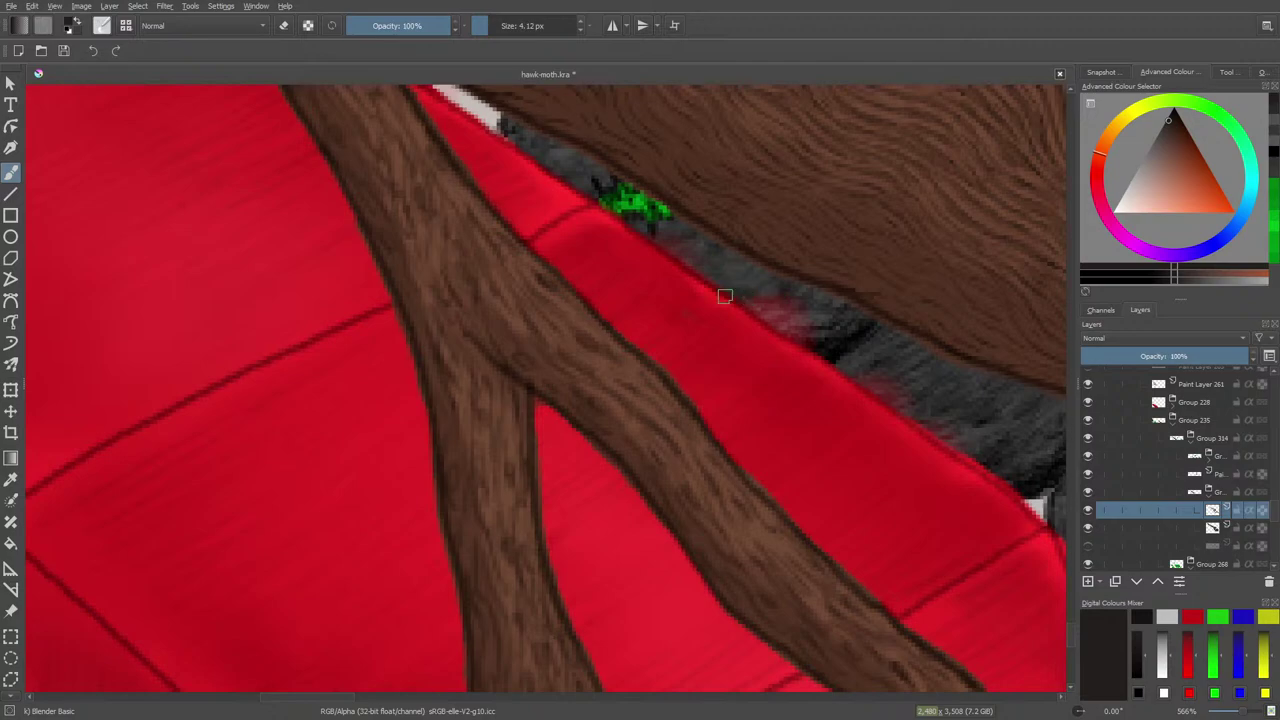
Switch to the Ink-3 Gpen preset at 3.65 px and set the painting colour to black
left_click(100, 30)
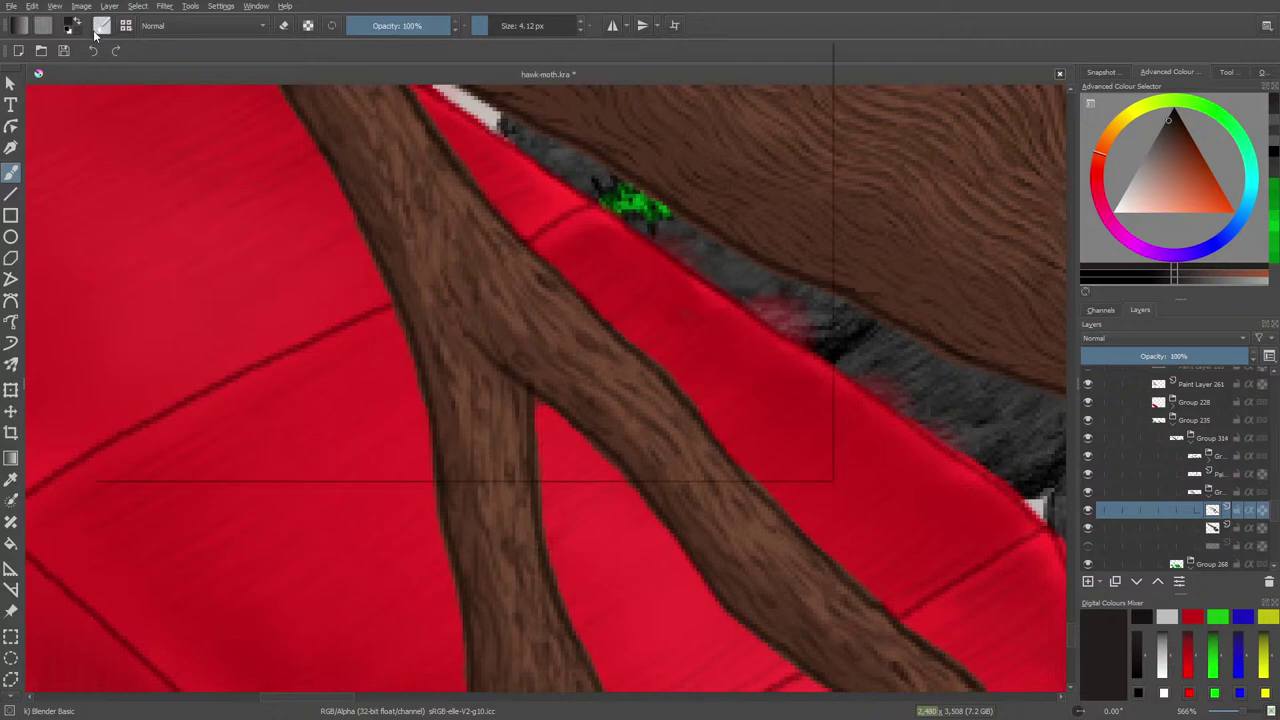
left_click(134, 205)
right_click(80, 200)
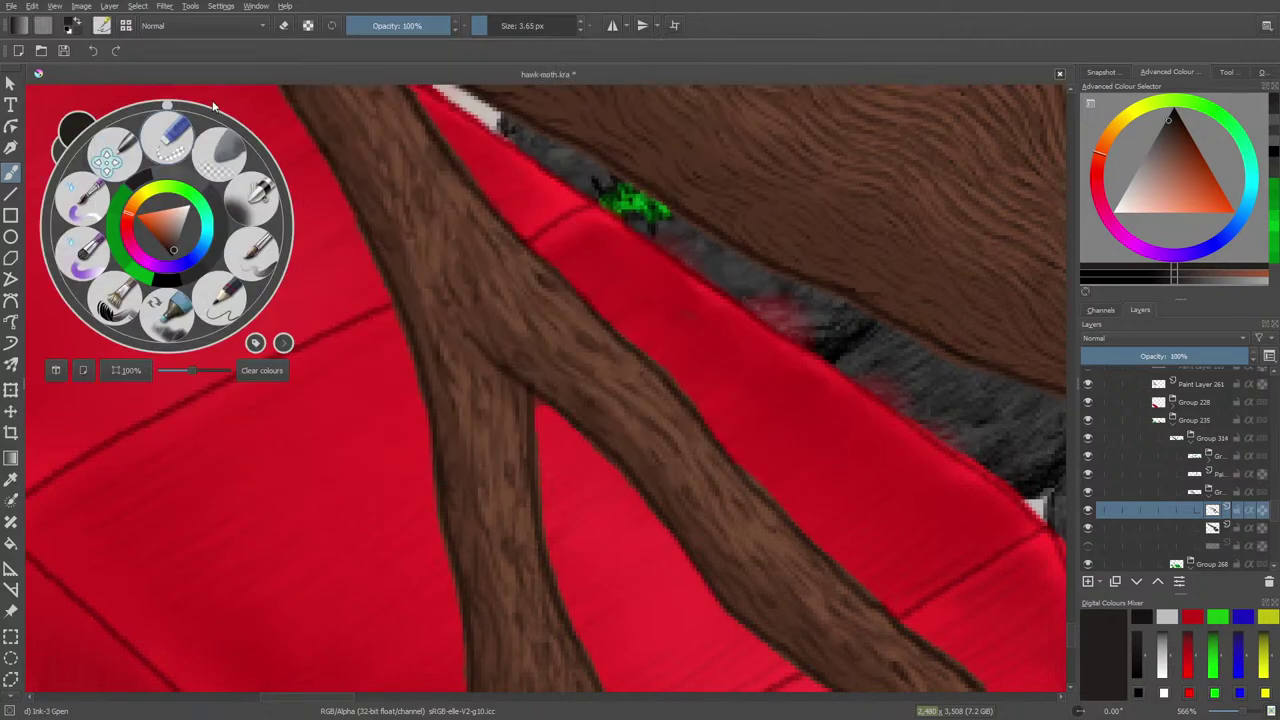
left_click(288, 128)
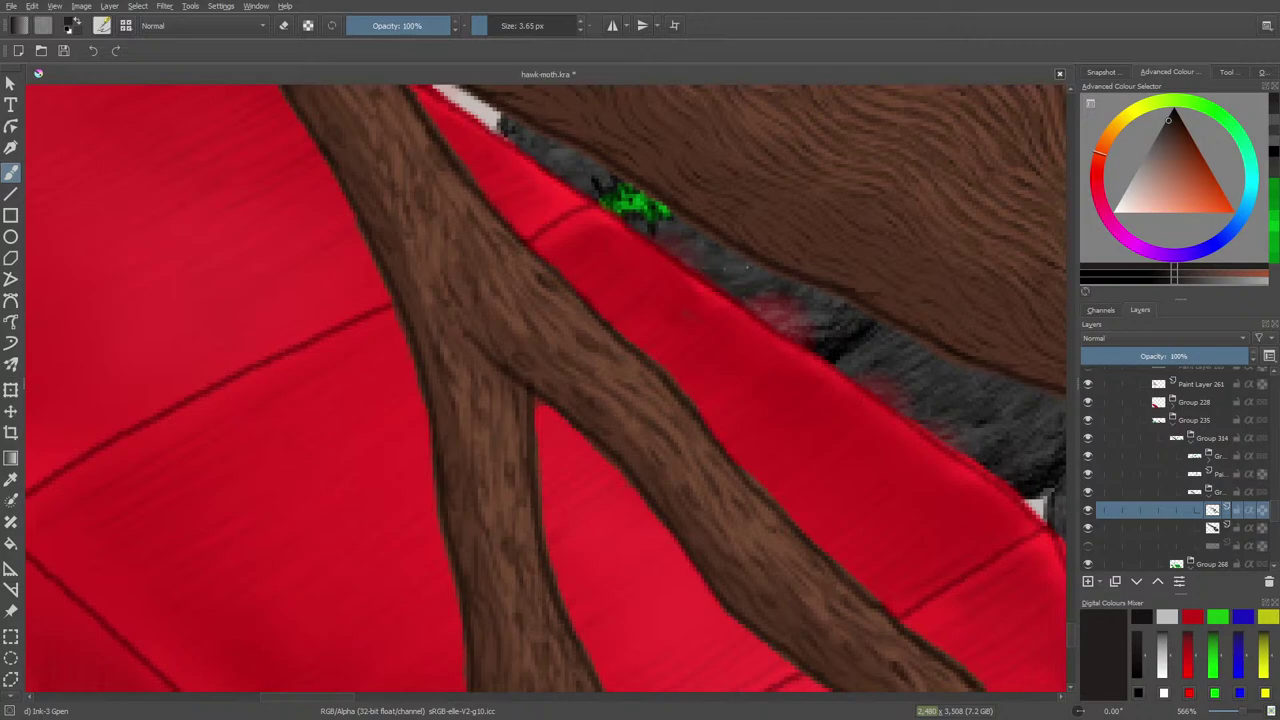
right_click(680, 242)
left_click(681, 280)
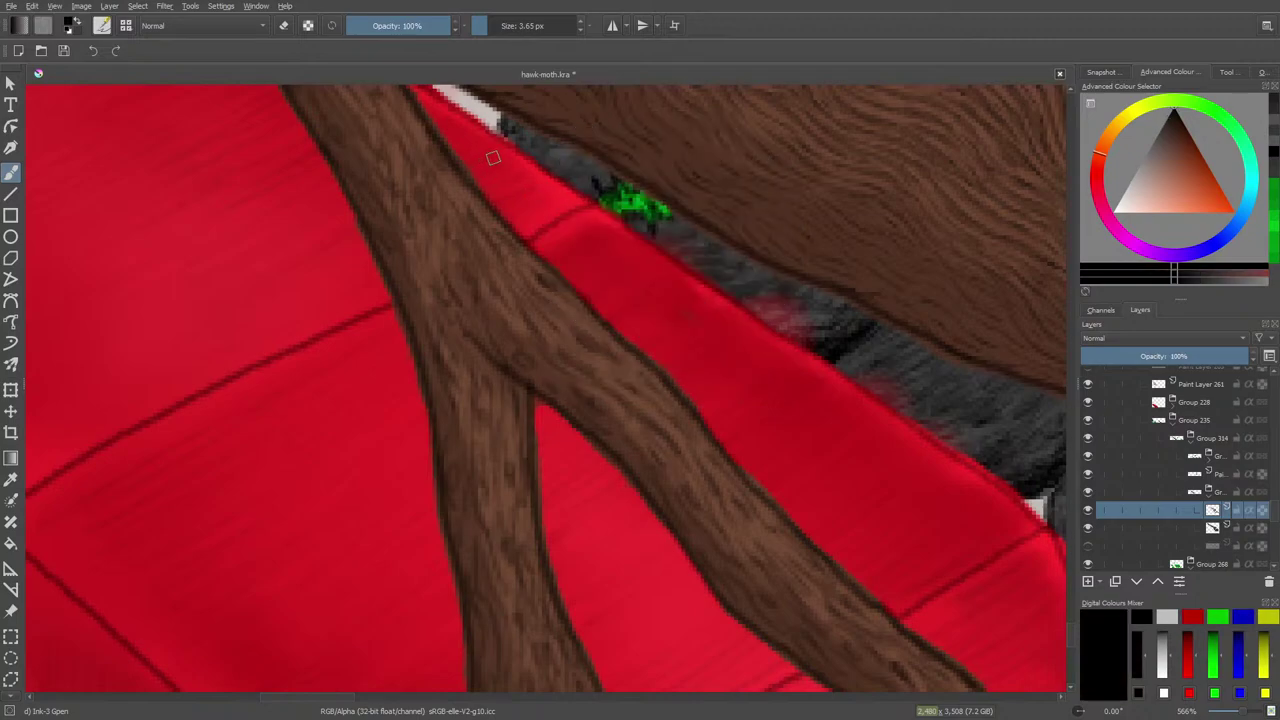
Draw fine black texture lines on the narrow rocks on both sides of the green tuft
key("ctrl")
left_click(491, 158, "ctrl")
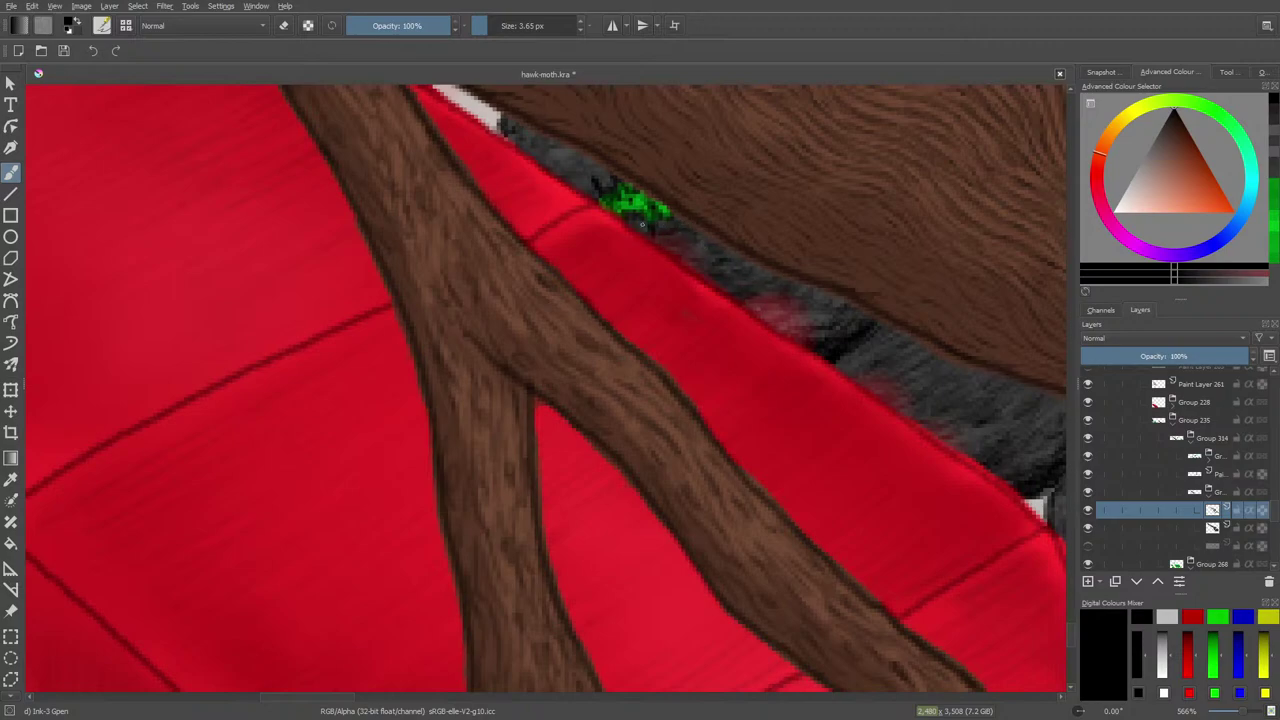
left_click_drag(578, 182, 602, 192)
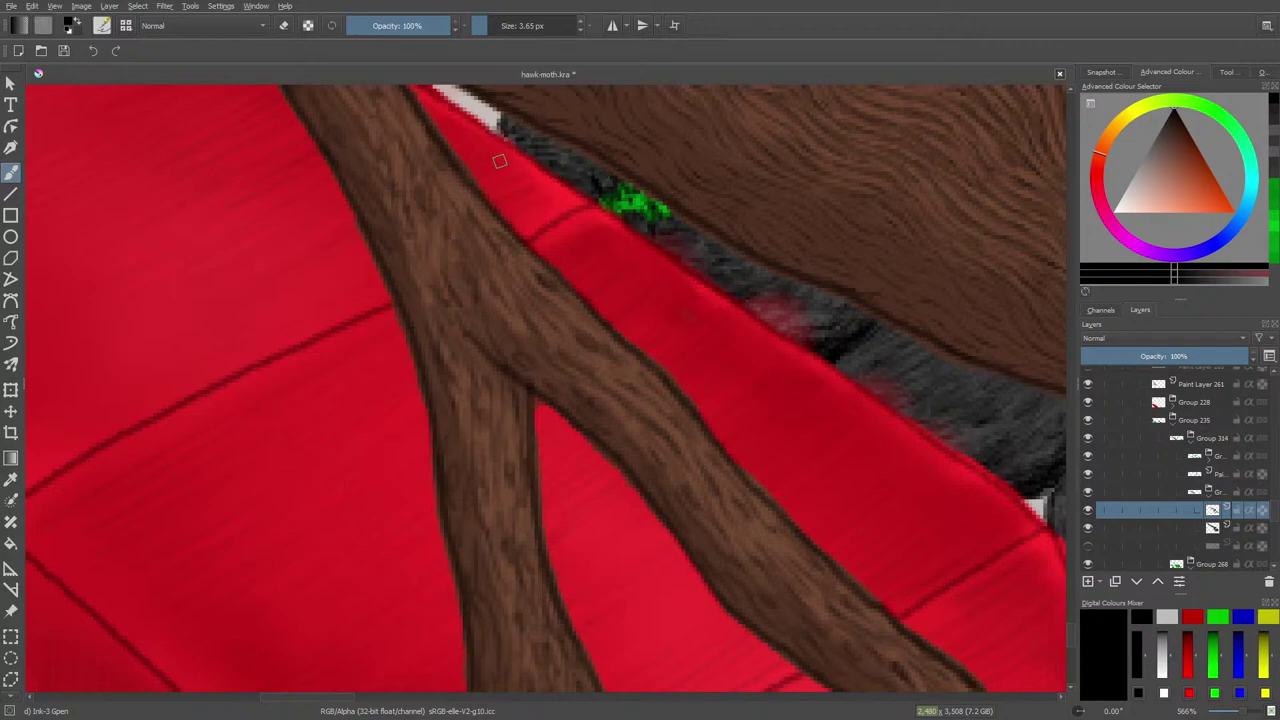
Soften the lines around the green tuft with Eraser Soft at 7.12 px and redraw fine black texture there with Ink-3 Gpen
left_click_drag(1242, 712, 1236, 714)
scroll(1236, 715, "up", 2)
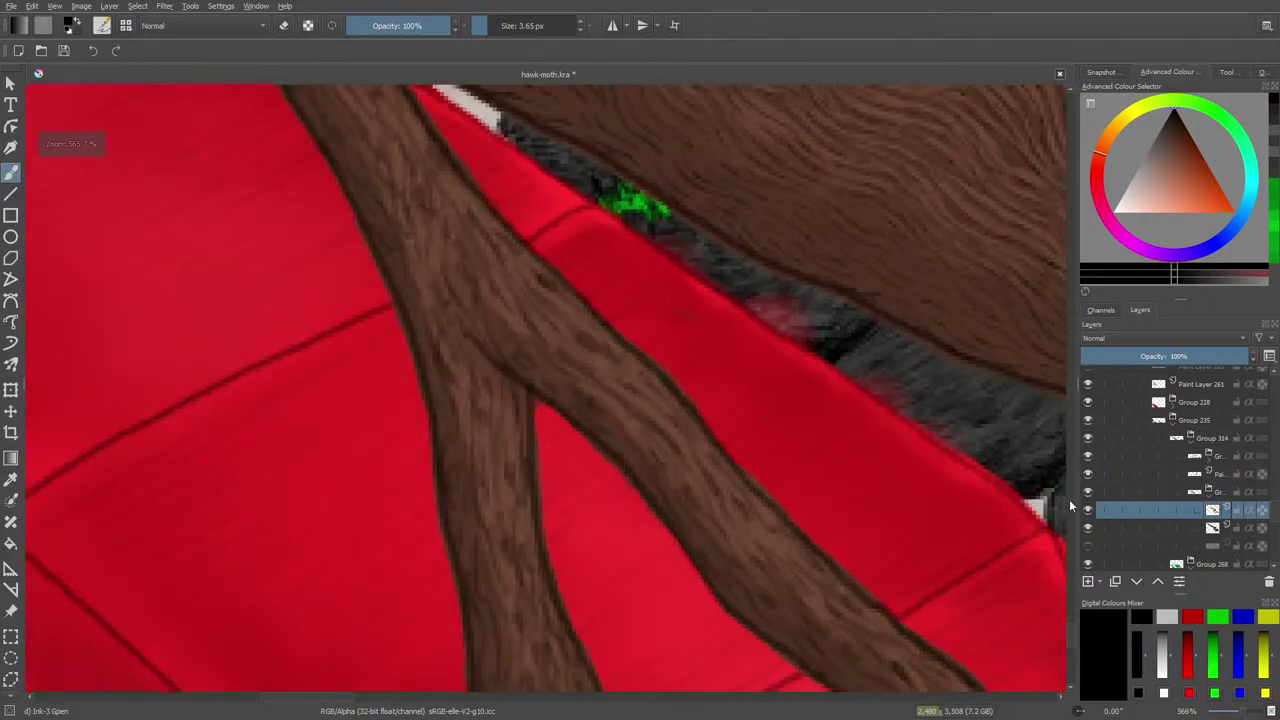
scroll(1067, 628, "up", 3)
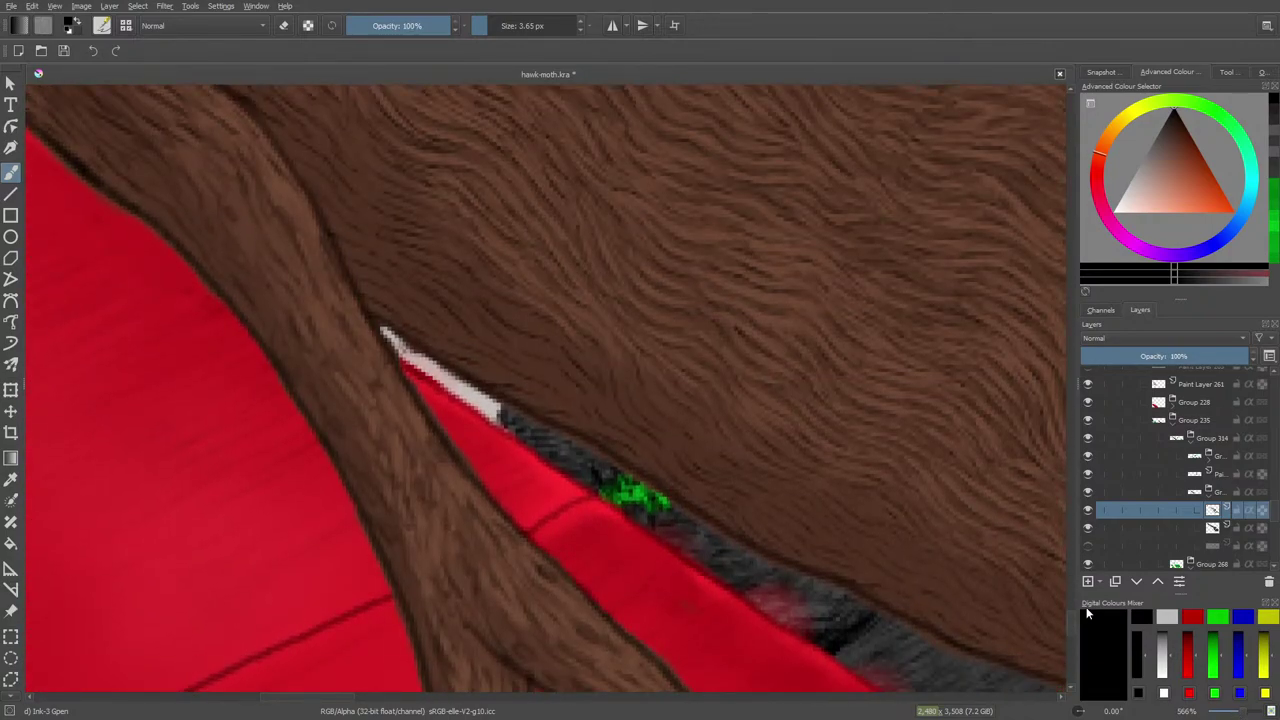
key("e")
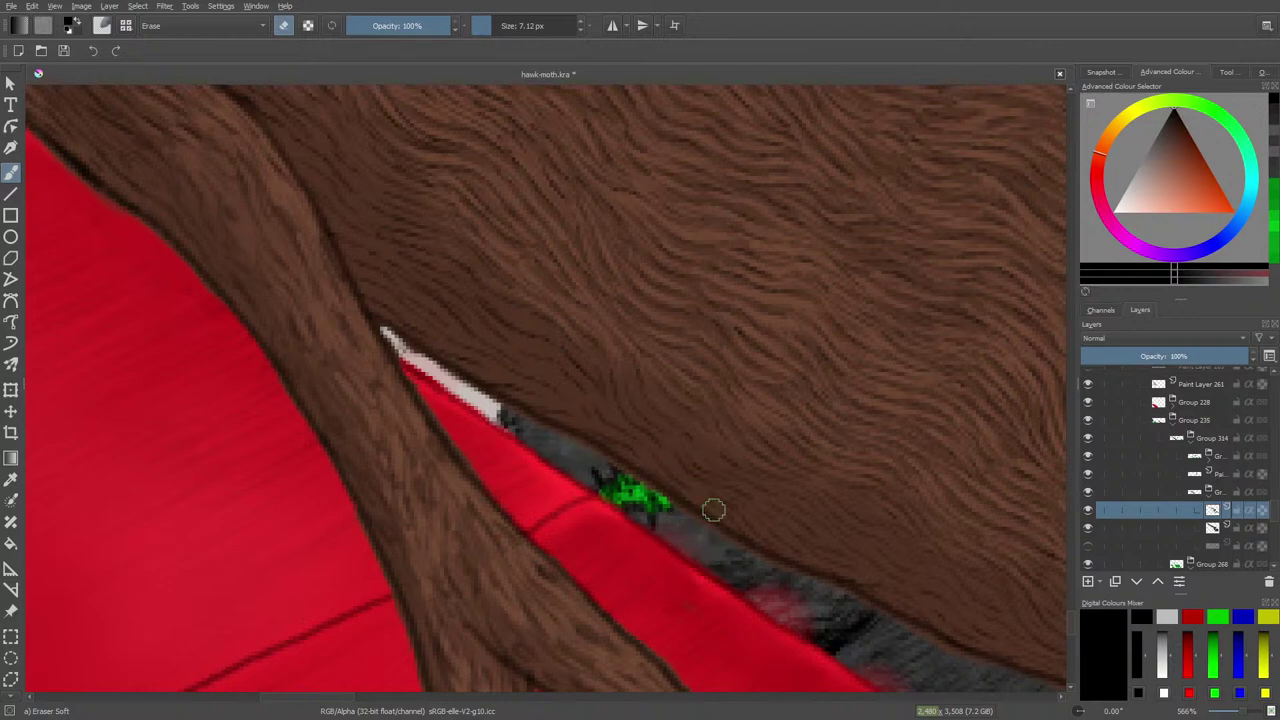
key("e")
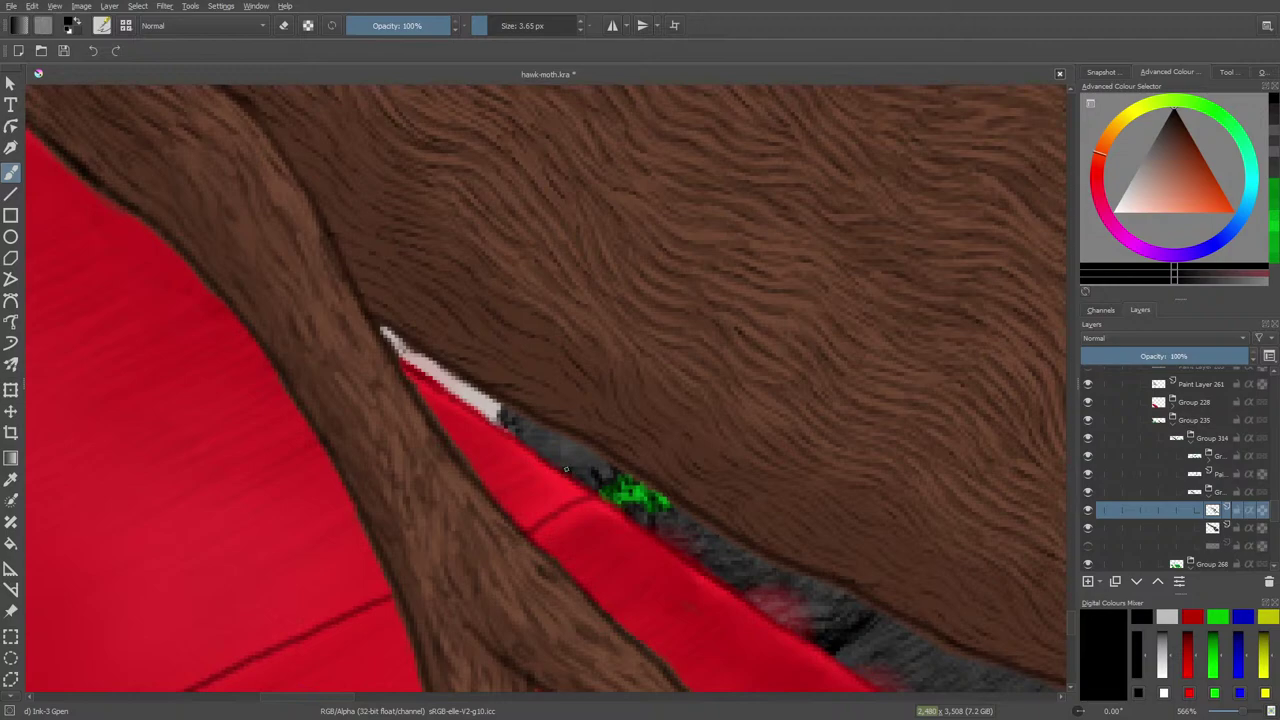
left_click_drag(581, 470, 516, 425)
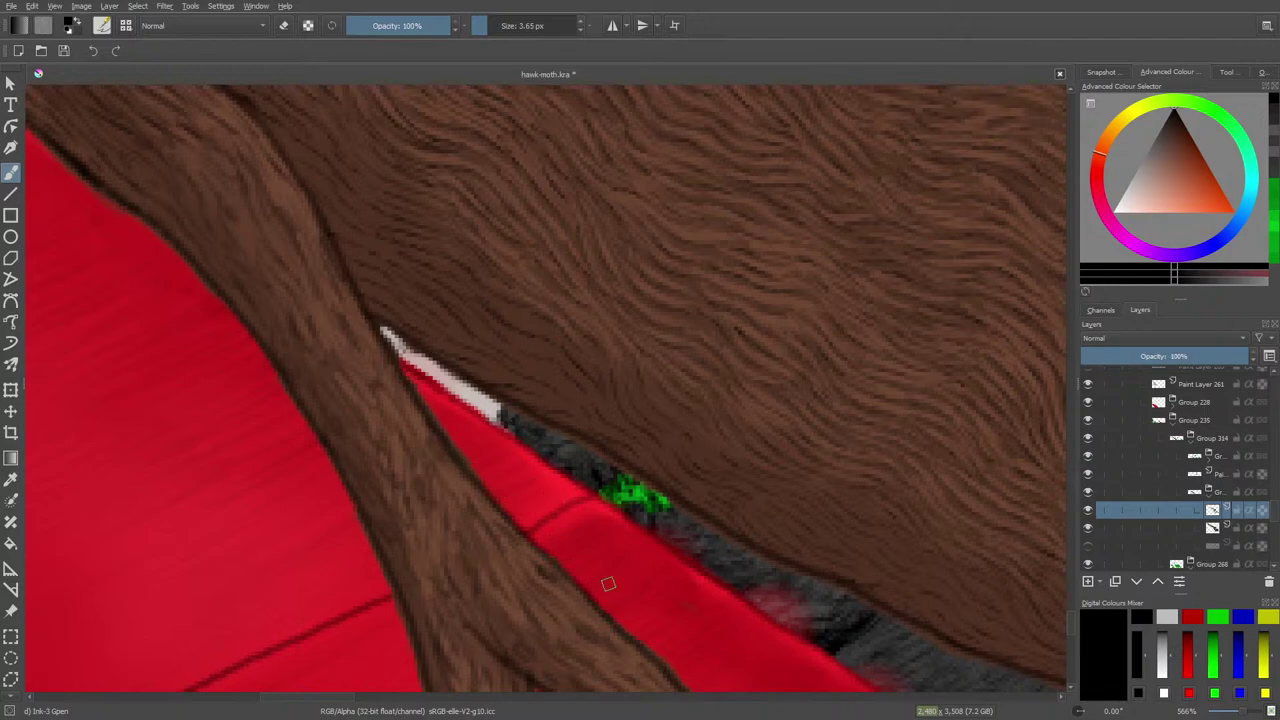
Review the textured rocks around the red structure within the wider painting and save the document
key("ctrl+minus")
key("ctrl+minus")
key("ctrl+minus")
key("ctrl+minus")
key("ctrl+minus")
key("ctrl+minus")
key("ctrl+minus")
key("ctrl+plus")
key("ctrl+plus")
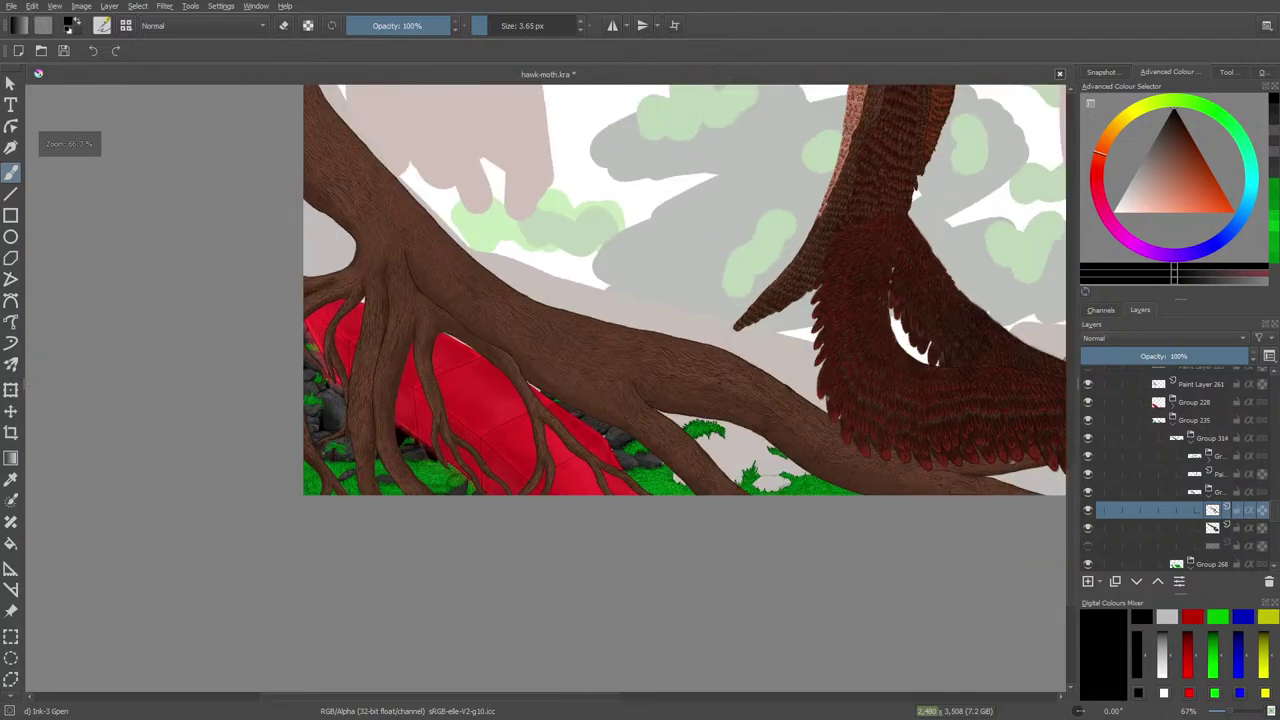
key("plus")
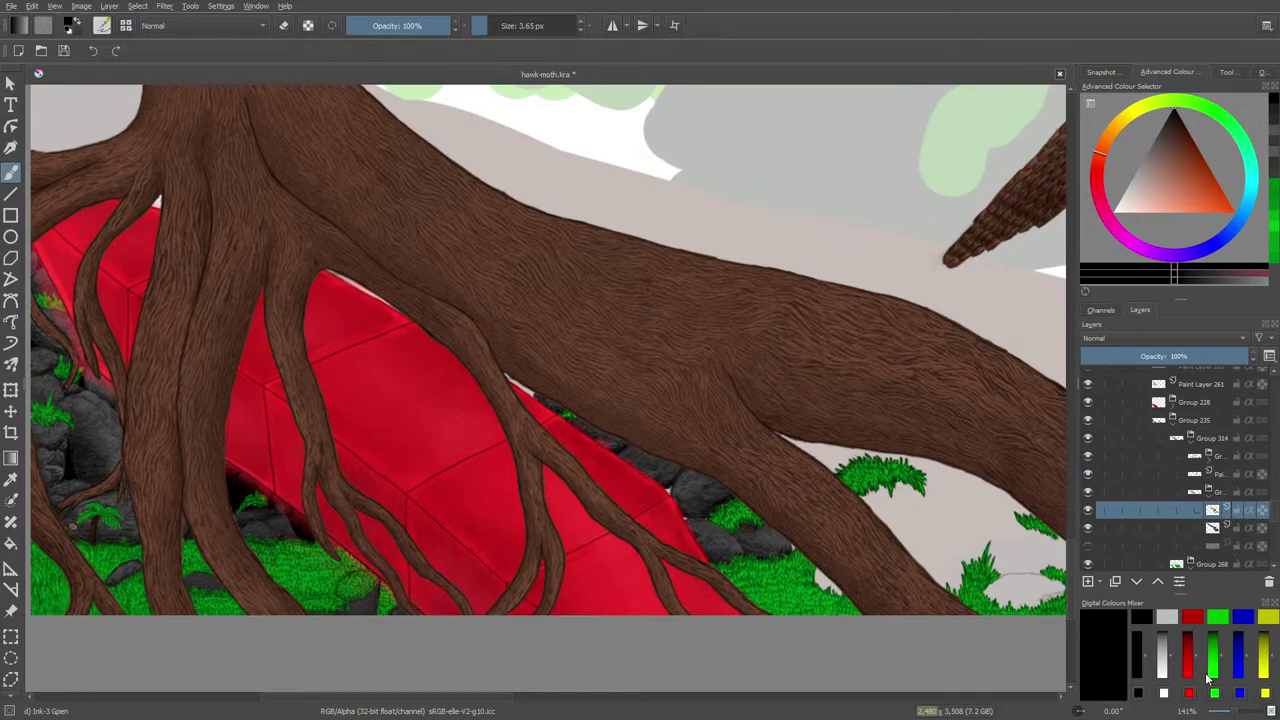
left_click_drag(548, 350, 584, 350)
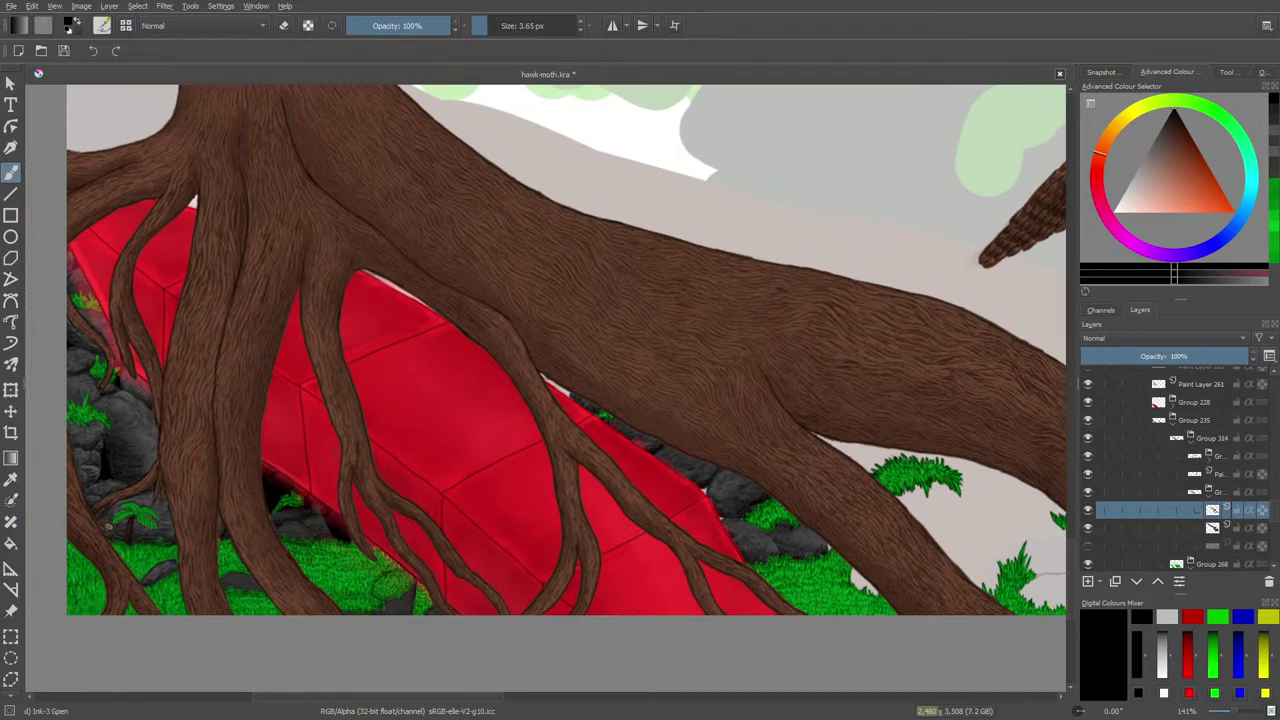
mouse_move(419, 697)
left_mouse_down()
mouse_move(306, 706)
mouse_move(450, 711)
mouse_move(335, 714)
mouse_move(406, 714)
left_mouse_up()
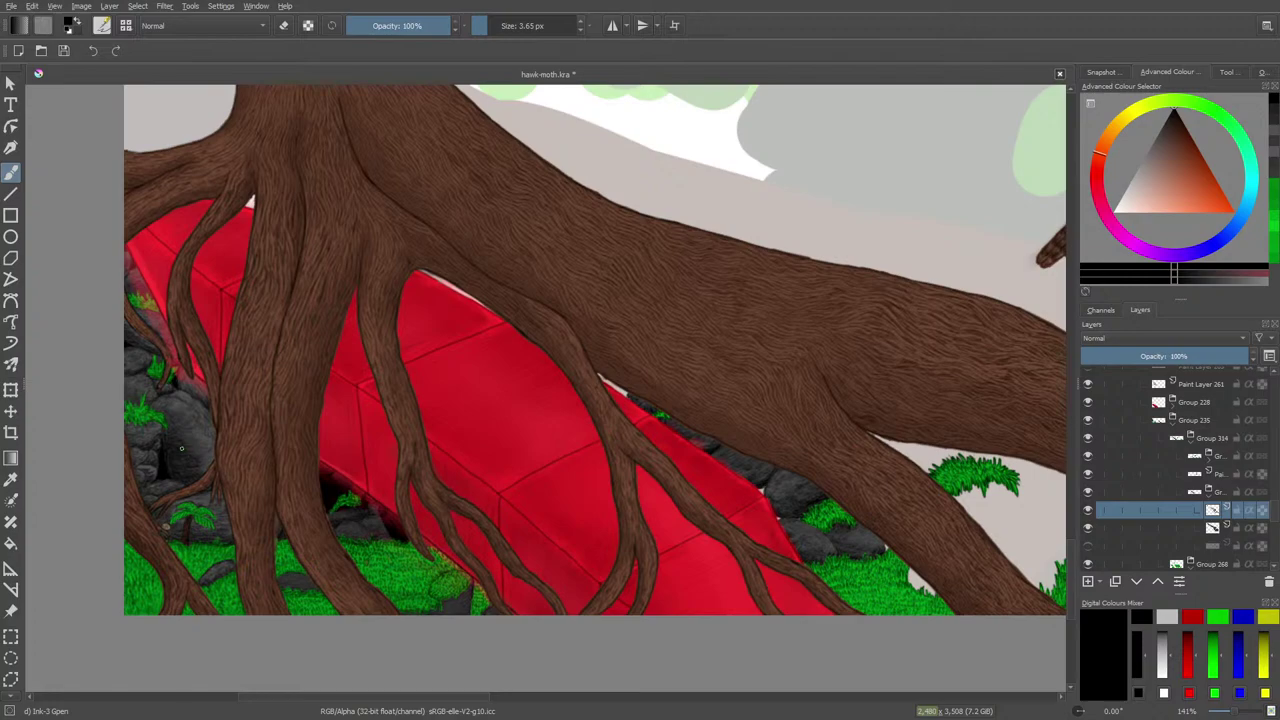
left_click(65, 52)
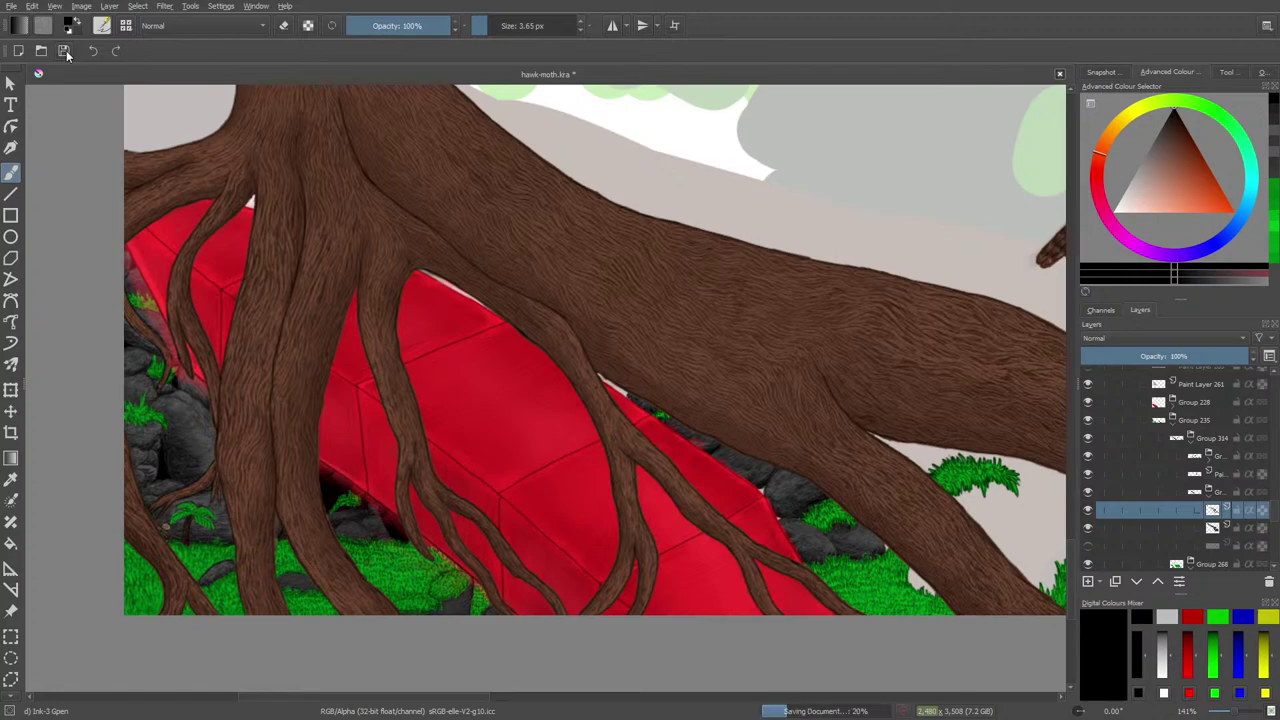